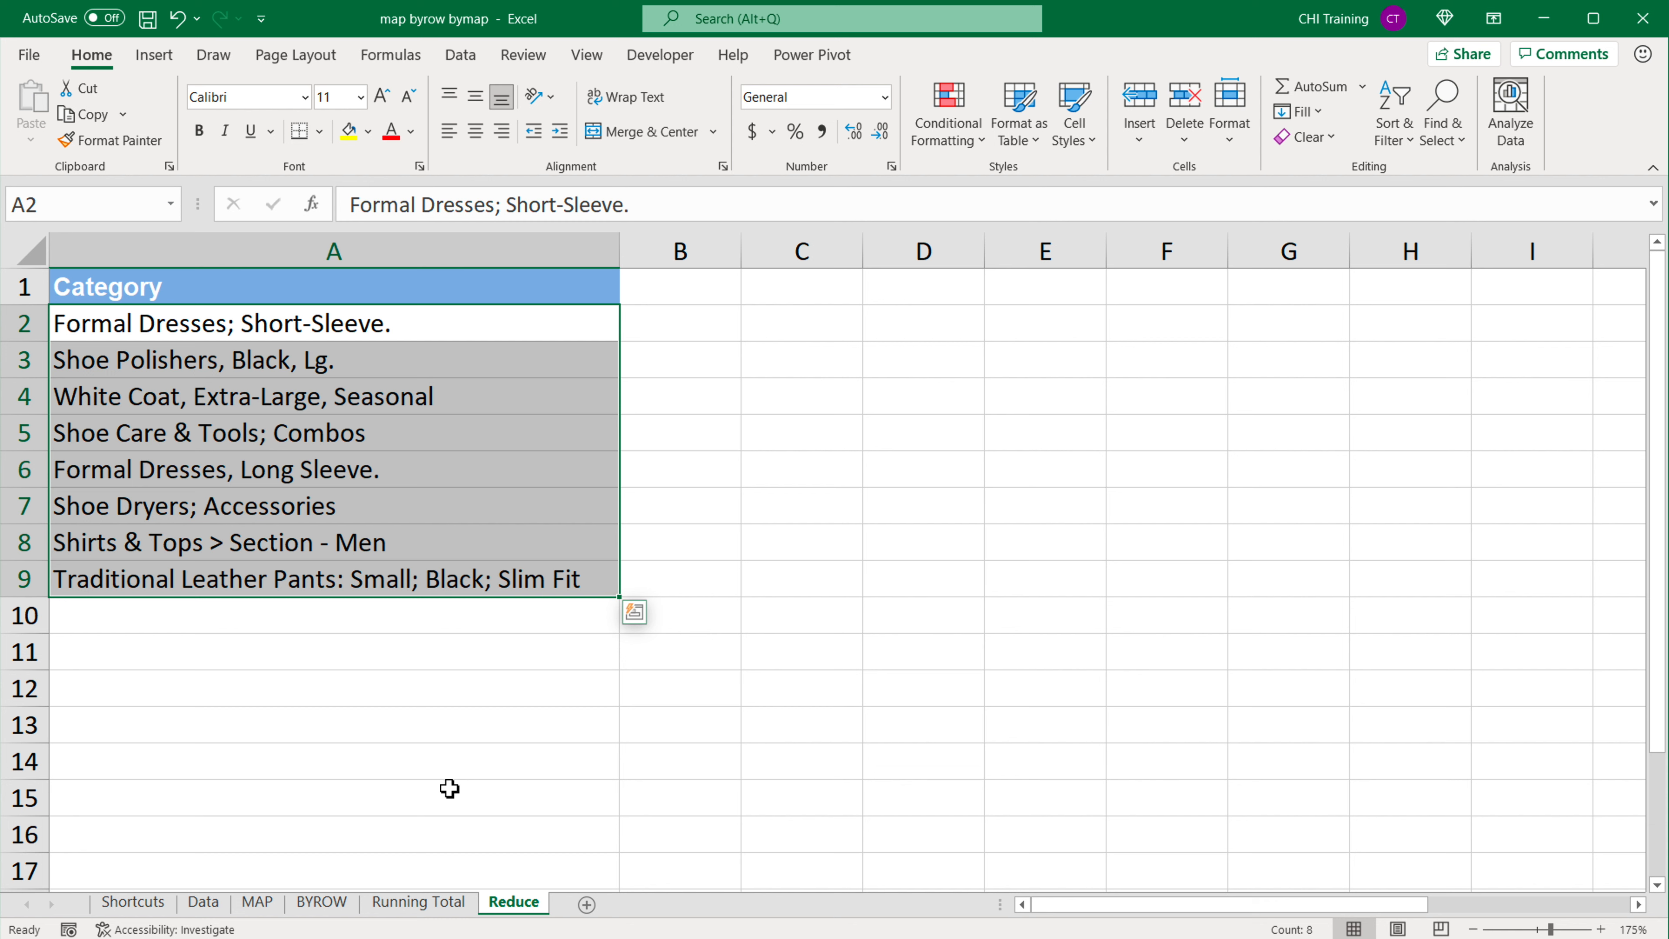
Step: Go to the Running Total sheet and insert a blank row above the Month and Sales headers
click(439, 904)
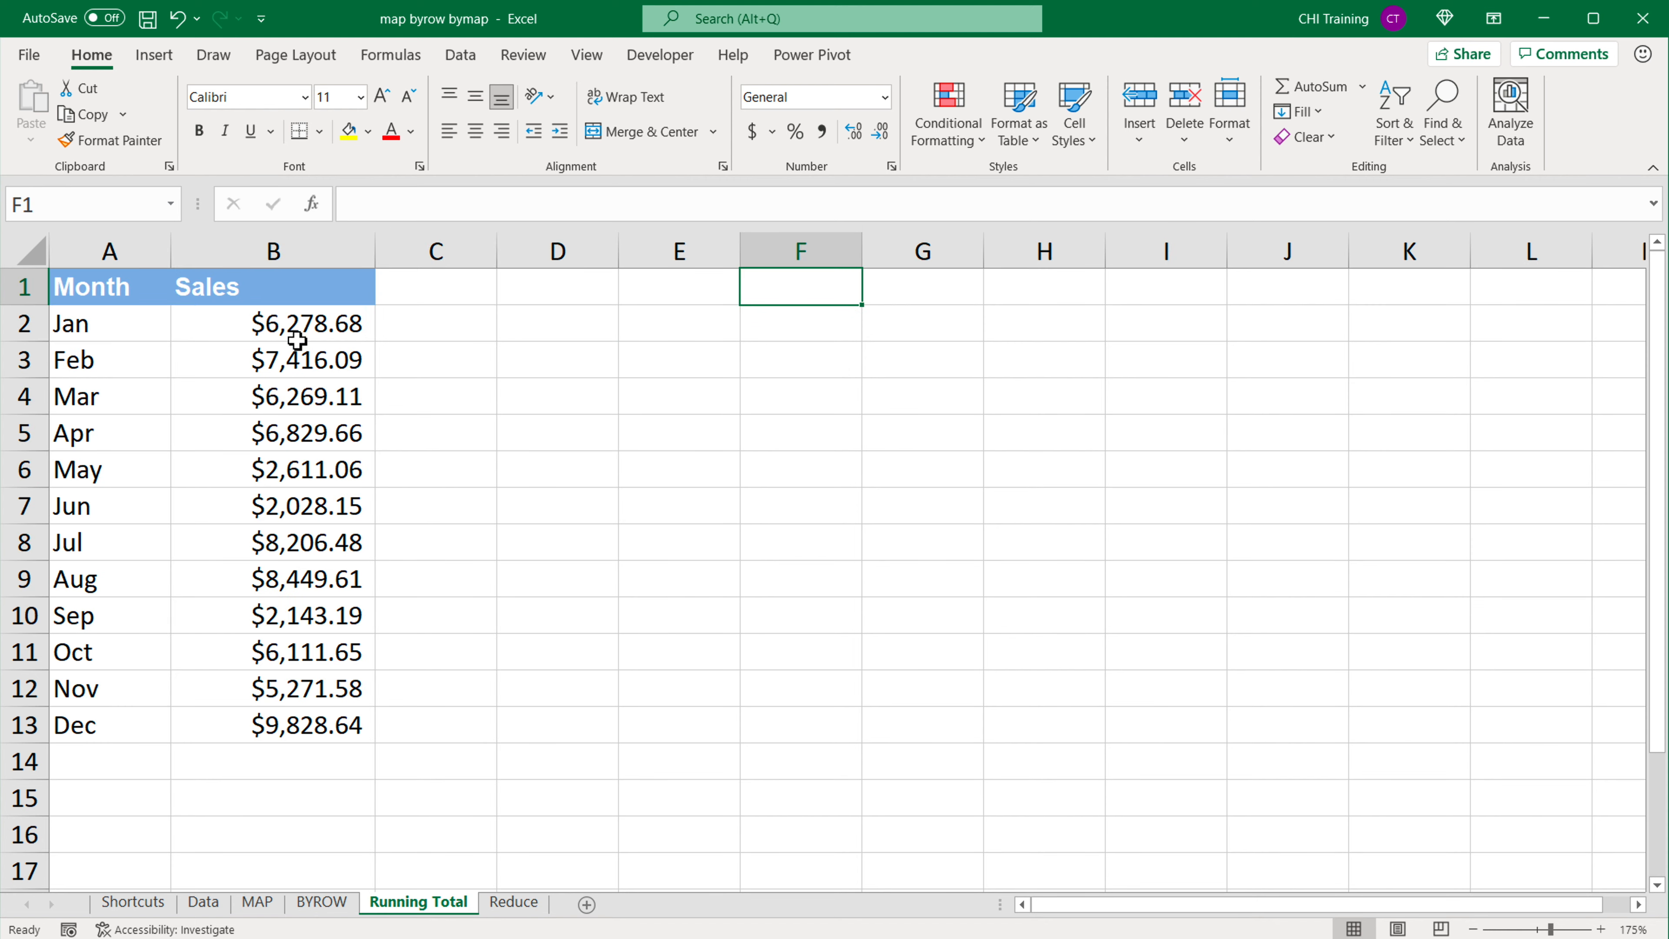
drag(299, 332, 331, 723)
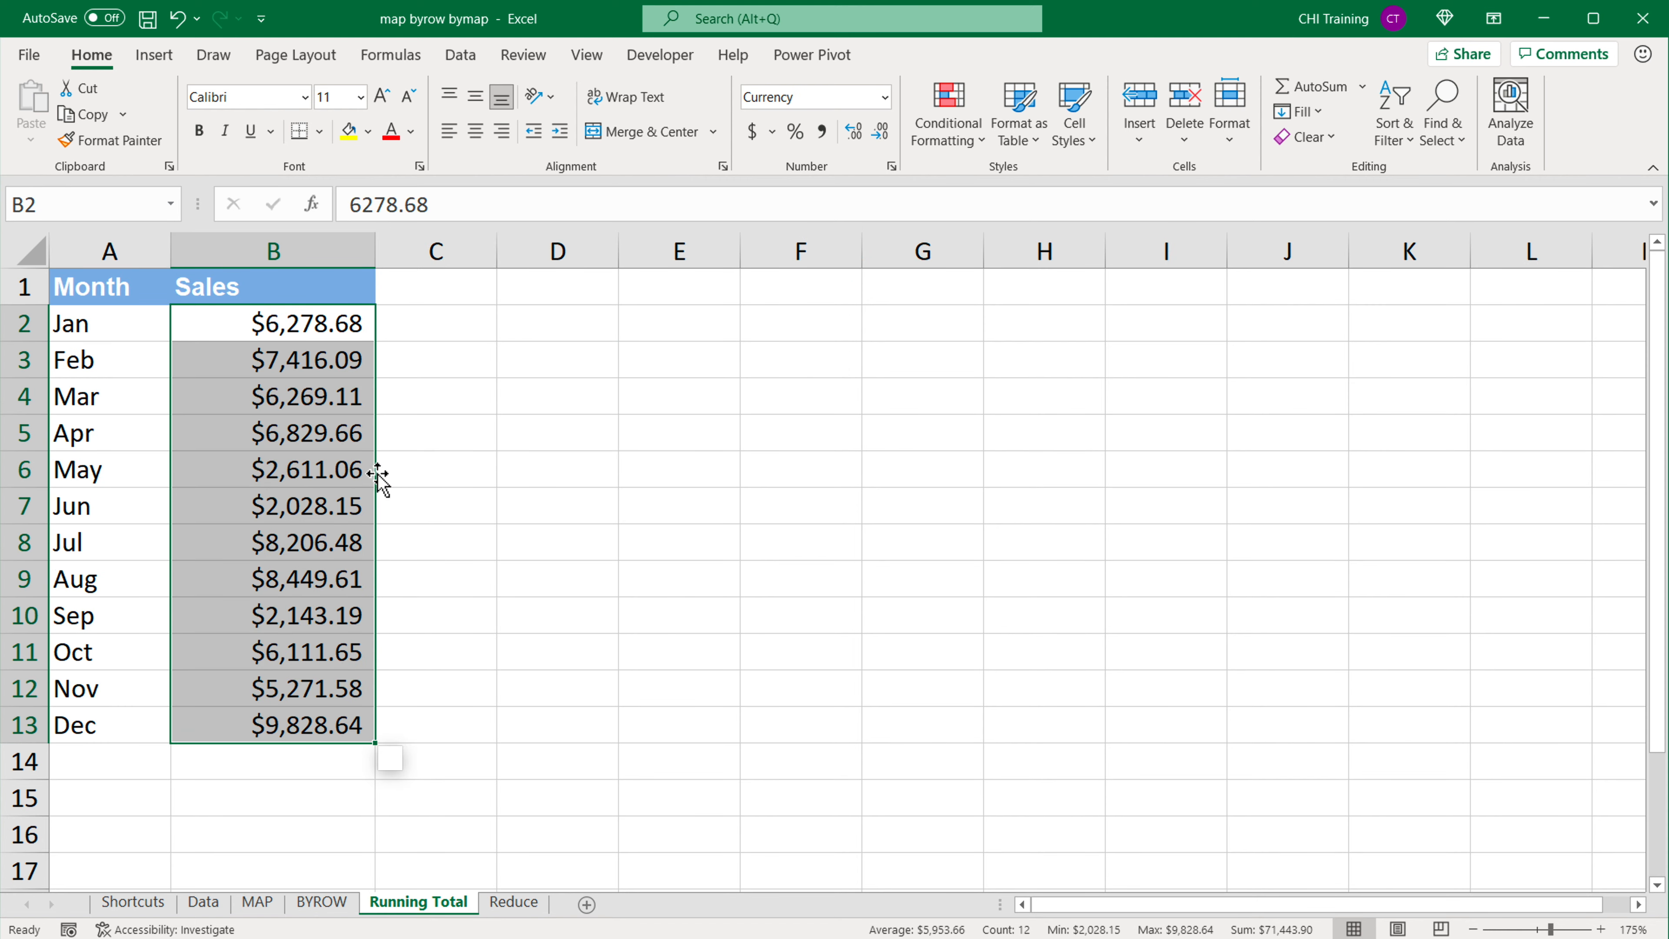
right_click(24, 286)
click(100, 478)
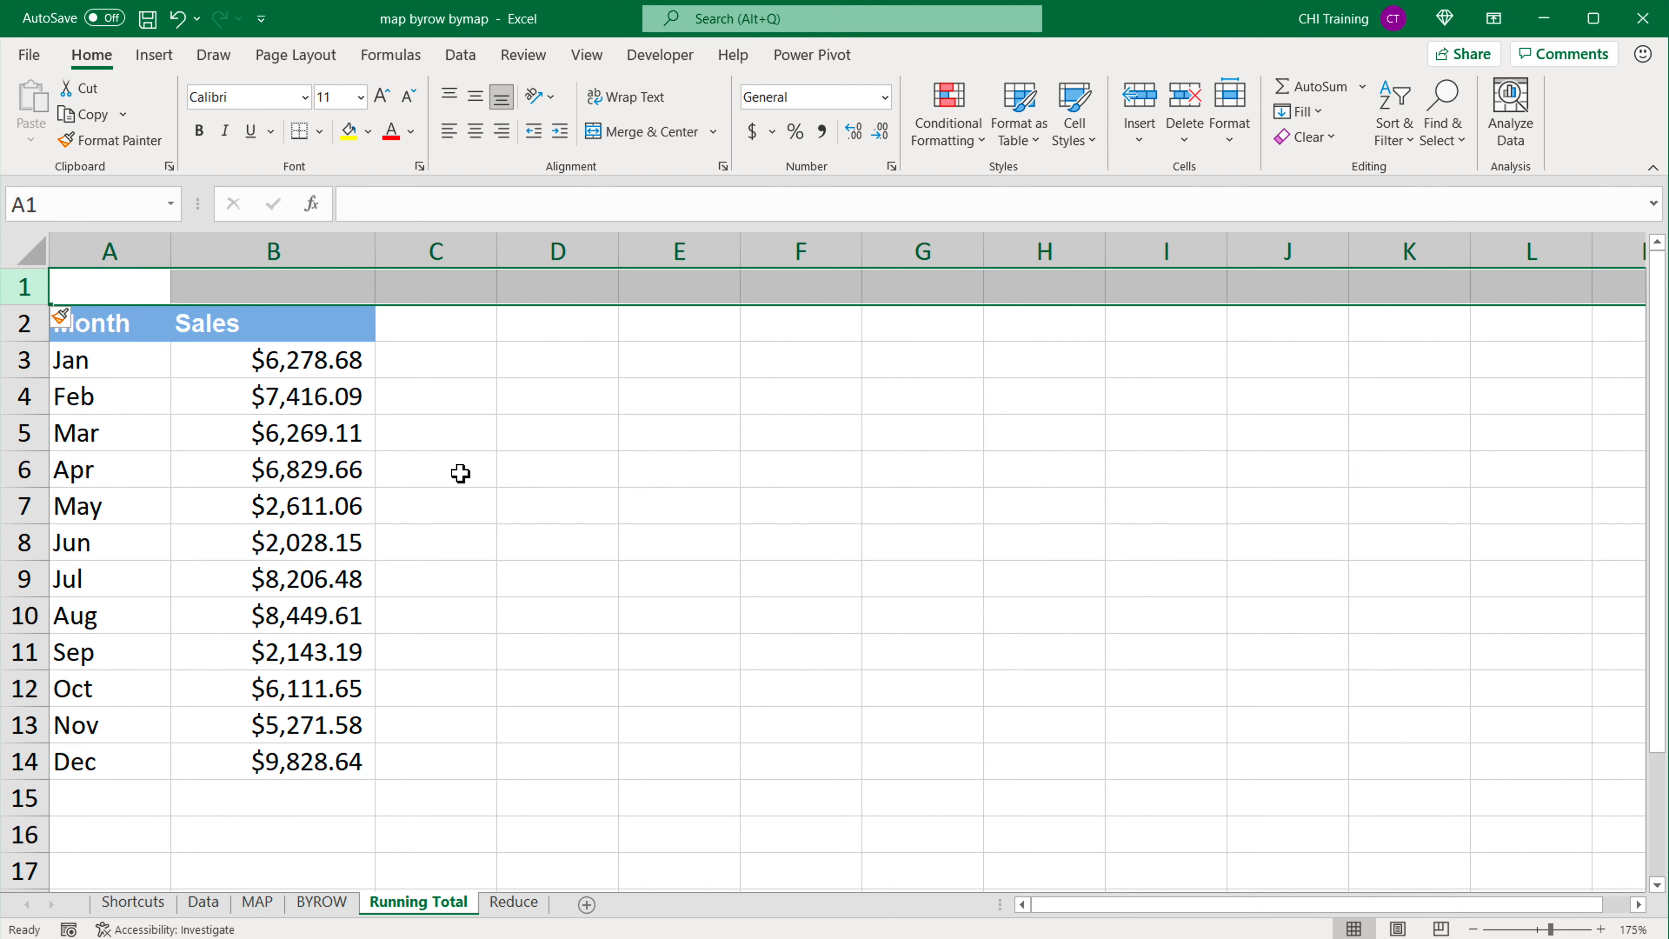
click(312, 431)
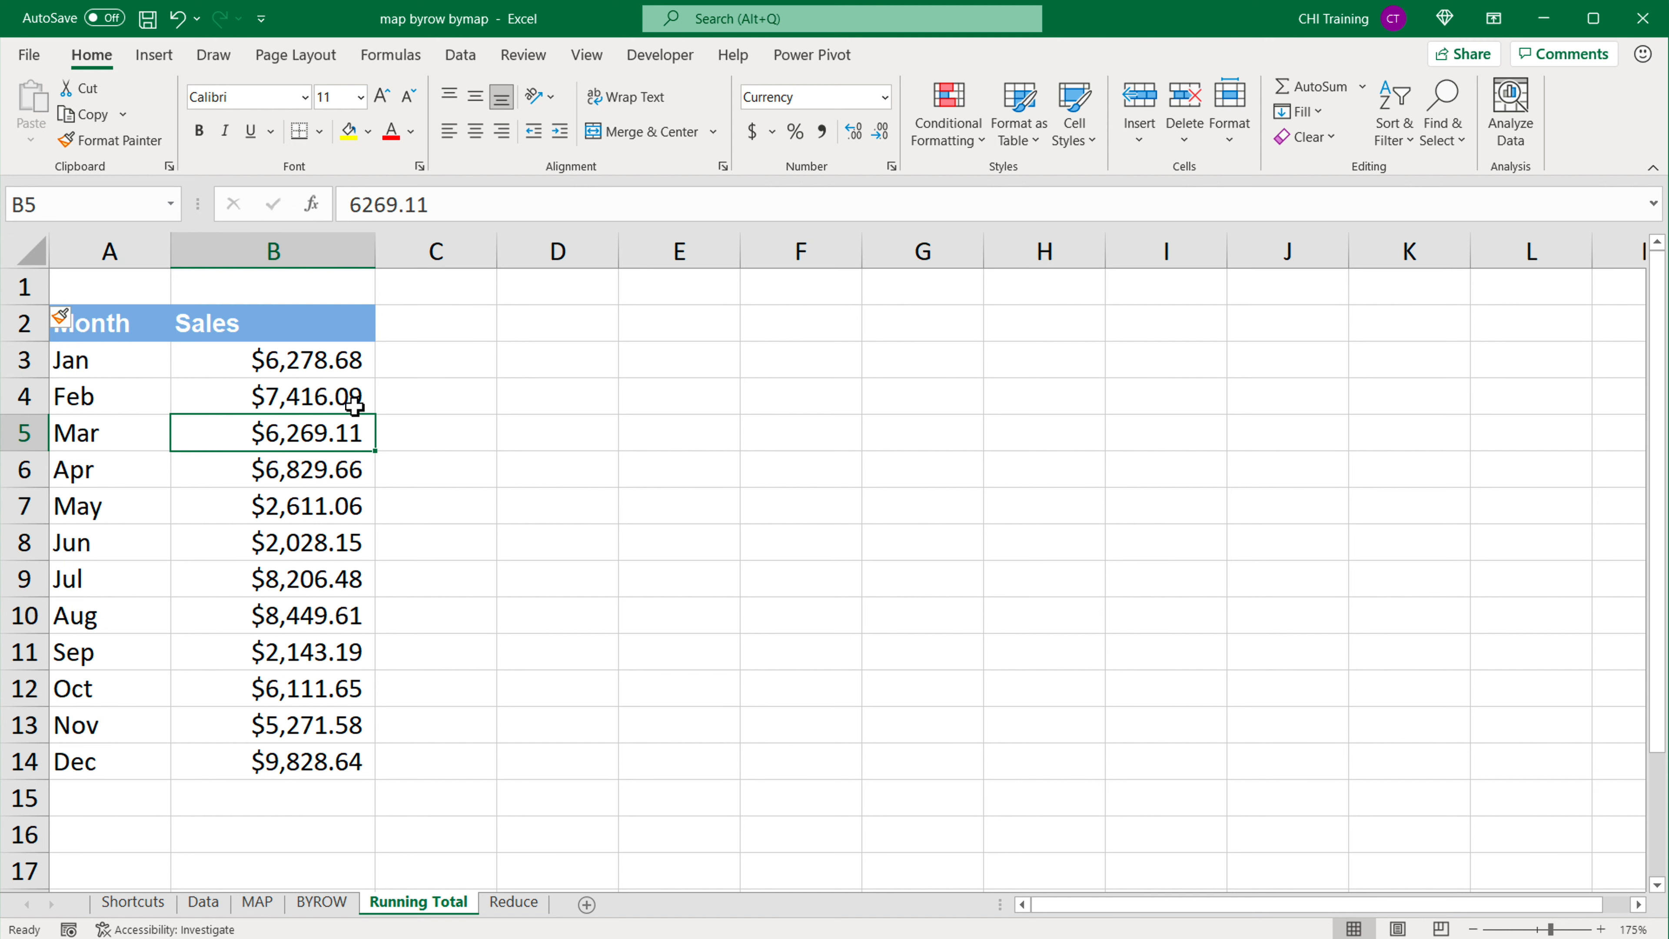
Step: Label cell D2 "Initial Value" and widen column D to fit the text
click(584, 327)
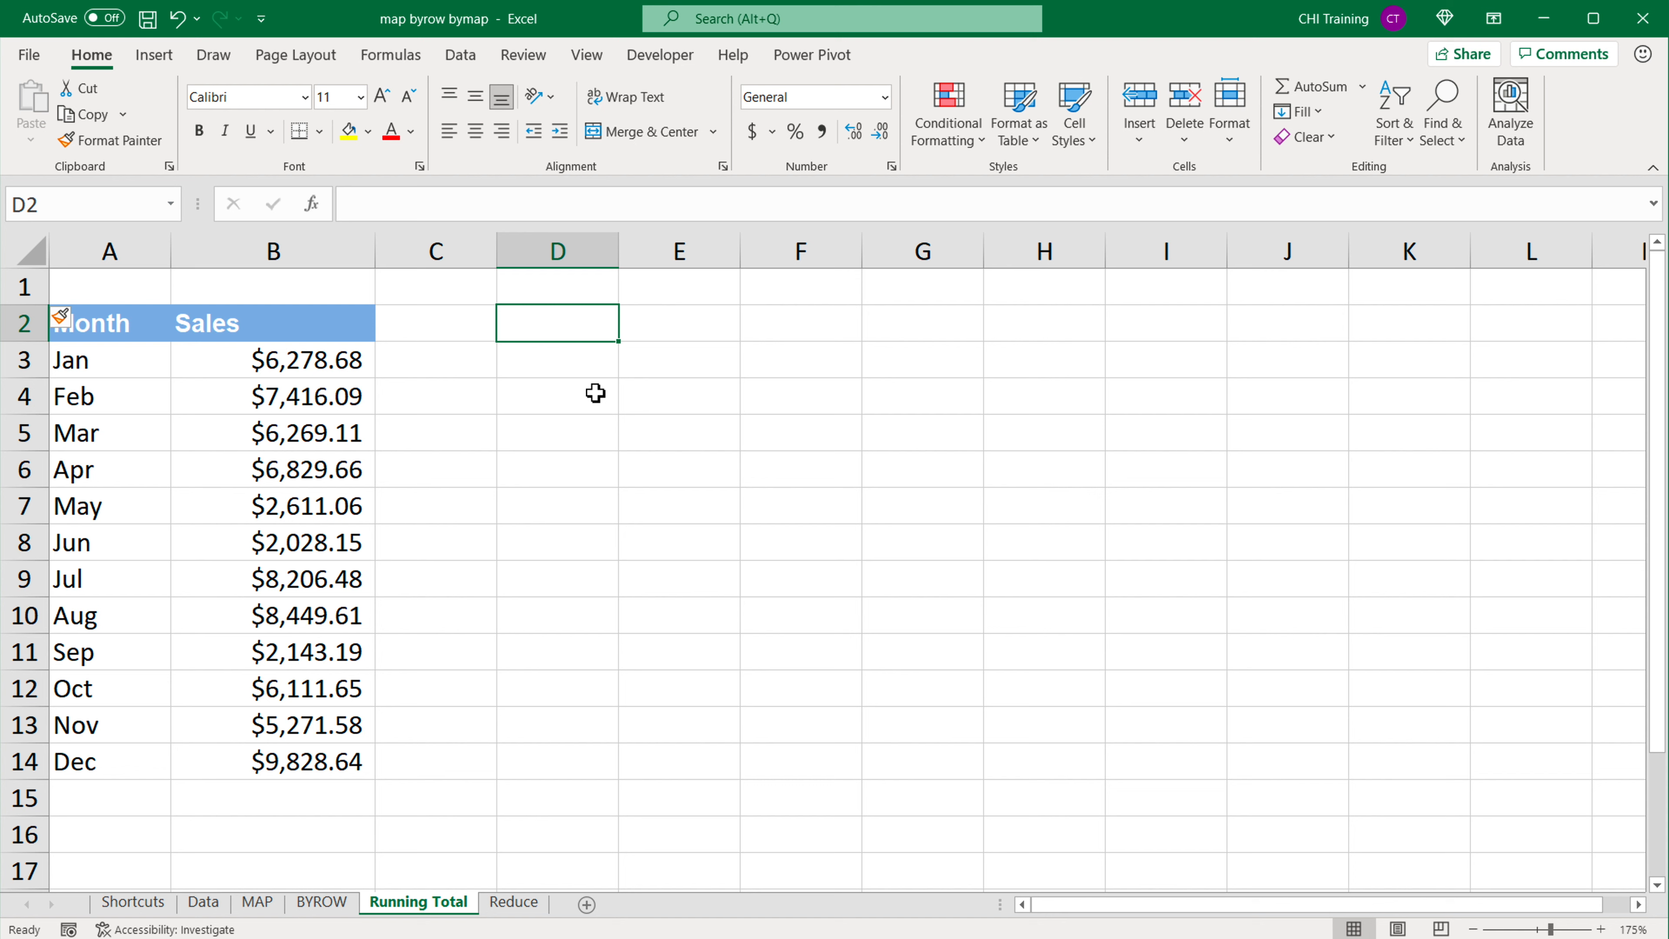
text(Initital Value)
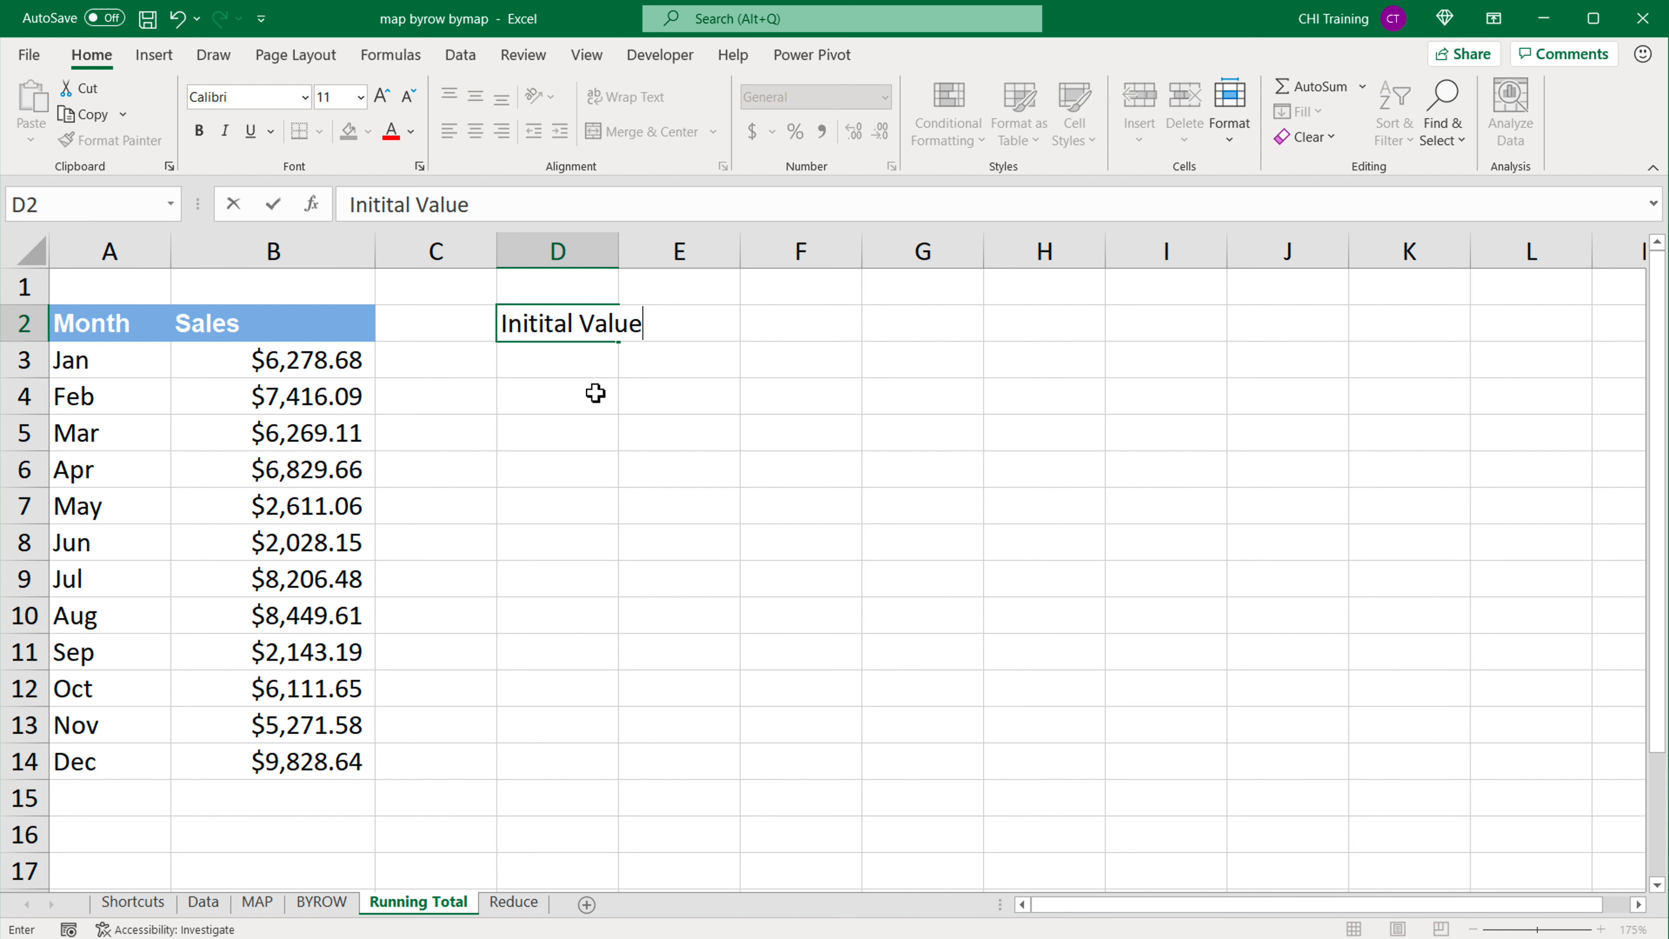
key(Return)
drag(618, 251, 683, 252)
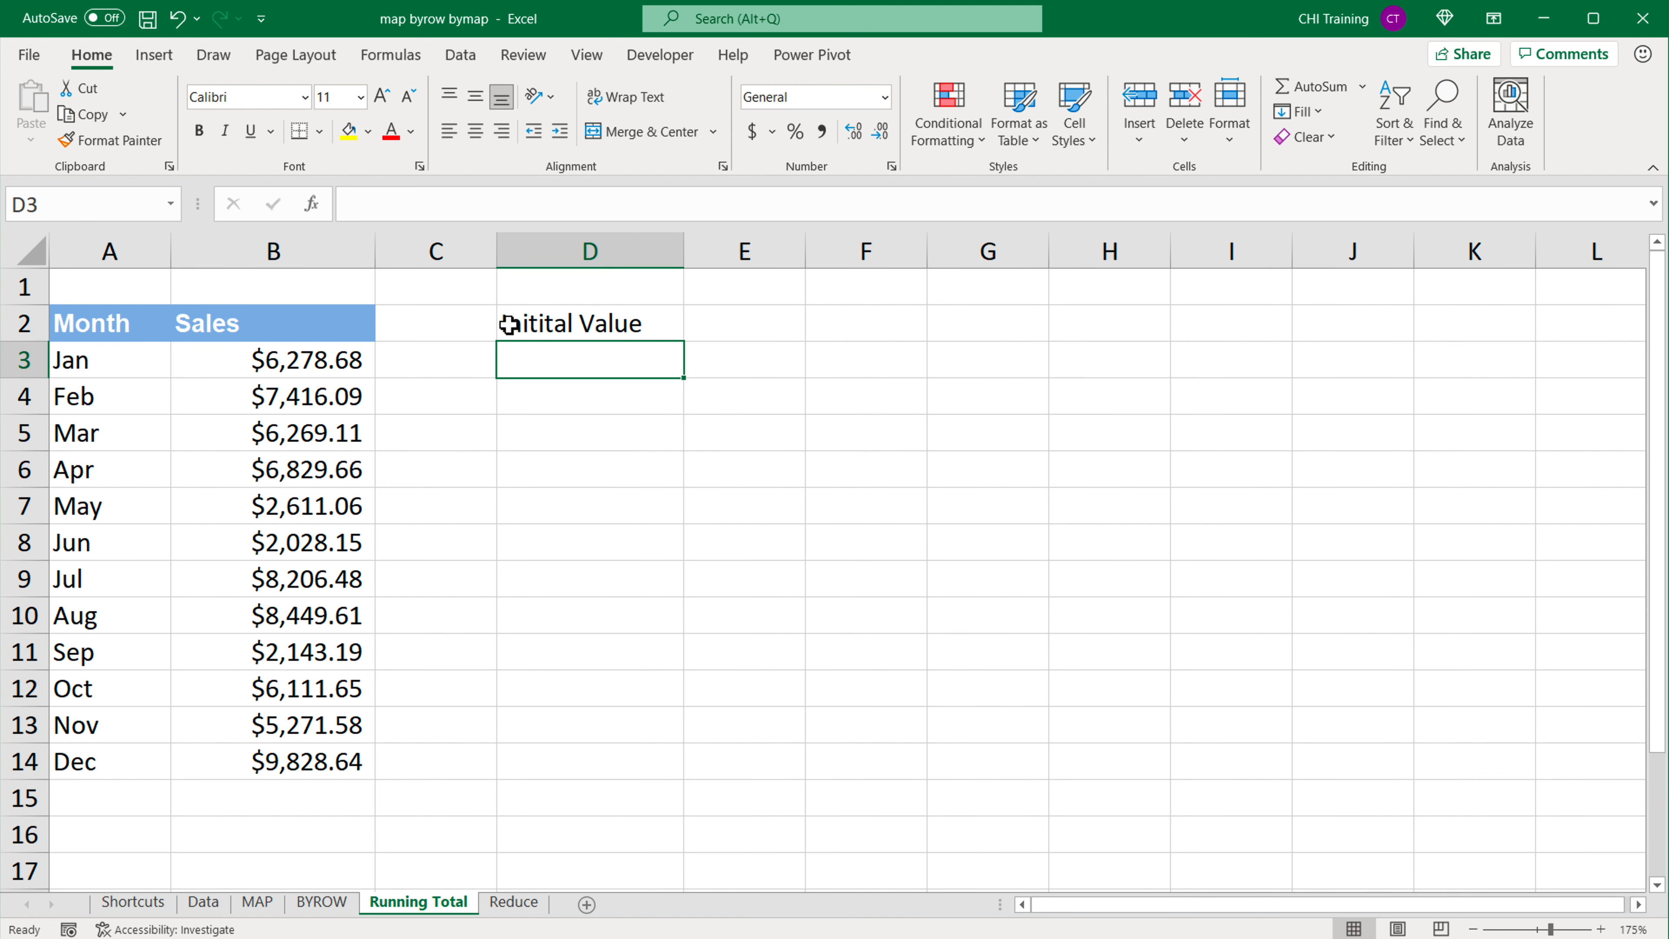
double_click(559, 325)
key(BackSpace)
key(Return)
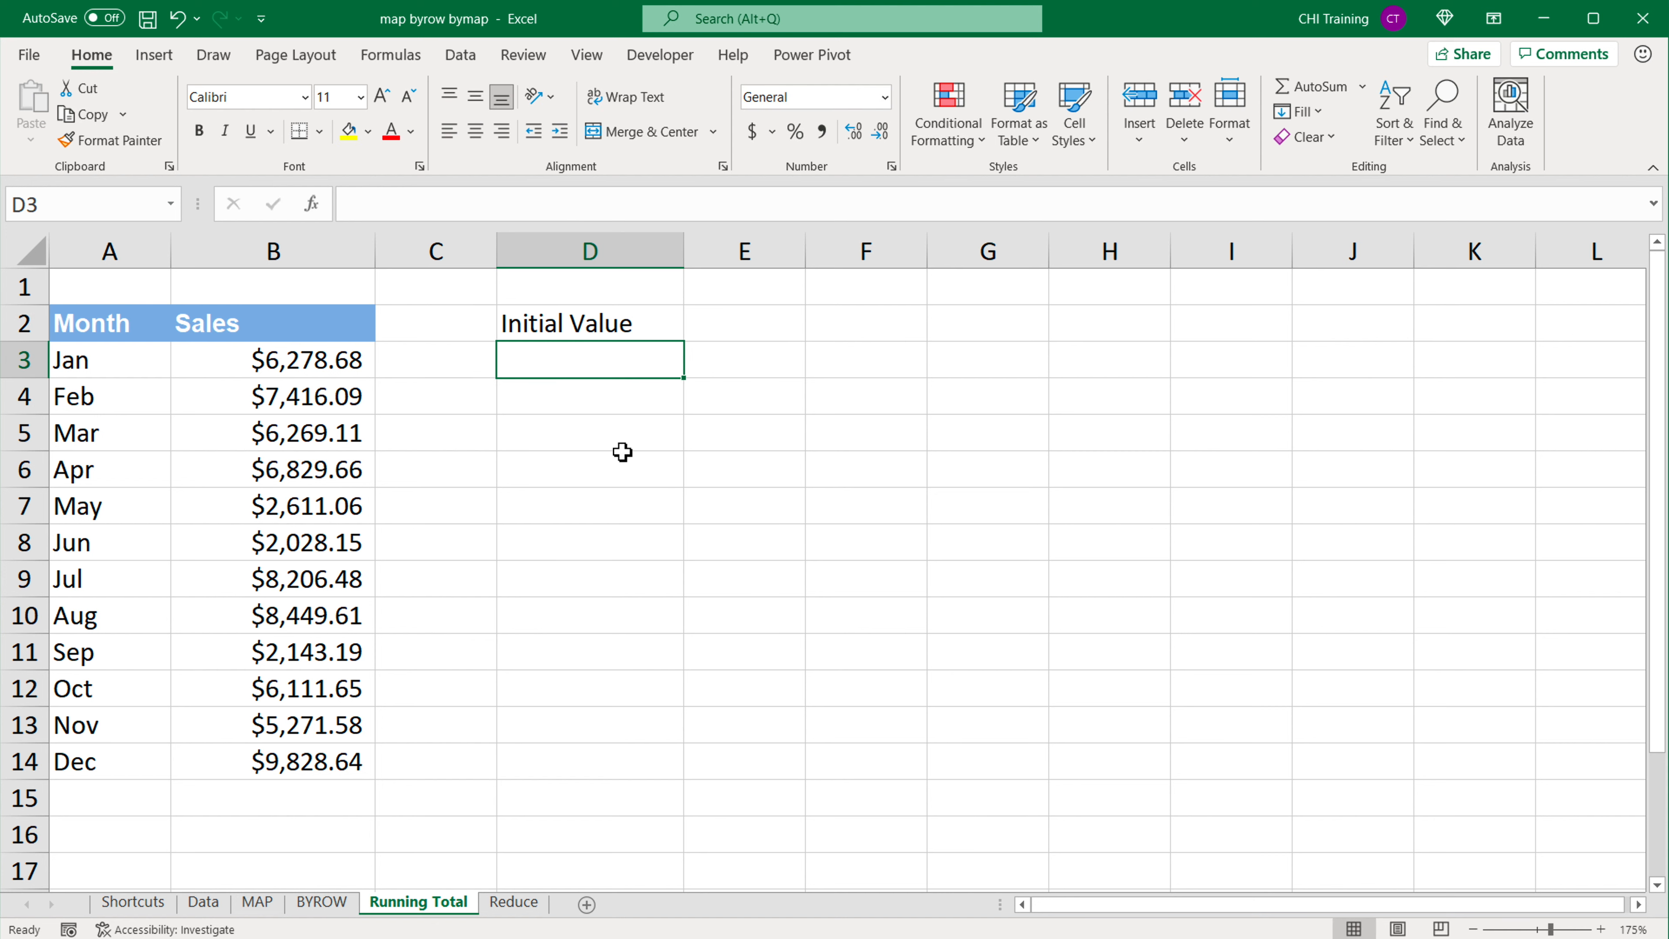
Step: Enter 0 as the initial value in cell E2
click(701, 327)
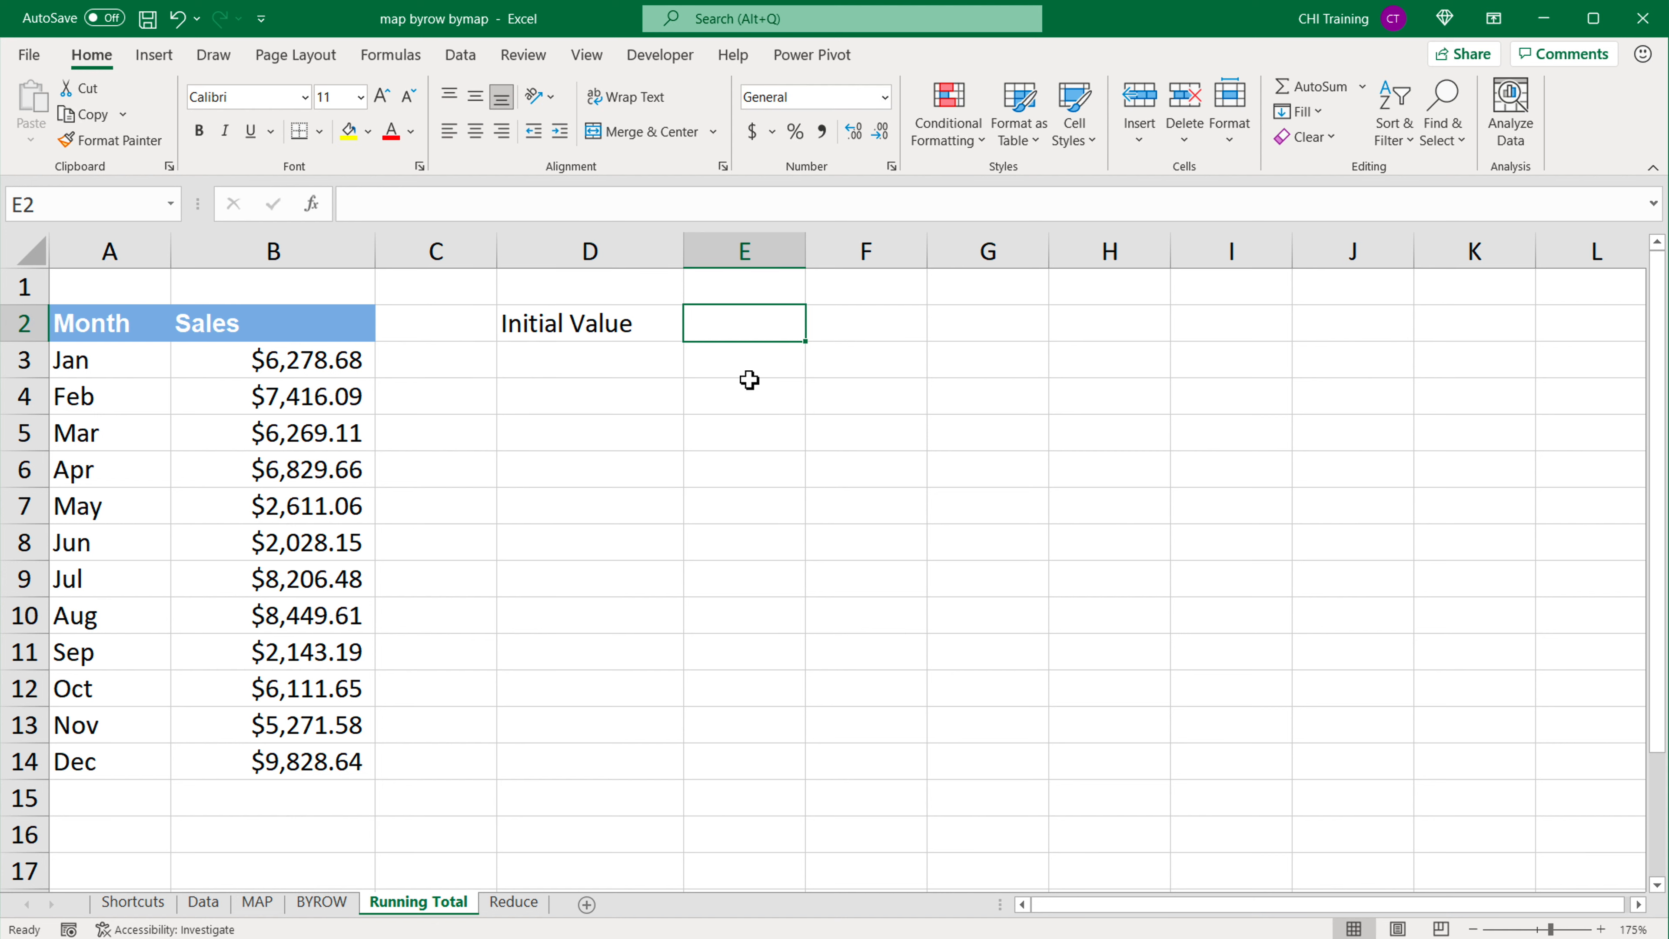
text(0)
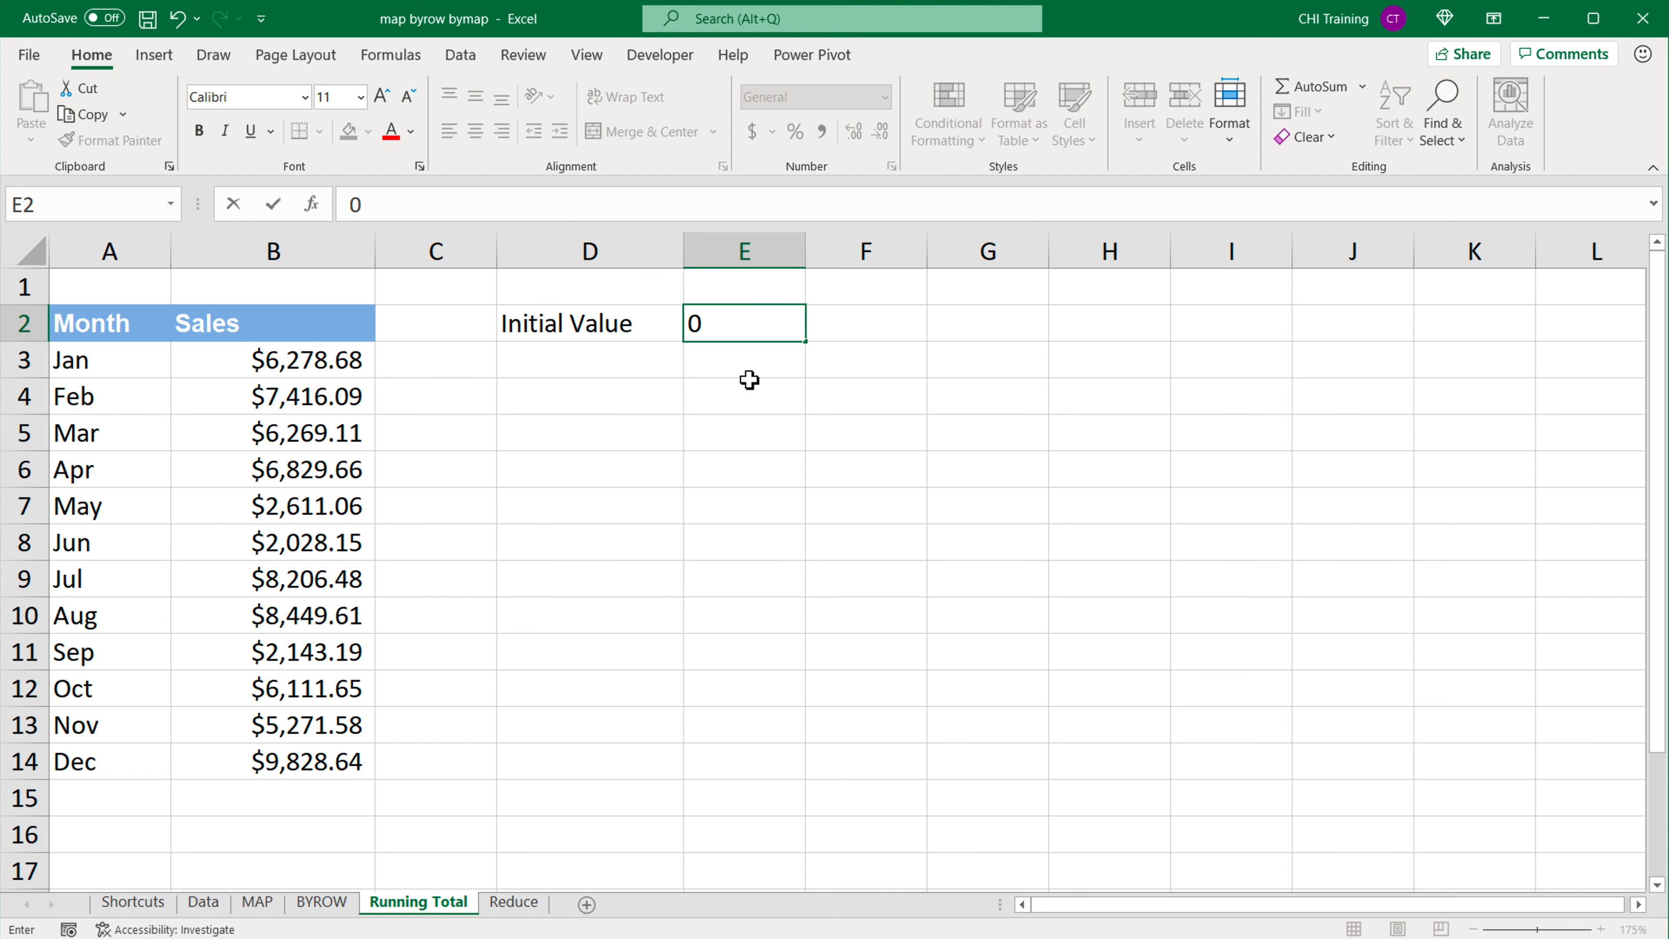
key(Return)
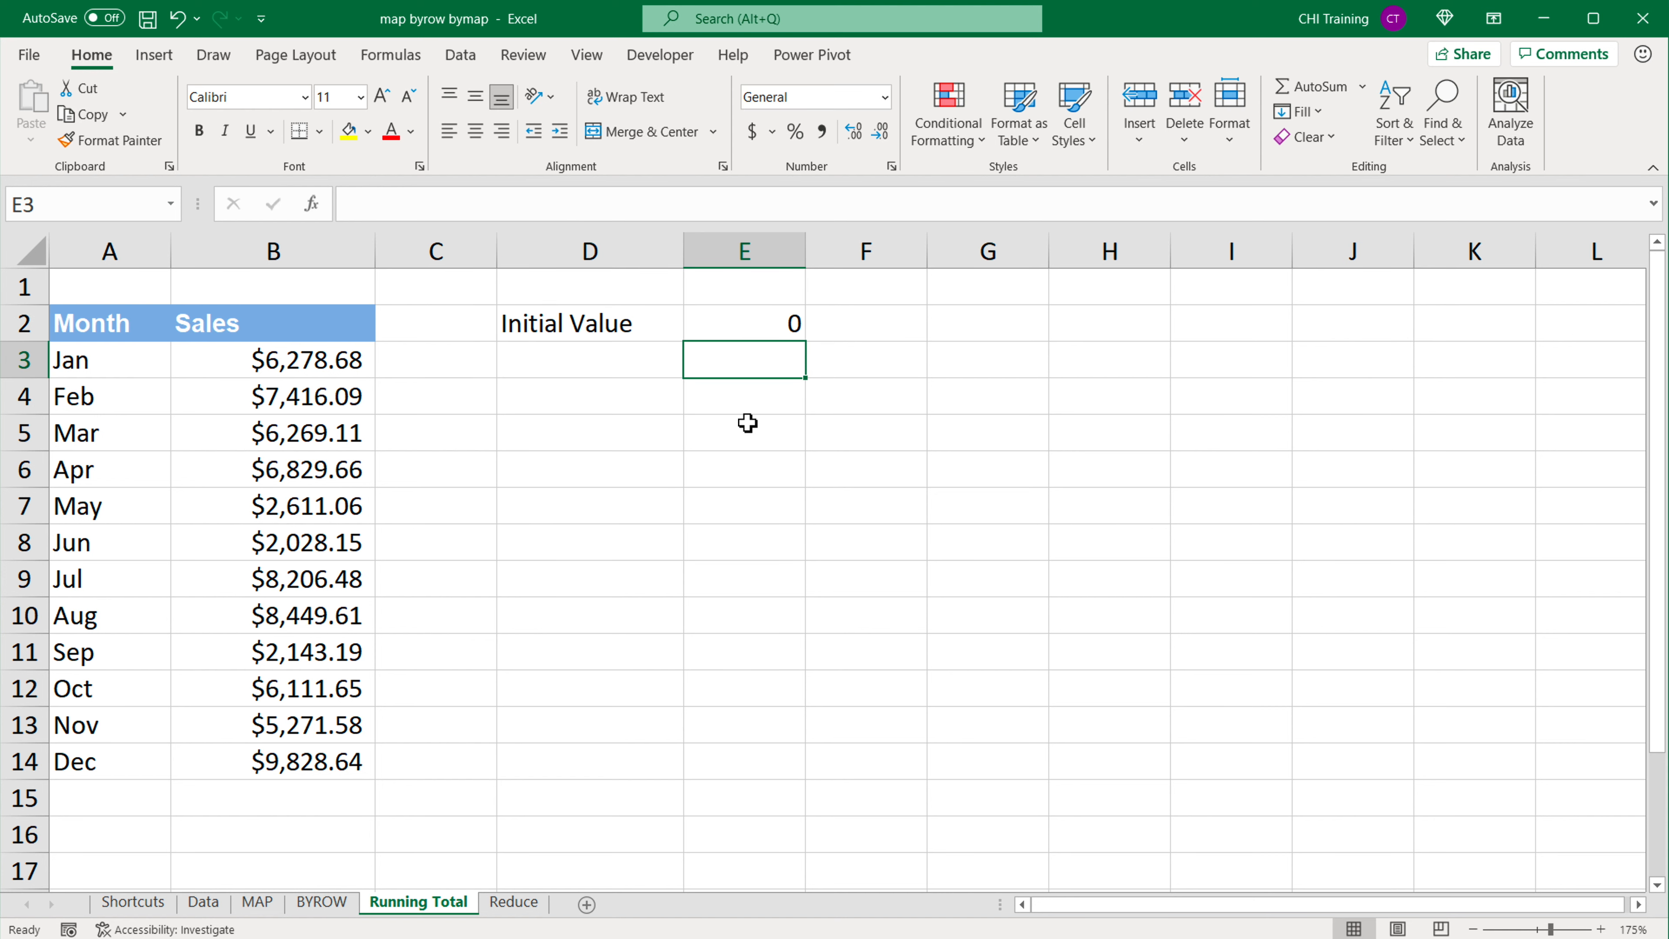
click(771, 327)
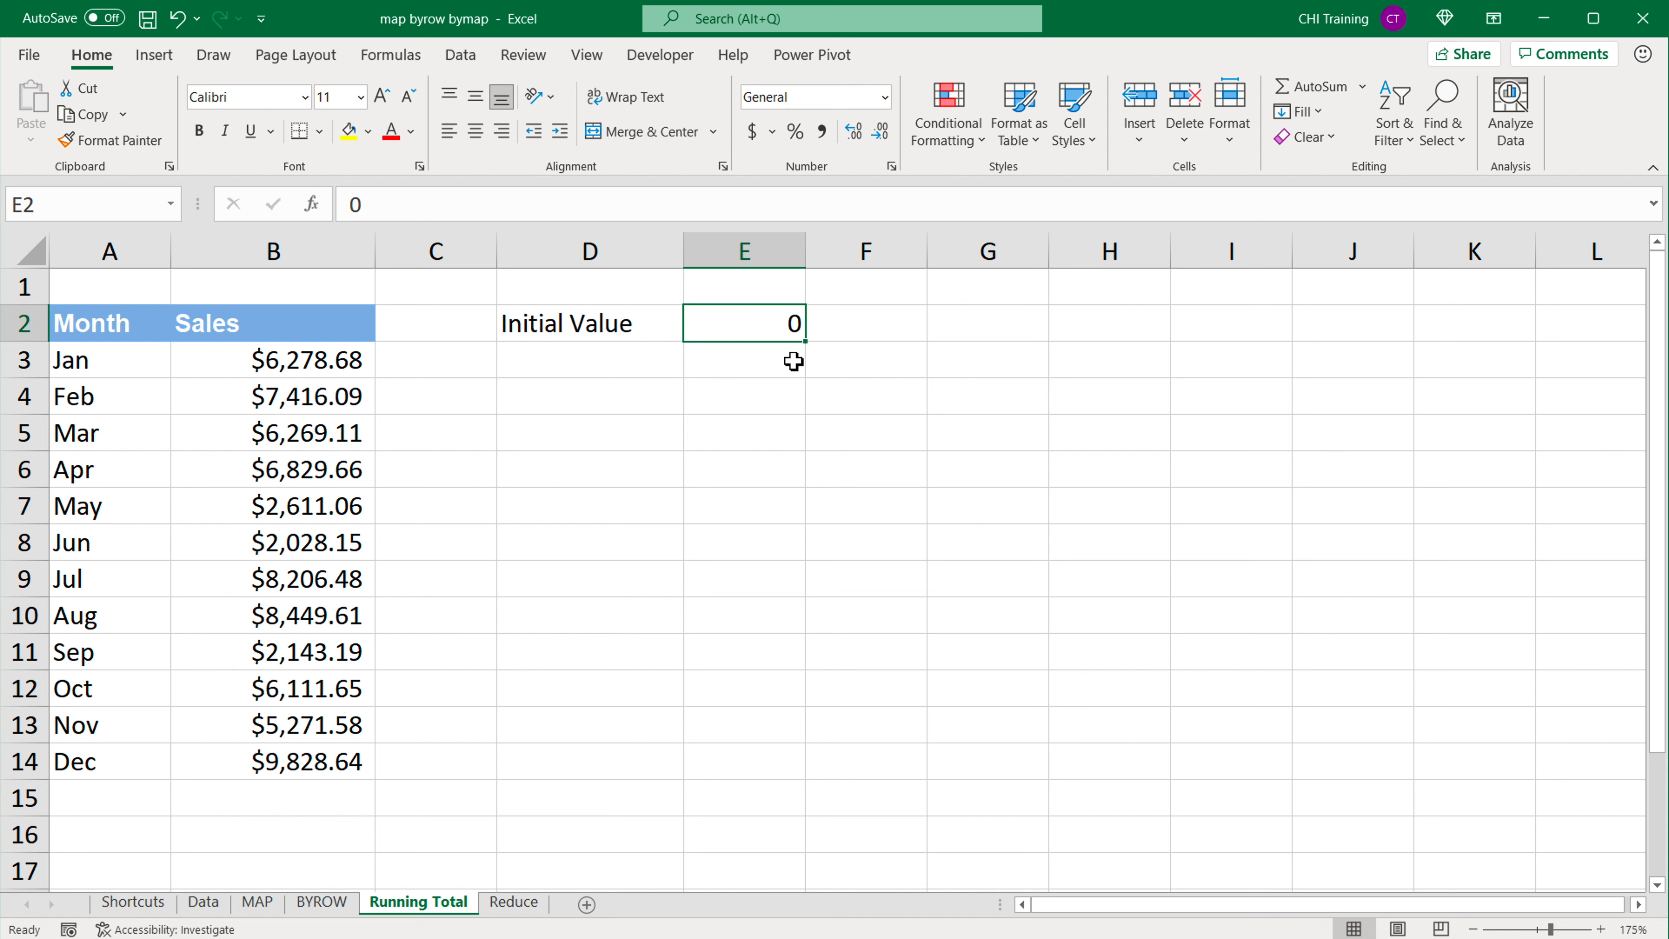
Step: Enter the formula =E2+B3 in cell E3 to add January's sales to the initial value
click(741, 367)
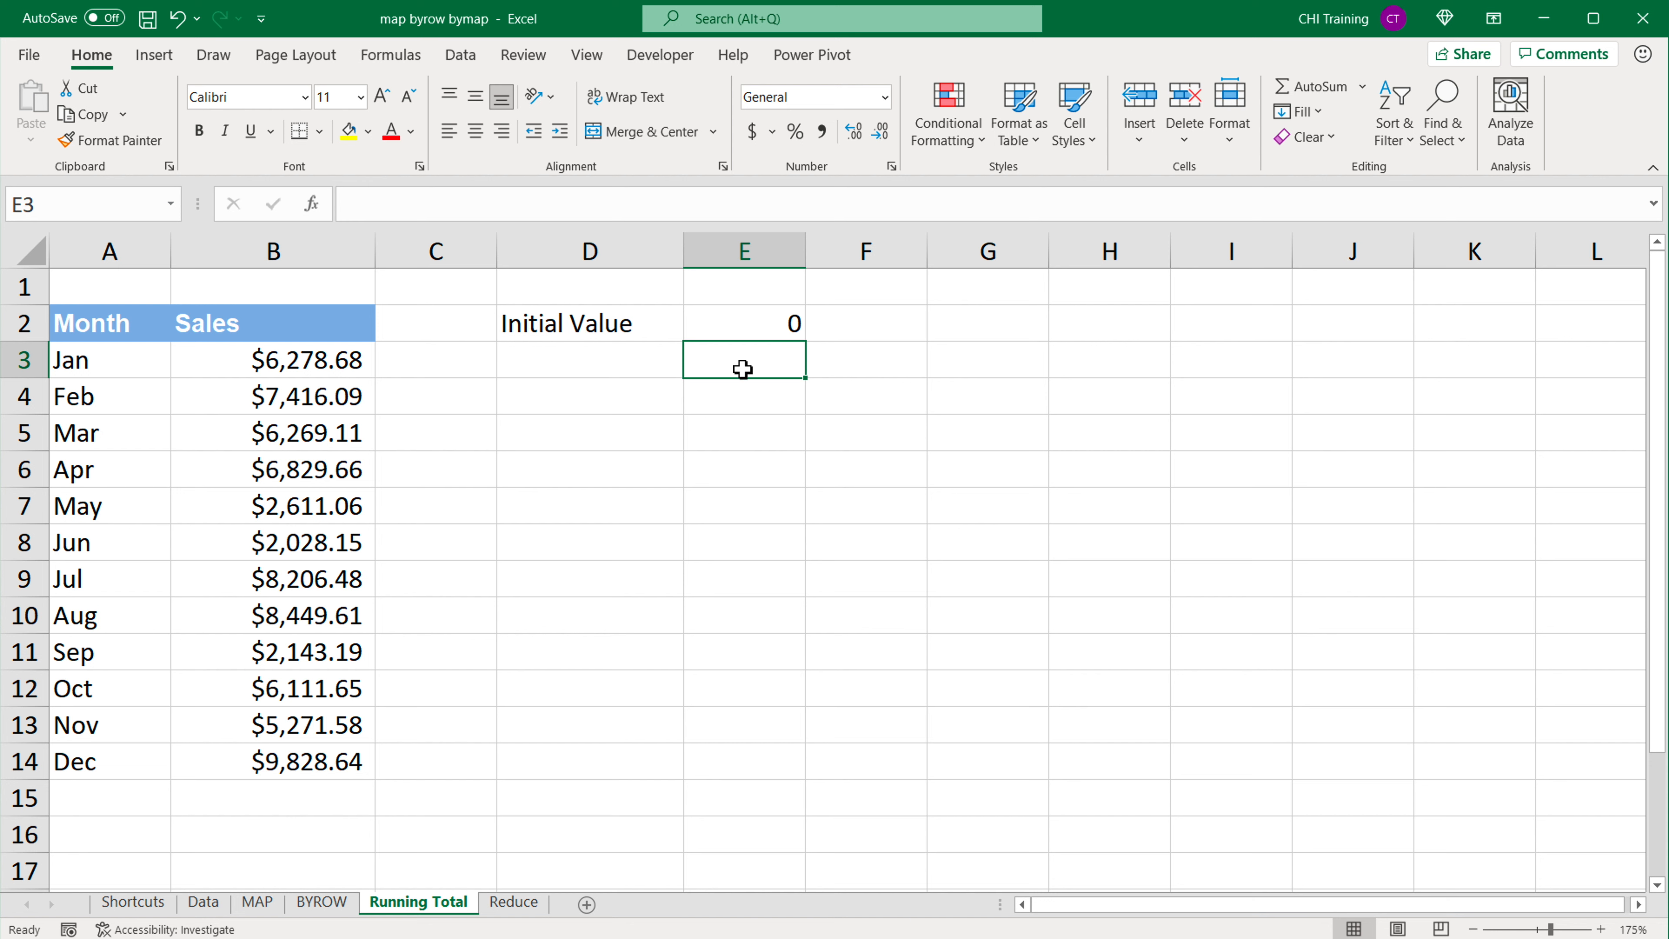
drag(349, 361, 291, 763)
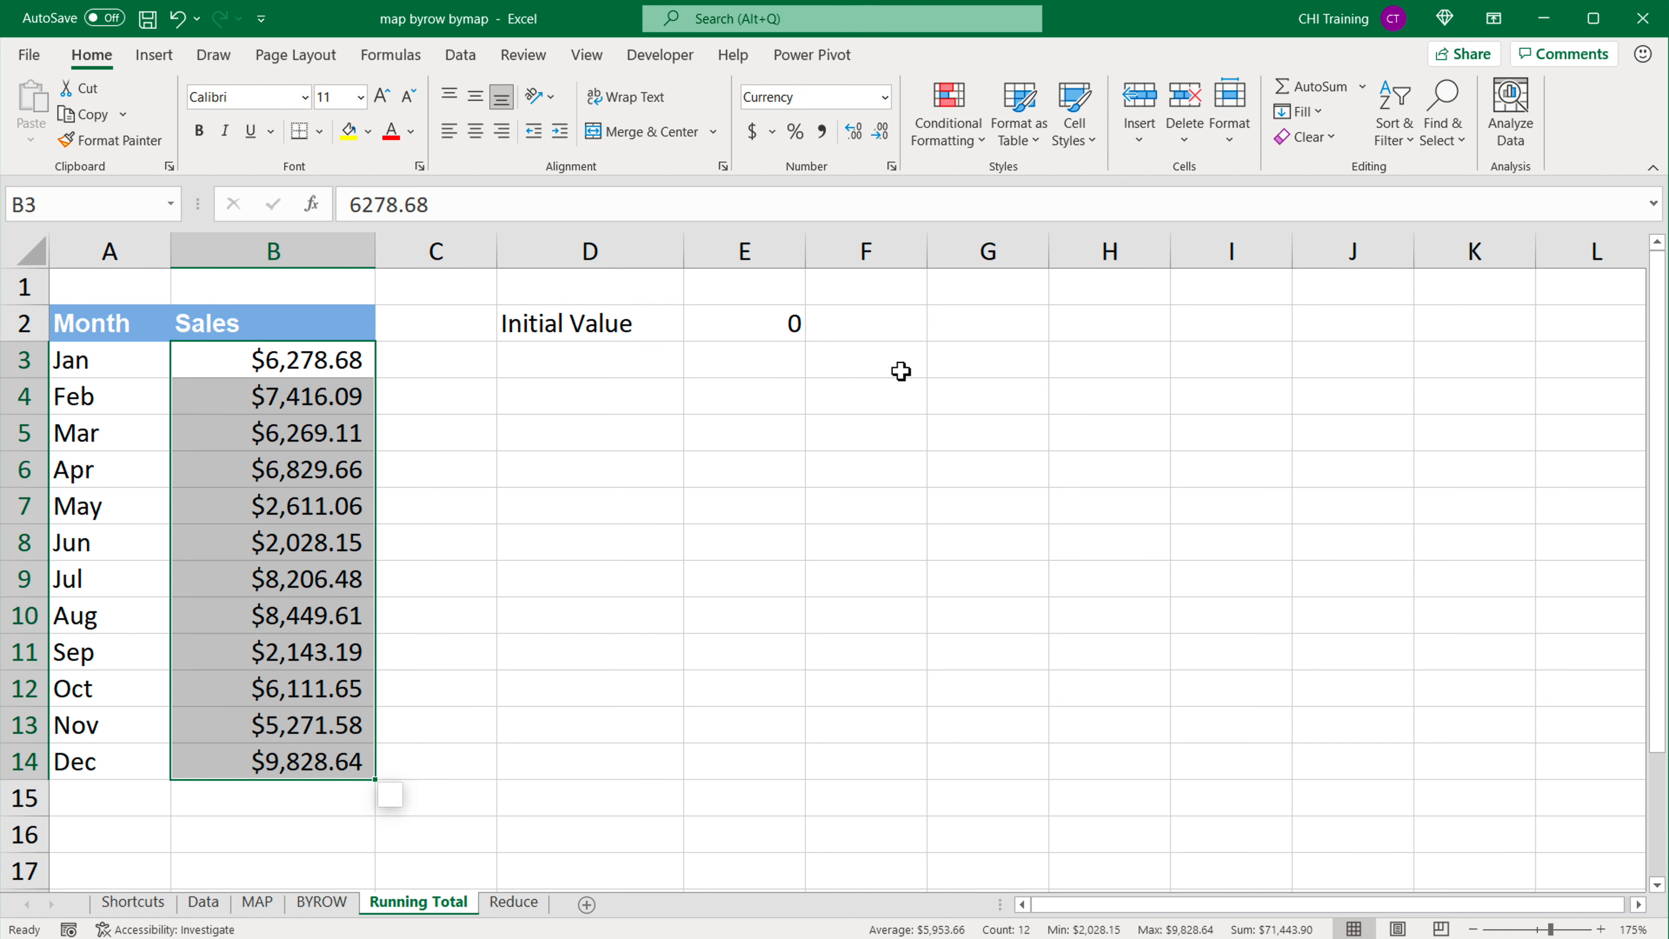
click(723, 373)
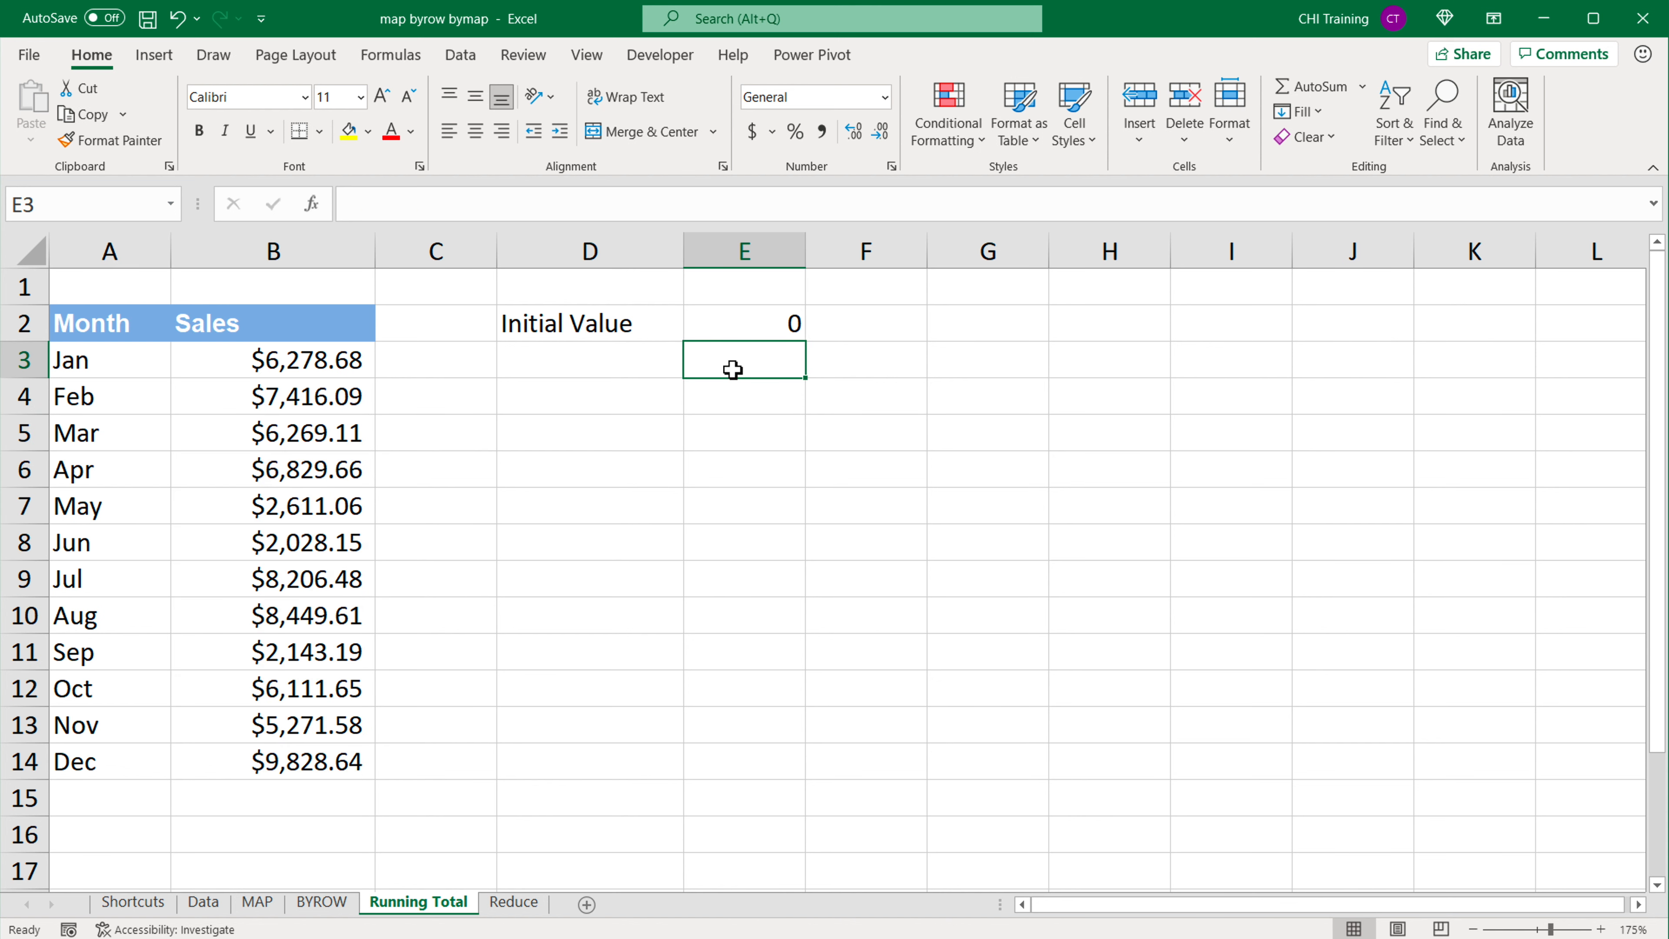
text(=)
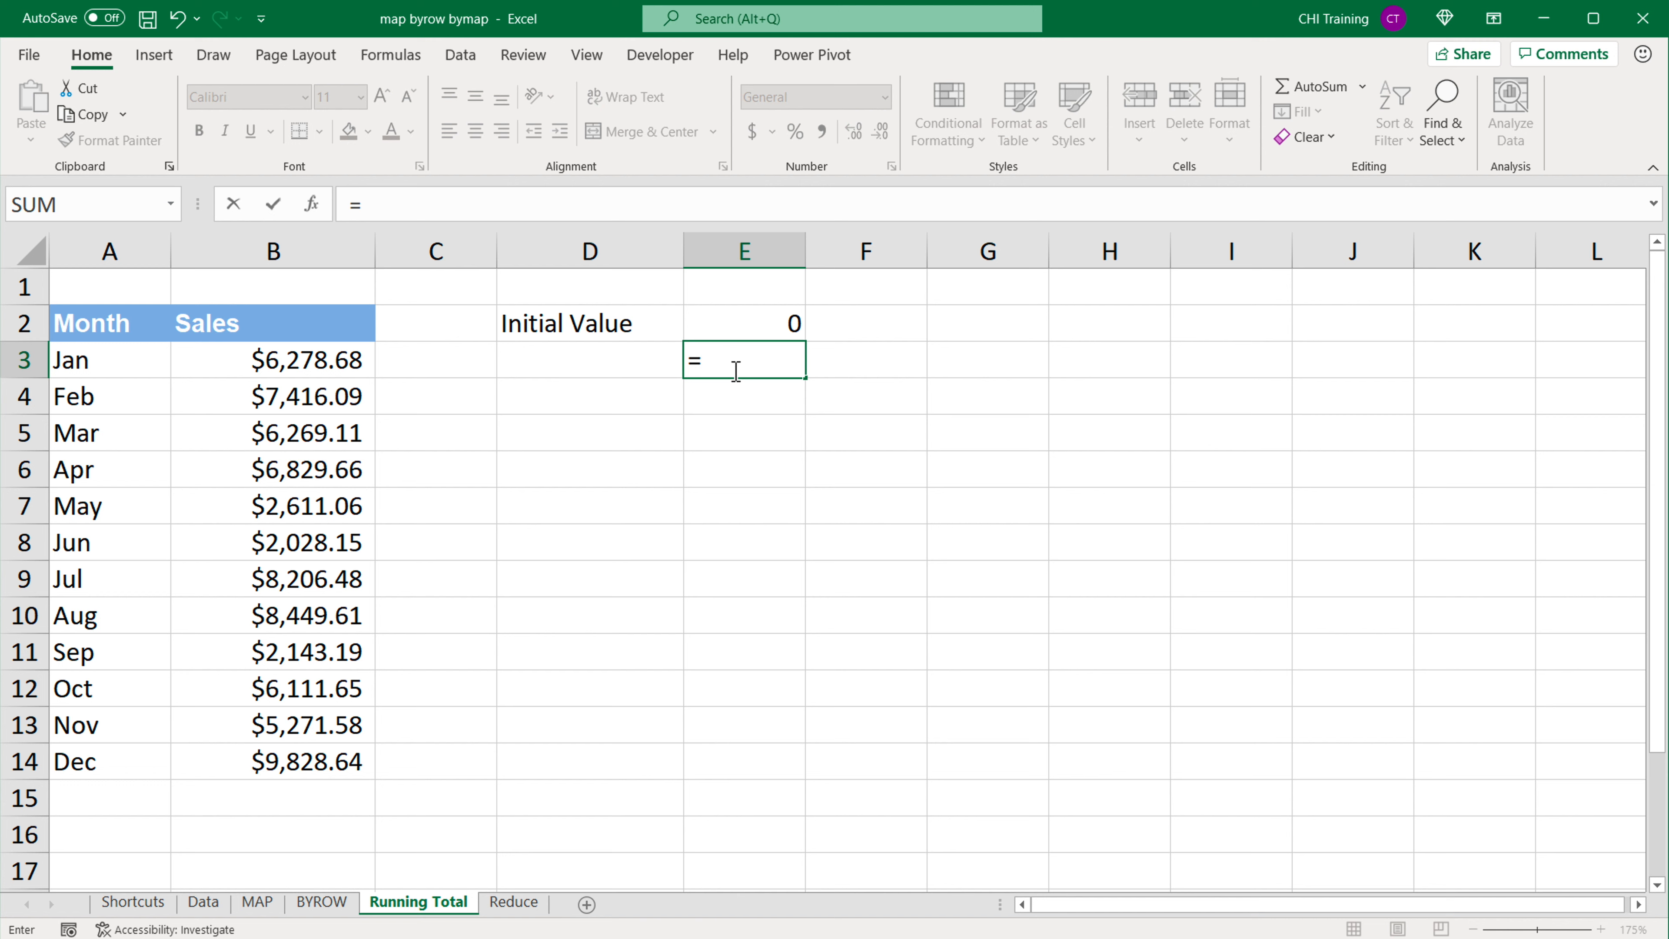
click(756, 328)
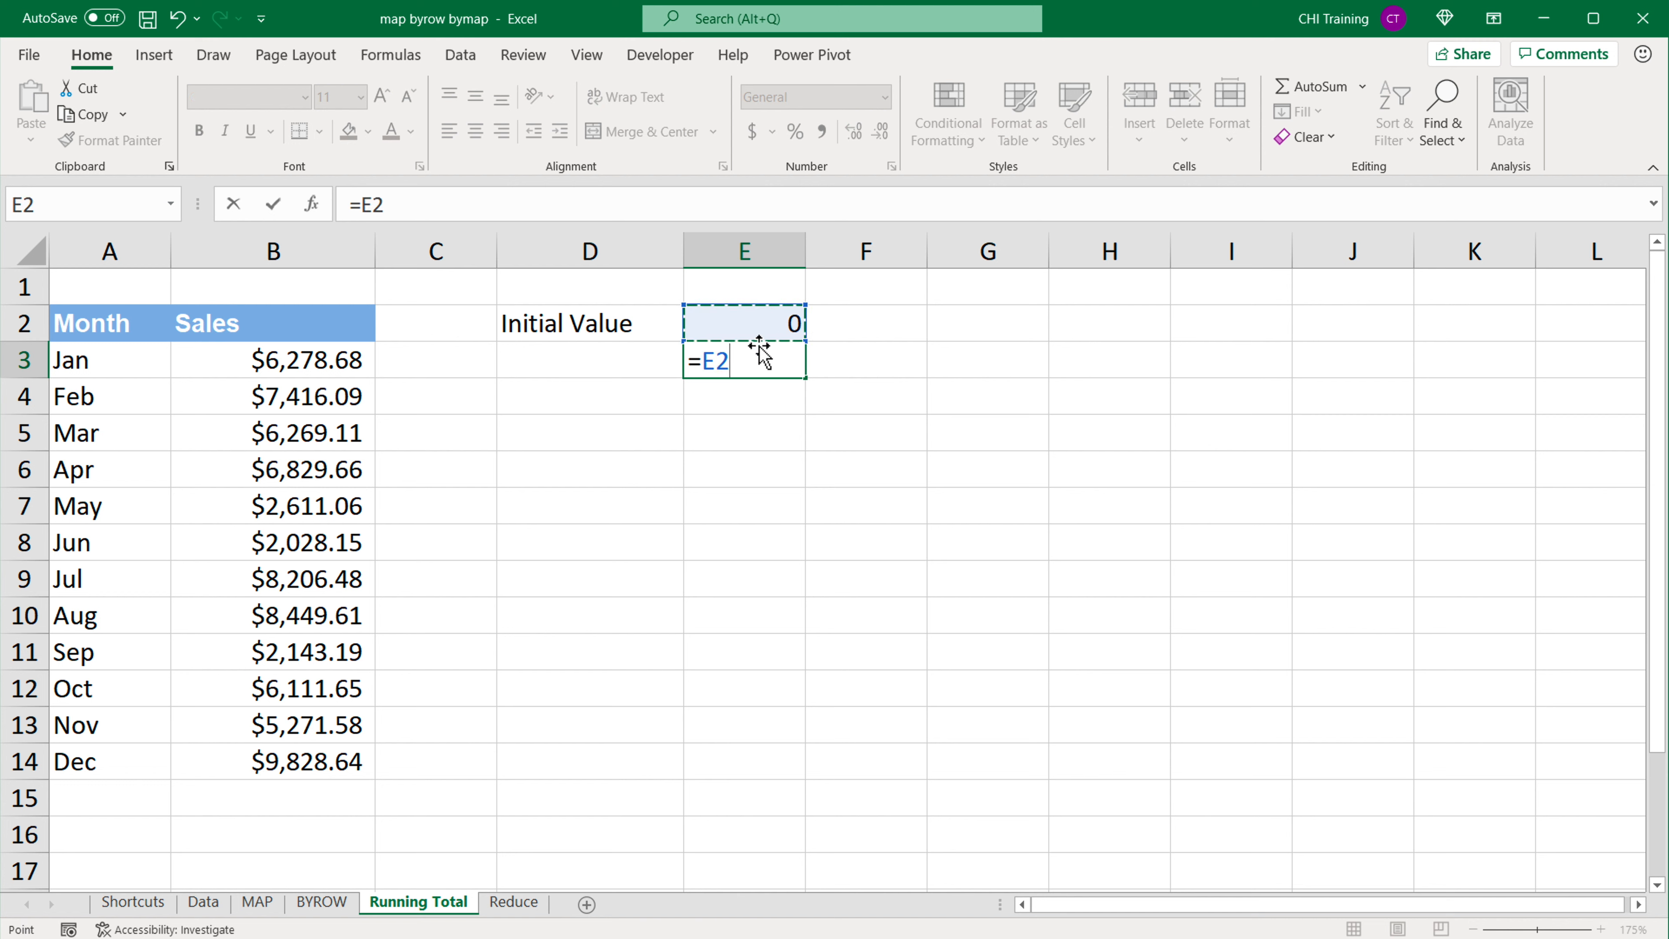
text(+)
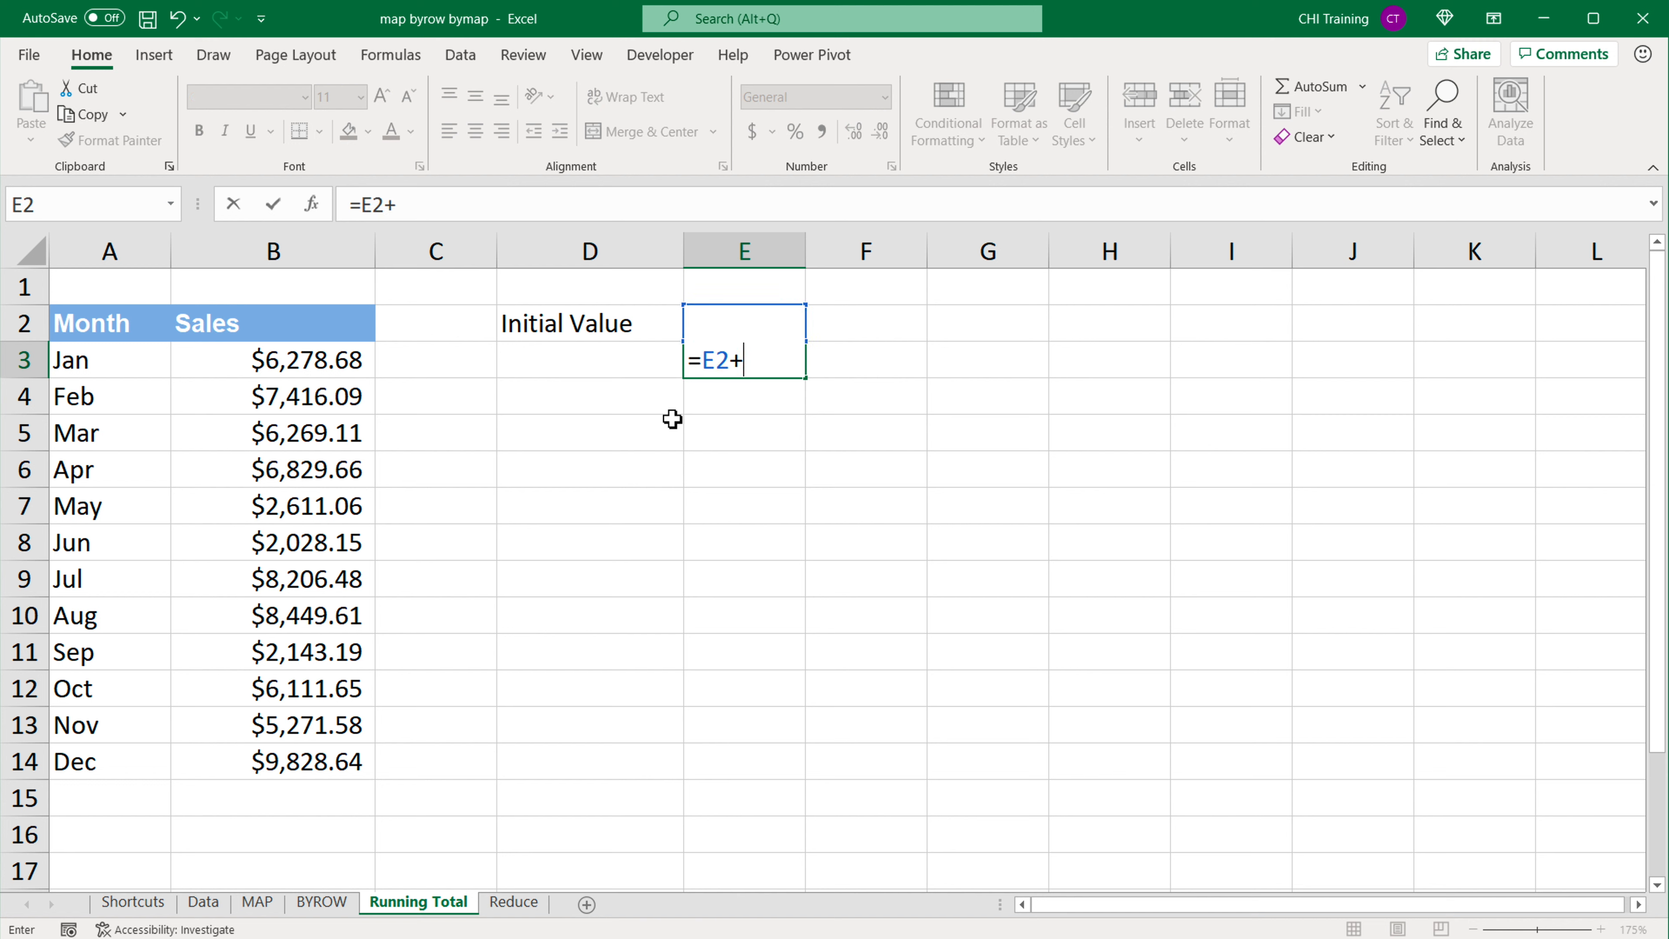
click(269, 365)
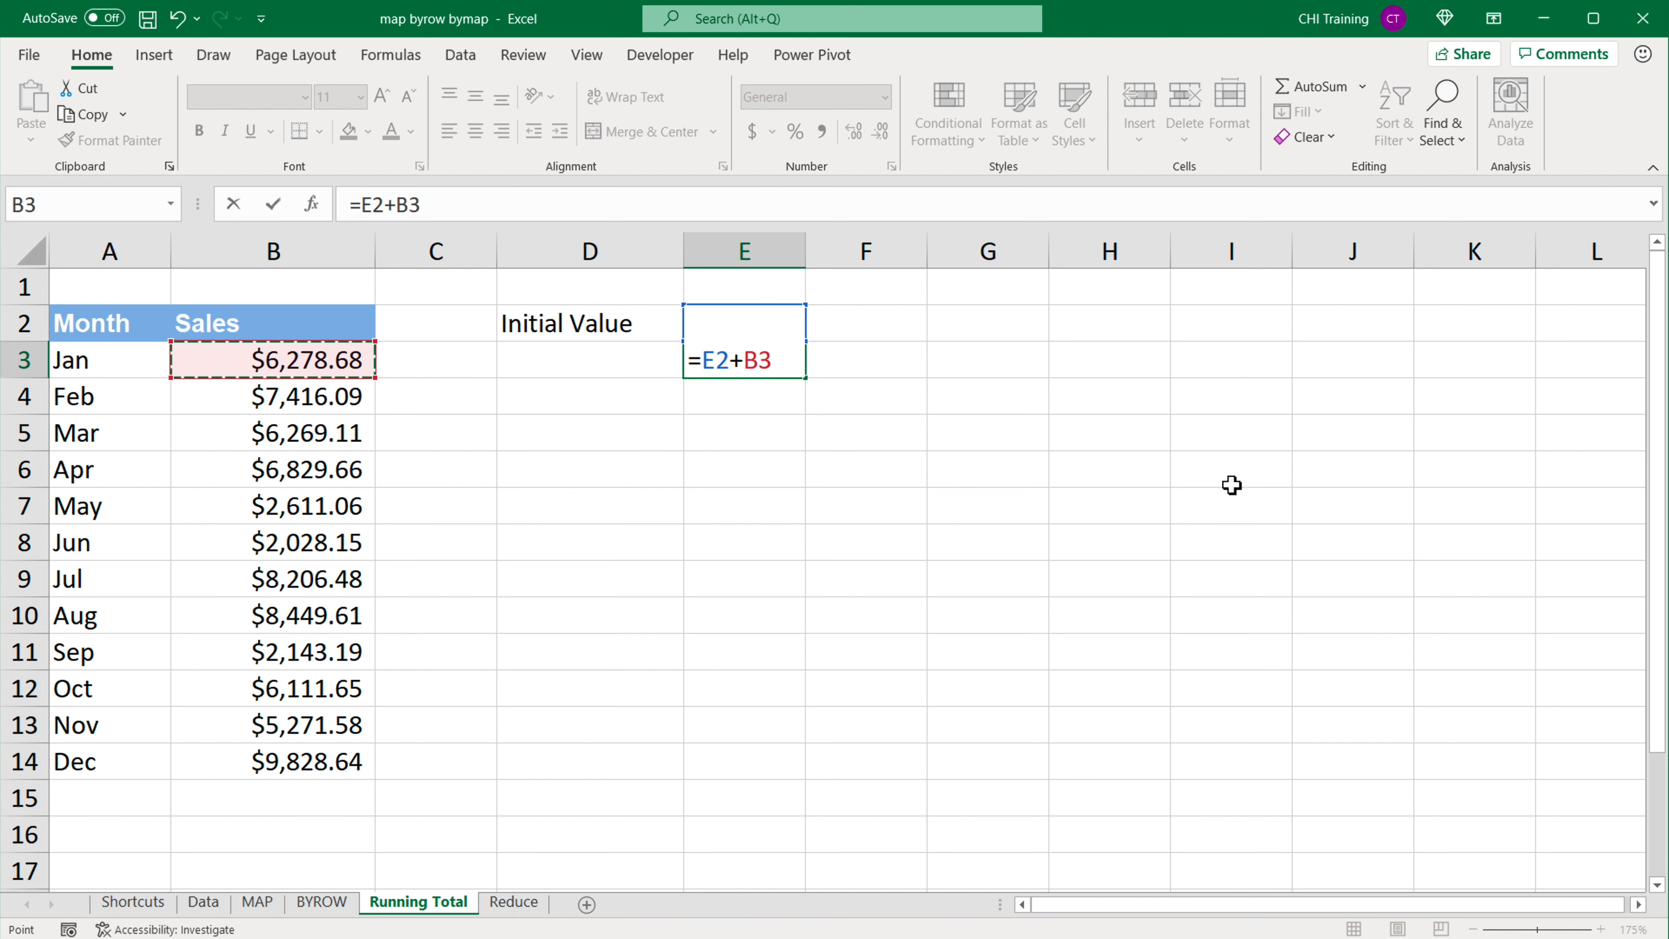
key(Return)
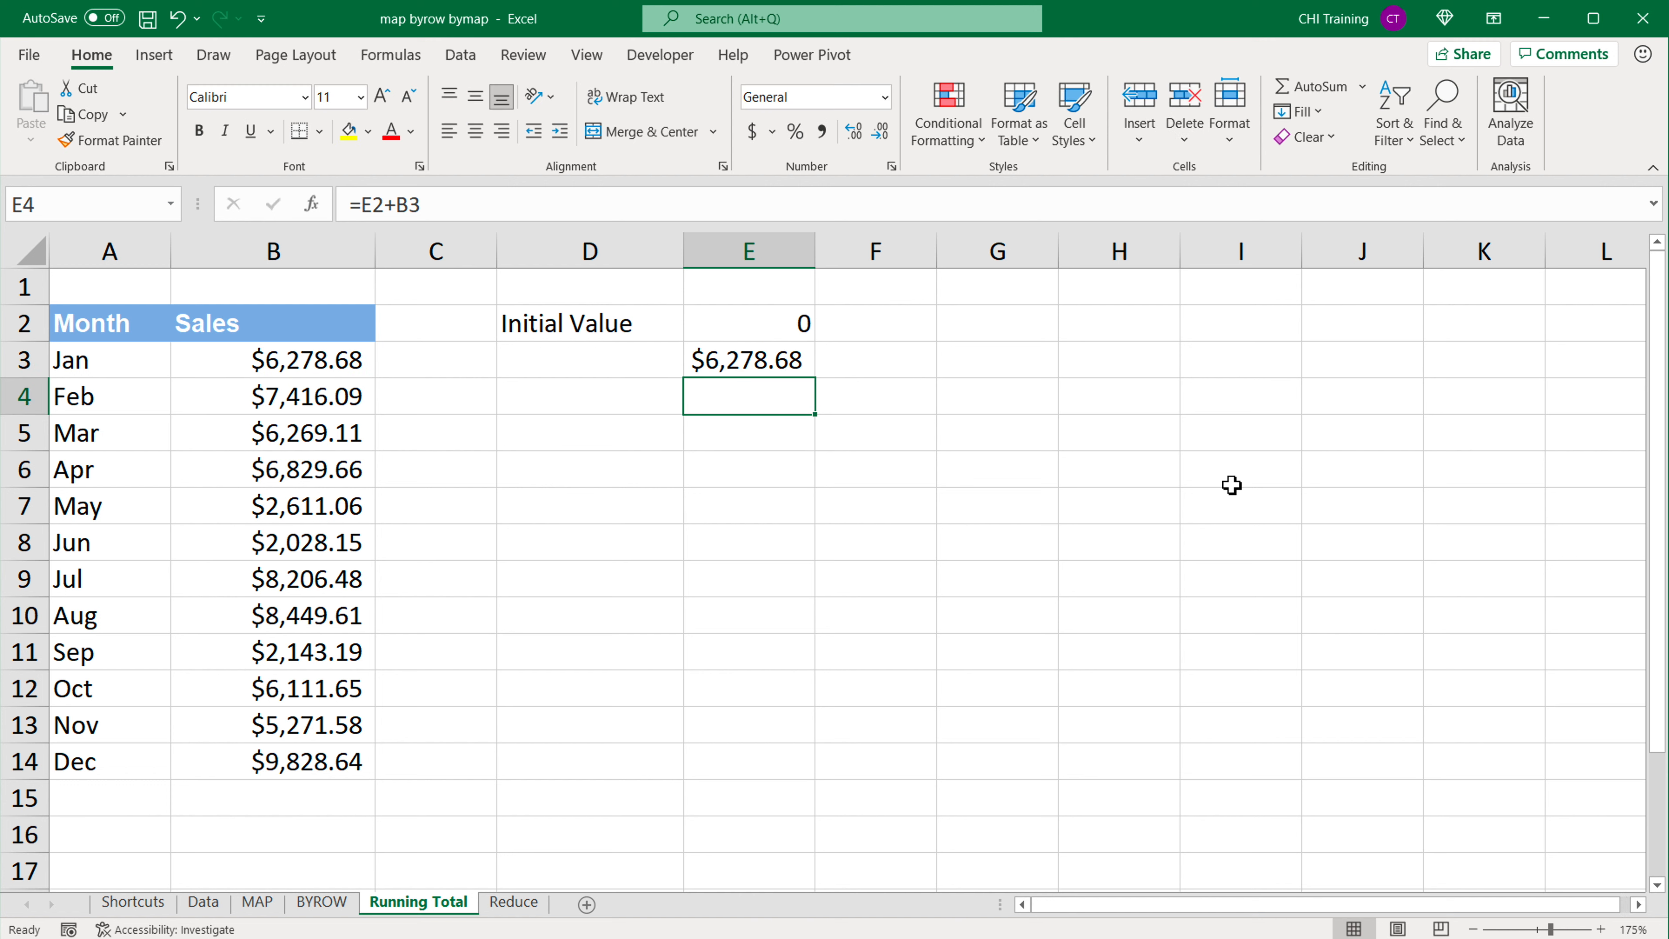
Step: Fill the running total formula from E3 down to E14 and autofit column E's width
click(772, 325)
click(701, 362)
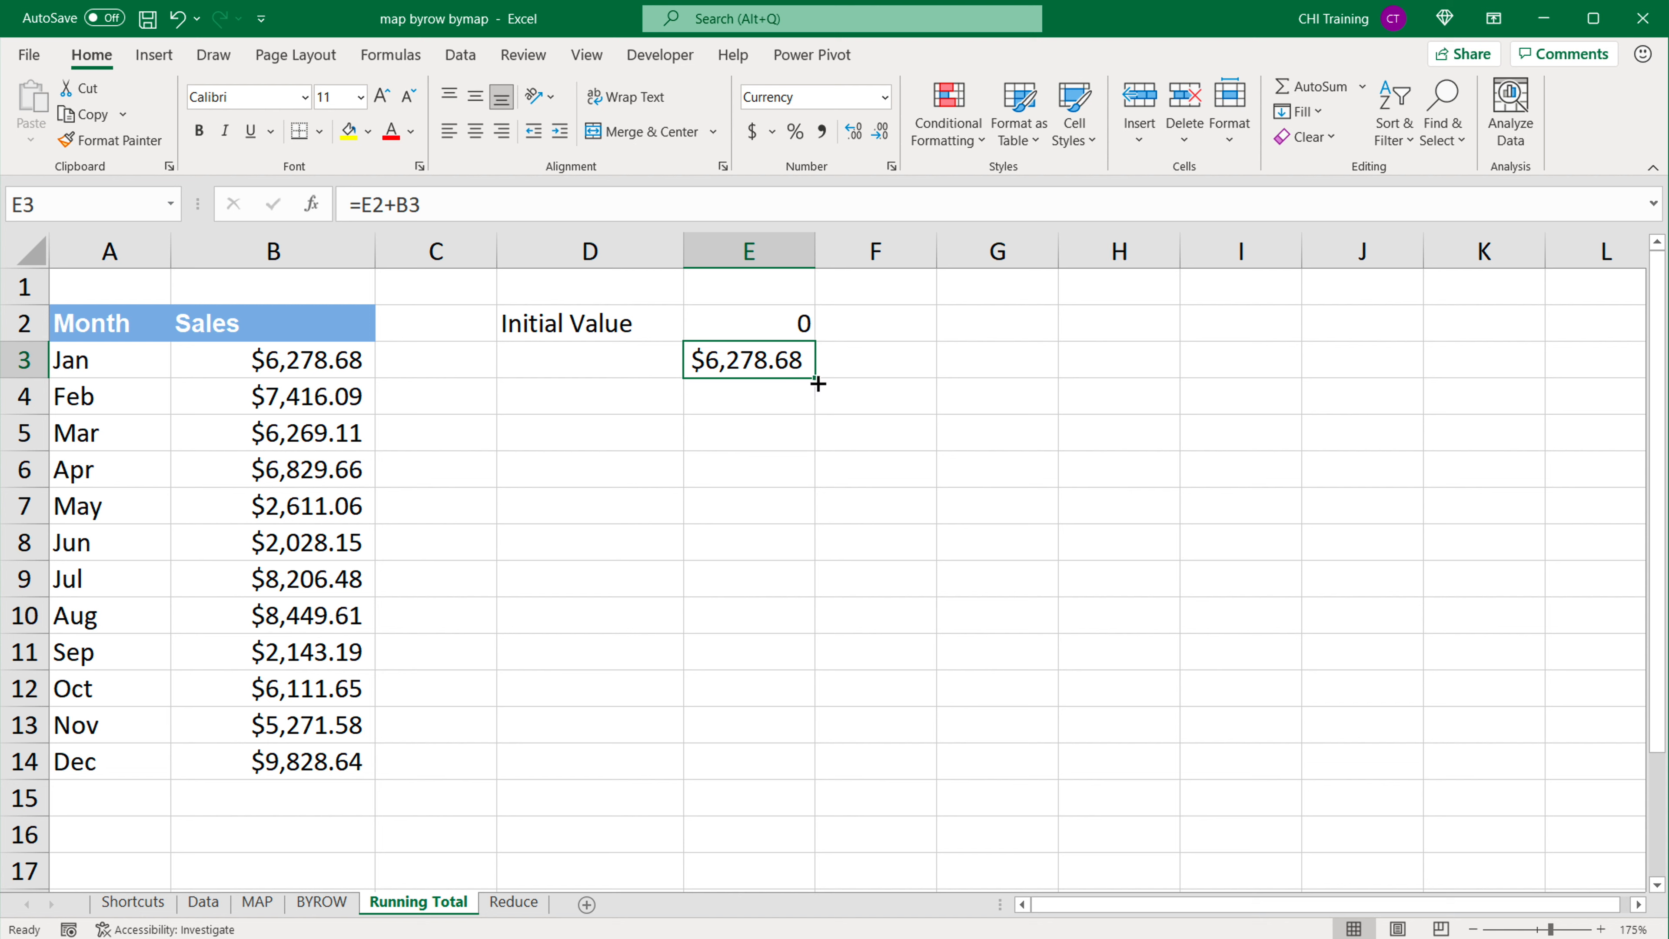
drag(814, 377, 803, 779)
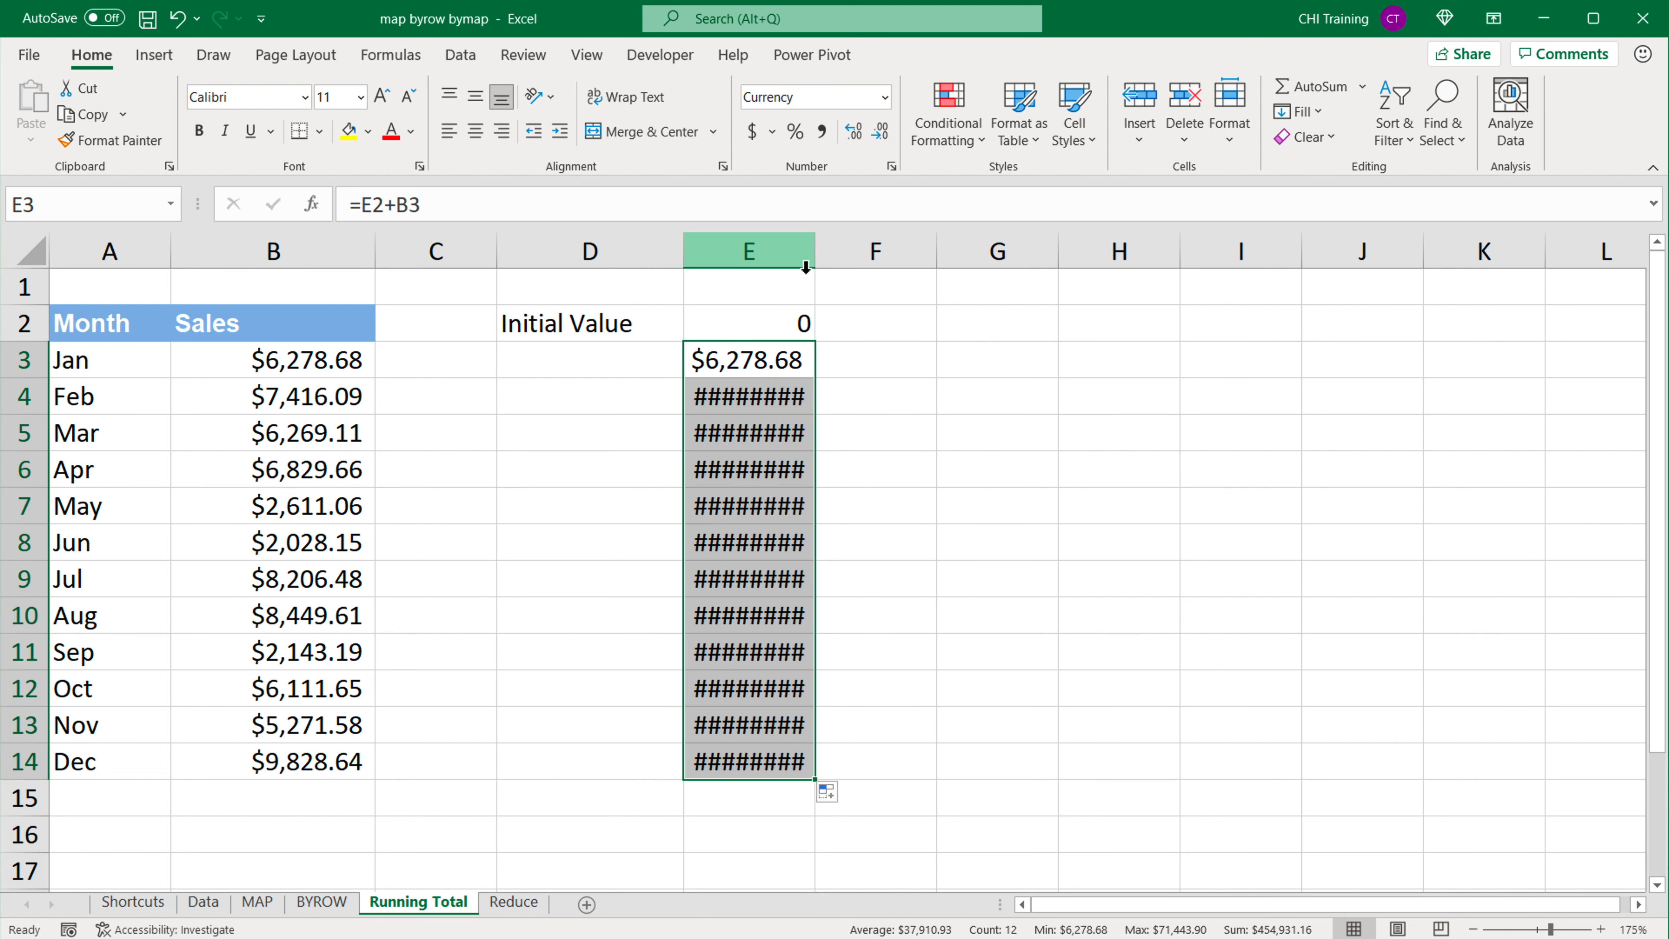
double_click(815, 251)
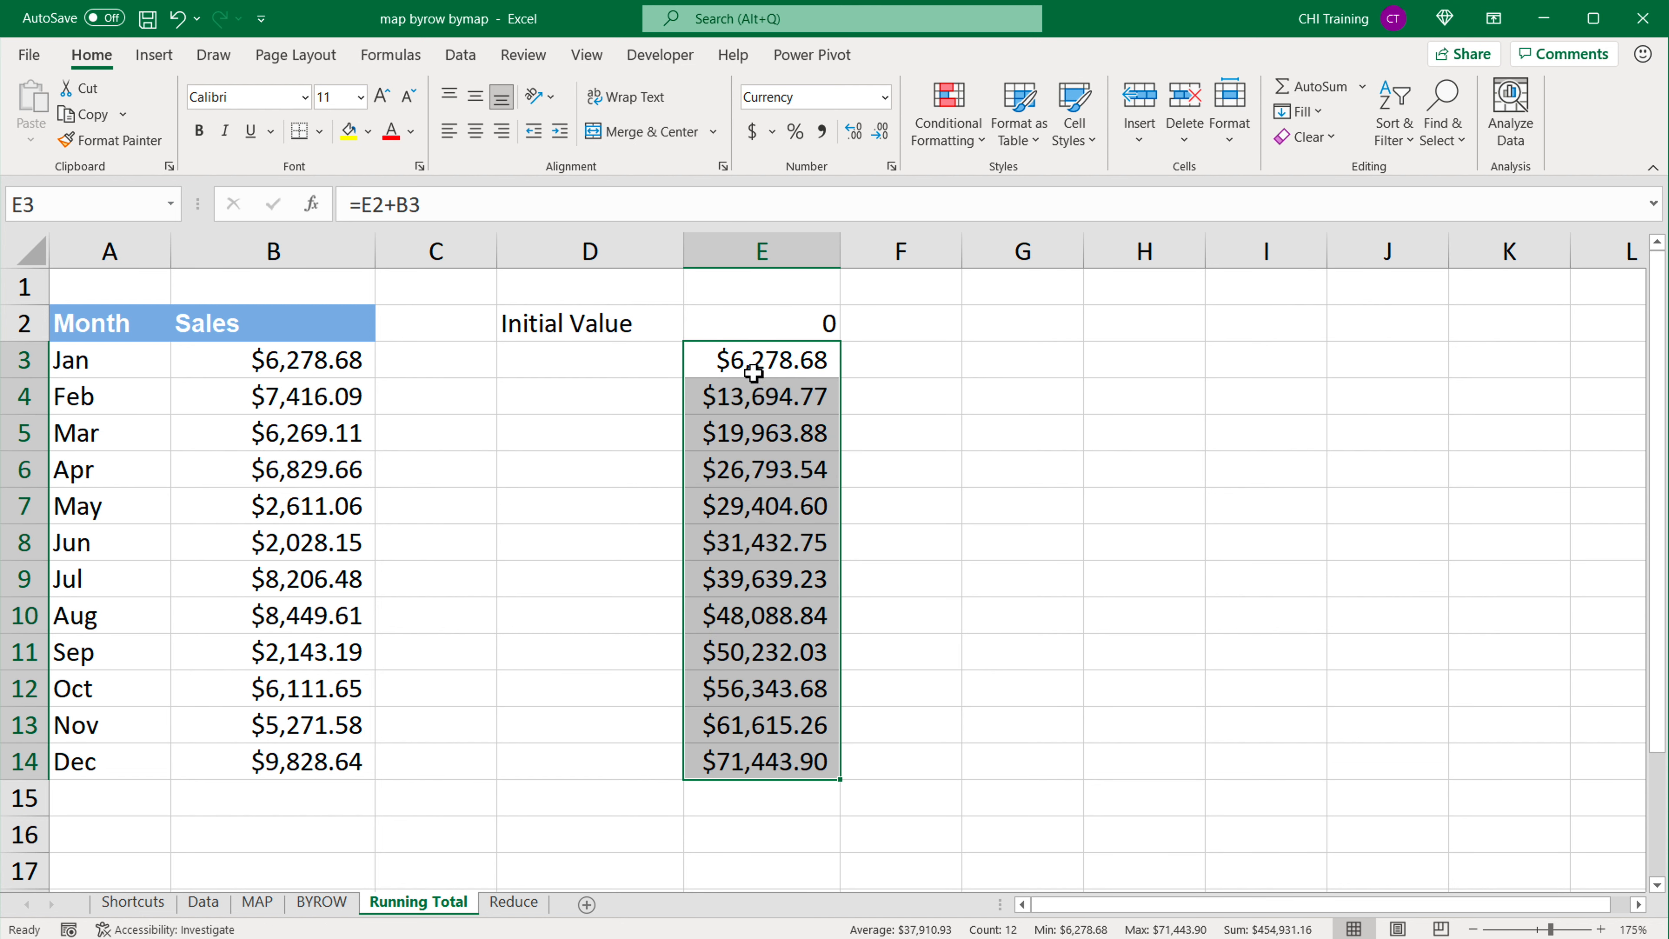
Step: Examine the running total formulas in column E for January, February, March and December to trace their cell references
double_click(749, 399)
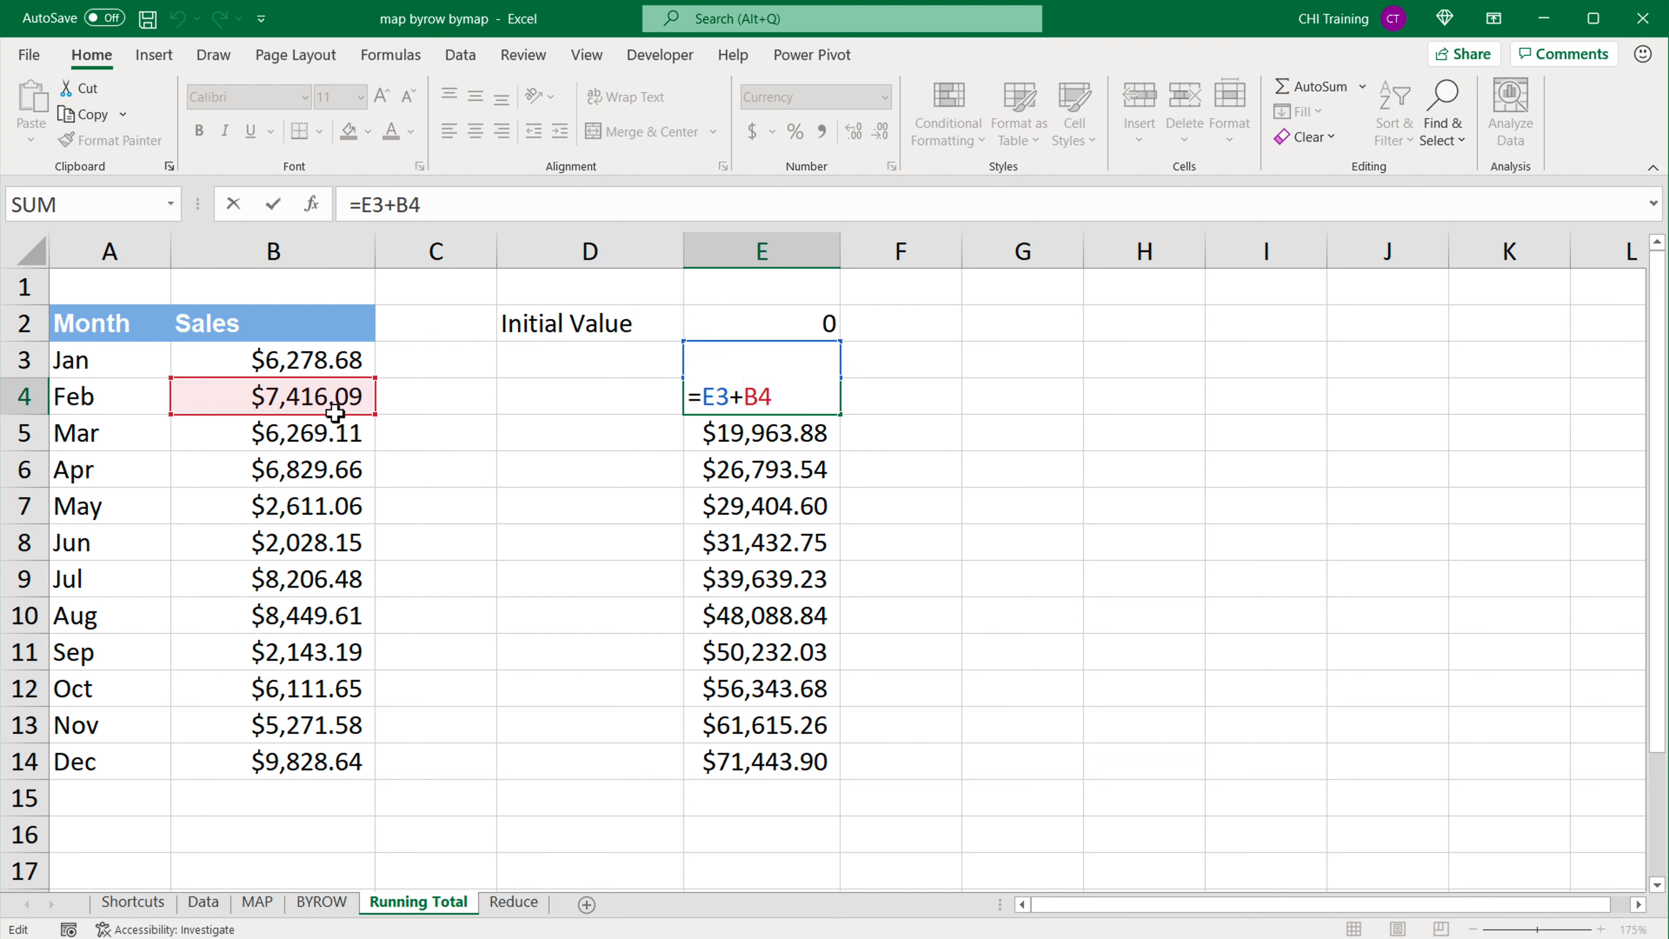
key(Return)
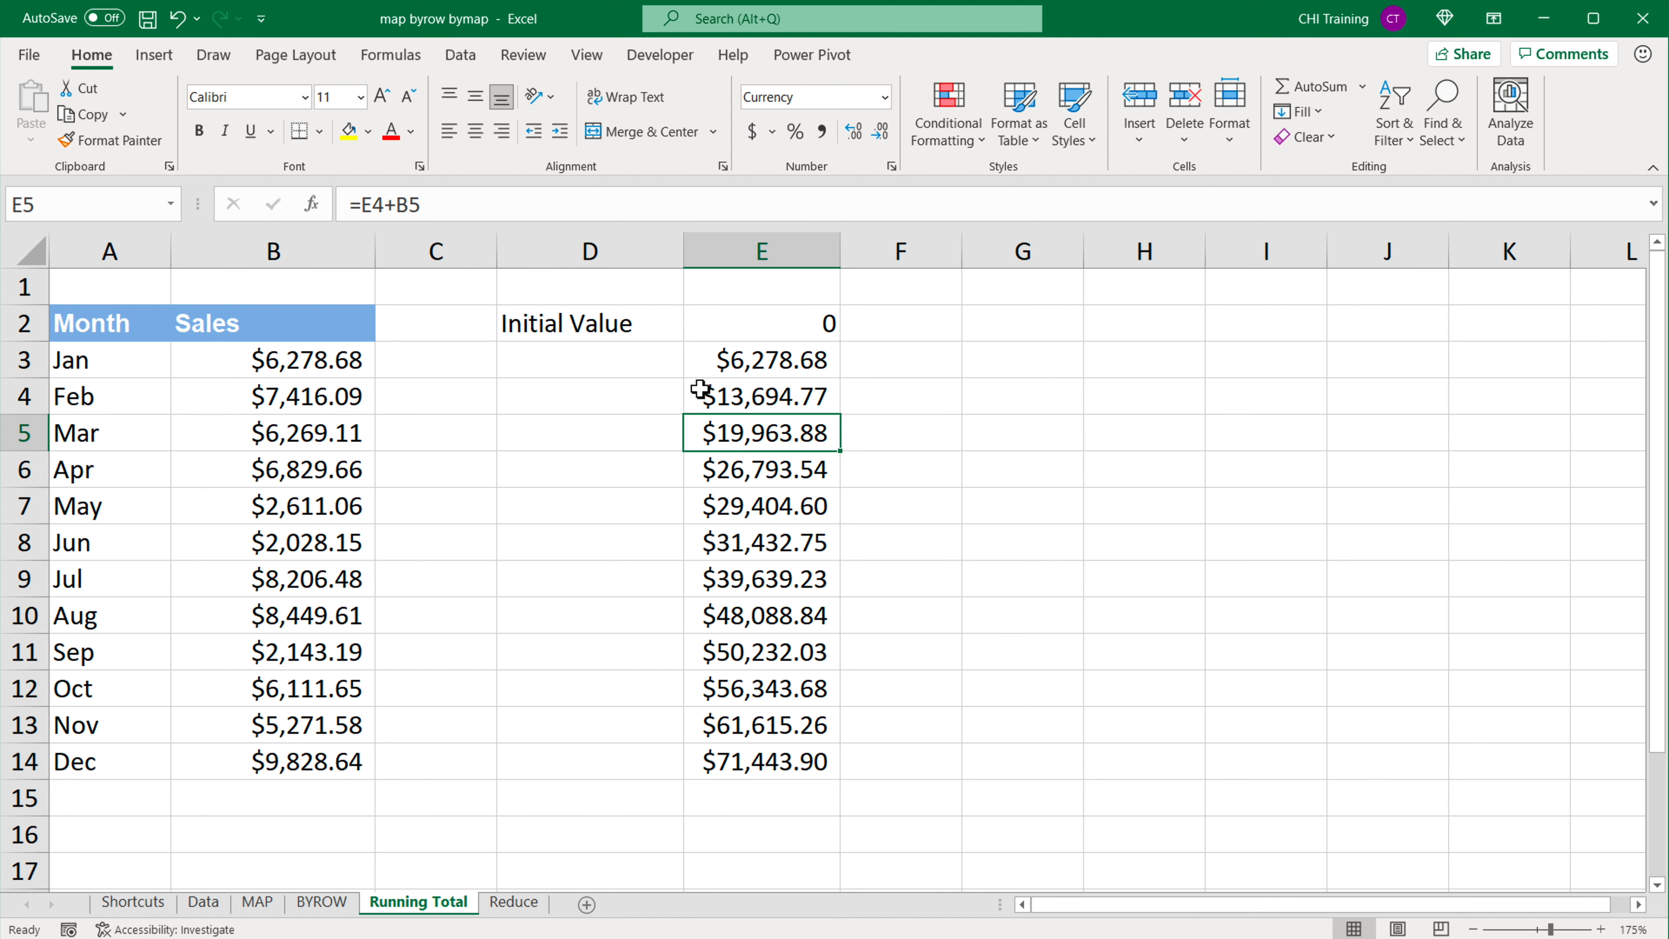
click(759, 362)
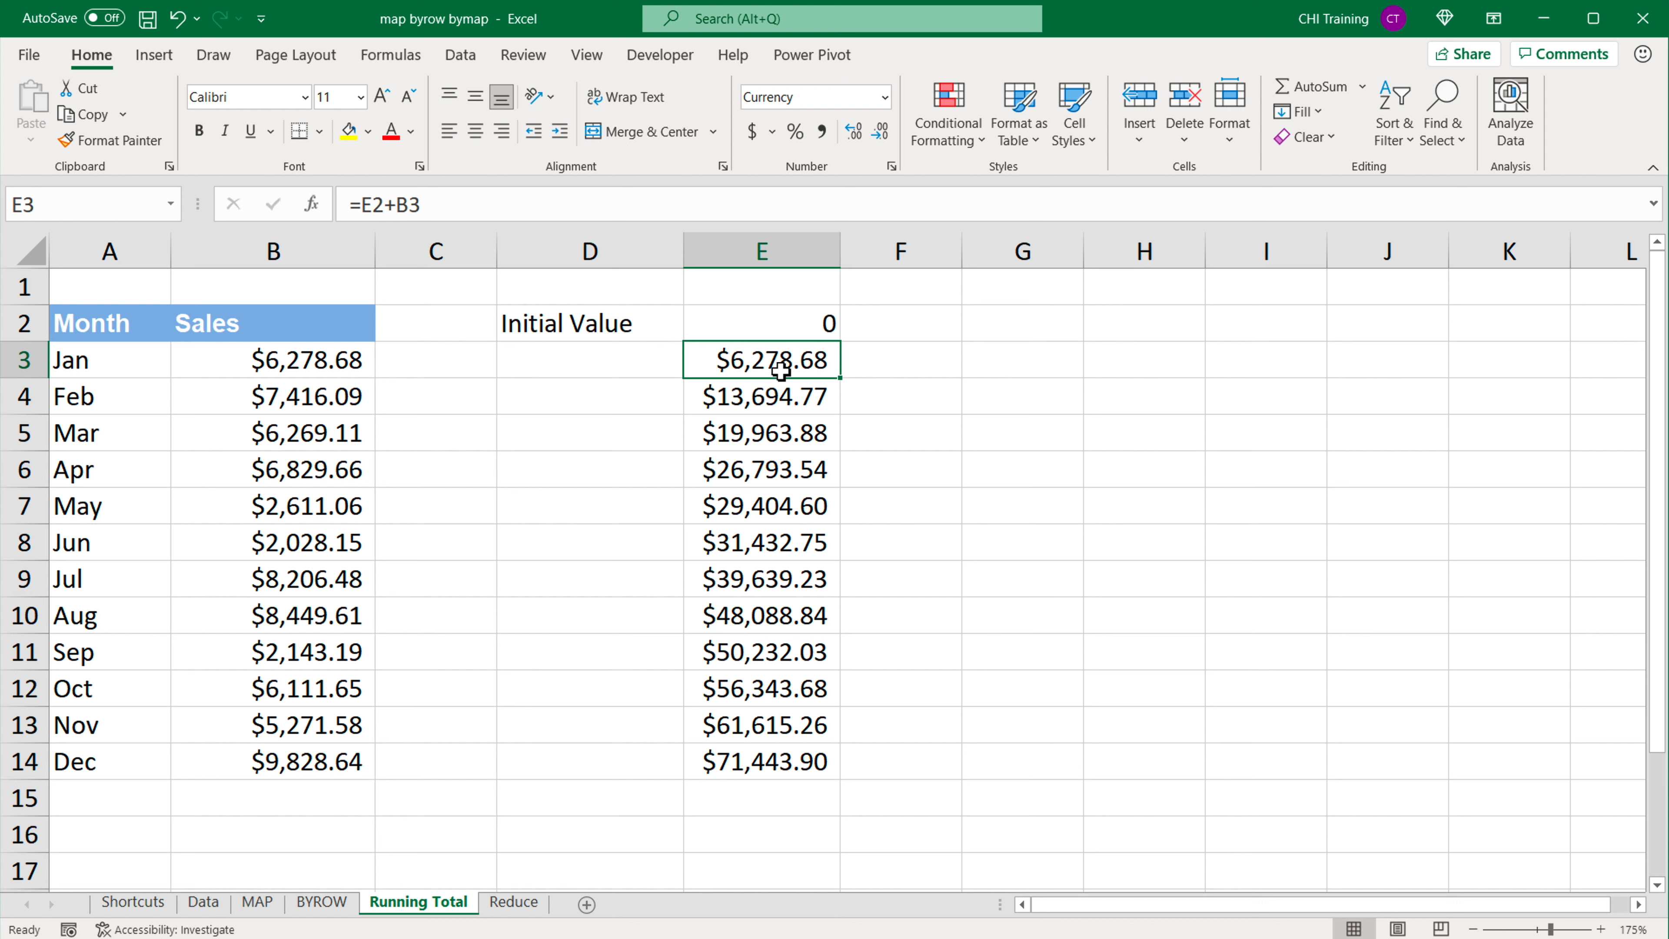
click(738, 439)
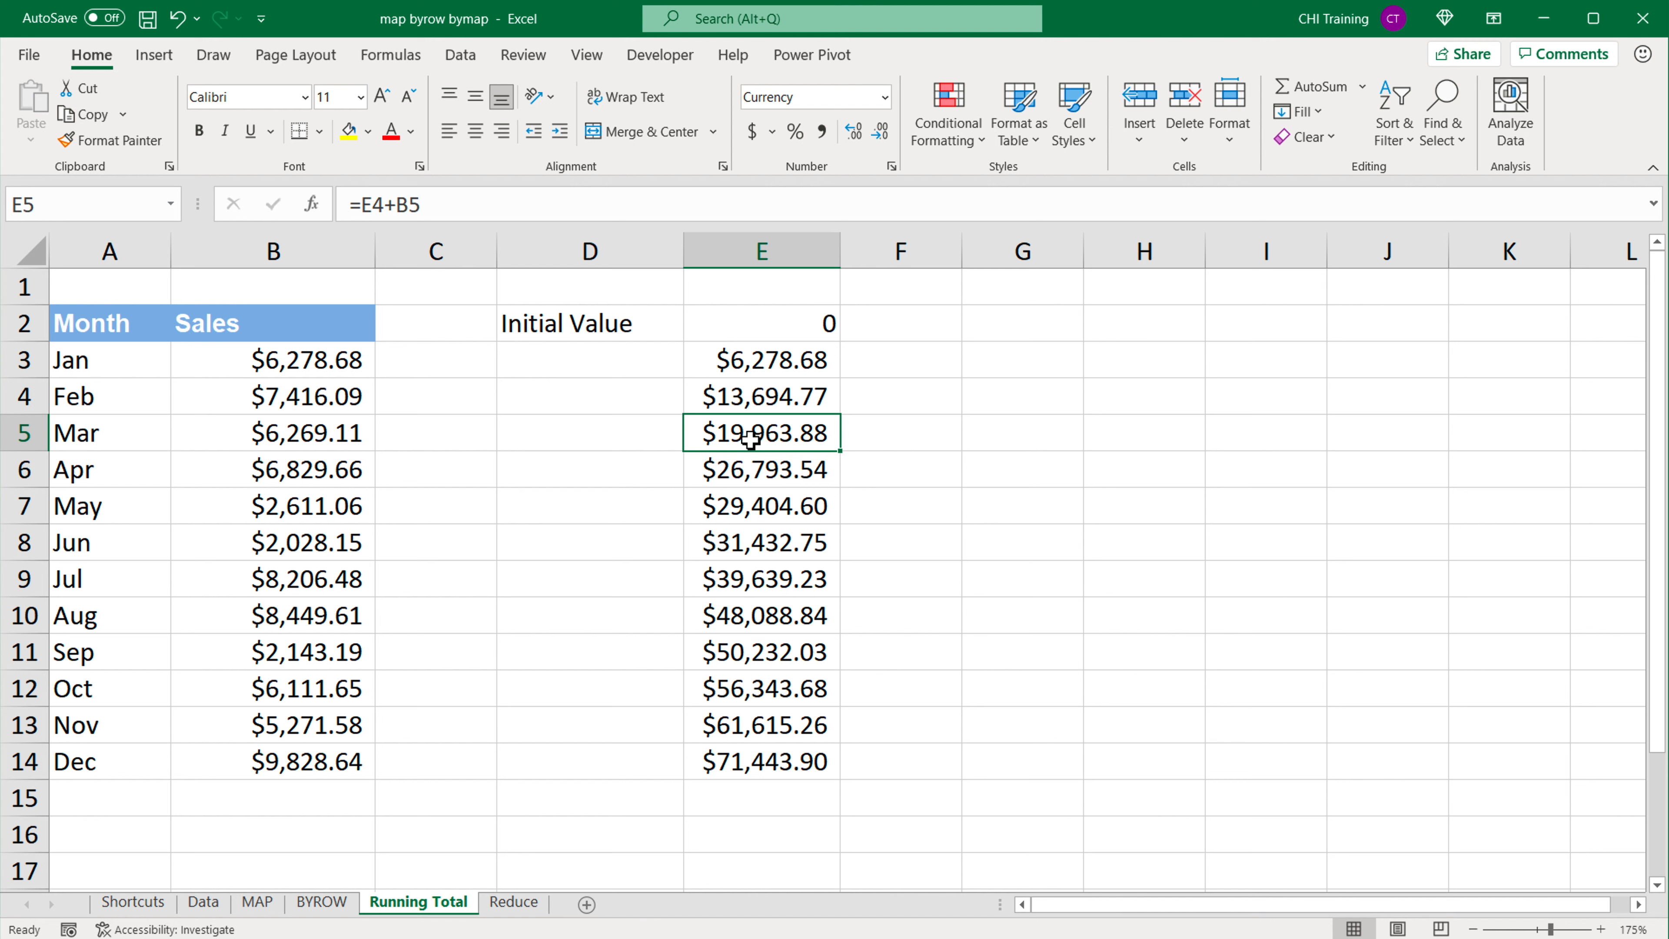
double_click(750, 439)
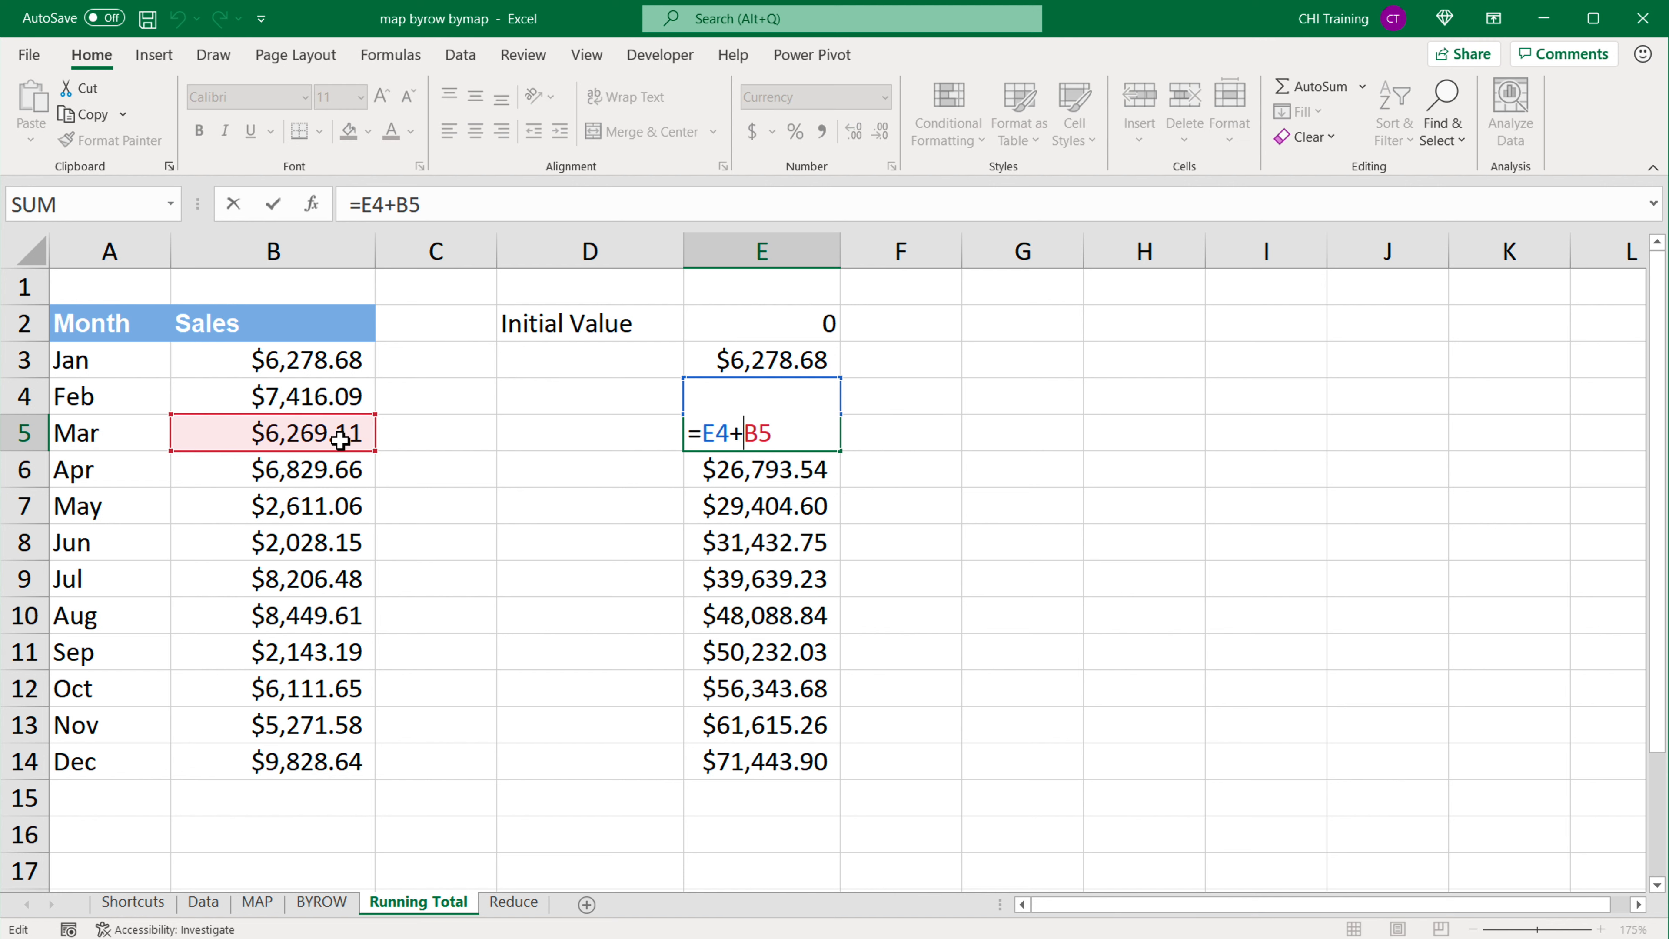
key(Return)
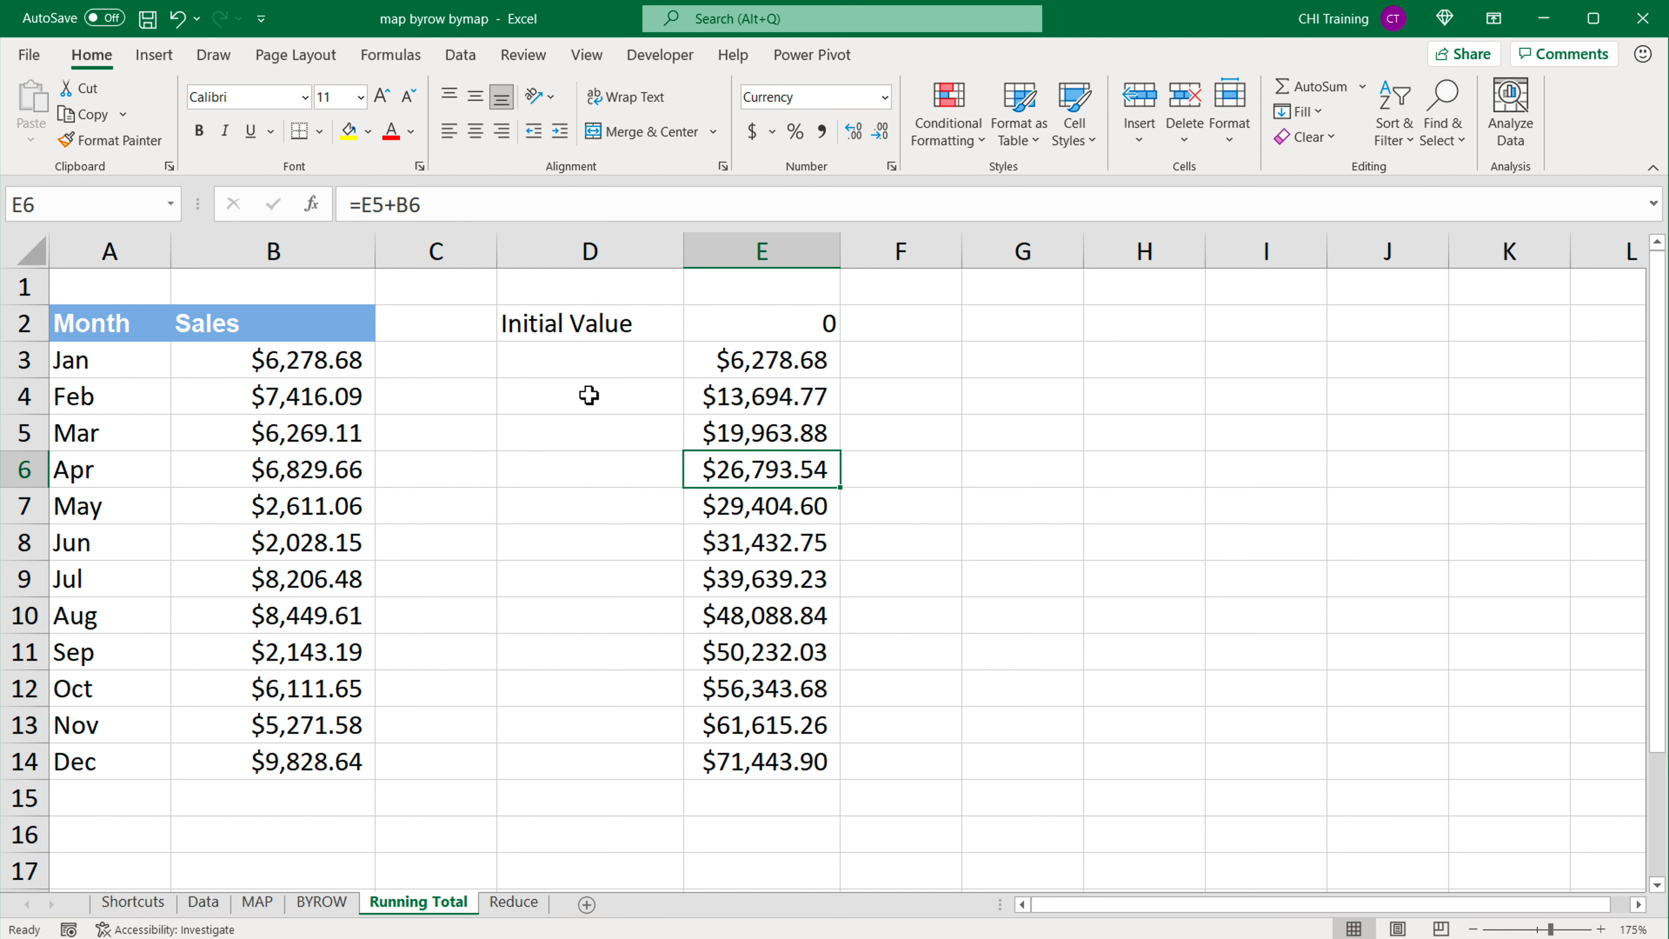
click(760, 403)
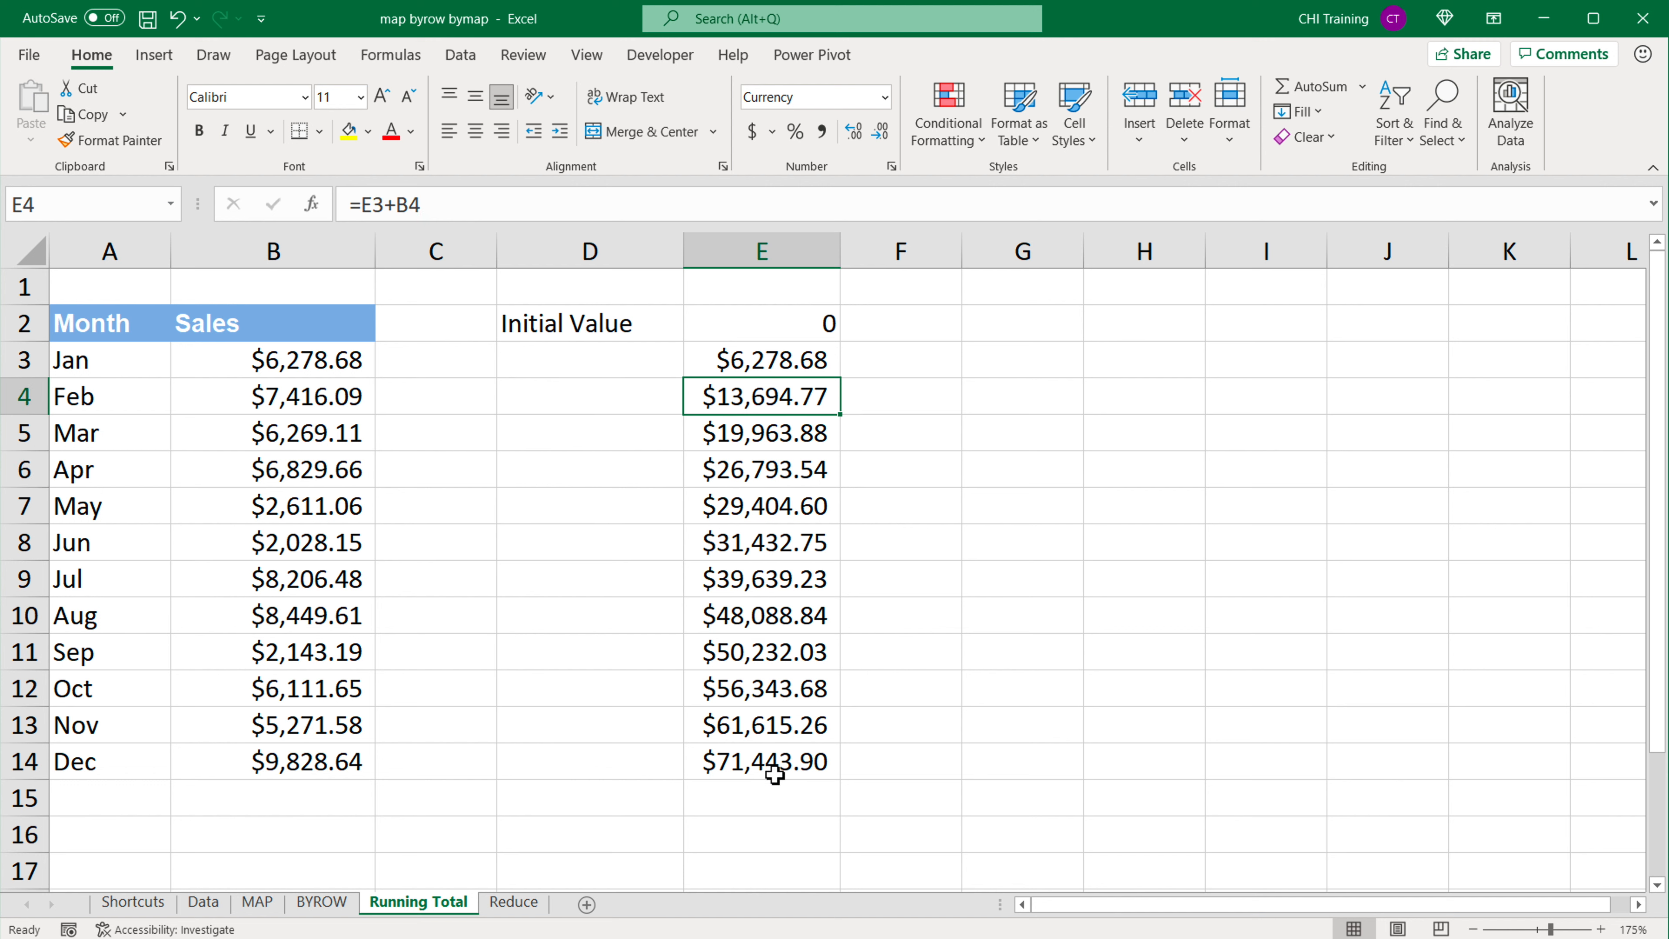
click(780, 763)
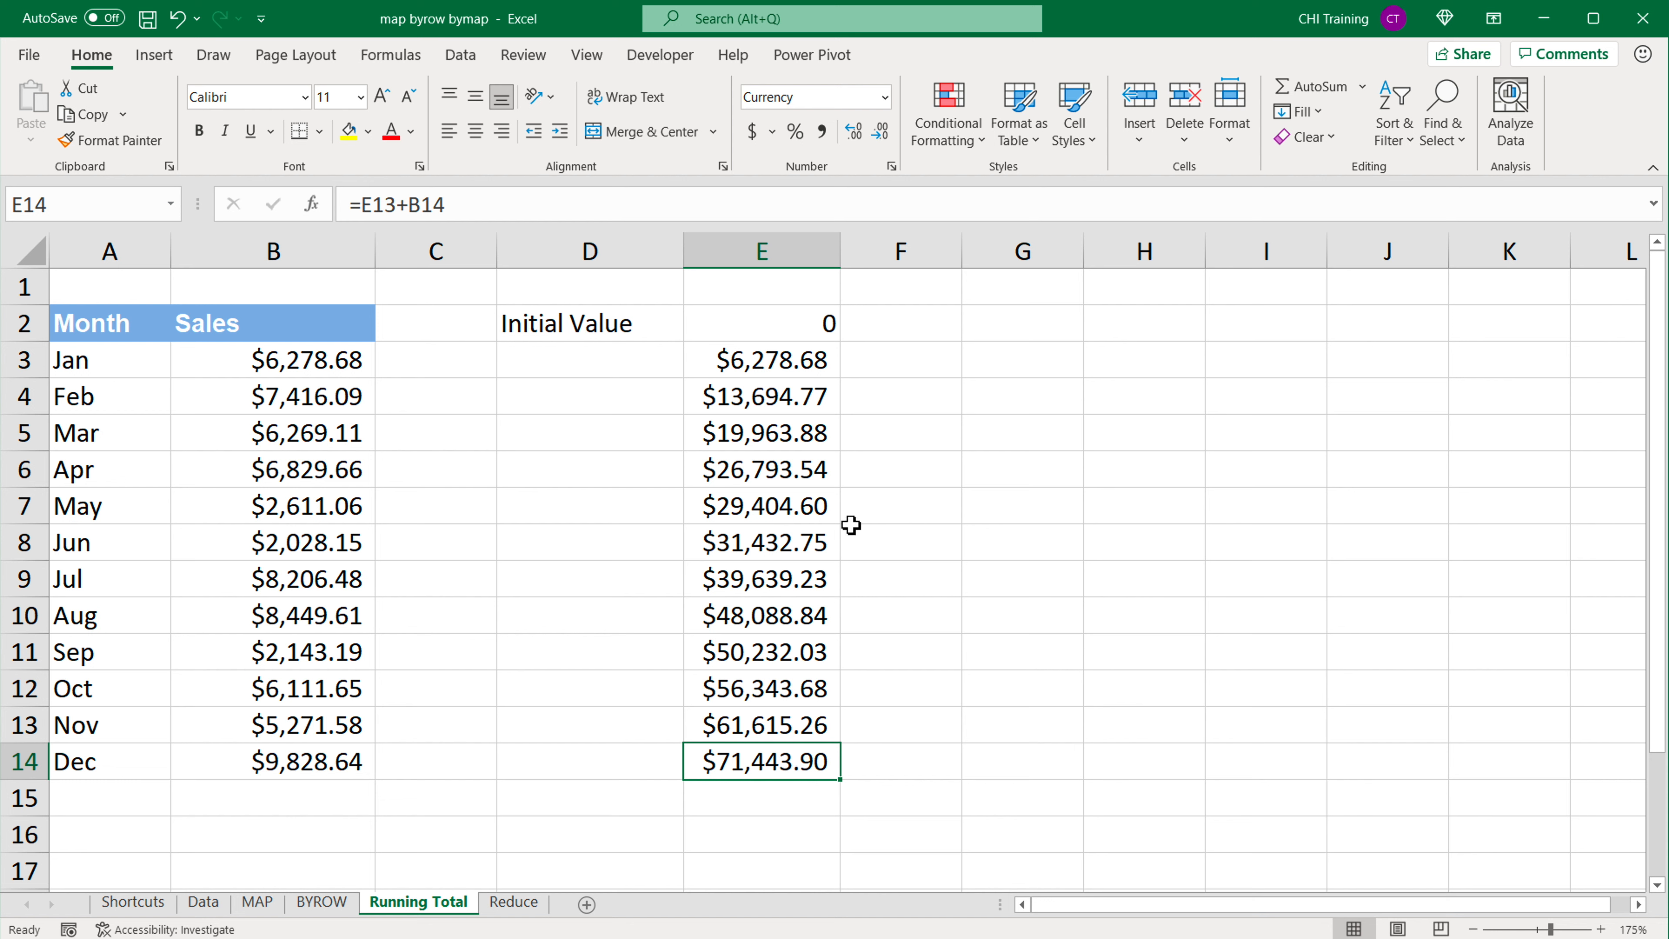
Step: Enter "x" in cell E1 above the initial value and center it horizontally
click(784, 298)
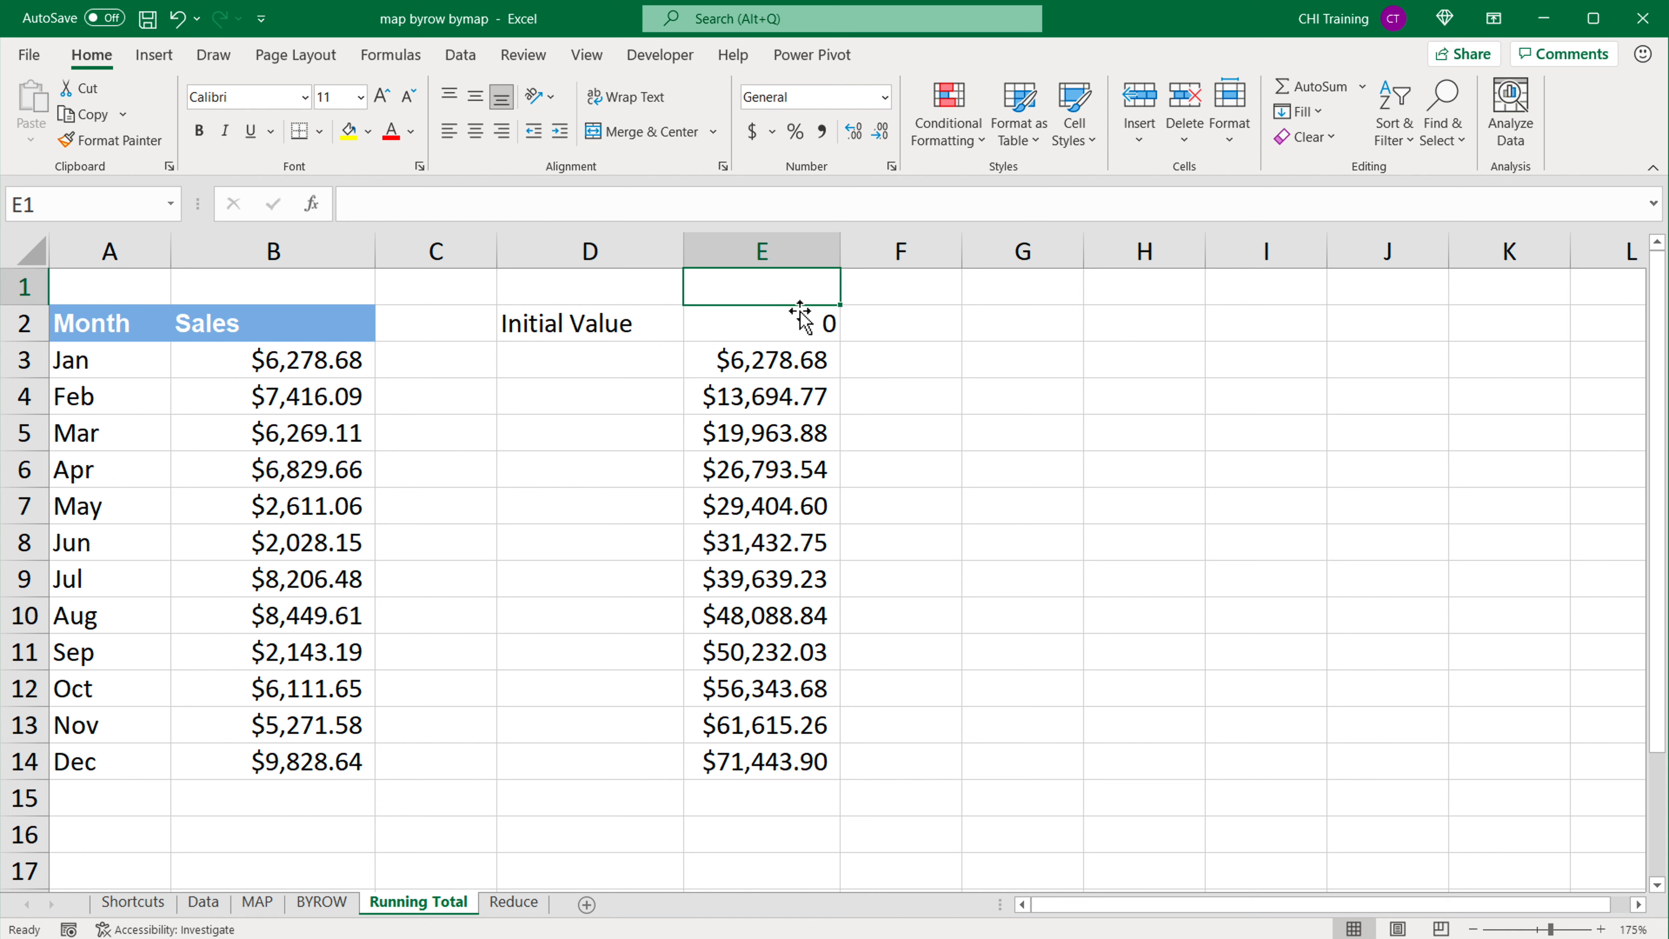
text(x)
key(Return)
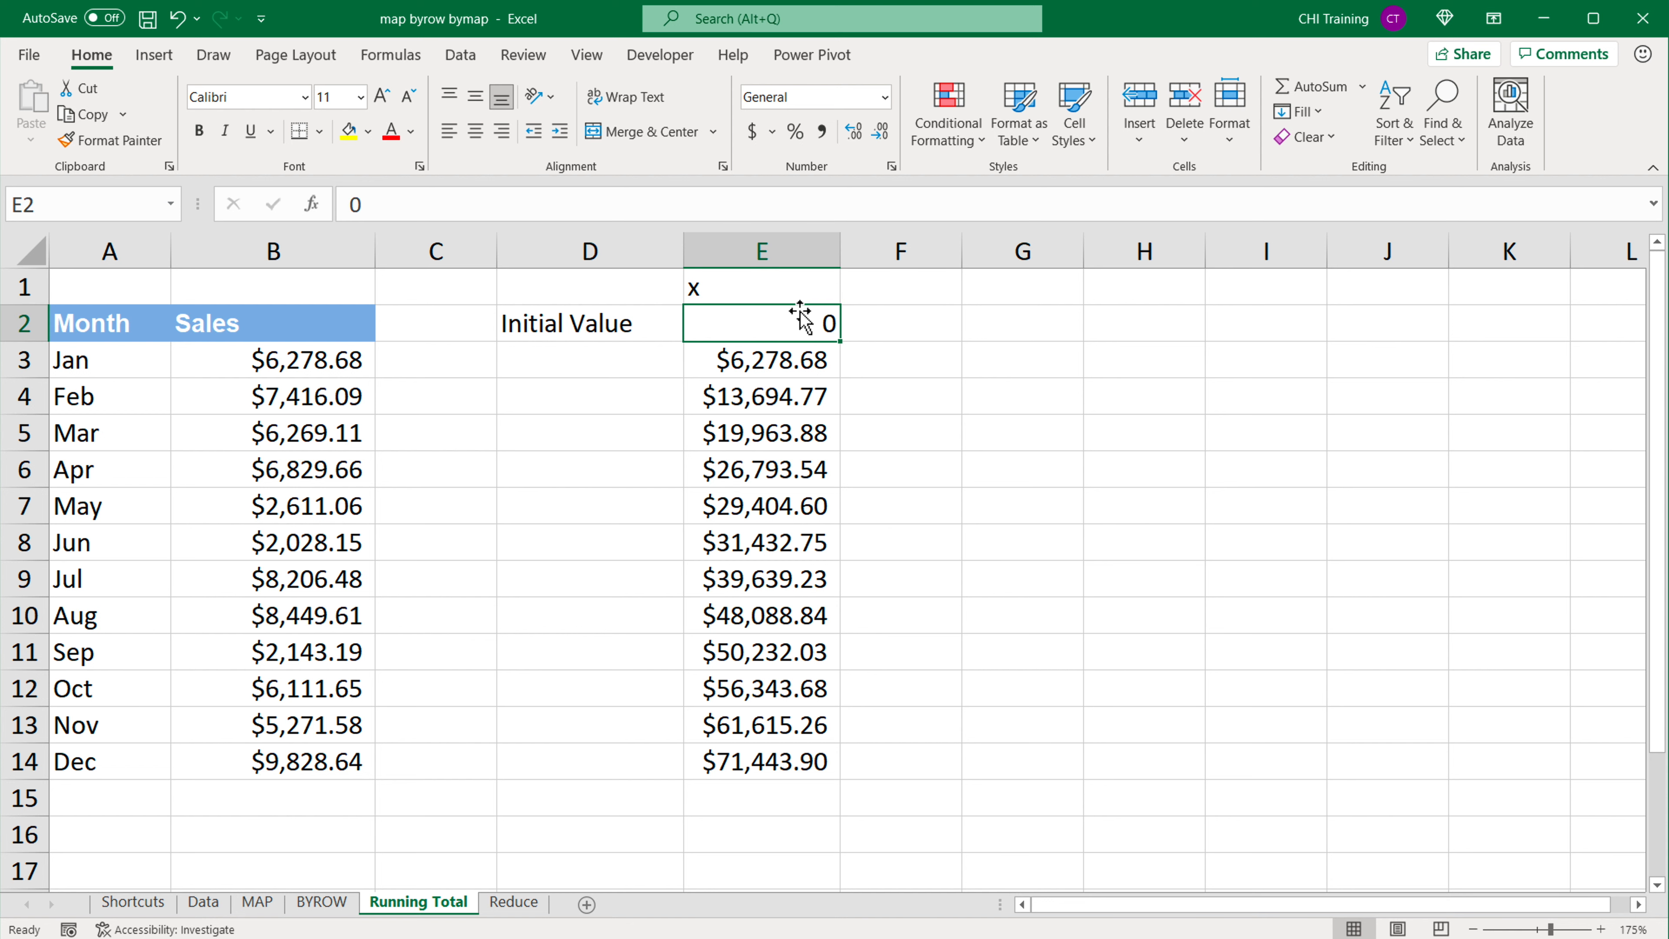
click(795, 297)
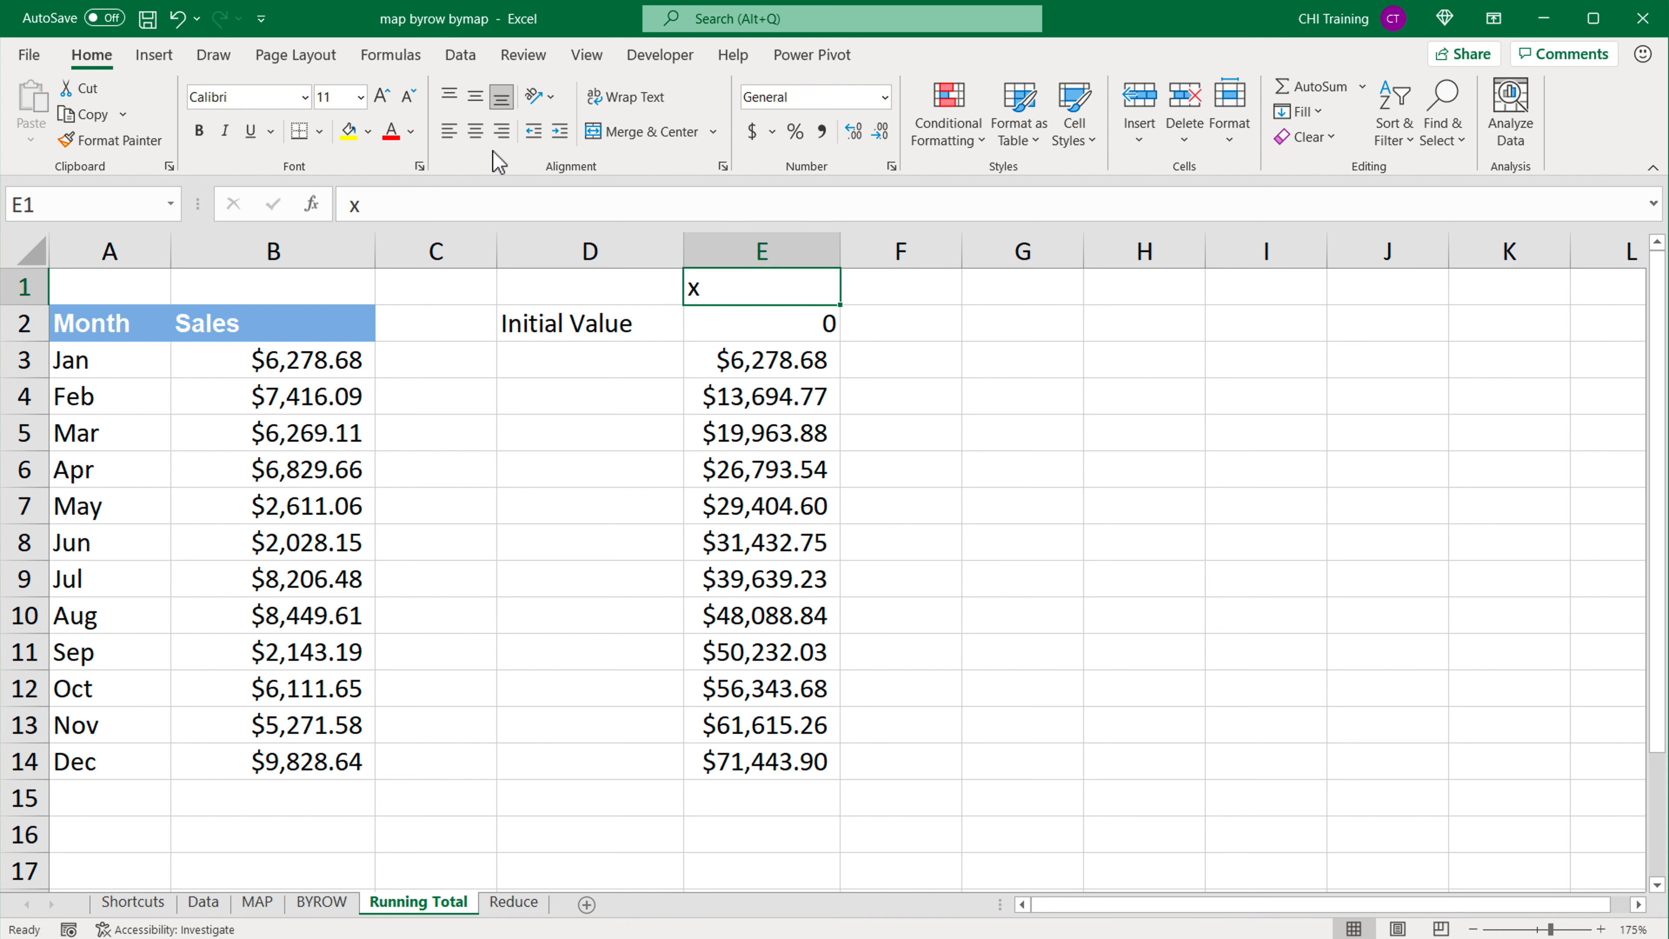
click(476, 132)
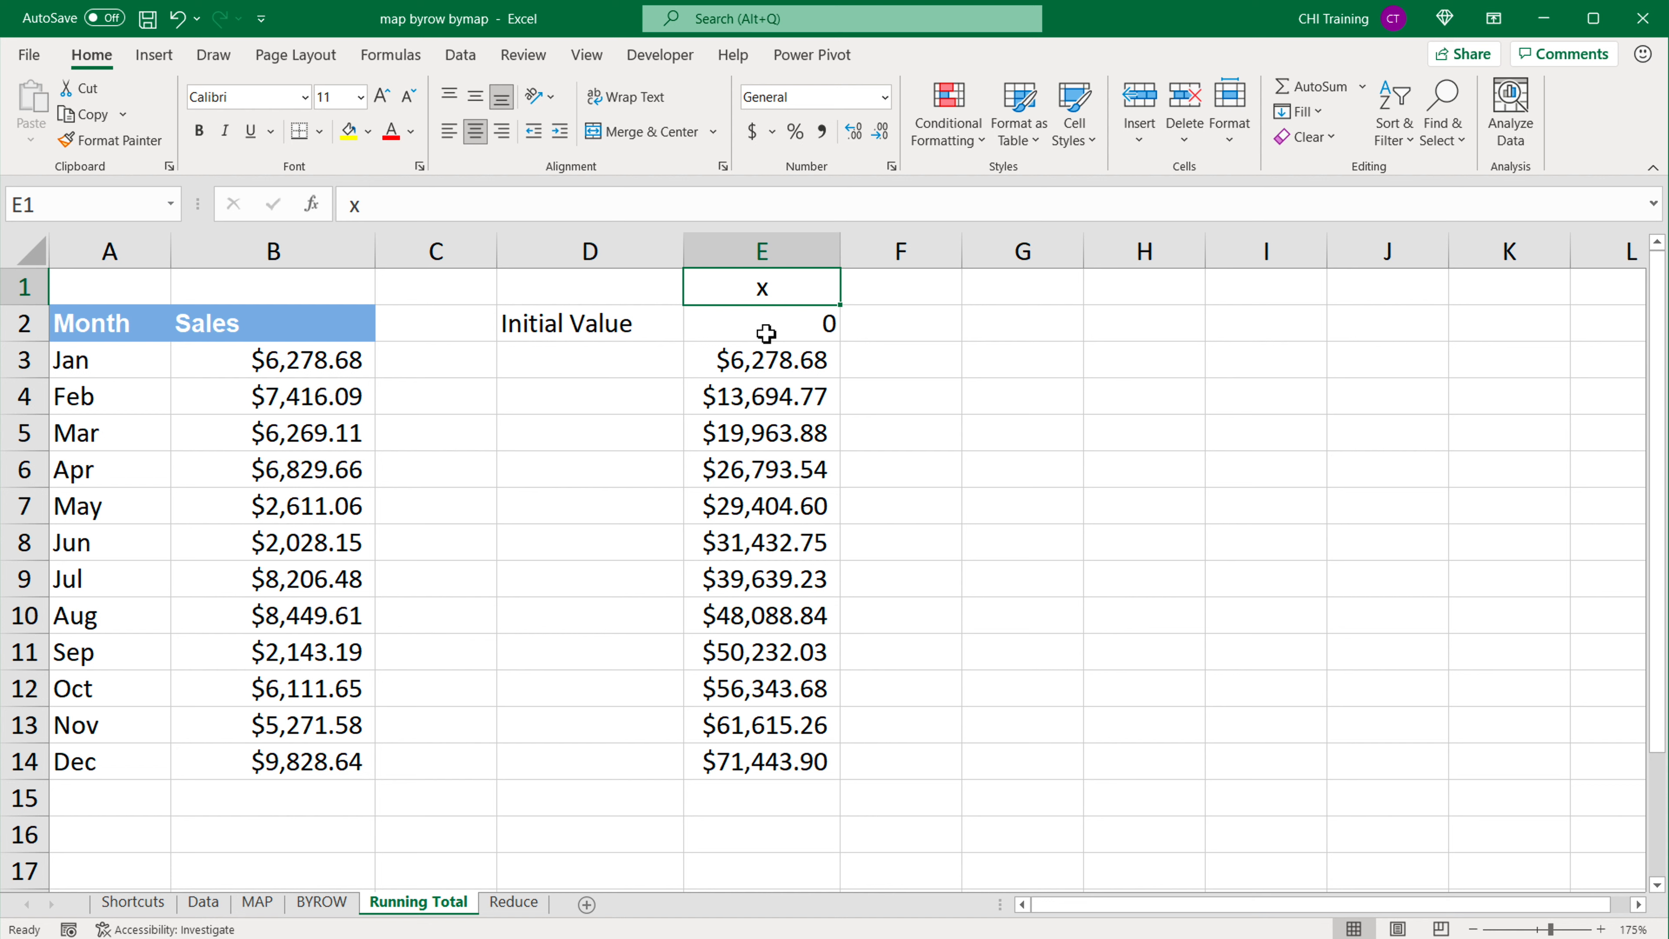
Step: Set the initial value in cell E2 to 15000
drag(651, 327, 701, 339)
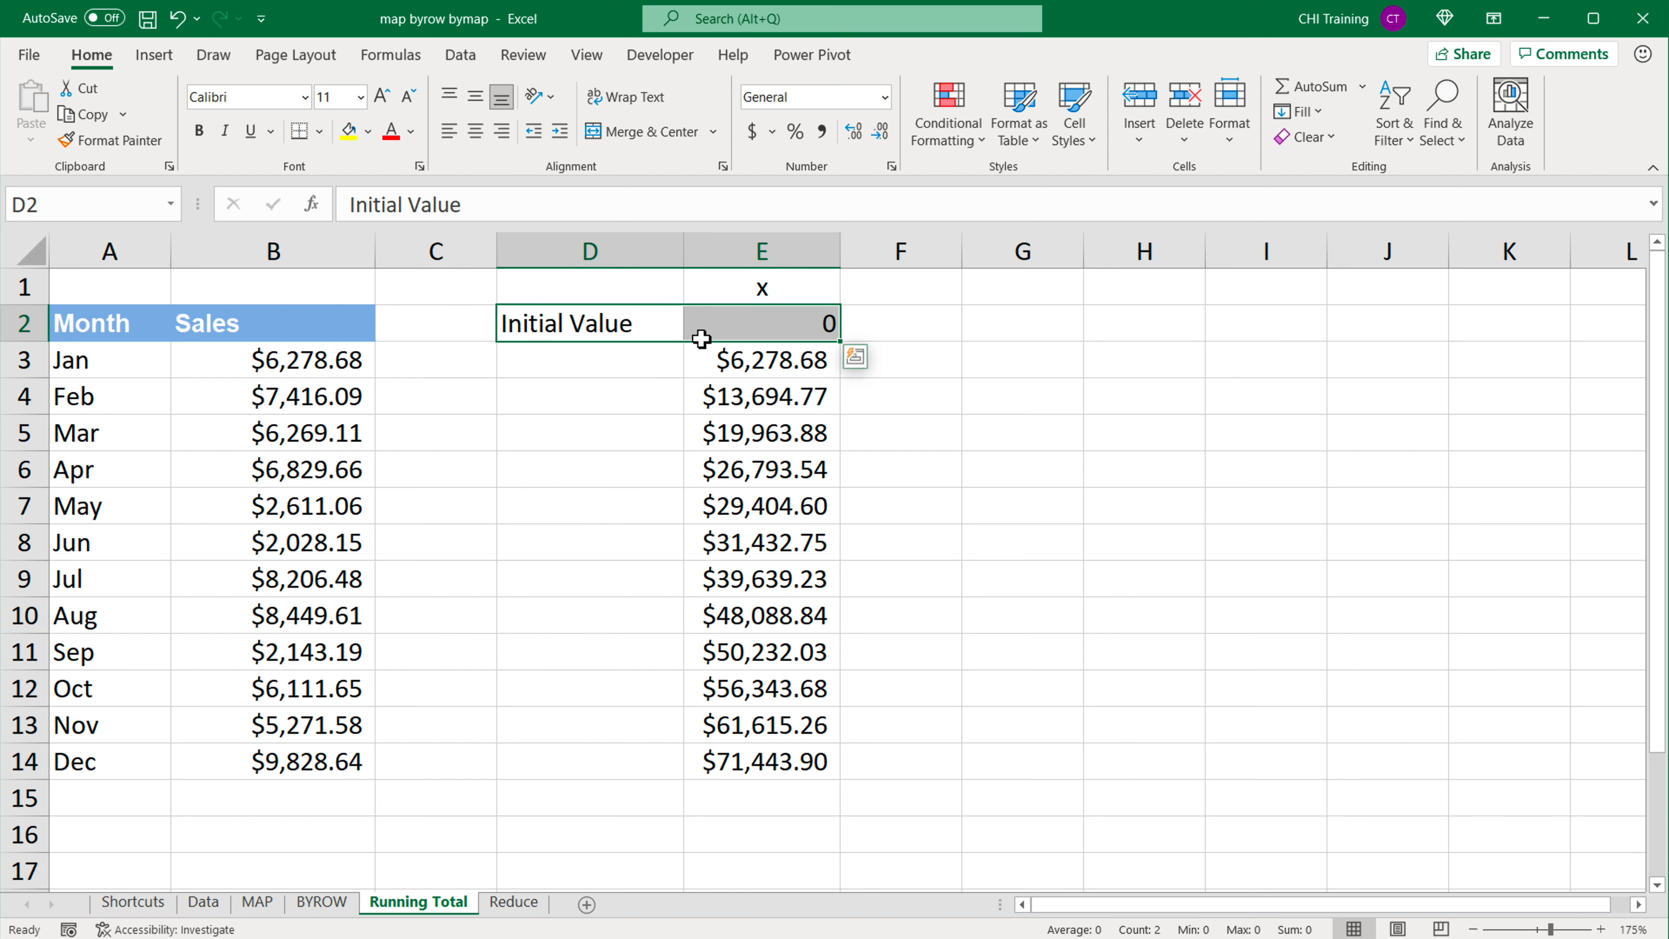
click(788, 337)
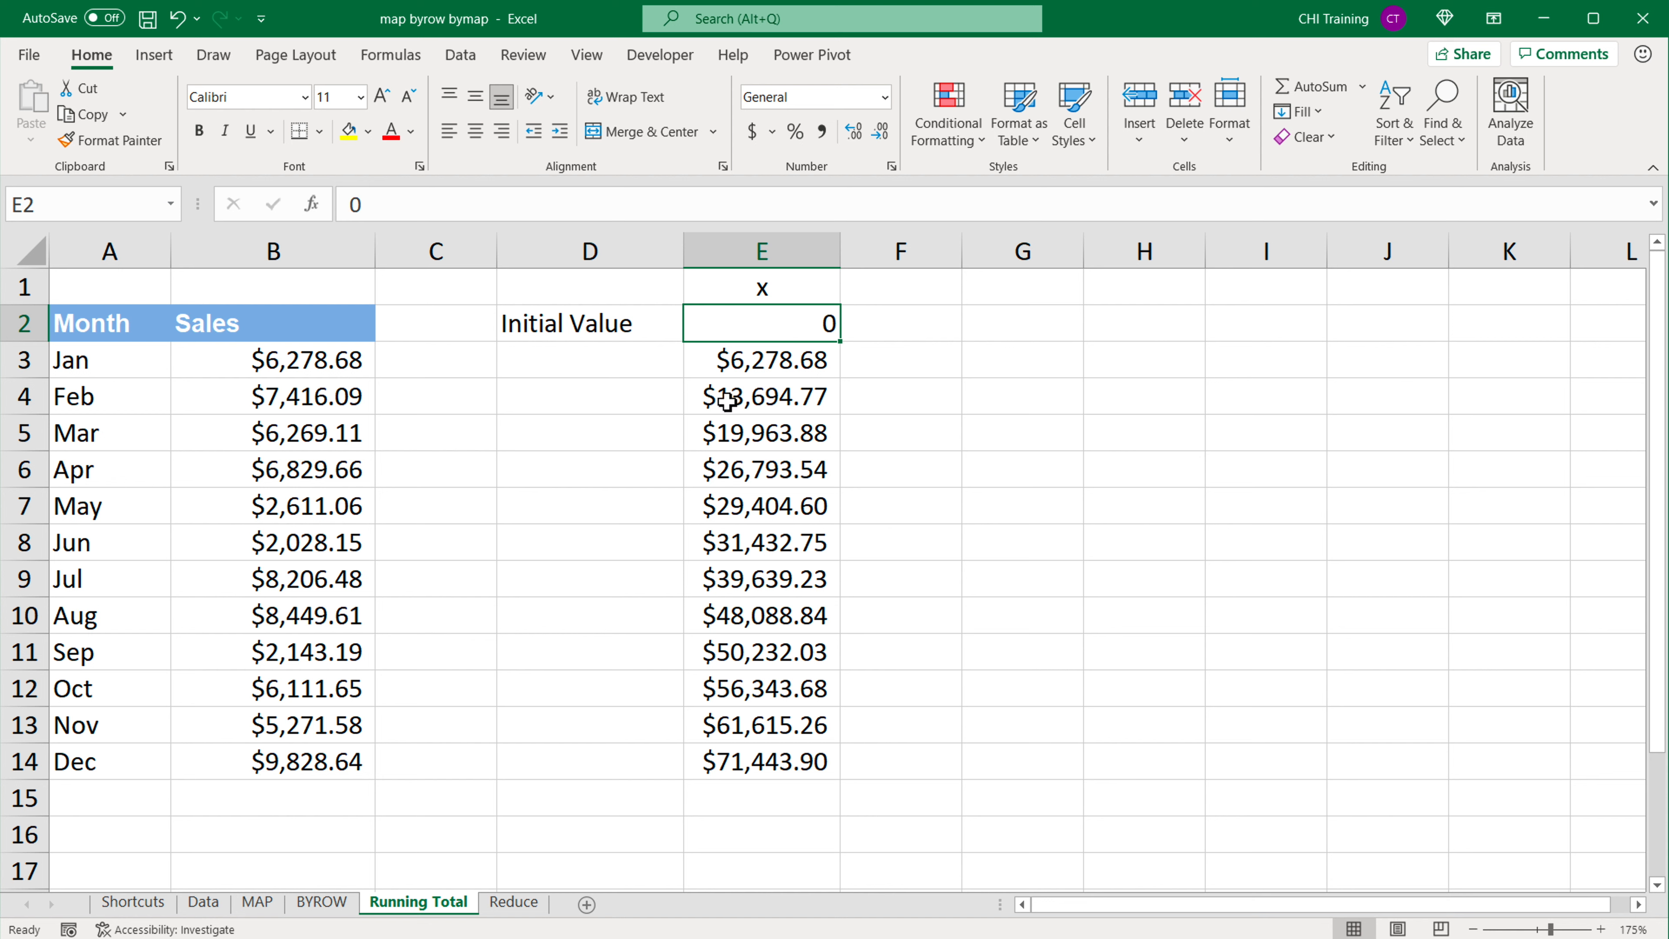
text(15000)
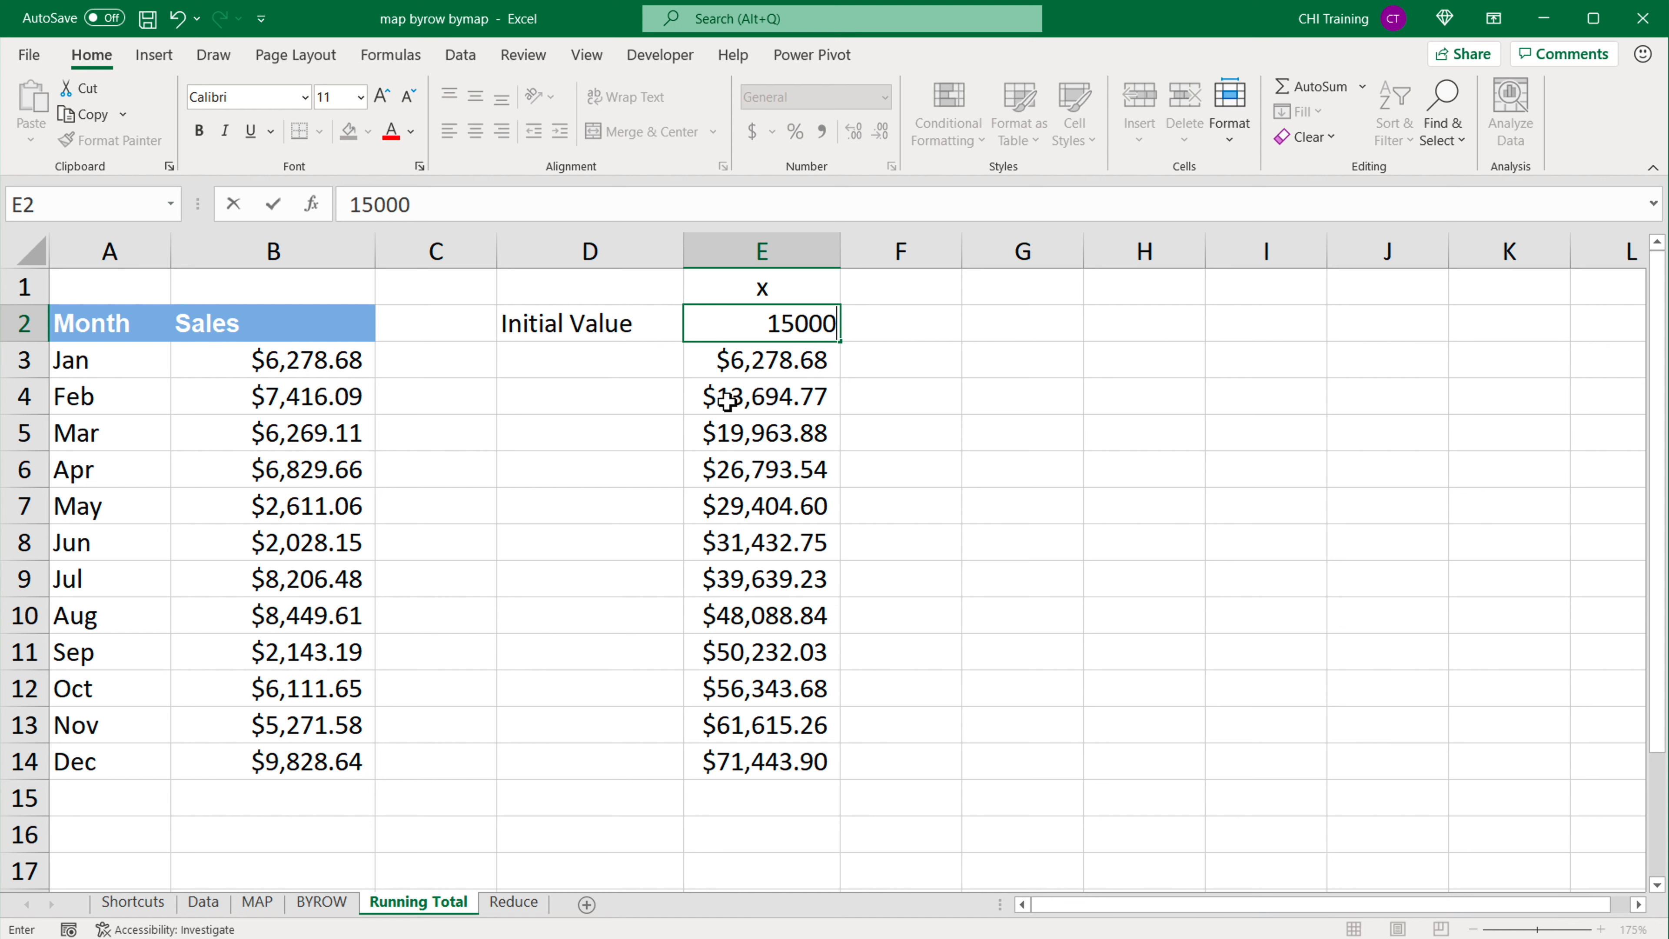
key(Return)
click(792, 329)
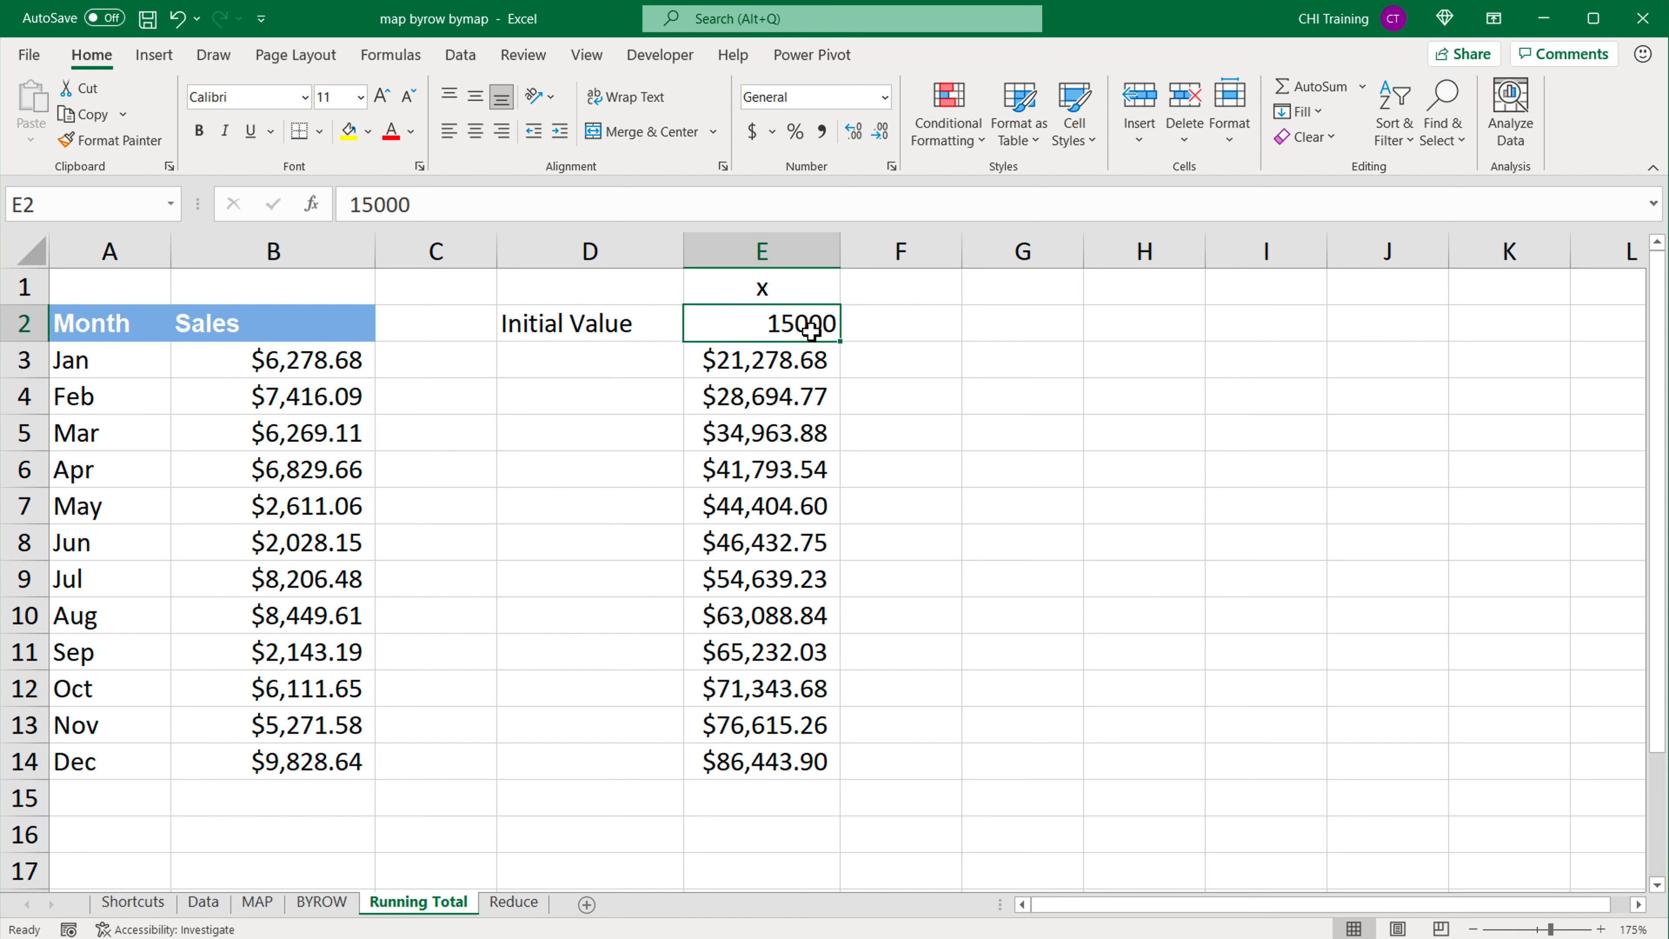
Step: Examine how the January and February running totals in E3 and E4 combine the preceding value with each month's sales
click(342, 371)
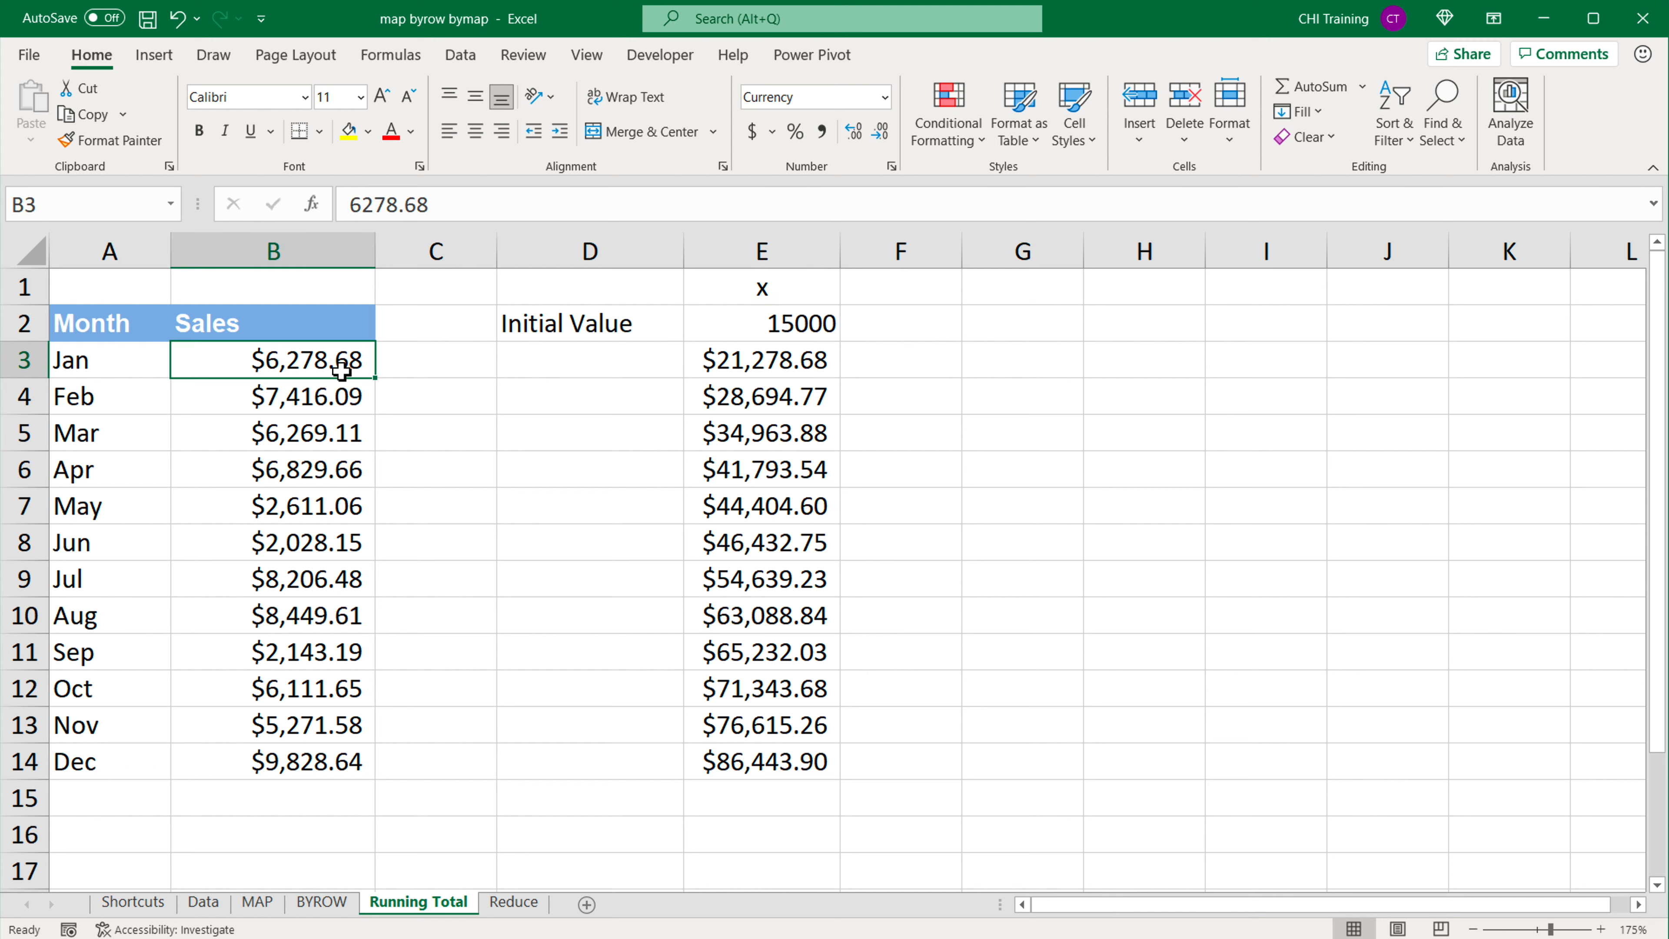
click(745, 375)
key(F2)
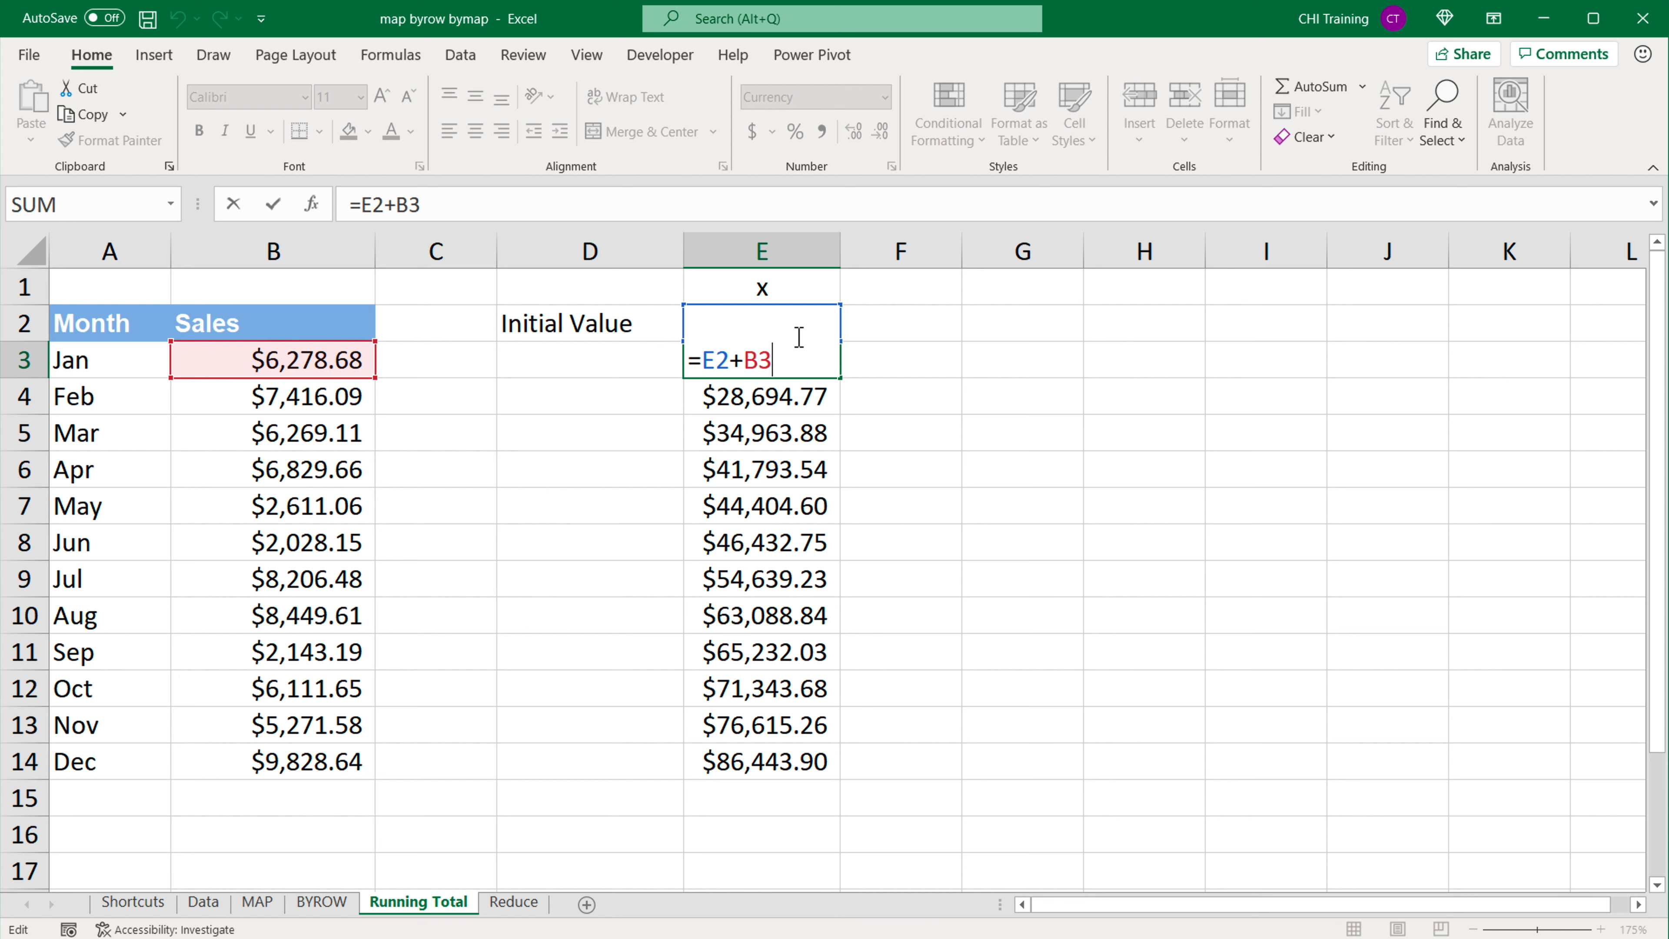
key(Return)
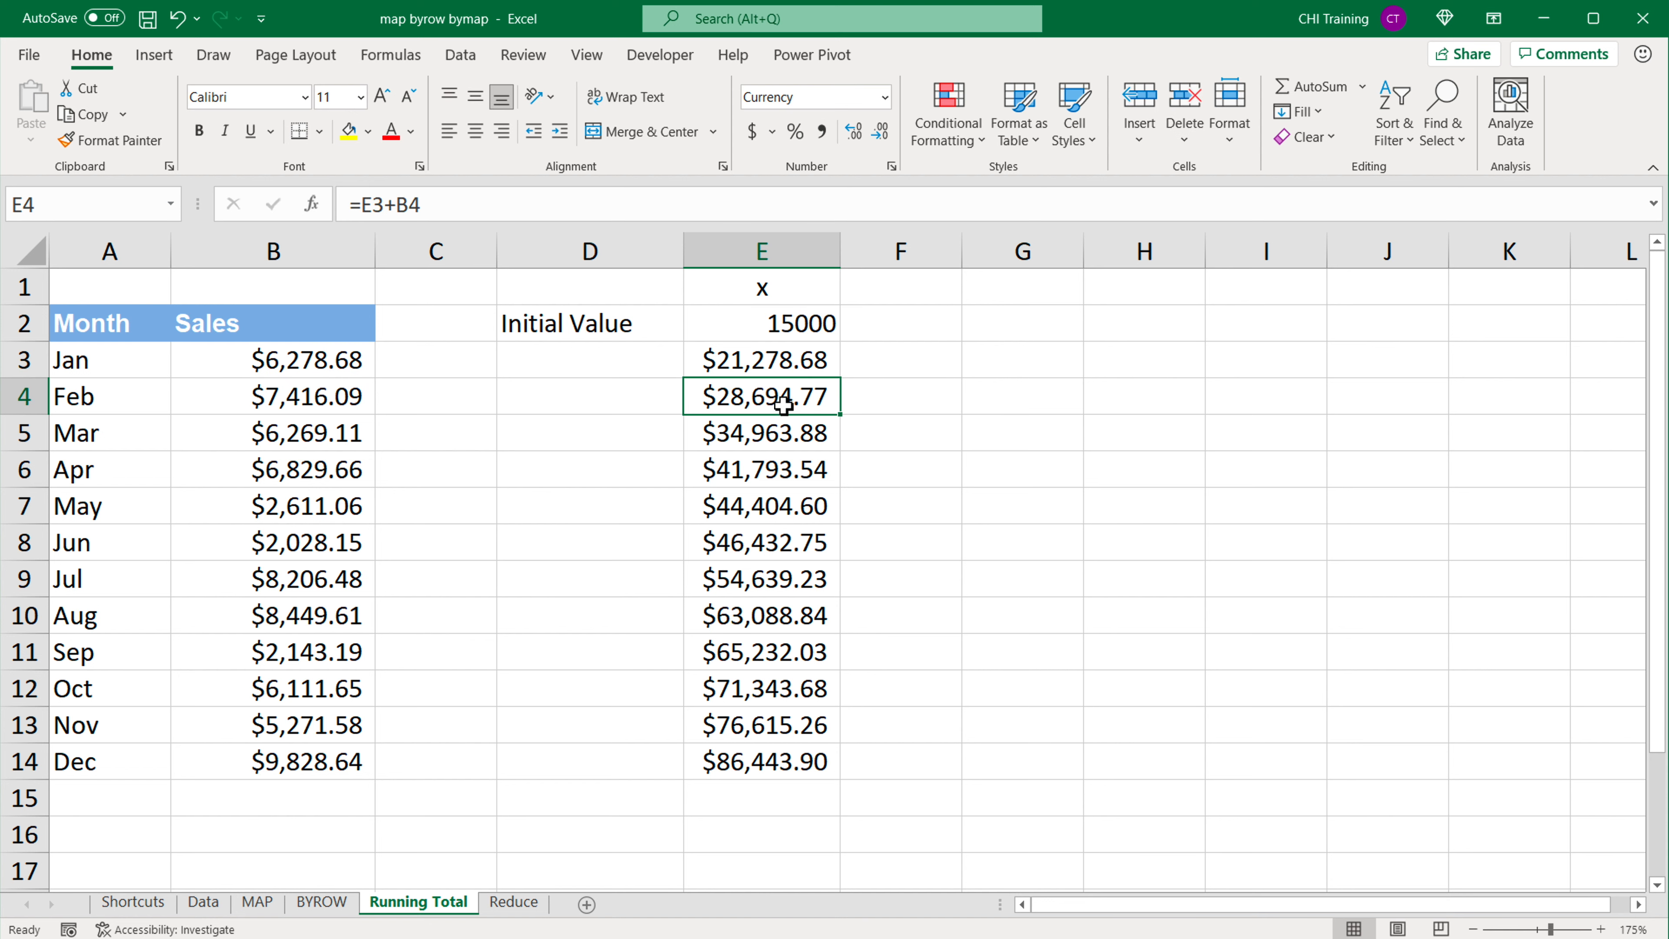
click(773, 372)
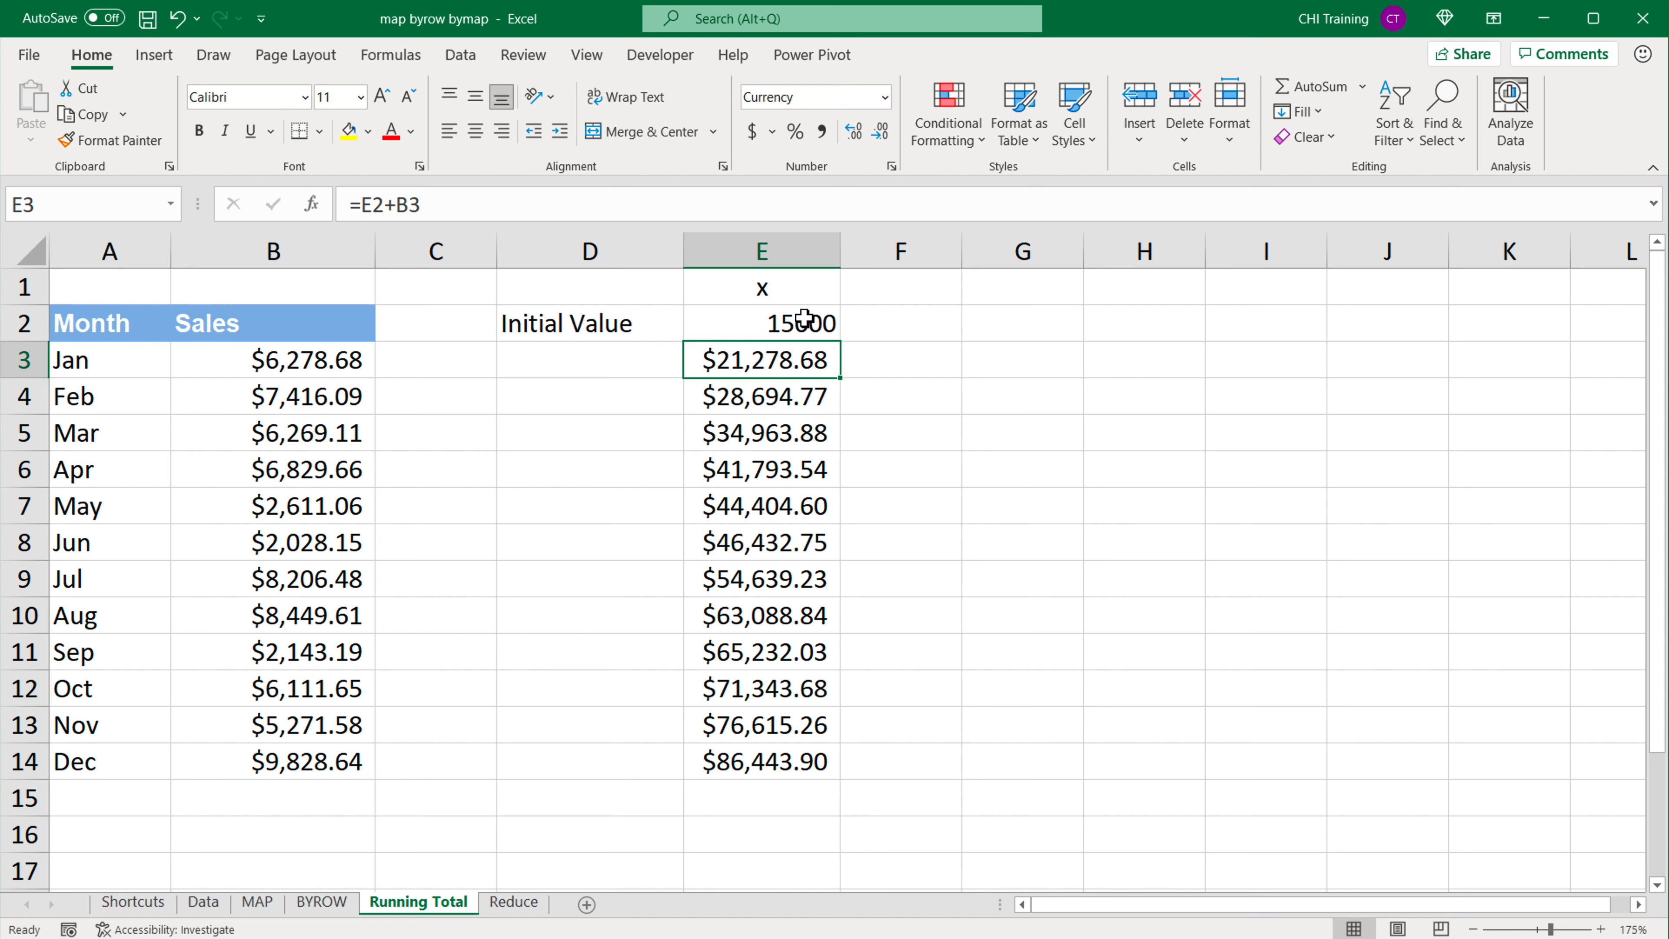
click(795, 298)
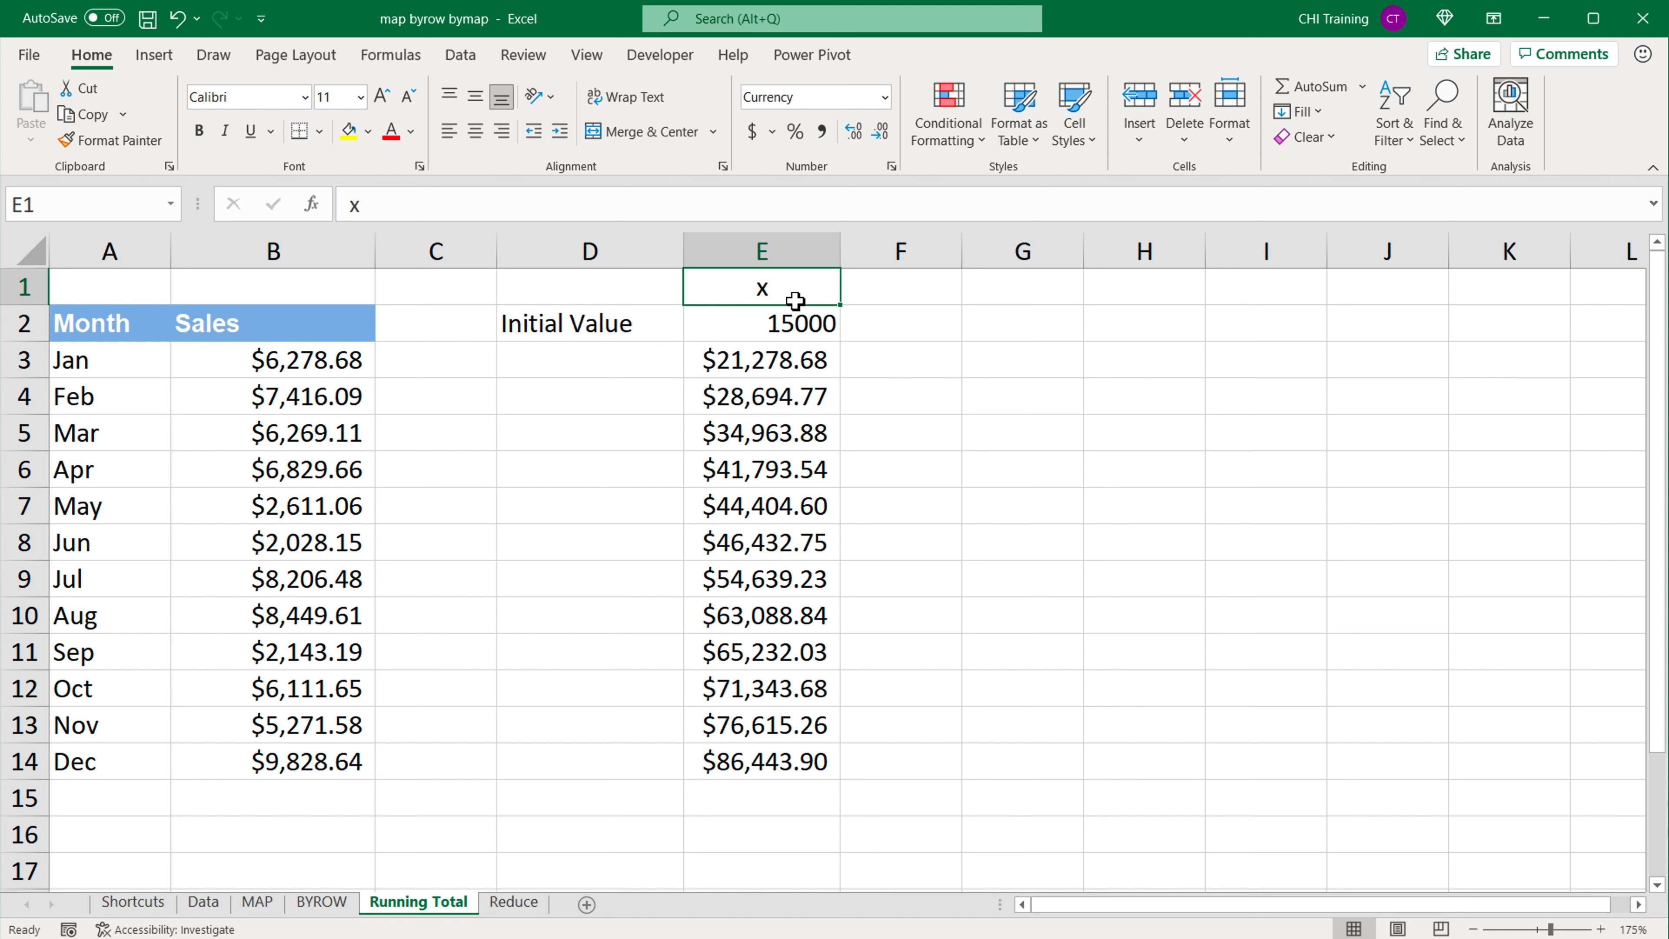
click(801, 323)
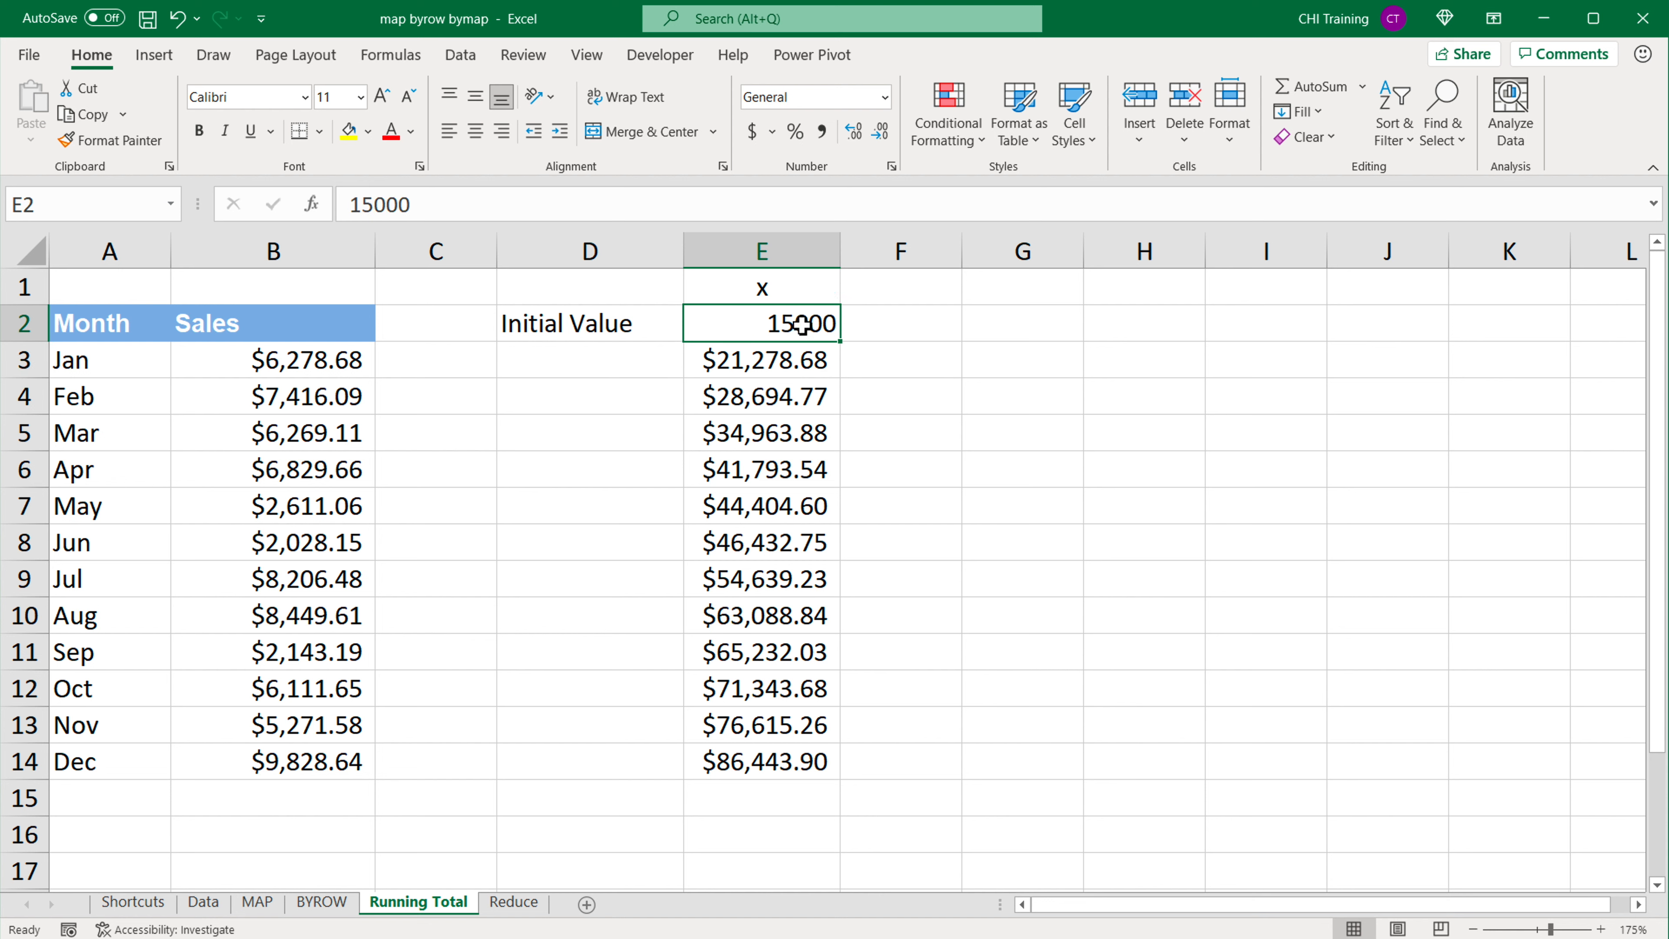
click(750, 367)
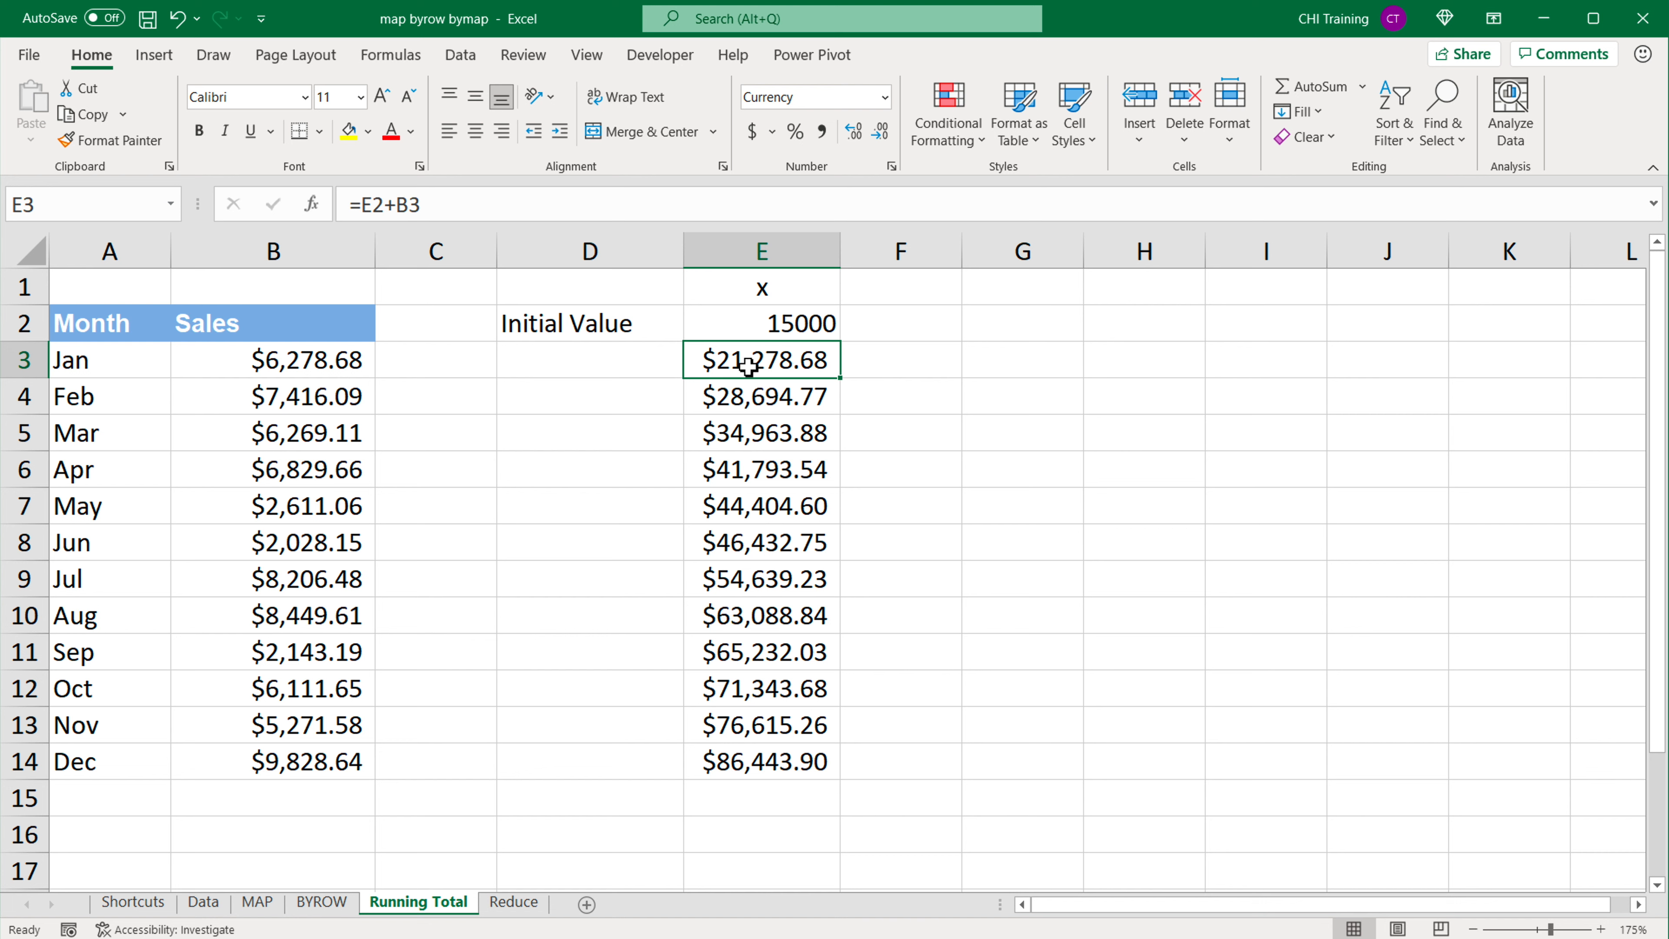
click(761, 398)
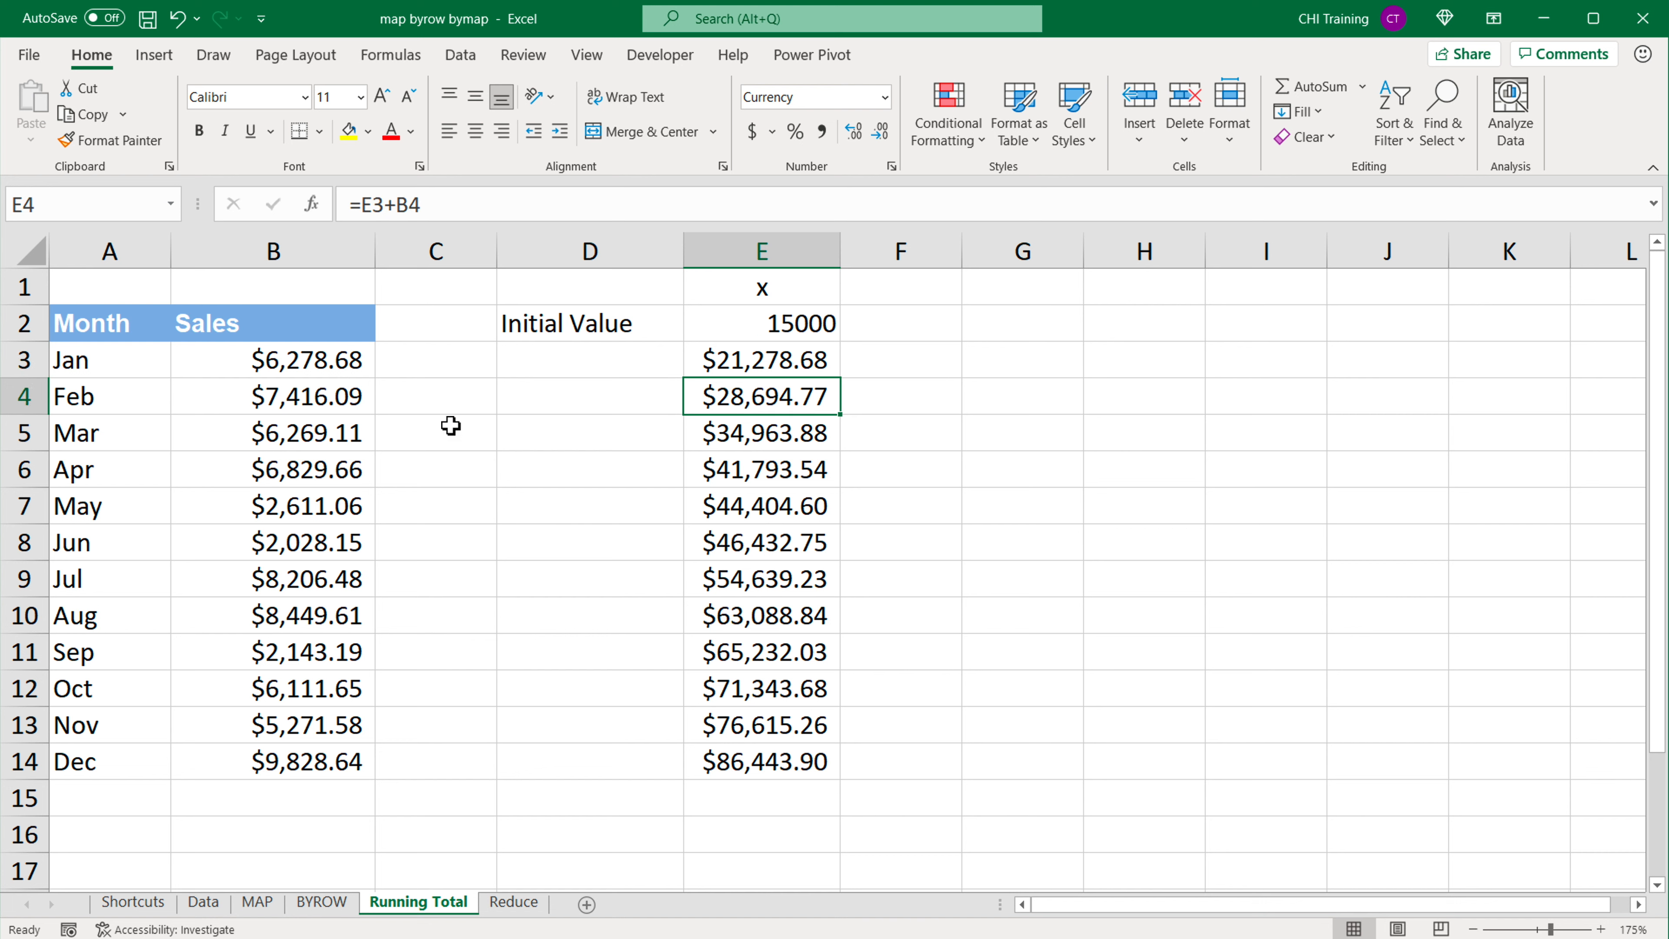
click(306, 400)
click(764, 361)
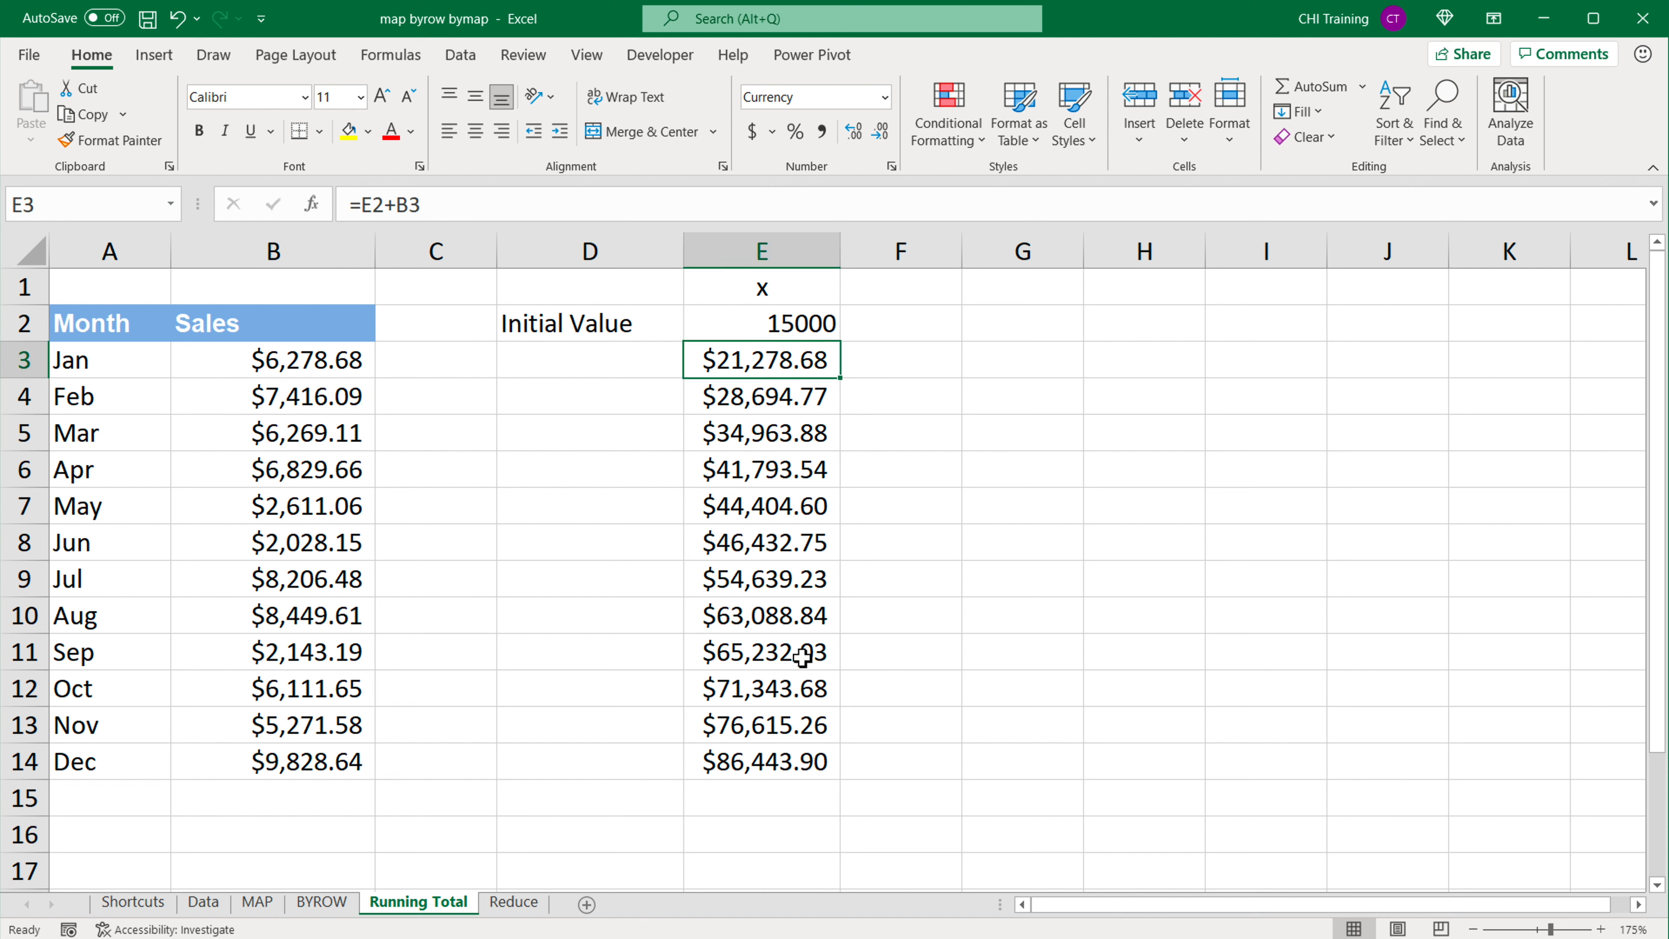
Step: Inspect December's running total formula in E14 and compare it with the initial value and the E2+B3 calculation in E3
click(764, 765)
double_click(764, 765)
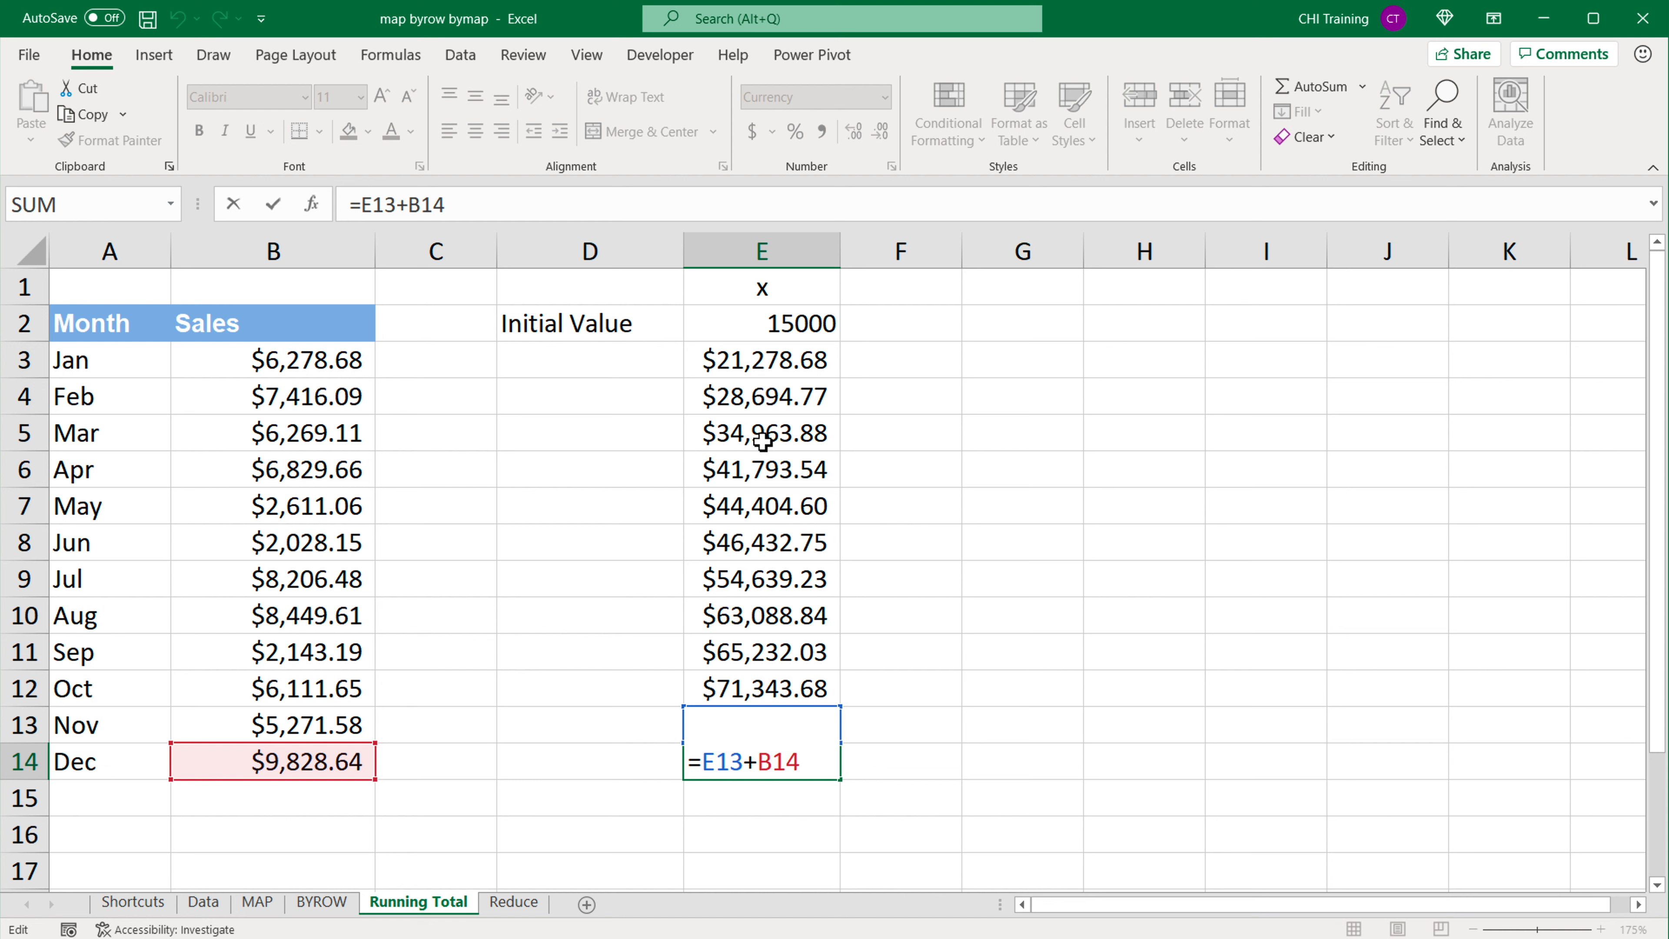
key(Return)
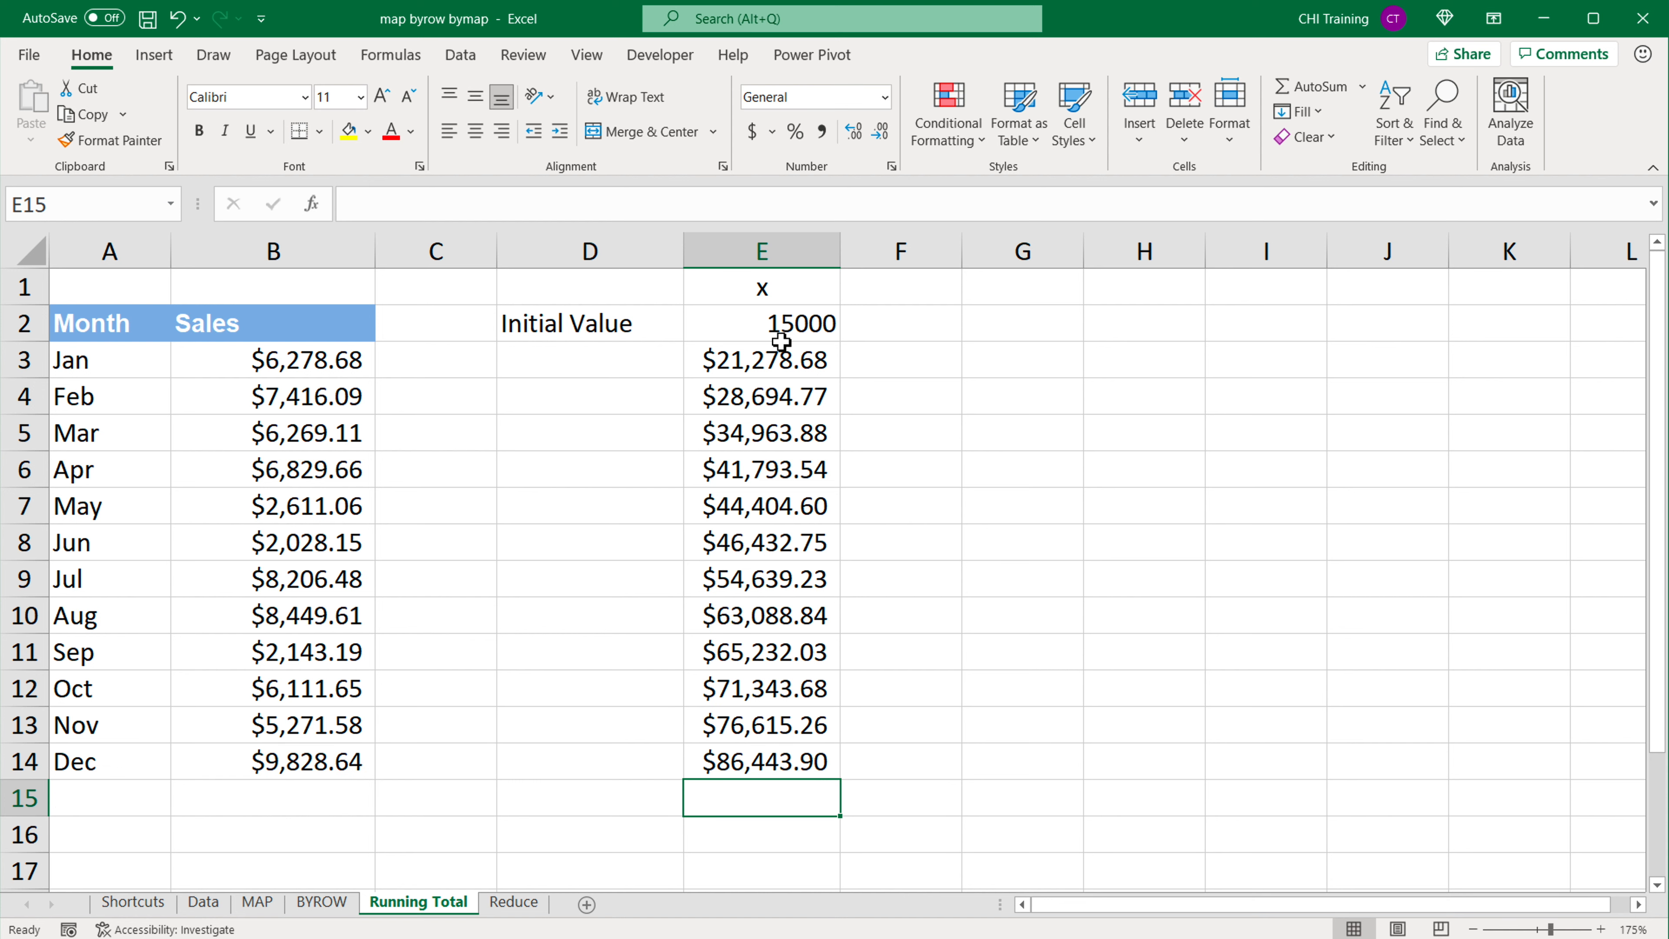
click(781, 331)
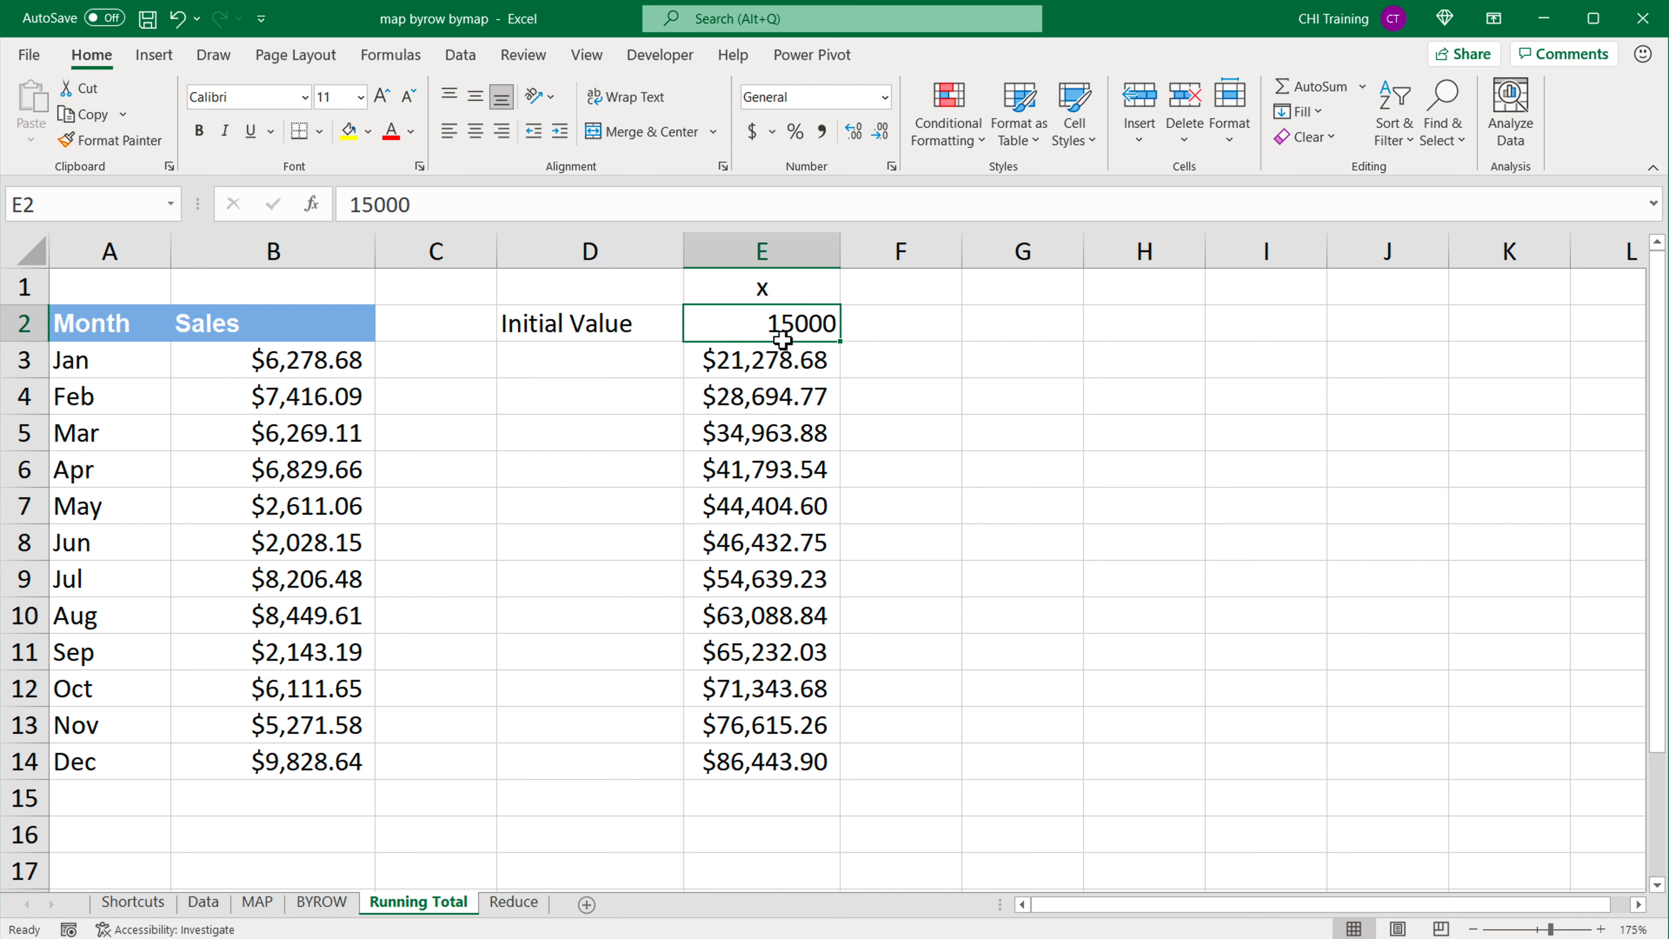
double_click(780, 367)
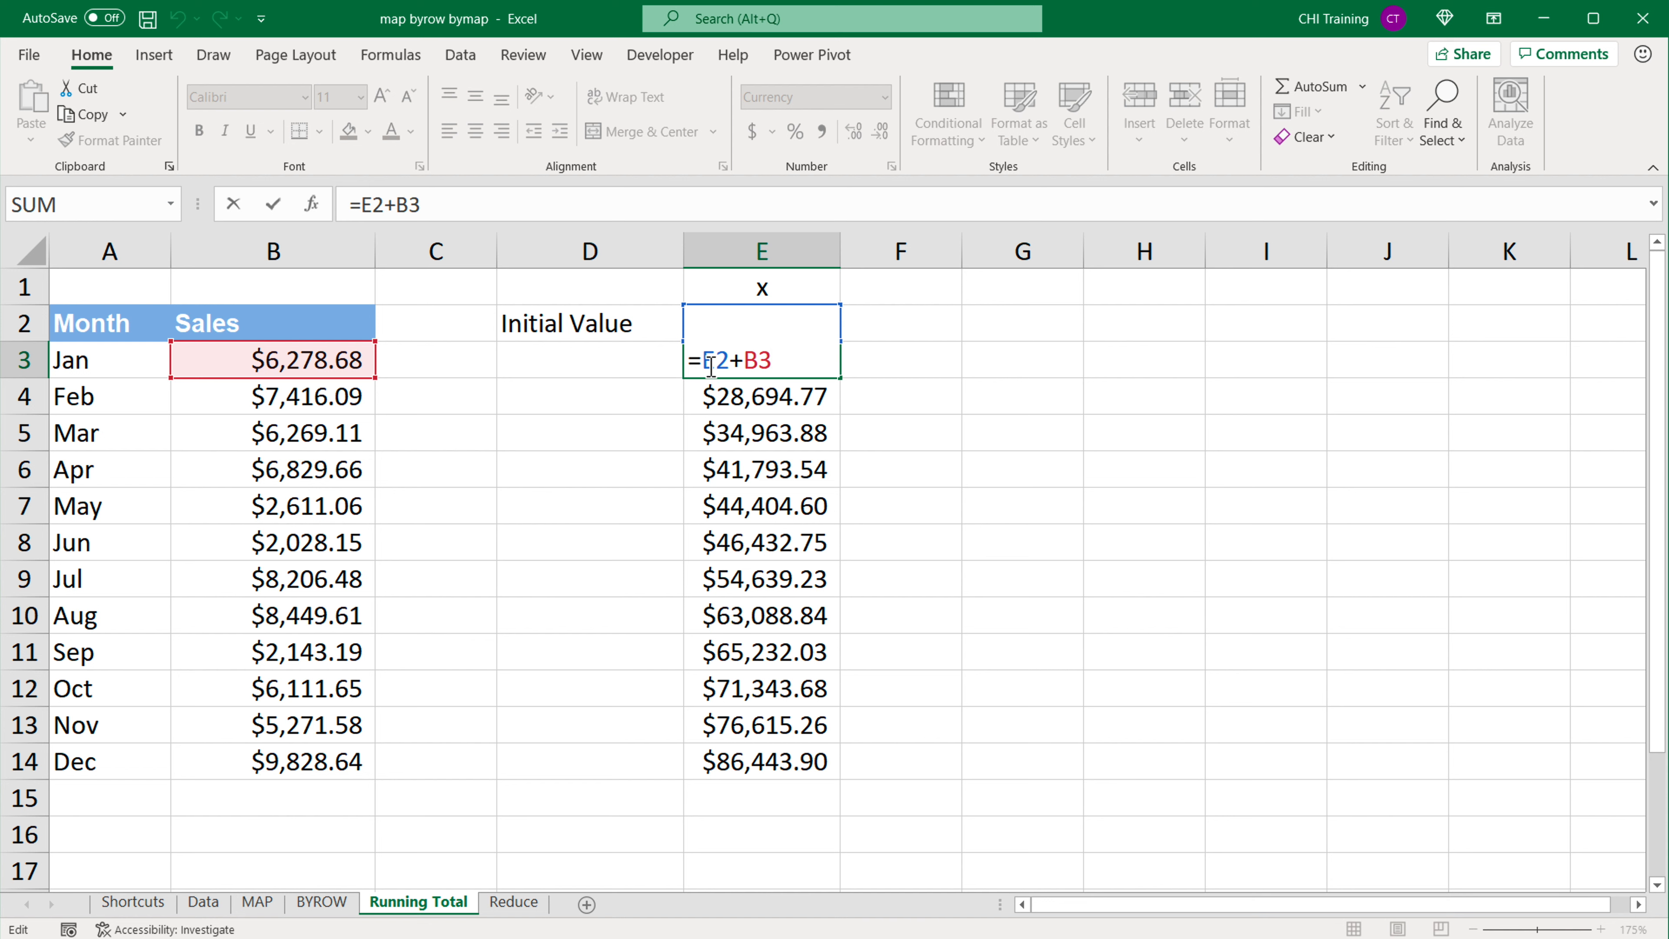
drag(705, 361, 773, 360)
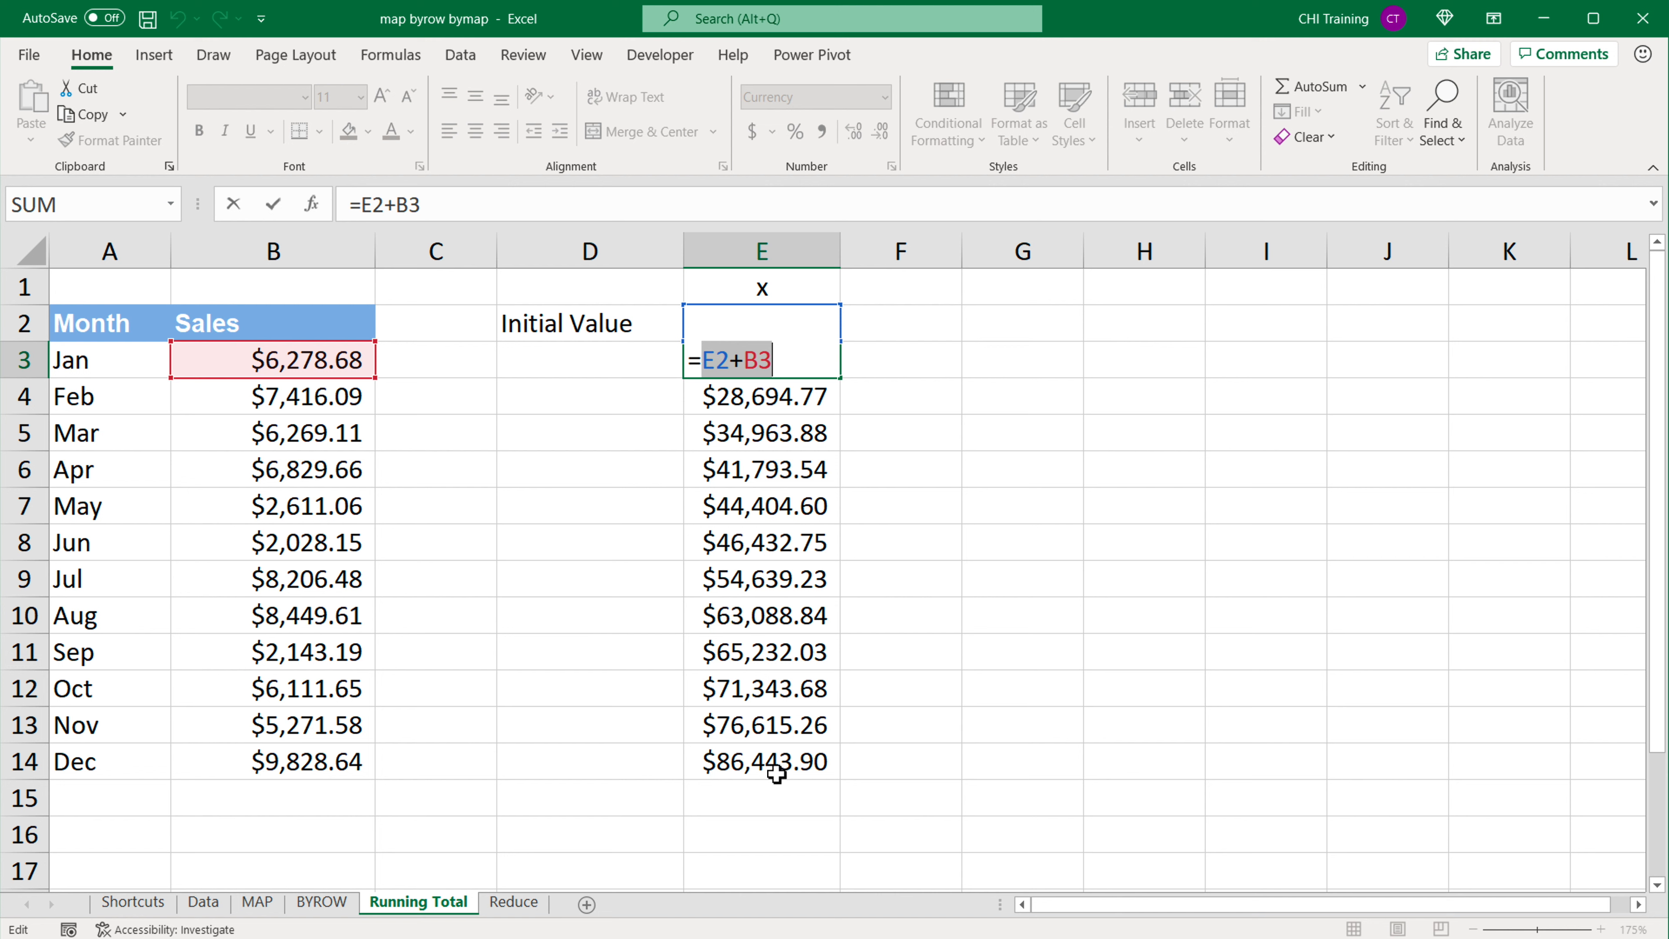
key(Return)
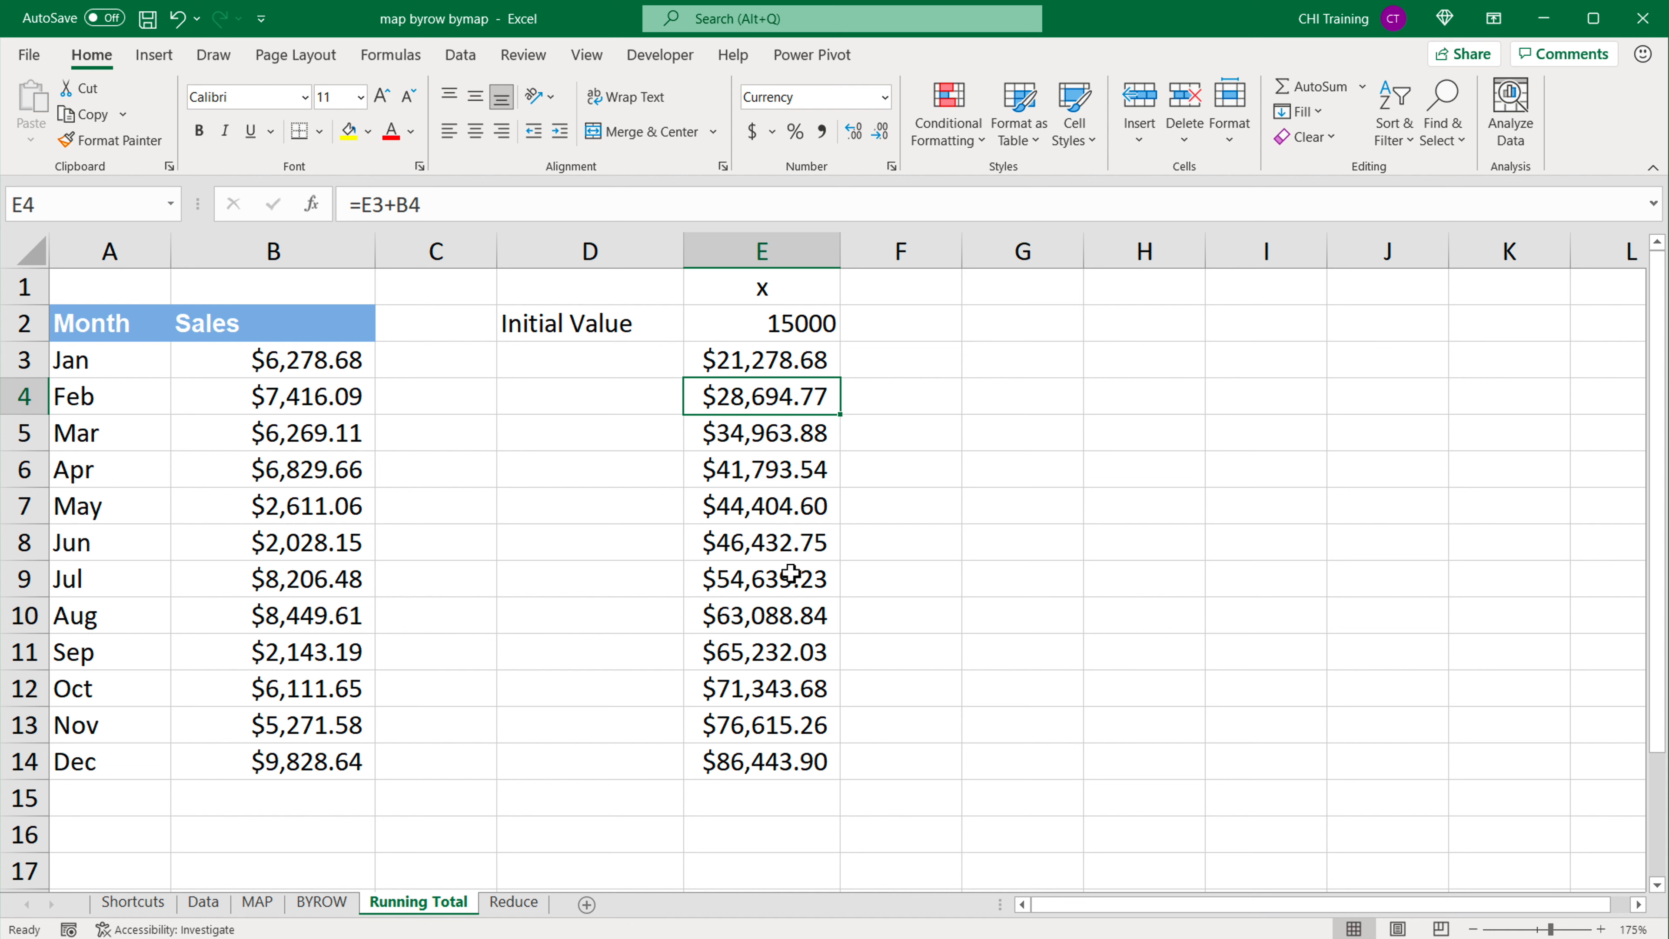
Step: Start a REDUCE formula in cell G3 with 15000 as its initial value
click(1002, 375)
text(=RE)
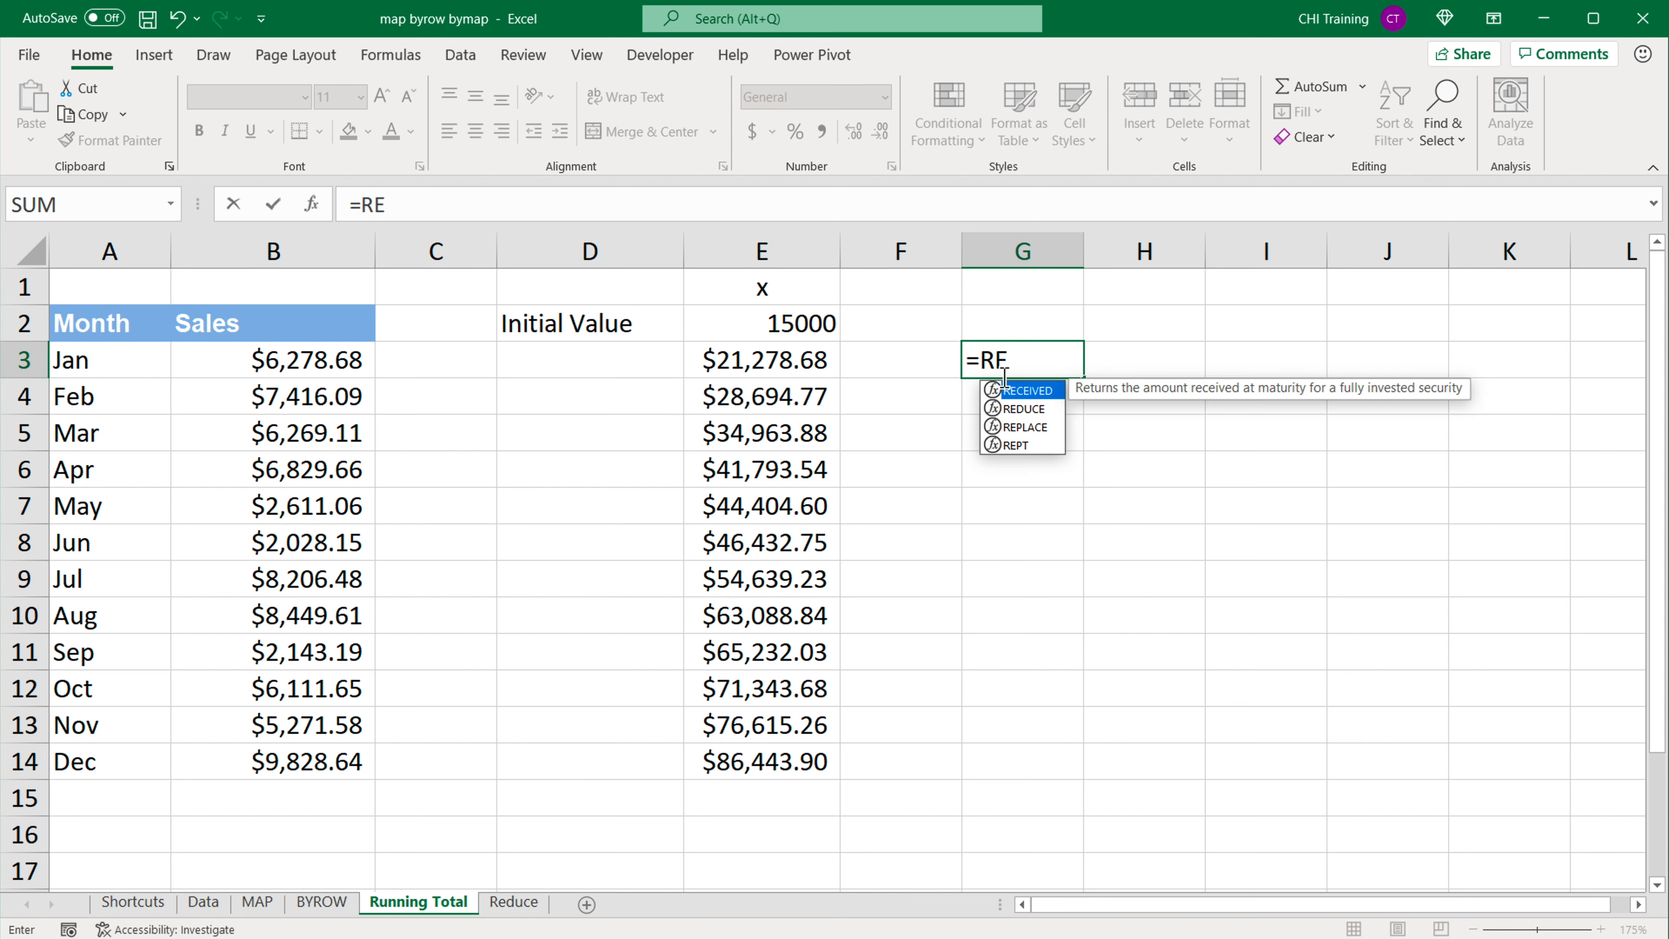
text(DUCE()
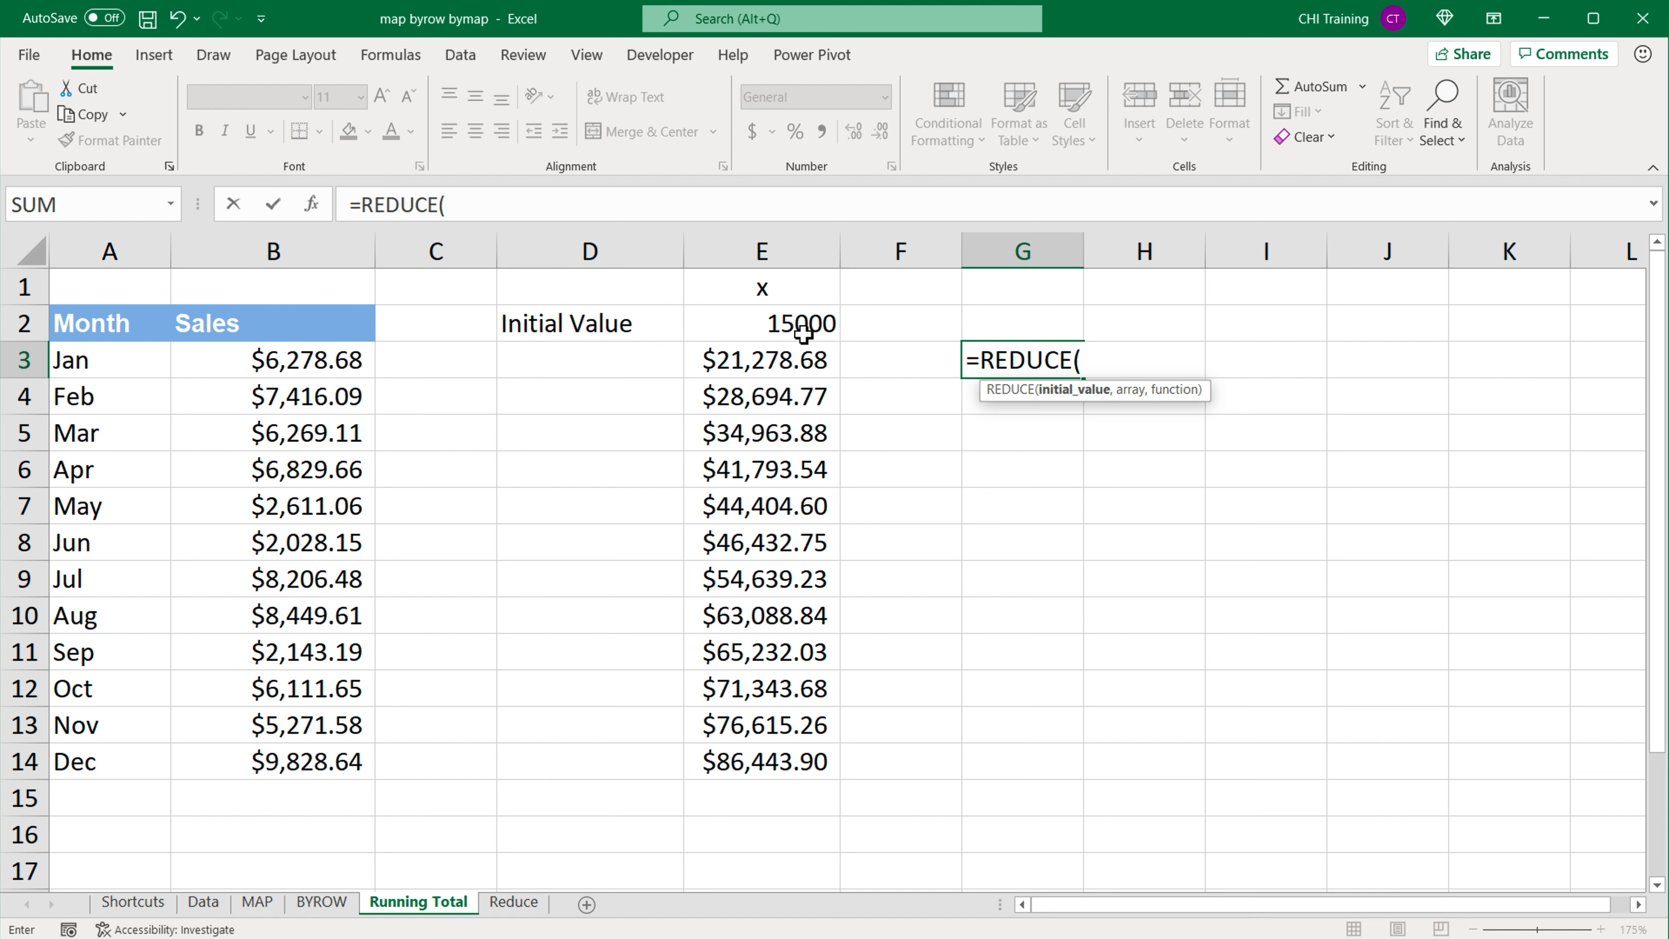
click(789, 325)
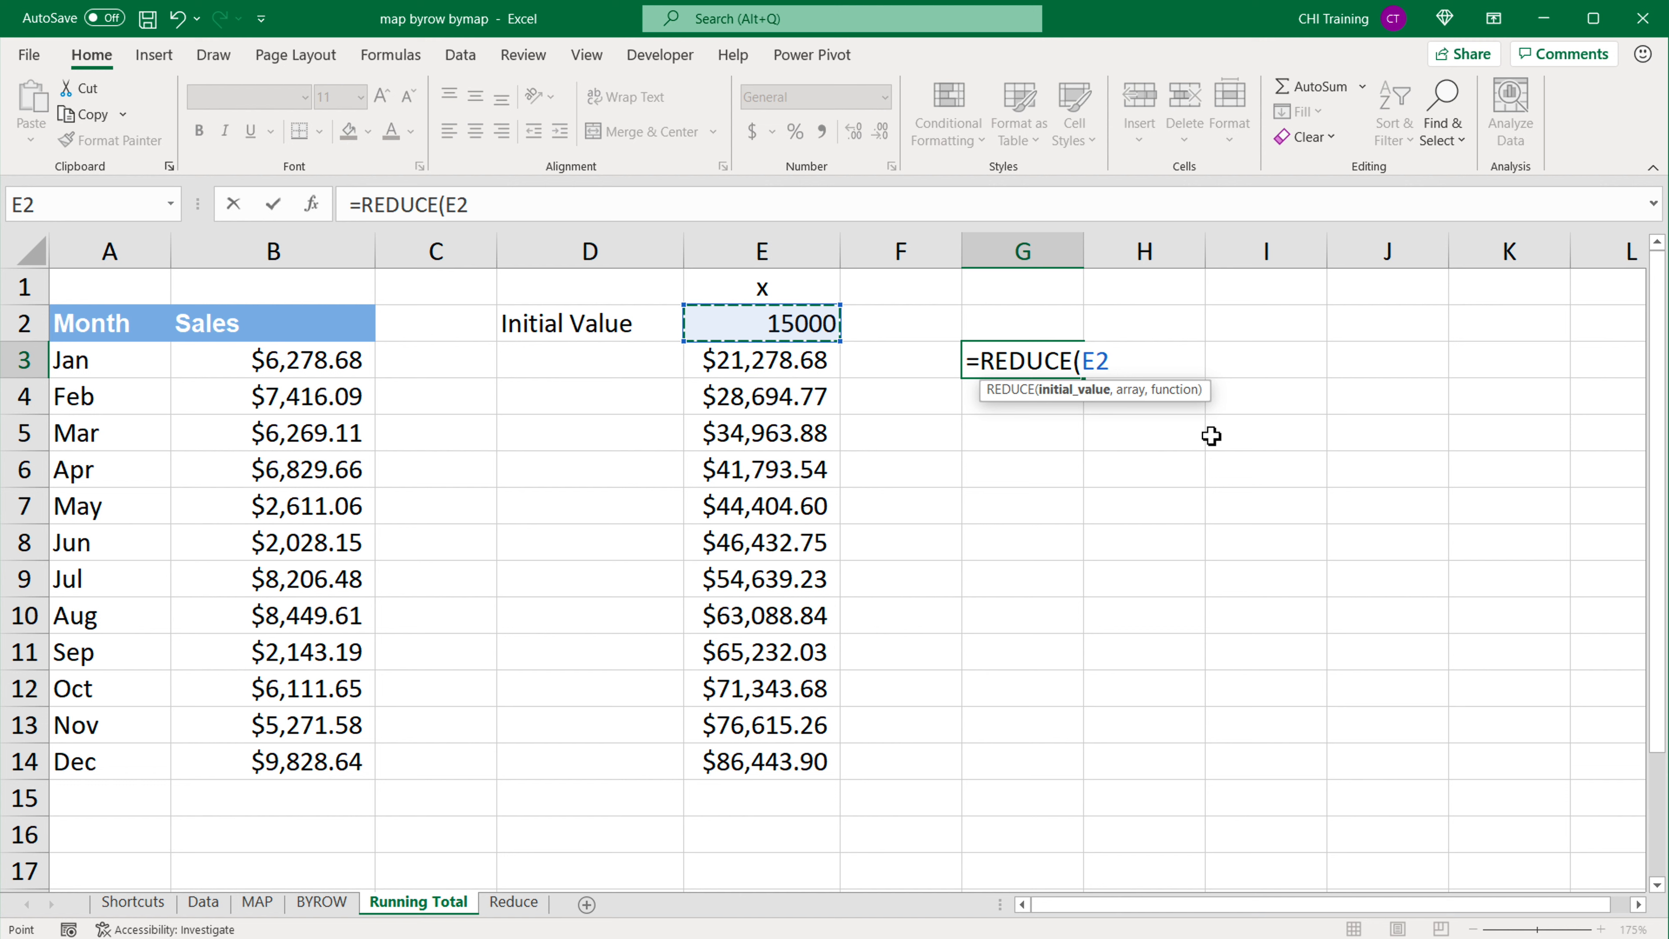
key(BackSpace)
key(BackSpace)
text(150)
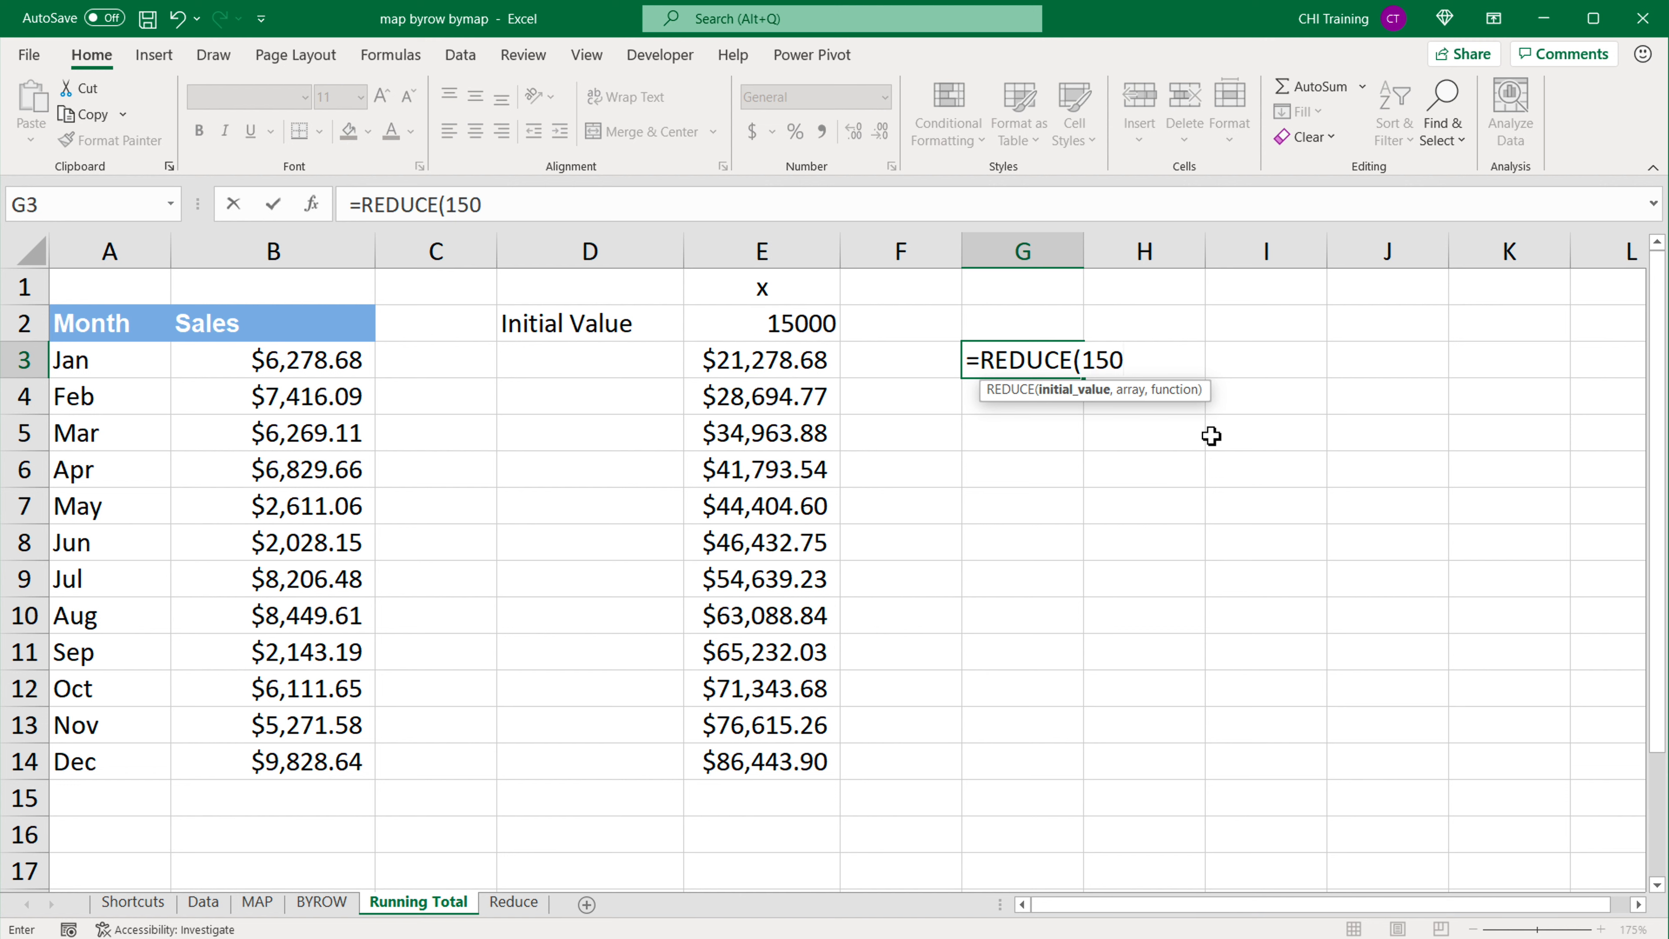
text(00,)
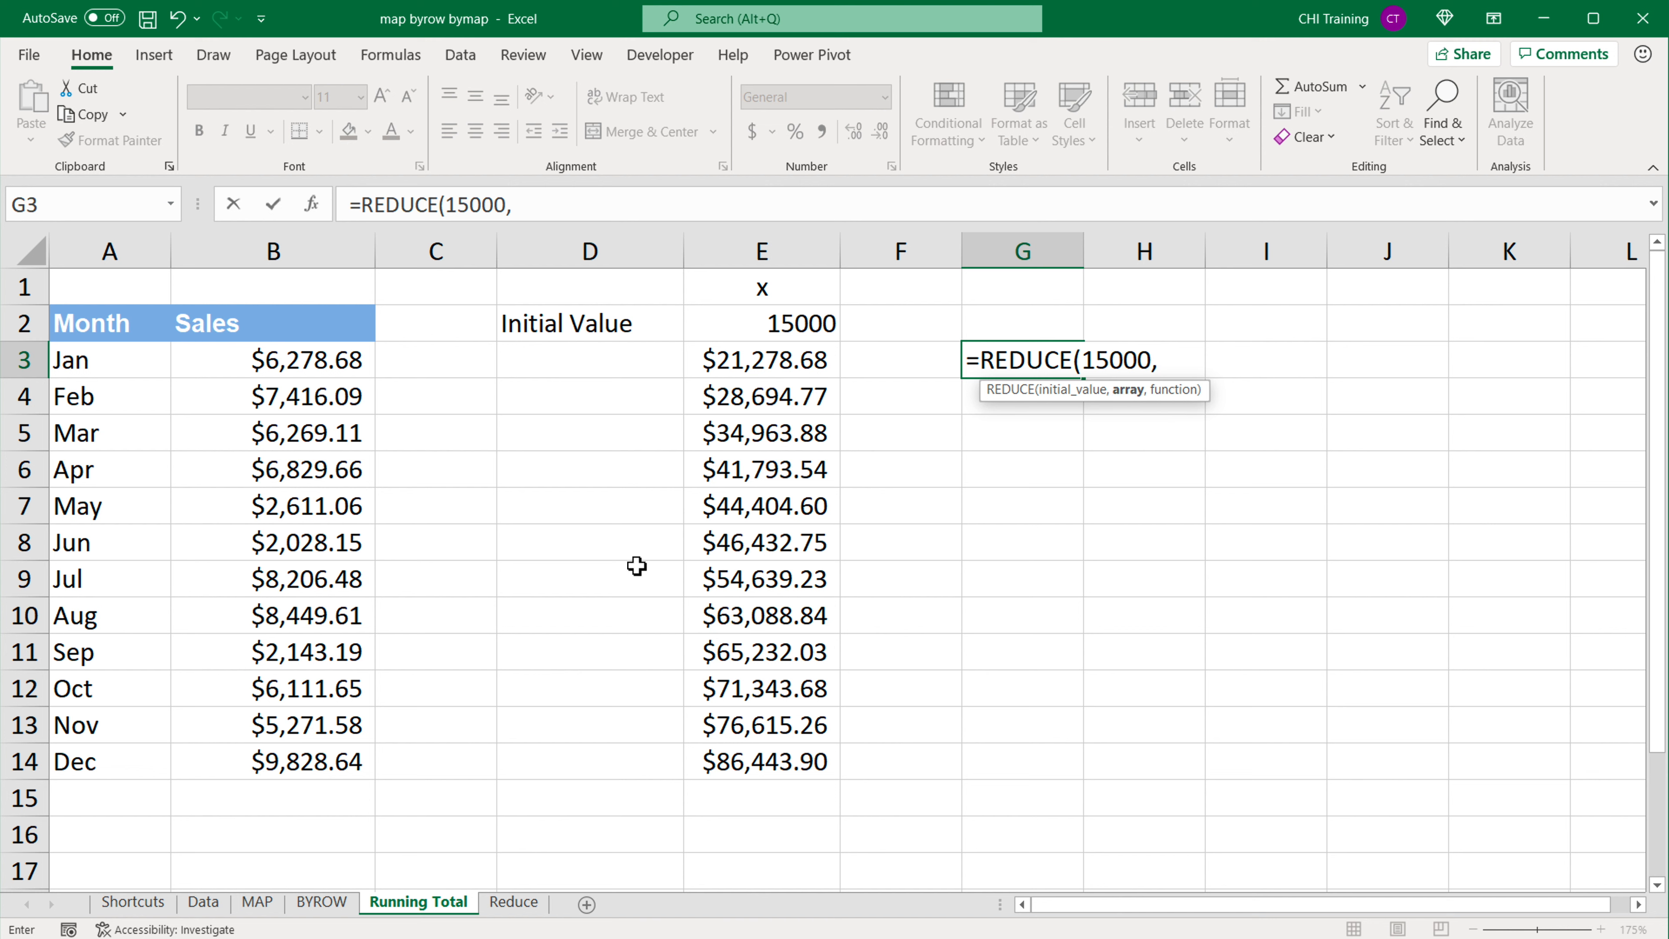
Step: Supply the sales range B3:B14 as the REDUCE array and begin a LAMBDA for its function argument
drag(283, 363, 276, 763)
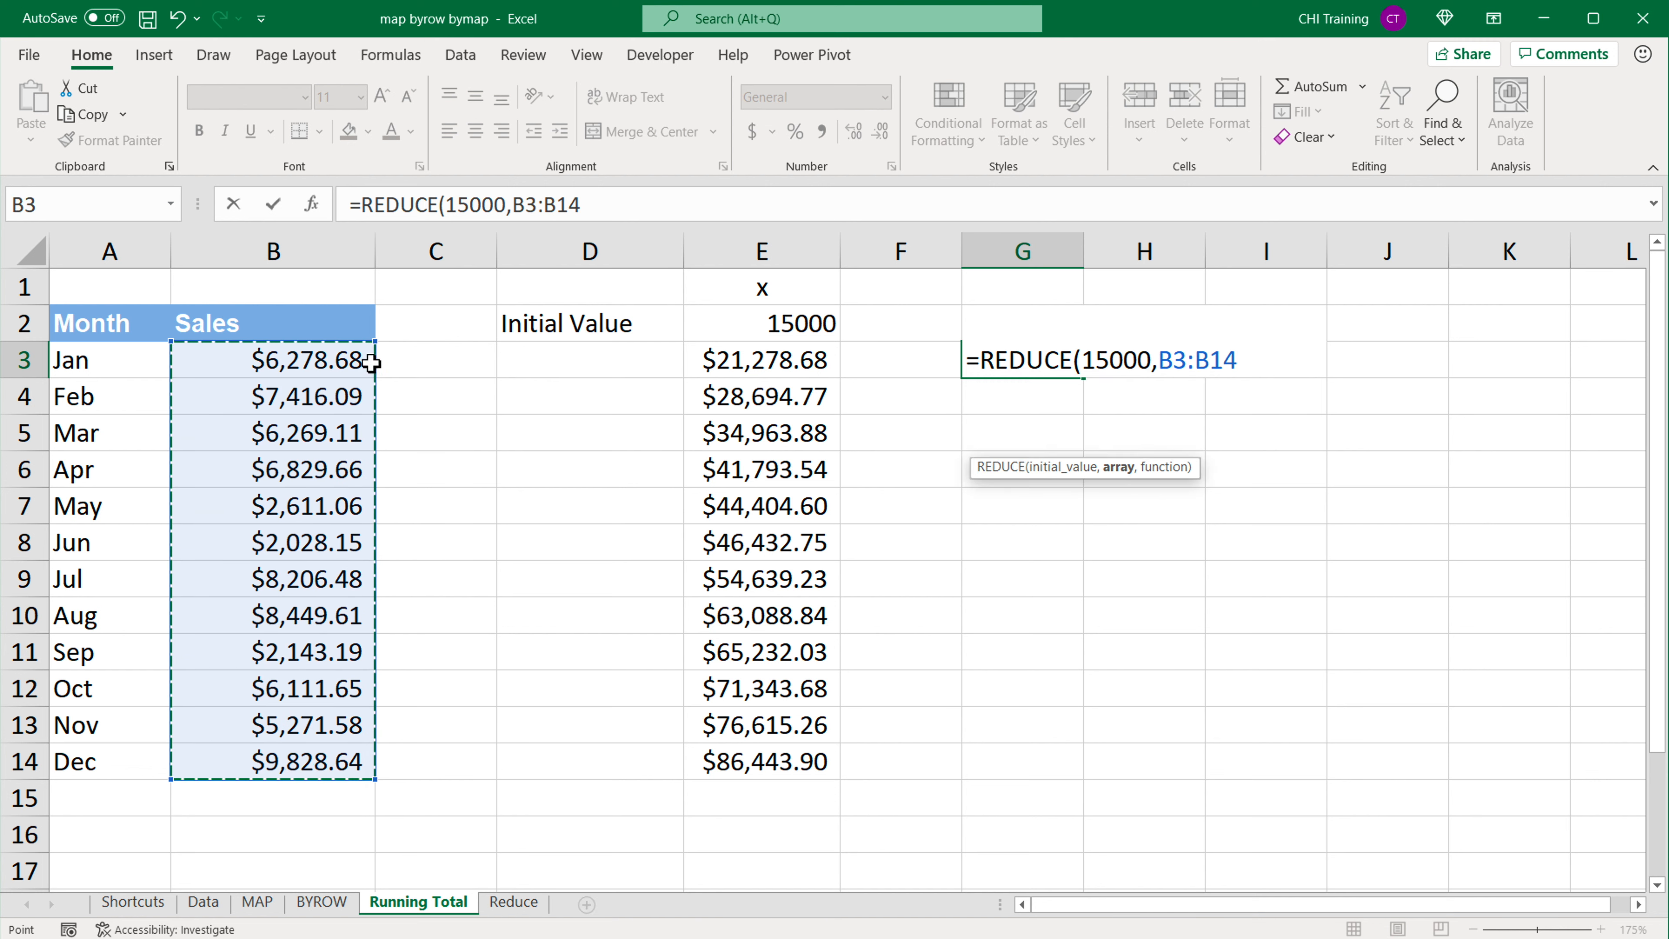
text(,)
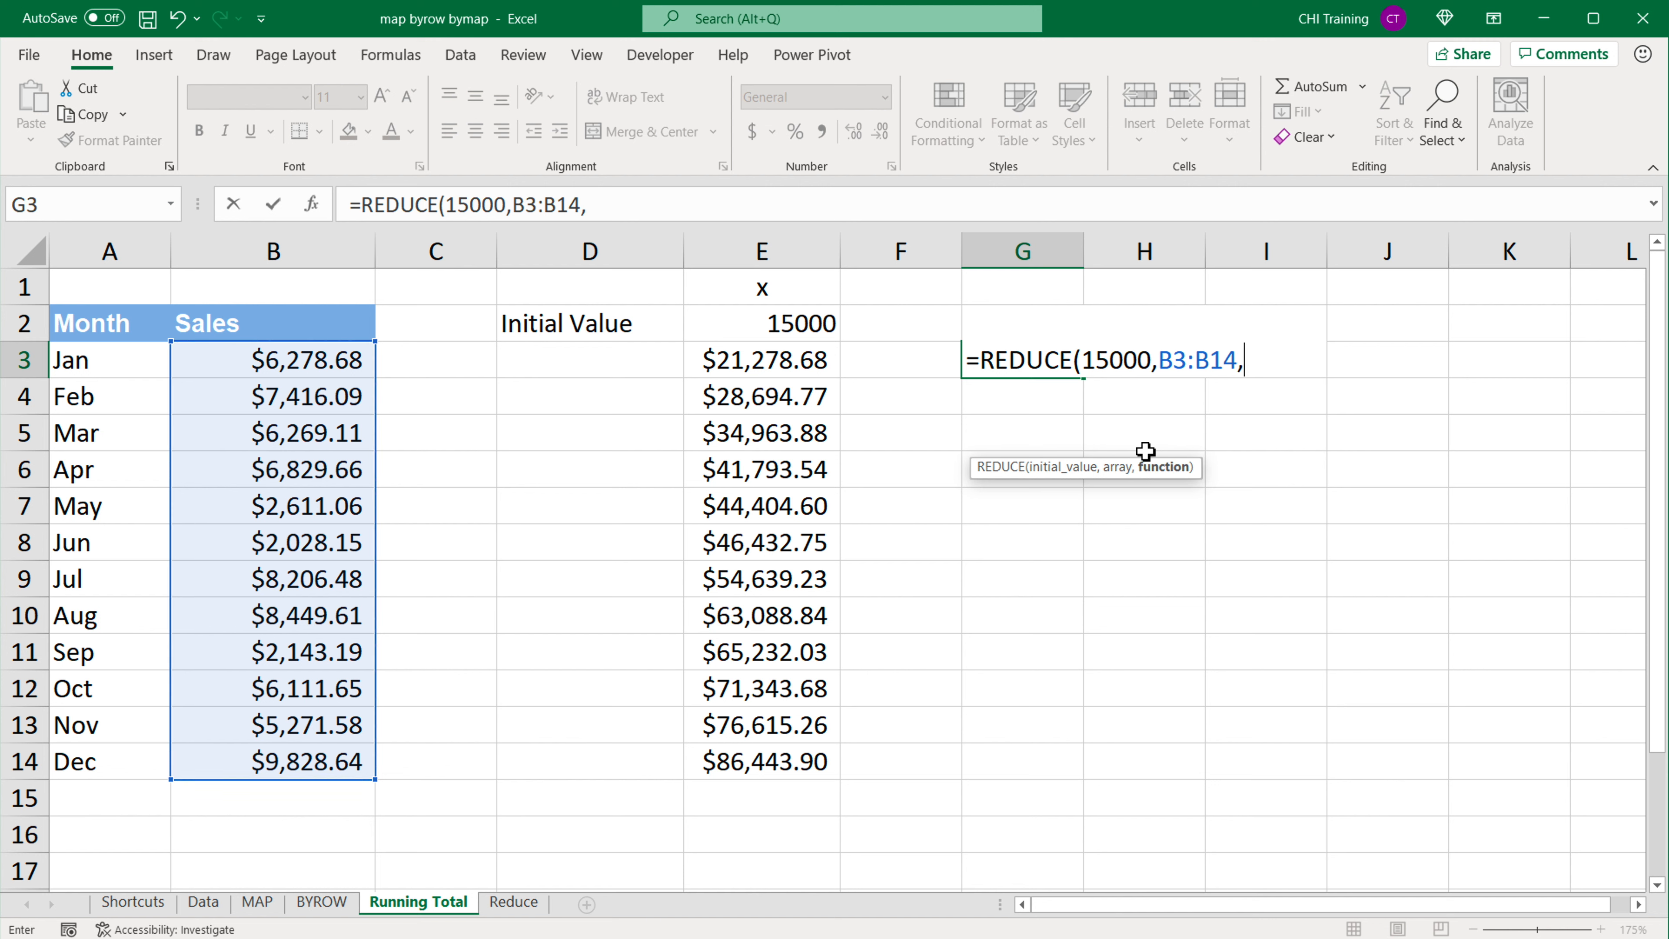
text(LAMB)
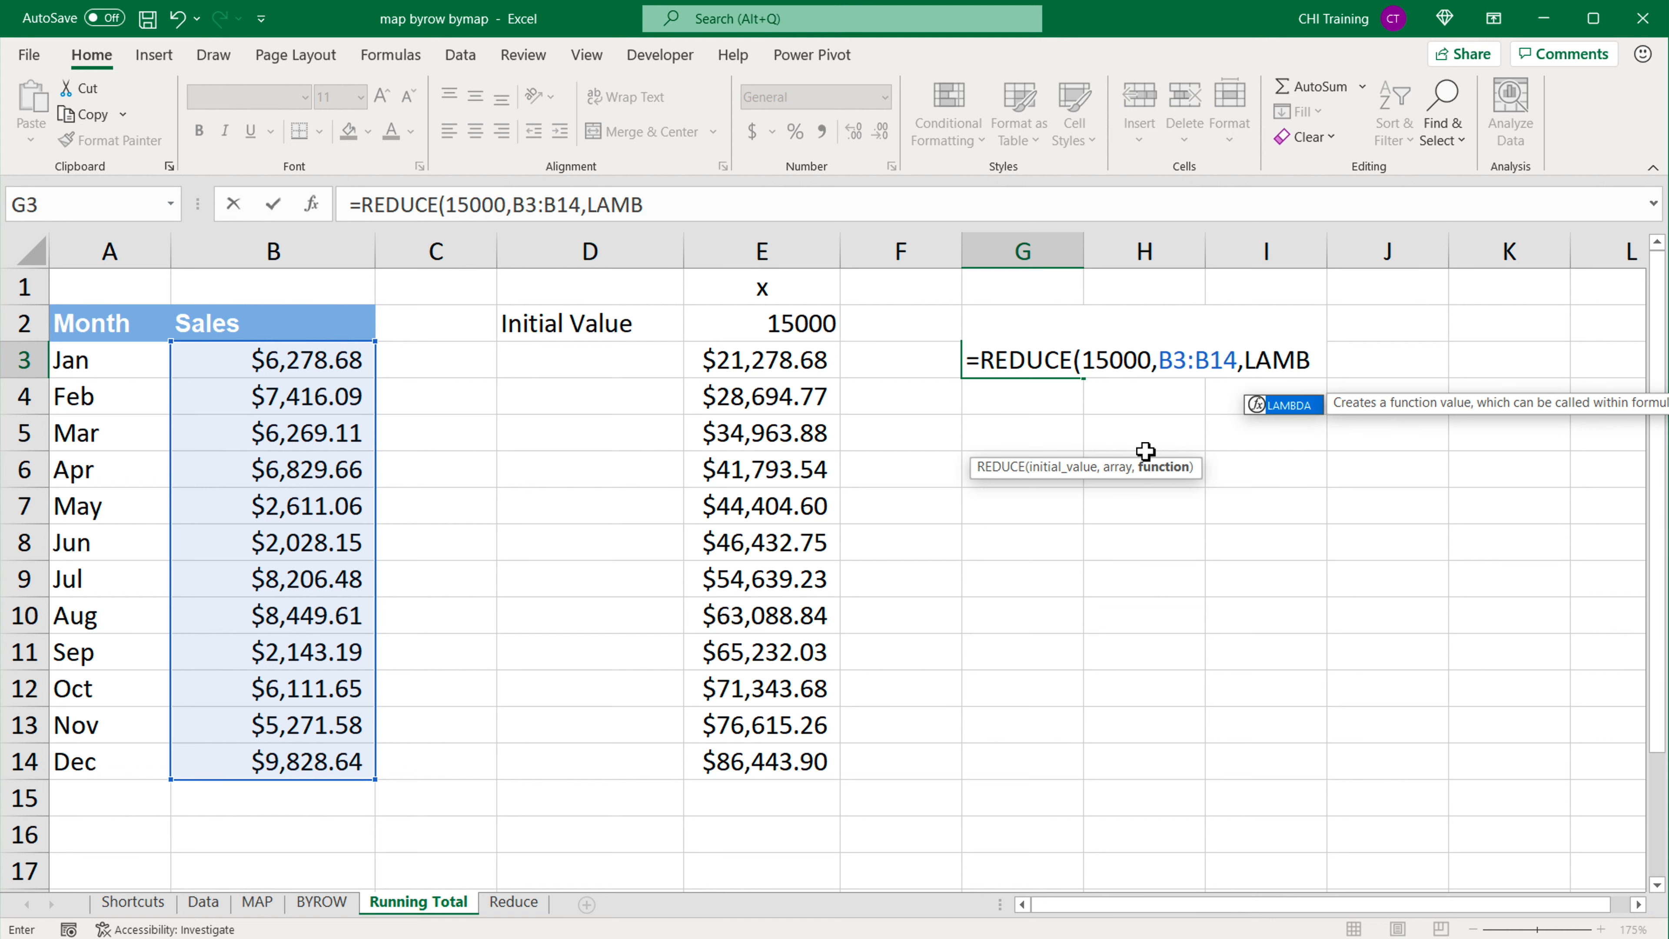
key(Tab)
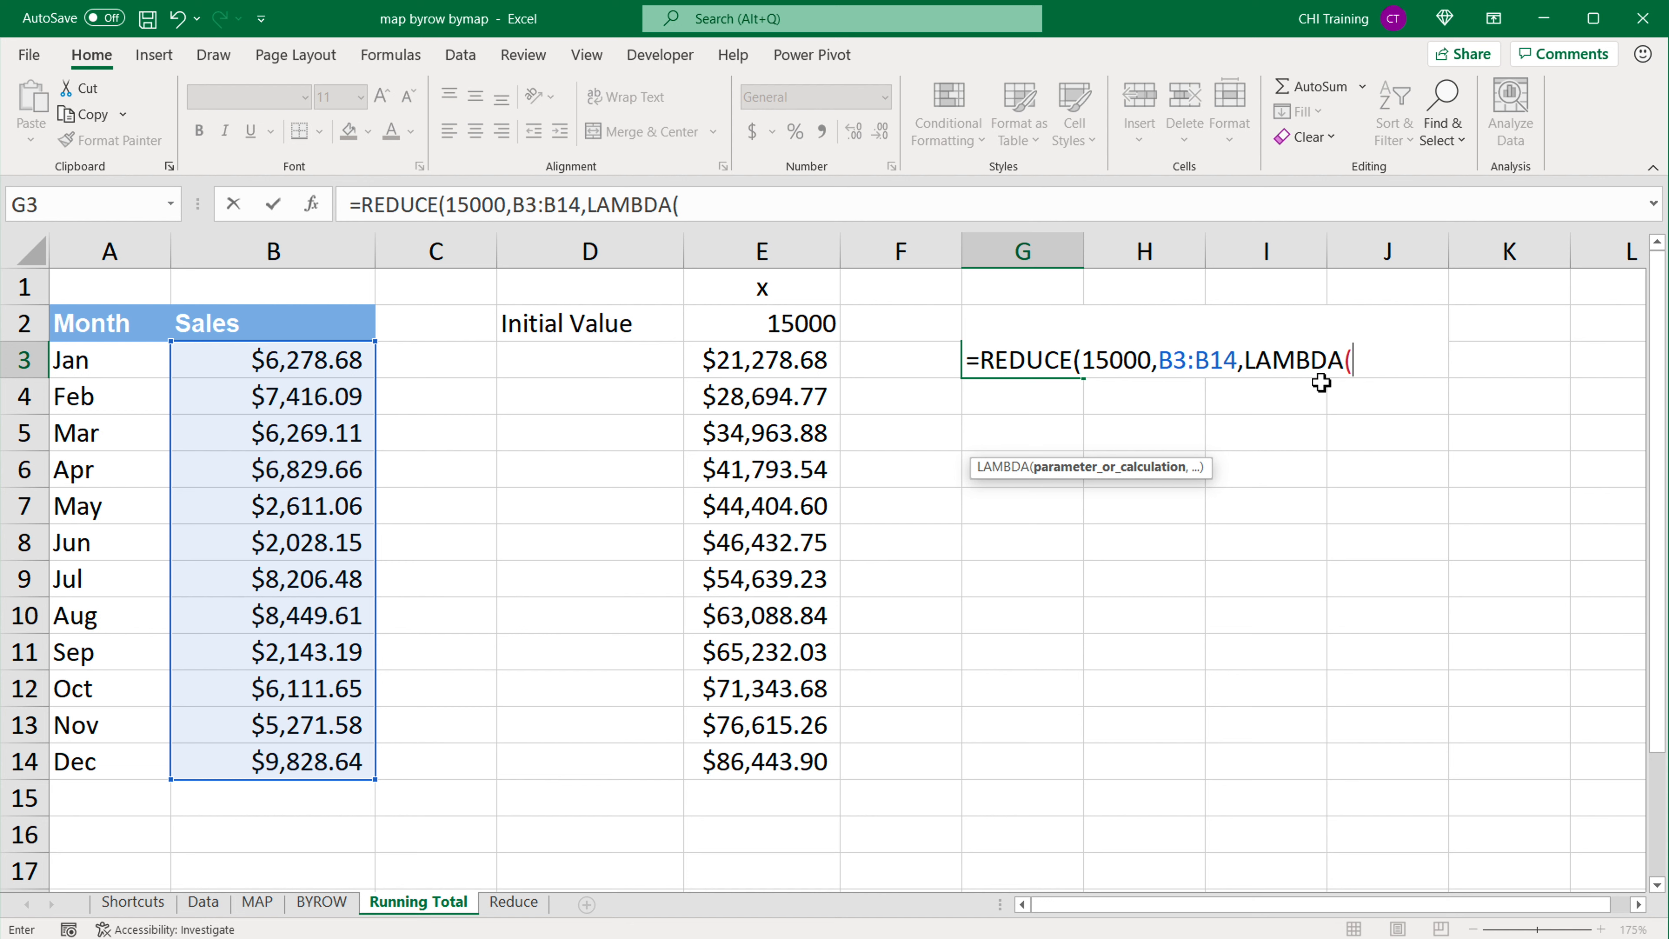
Step: Define the LAMBDA parameters x and r with the calculation x+r, and close both the LAMBDA and REDUCE functions
text(x,)
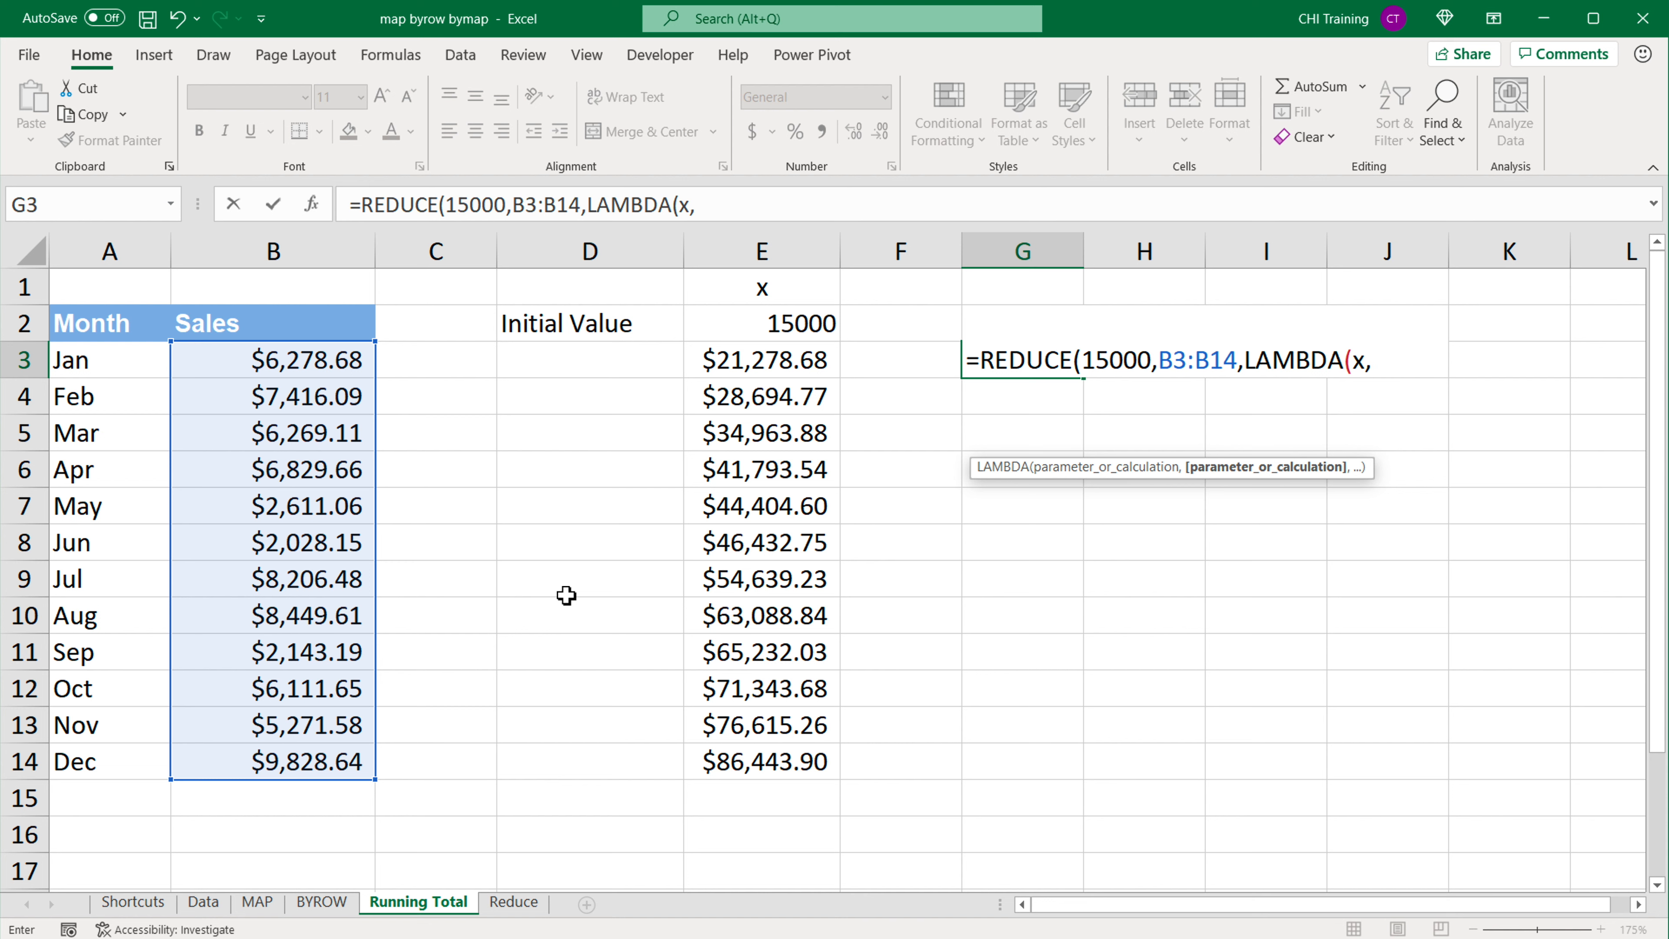
text(r)
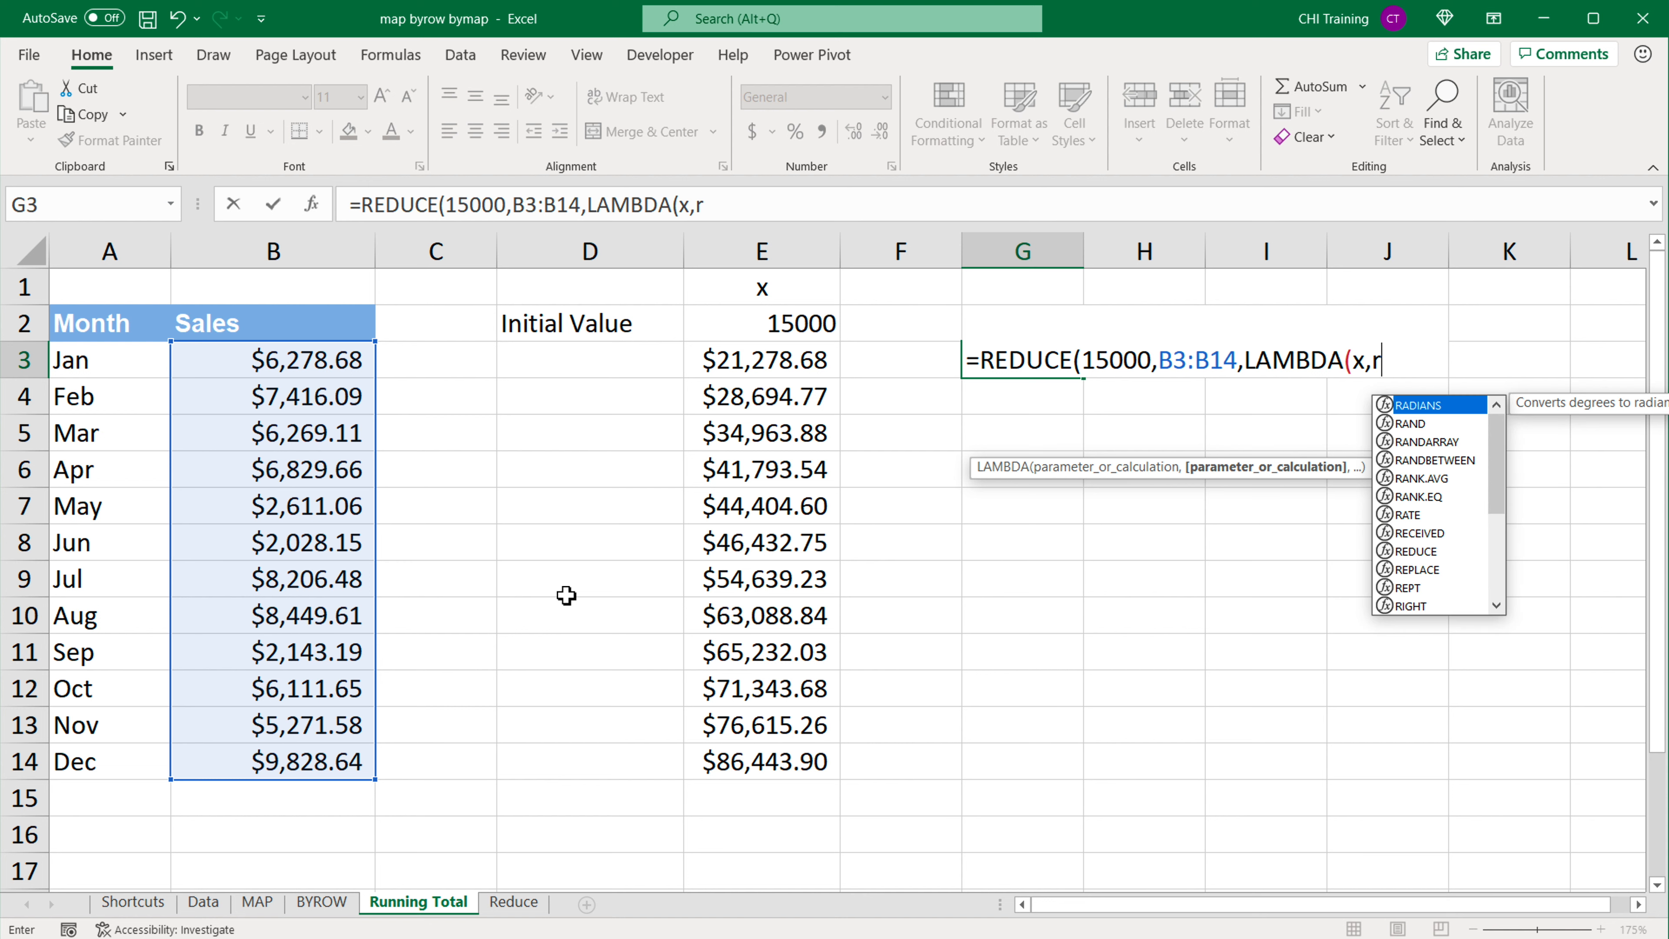
text(,)
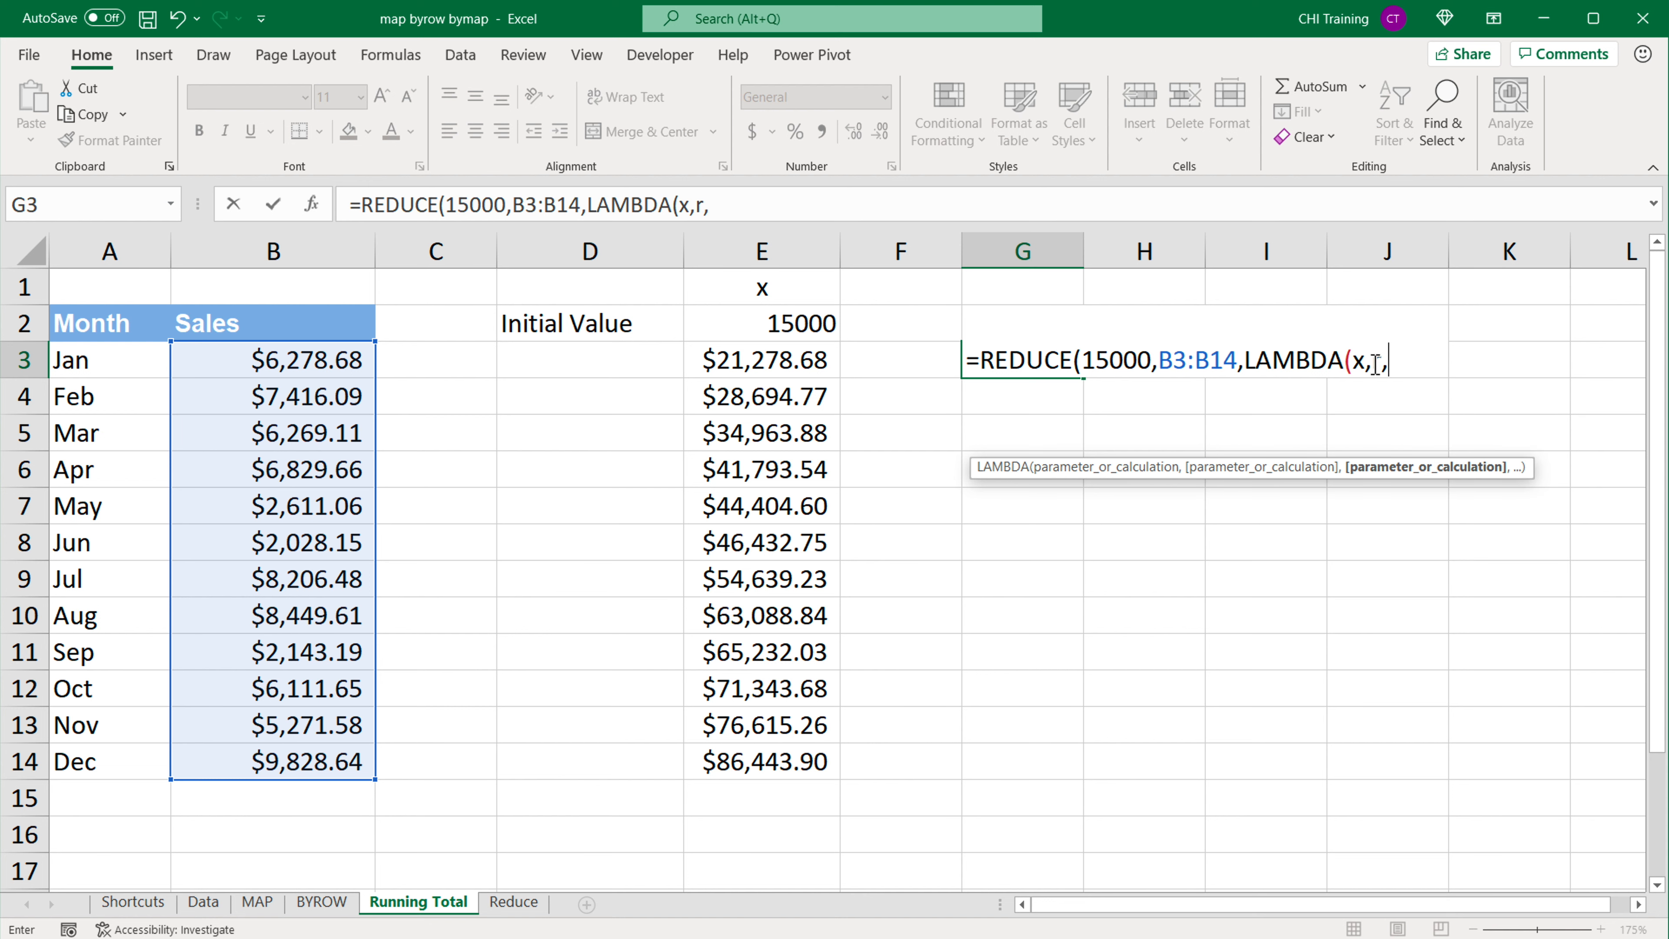
double_click(1357, 363)
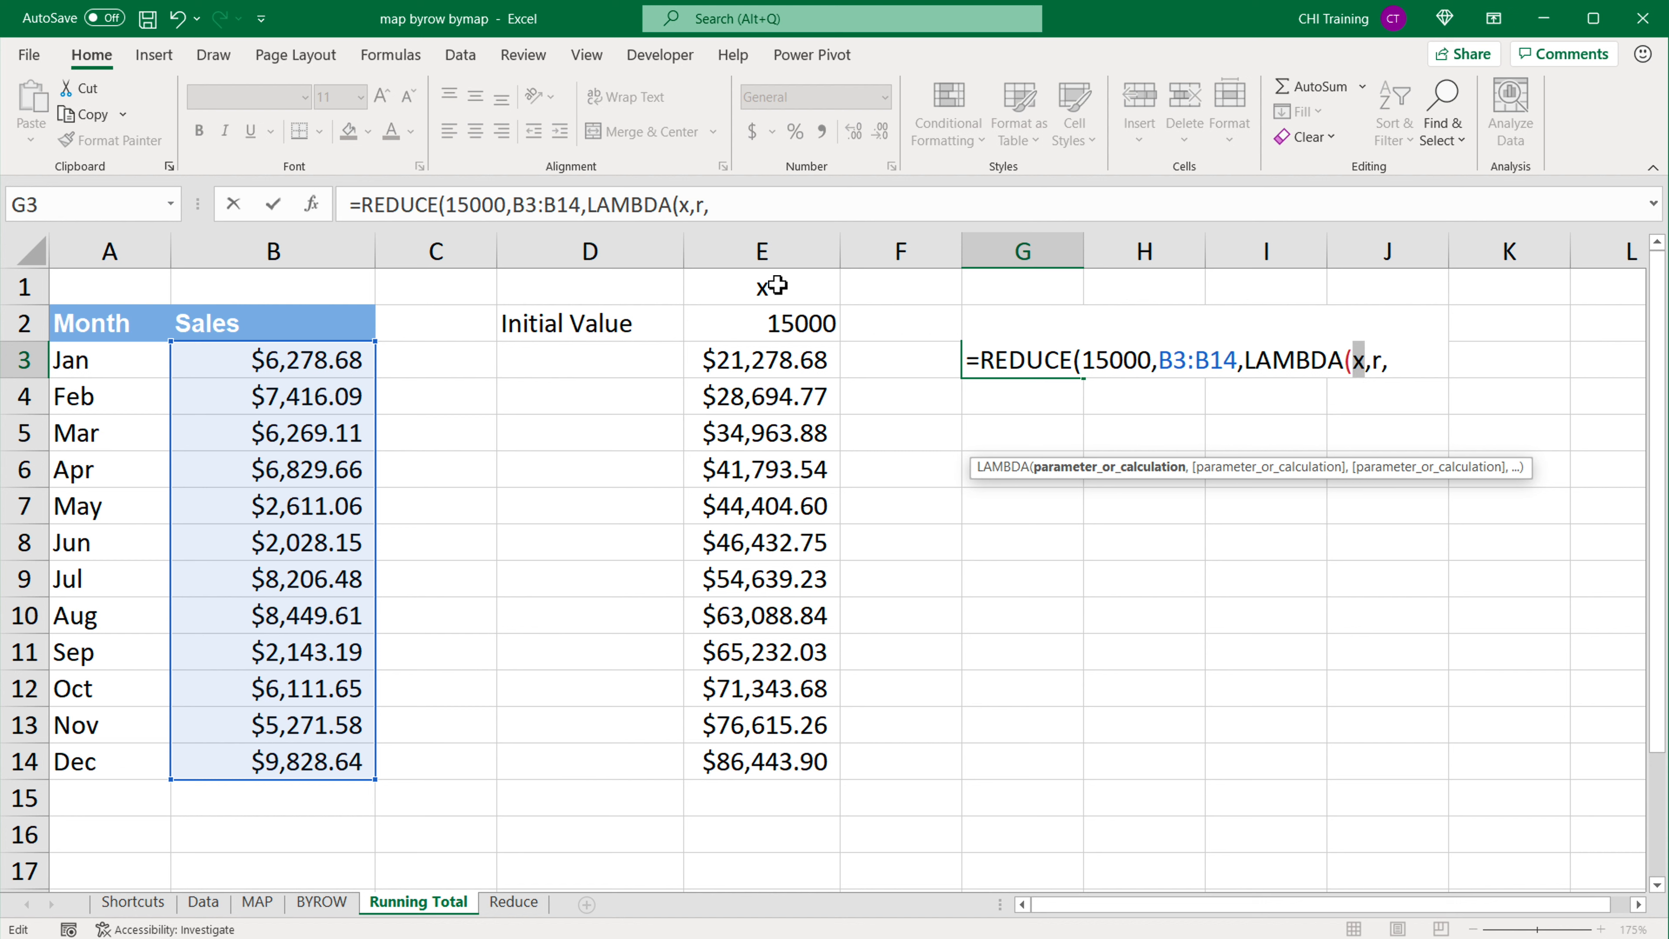
double_click(1375, 360)
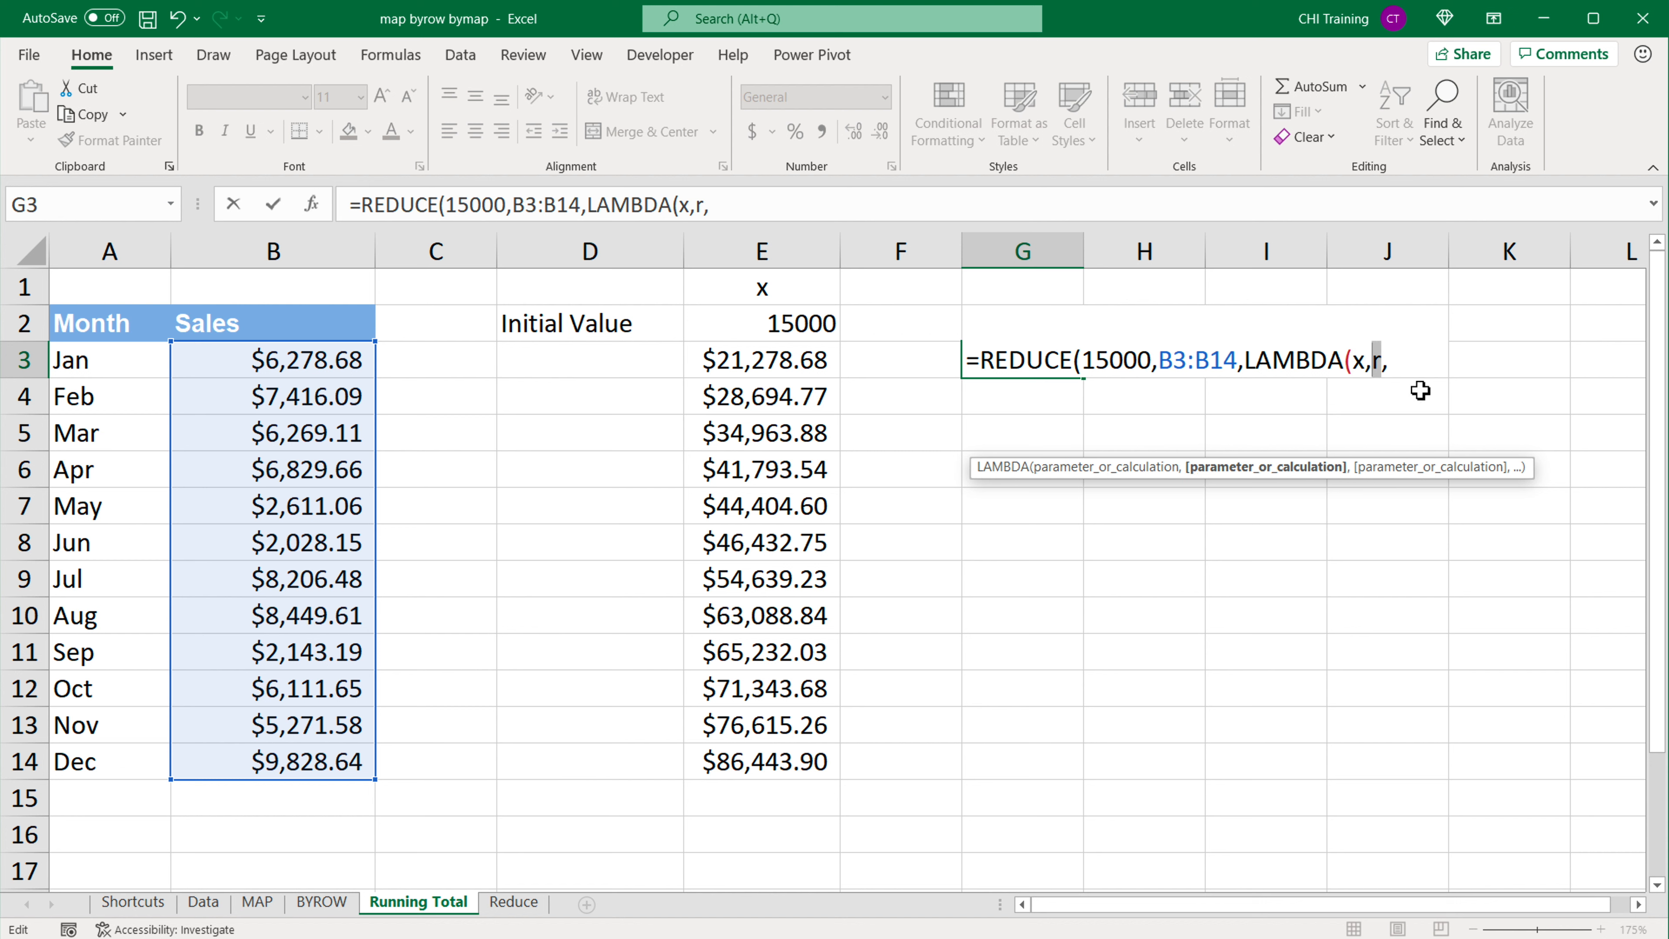
click(1410, 367)
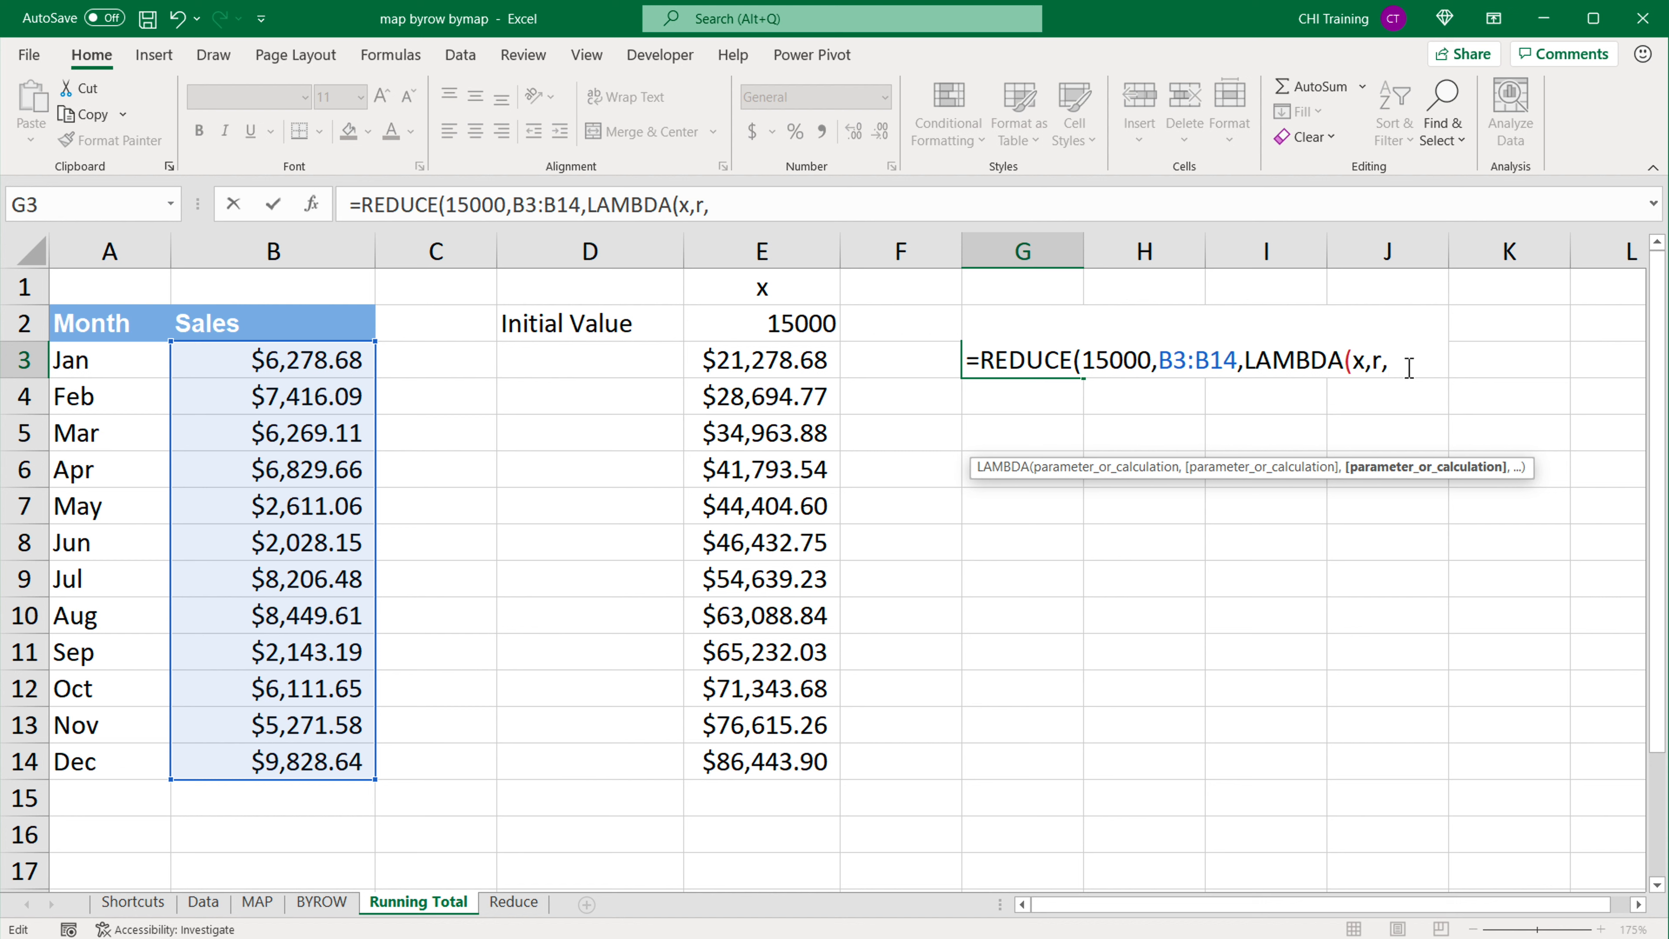
text(x+r)))
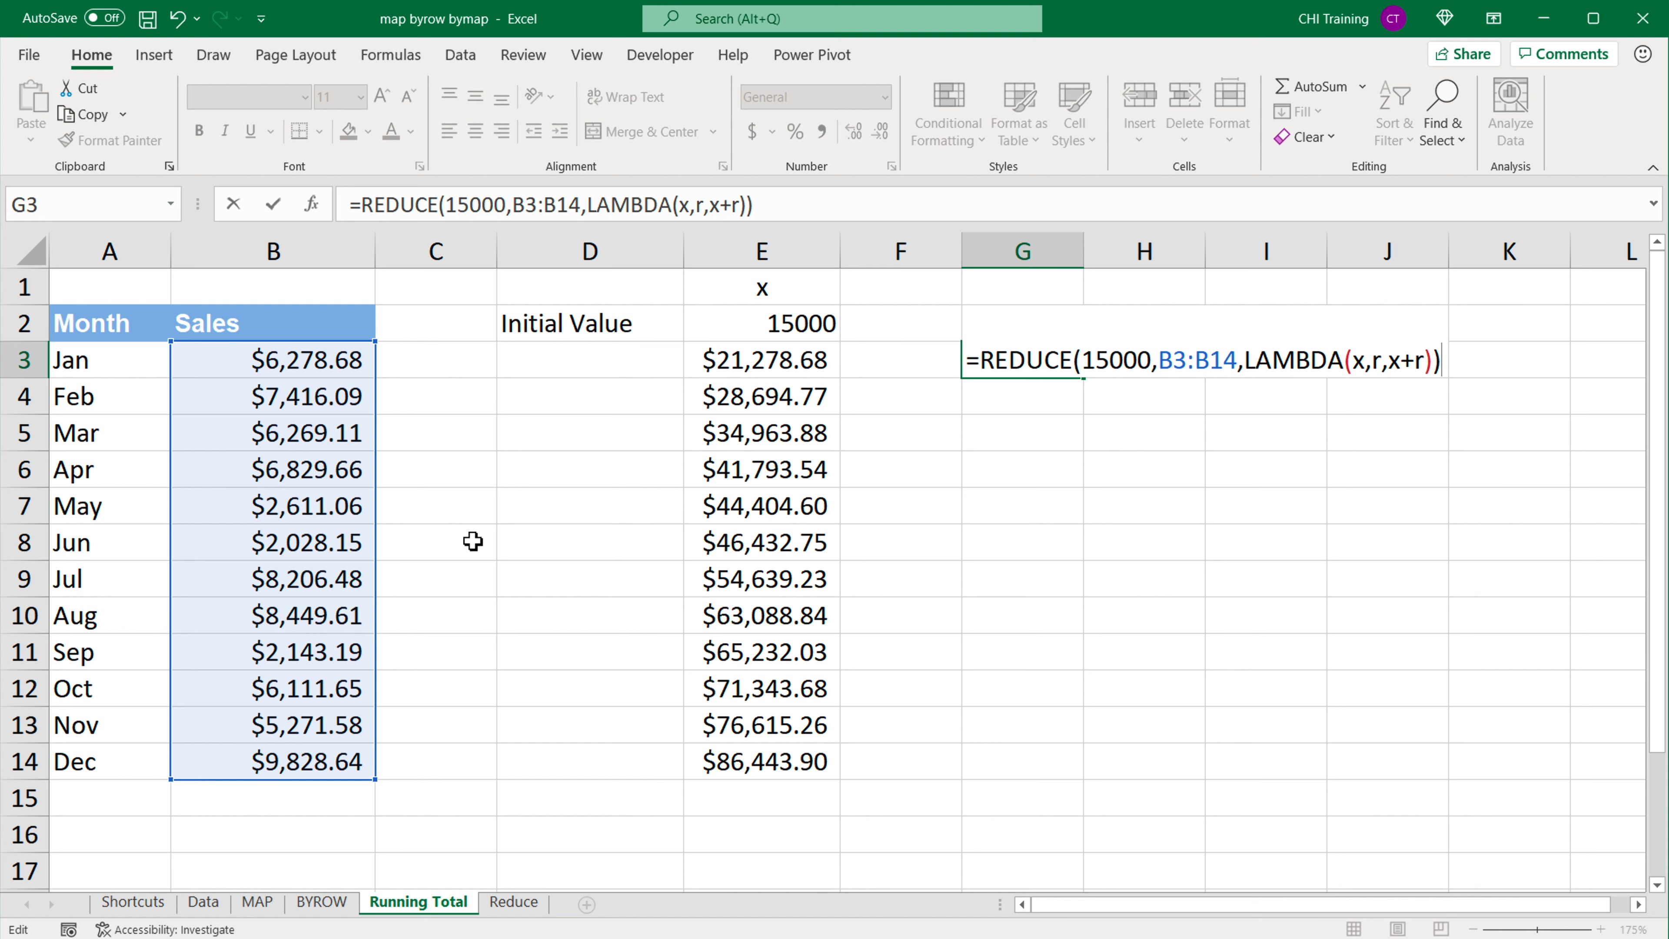
Step: Enter the REDUCE formula in G3 and compare its result with the December running total in E14
key(Return)
click(1007, 368)
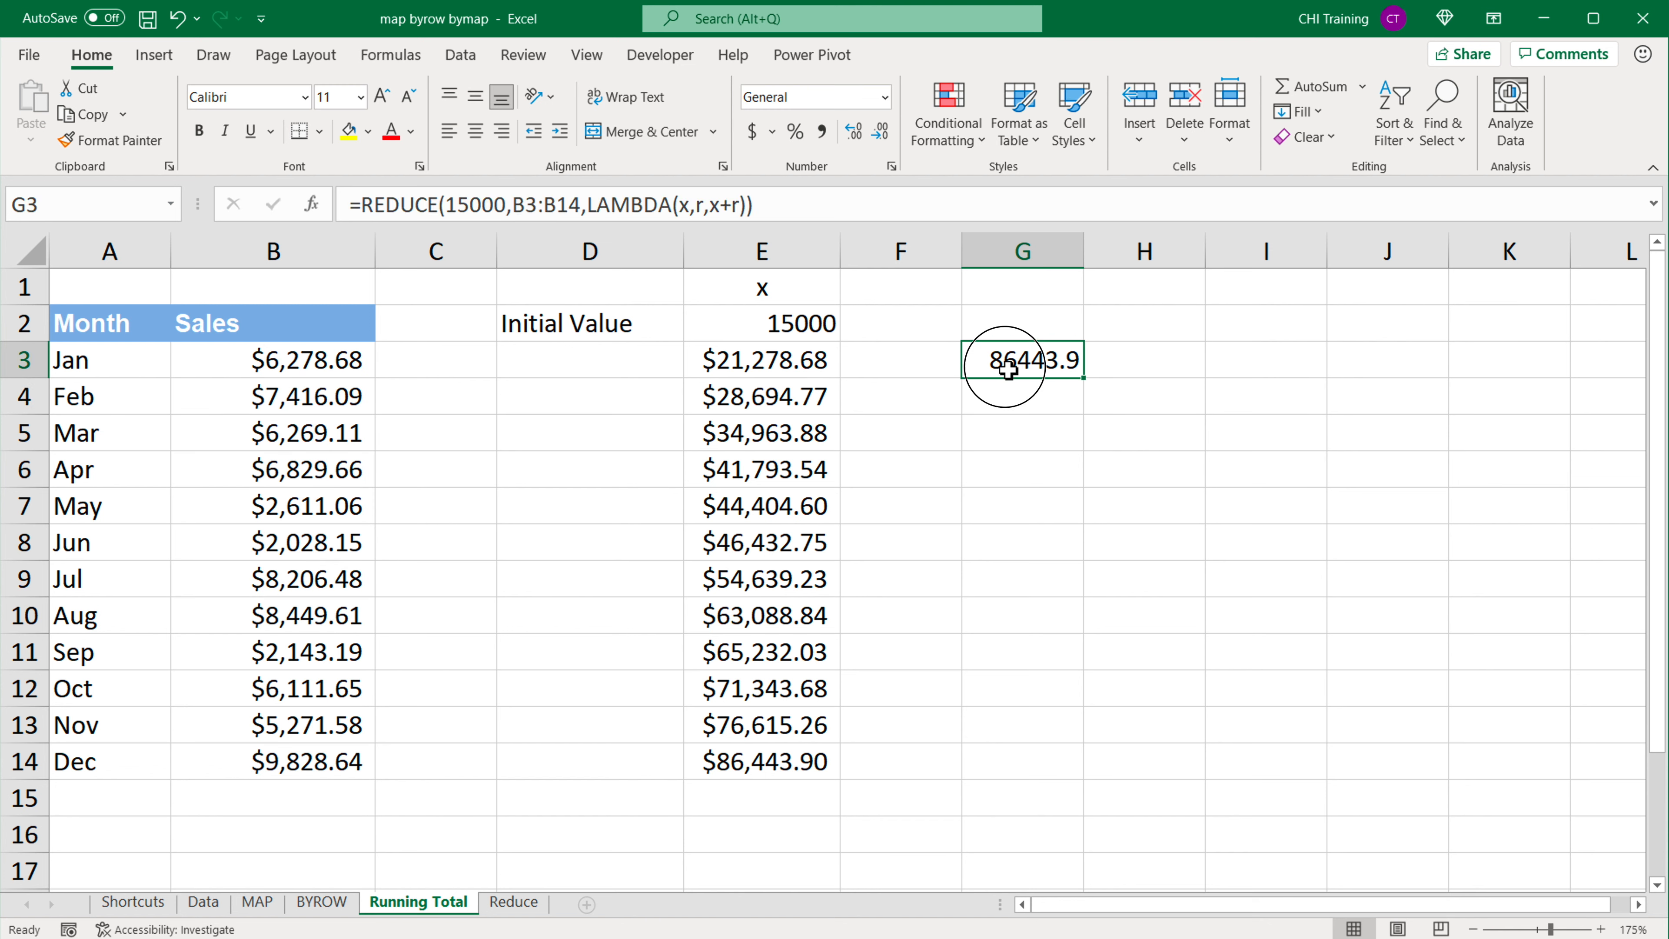
click(776, 761)
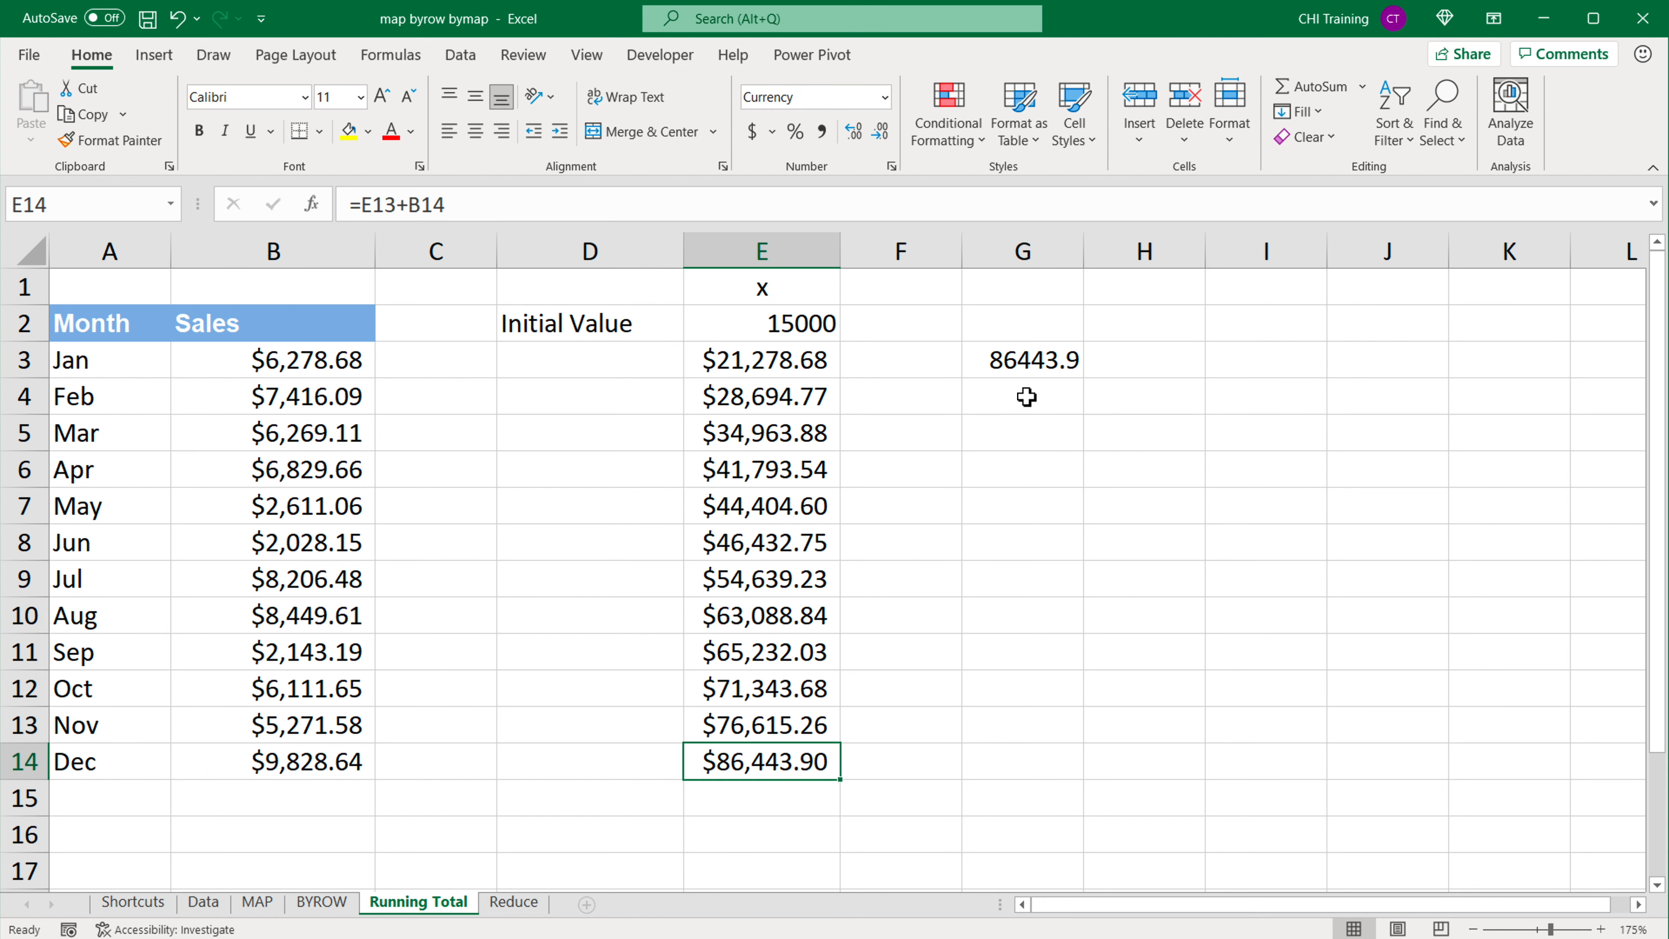
click(1051, 360)
Step: Clear the manual running total, its label and its initial value from D1:E14
drag(773, 289, 749, 772)
drag(551, 276, 808, 756)
key(Delete)
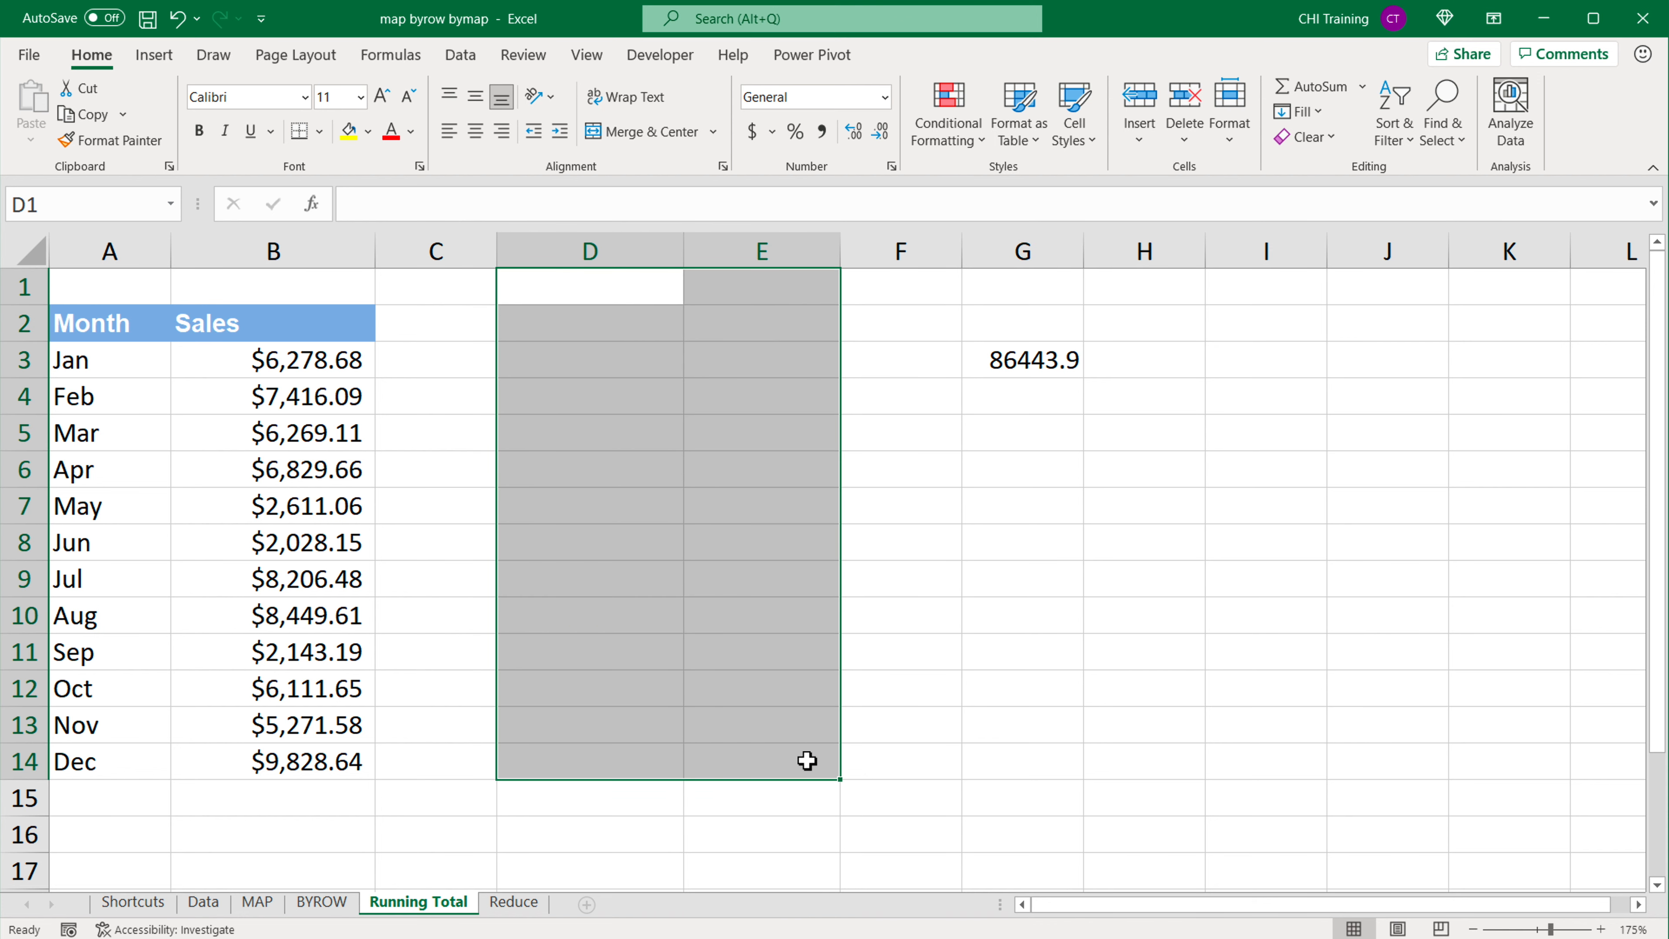
Step: Apply the accounting number format to G3 and open its REDUCE formula for review
click(1044, 363)
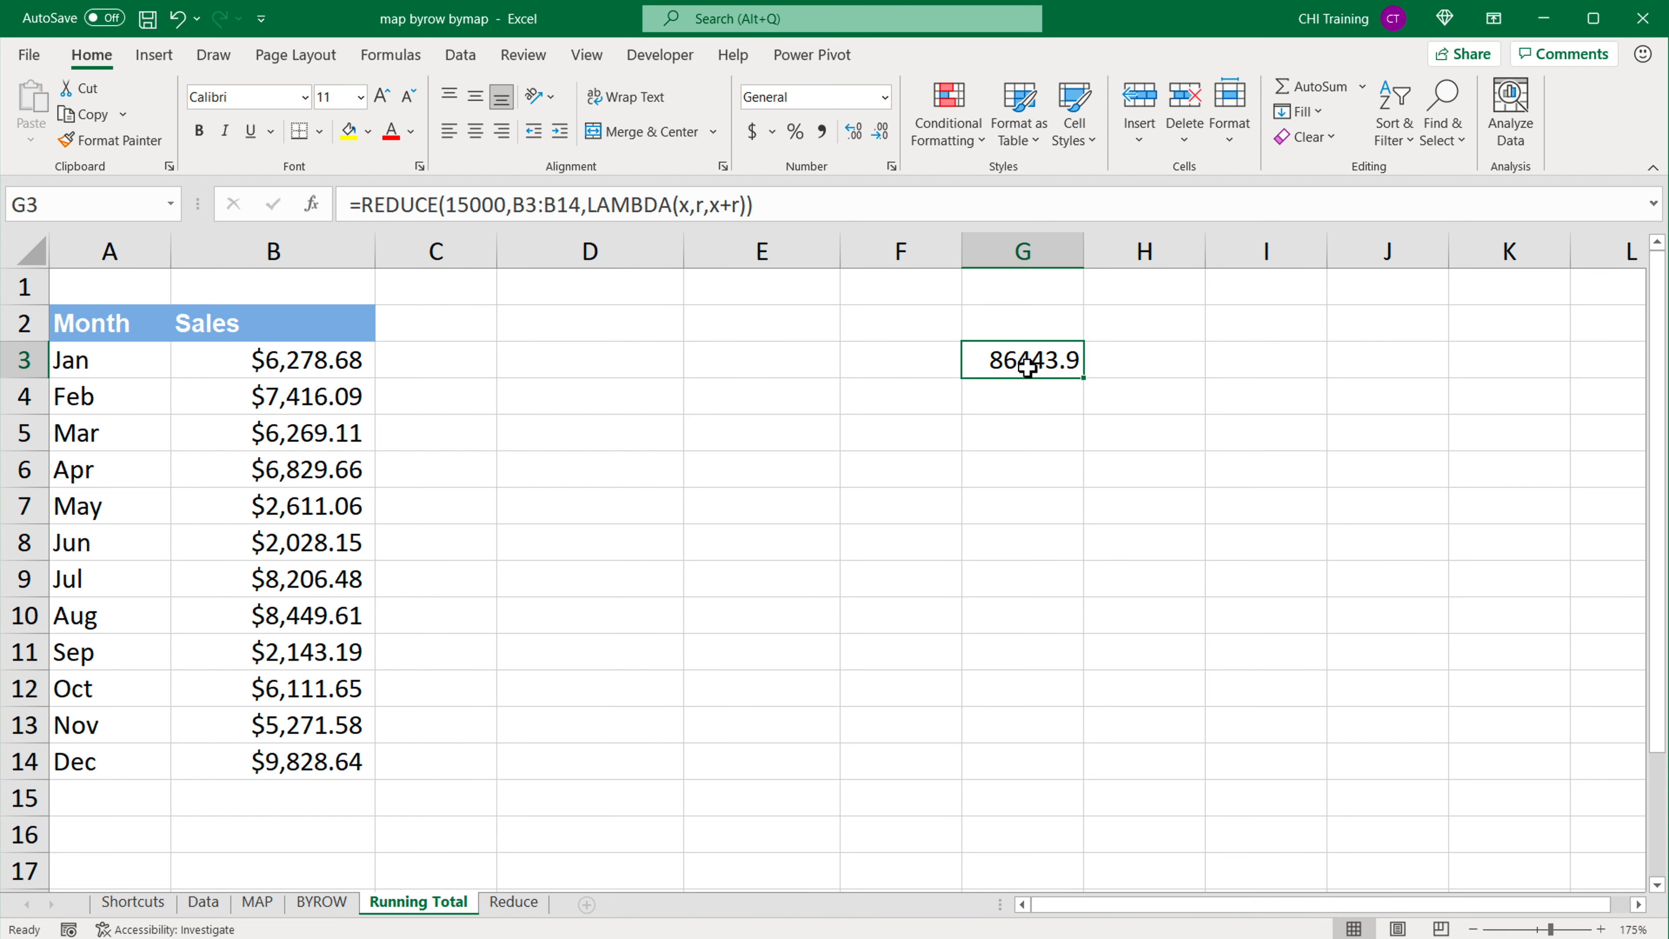
click(755, 132)
double_click(1053, 361)
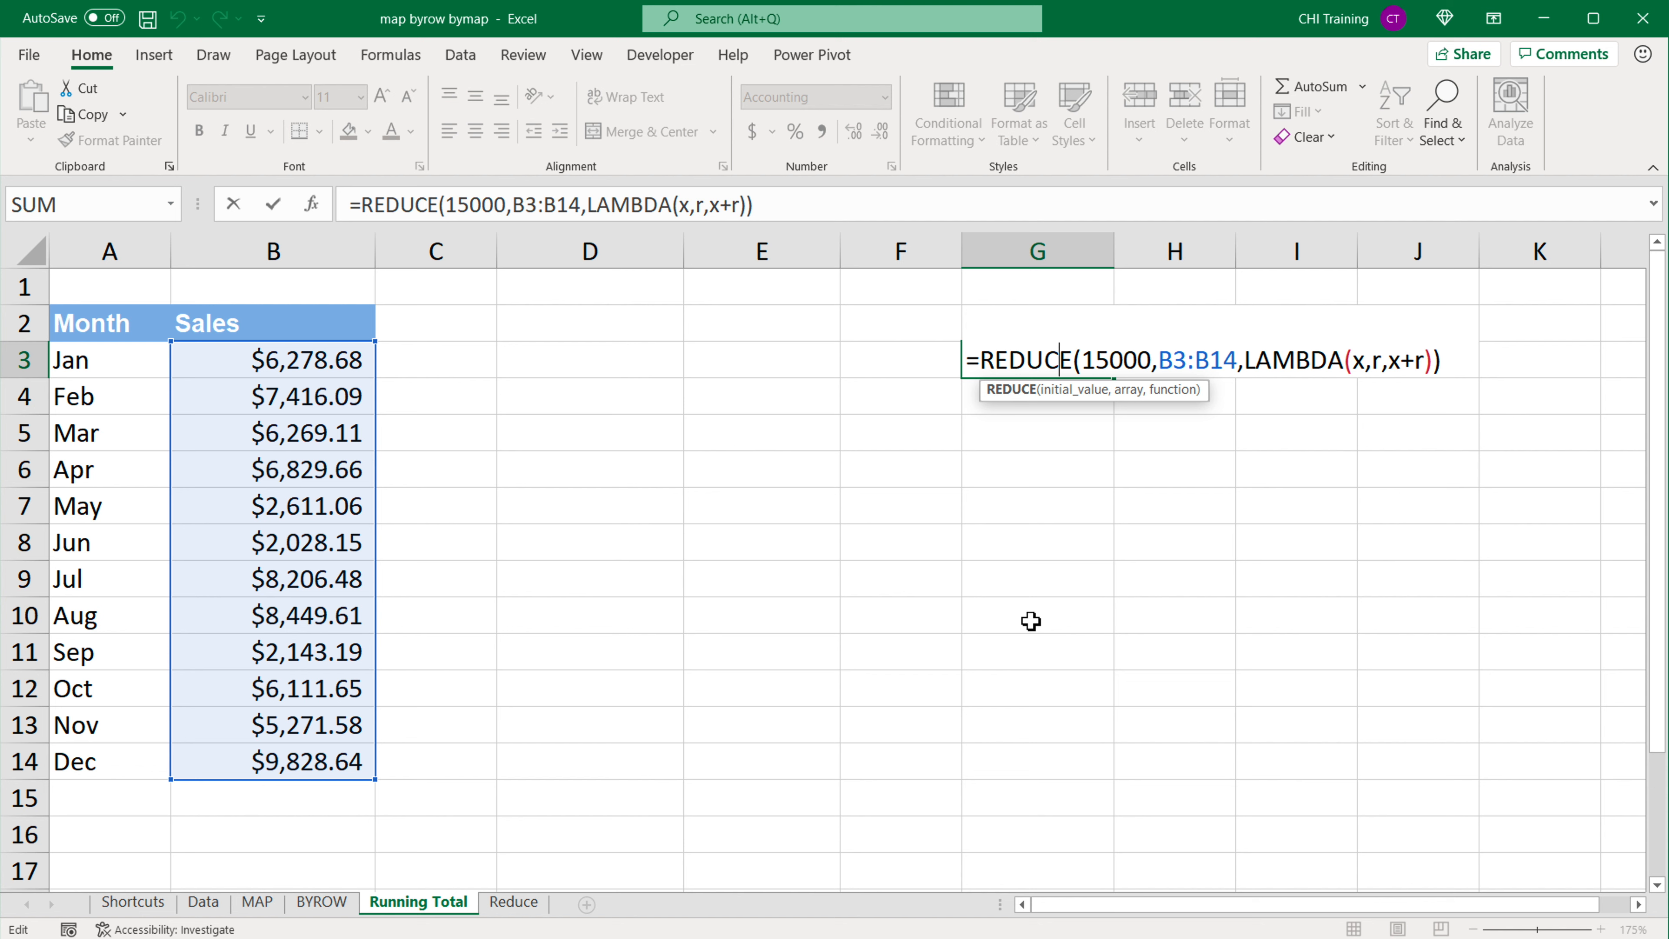
Step: Close the formula without changes, and undo both the accounting format on G3 and the clearing of D1:E14
key(Escape)
key(ctrl+z)
key(ctrl+z)
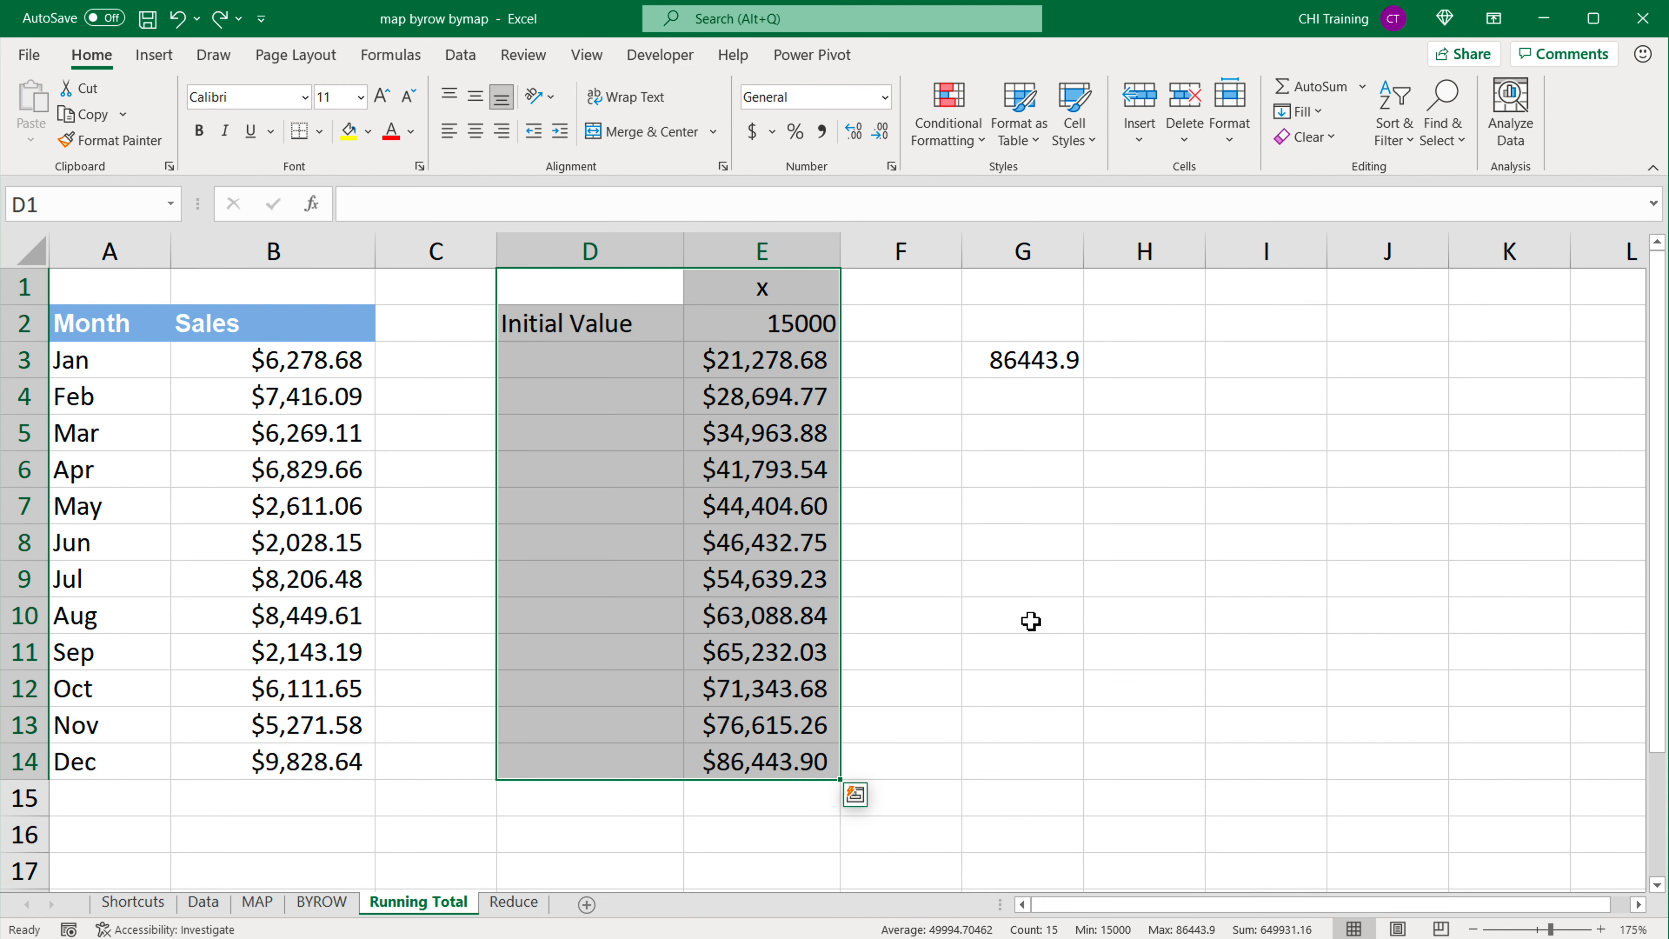
click(1032, 527)
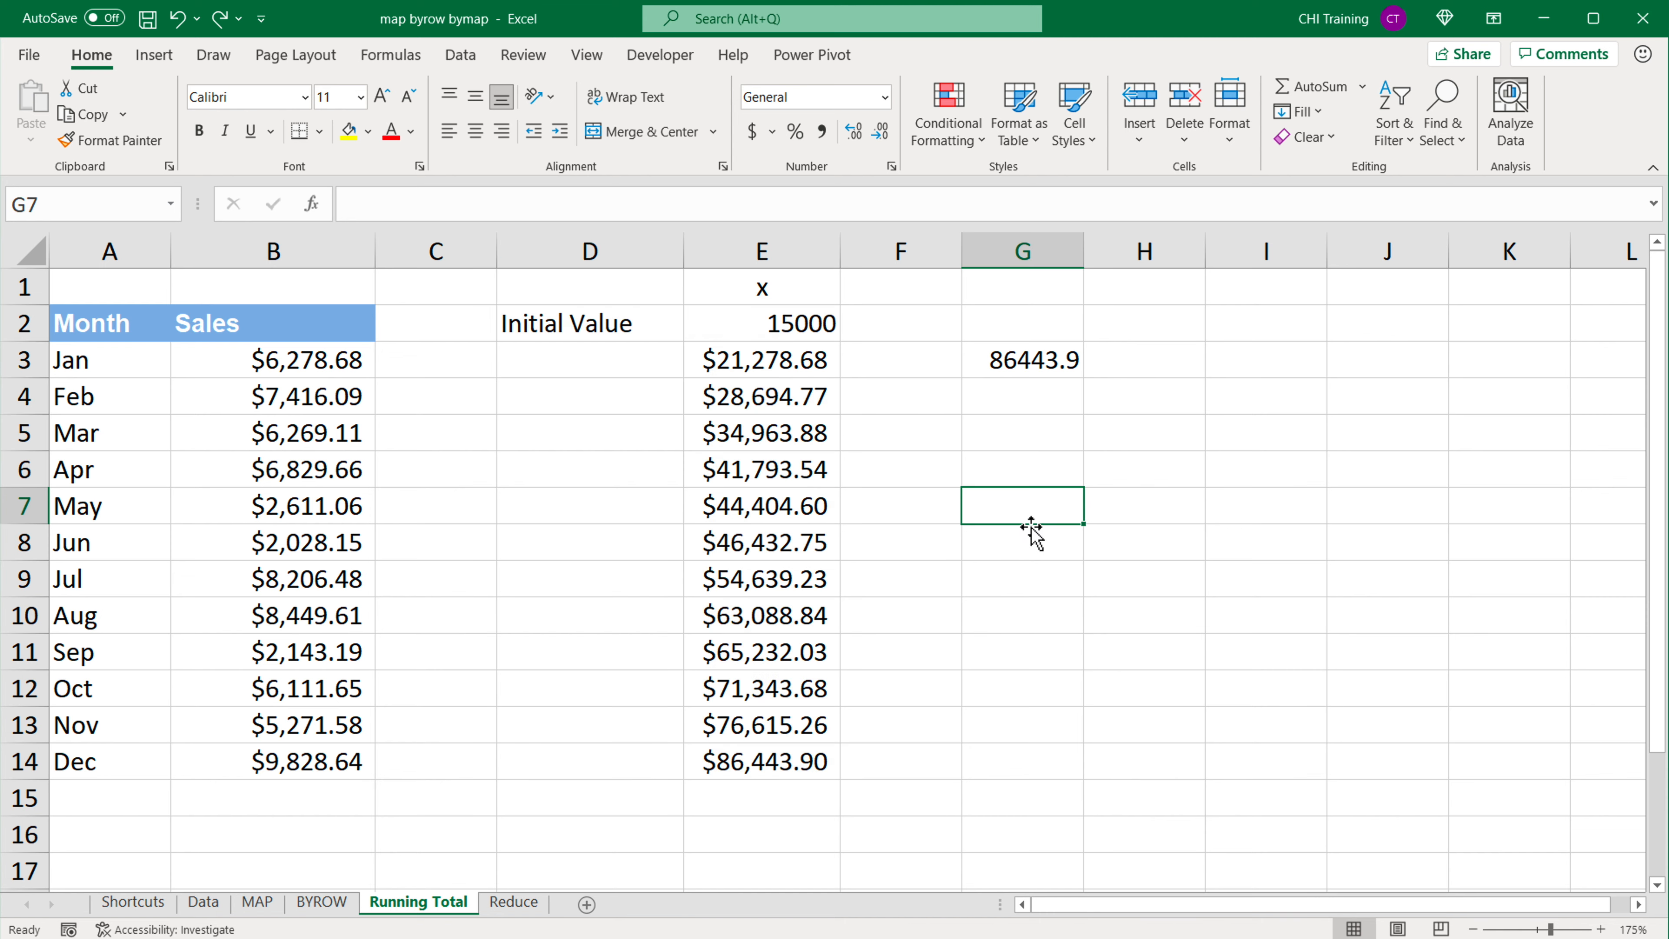
Step: Switch to the Reduce sheet and examine the punctuation in the category texts in A2:A9
click(514, 902)
click(345, 286)
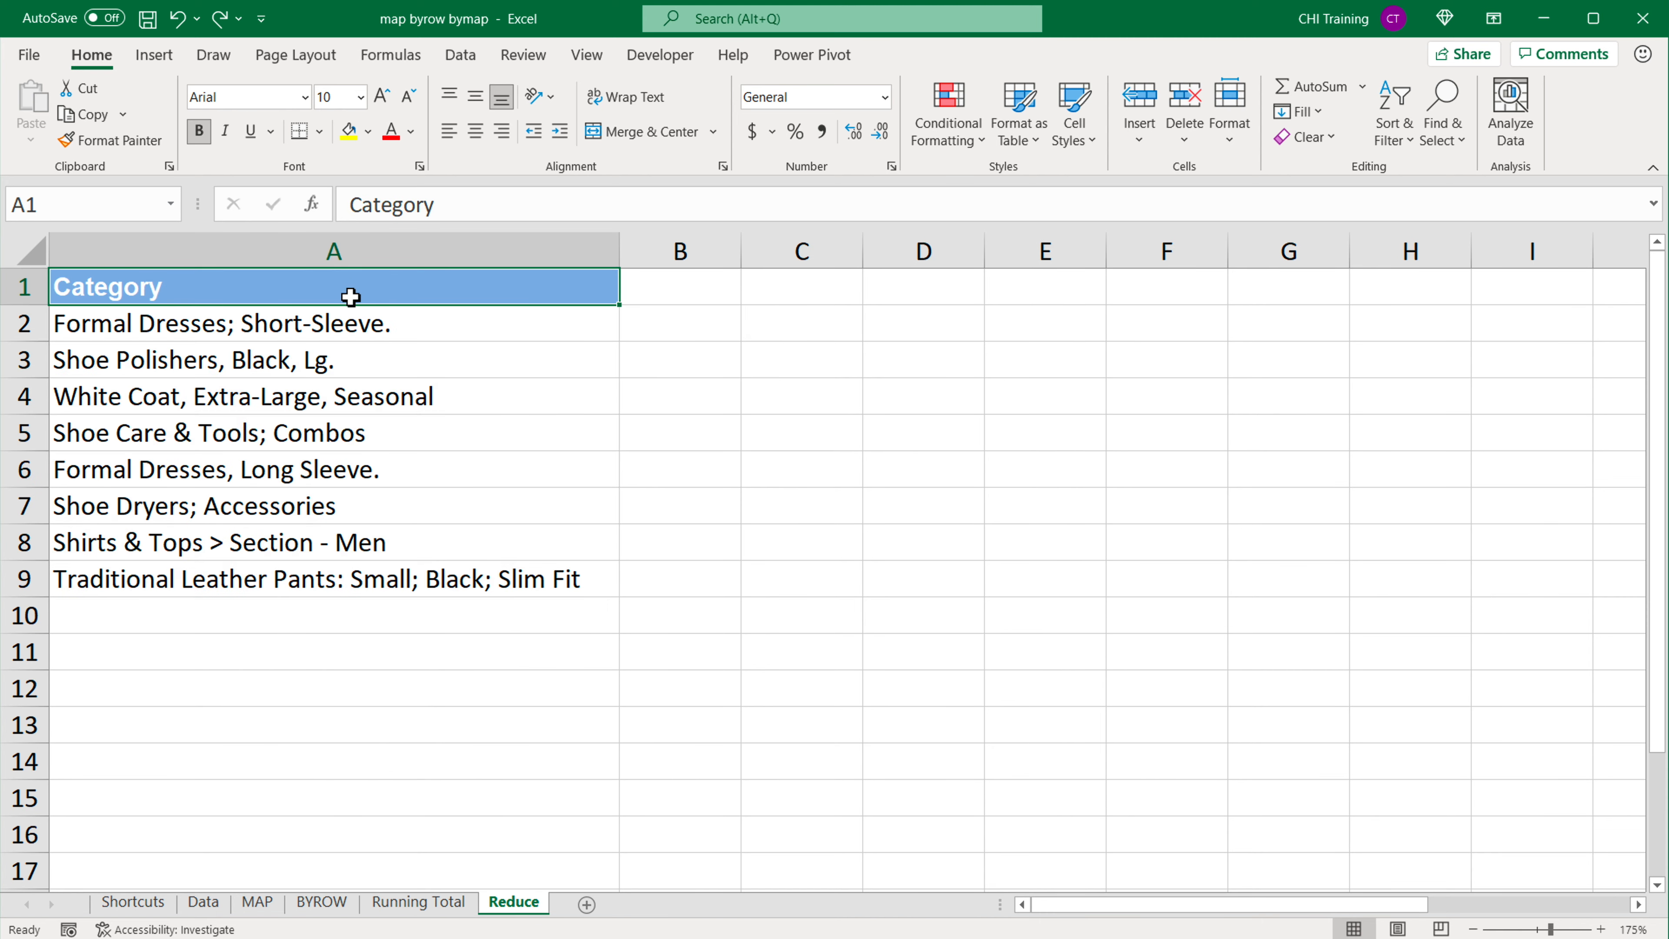
ctrl+scroll(351, 297, up, 2)
ctrl+scroll(355, 302, down, 2)
drag(305, 324, 318, 570)
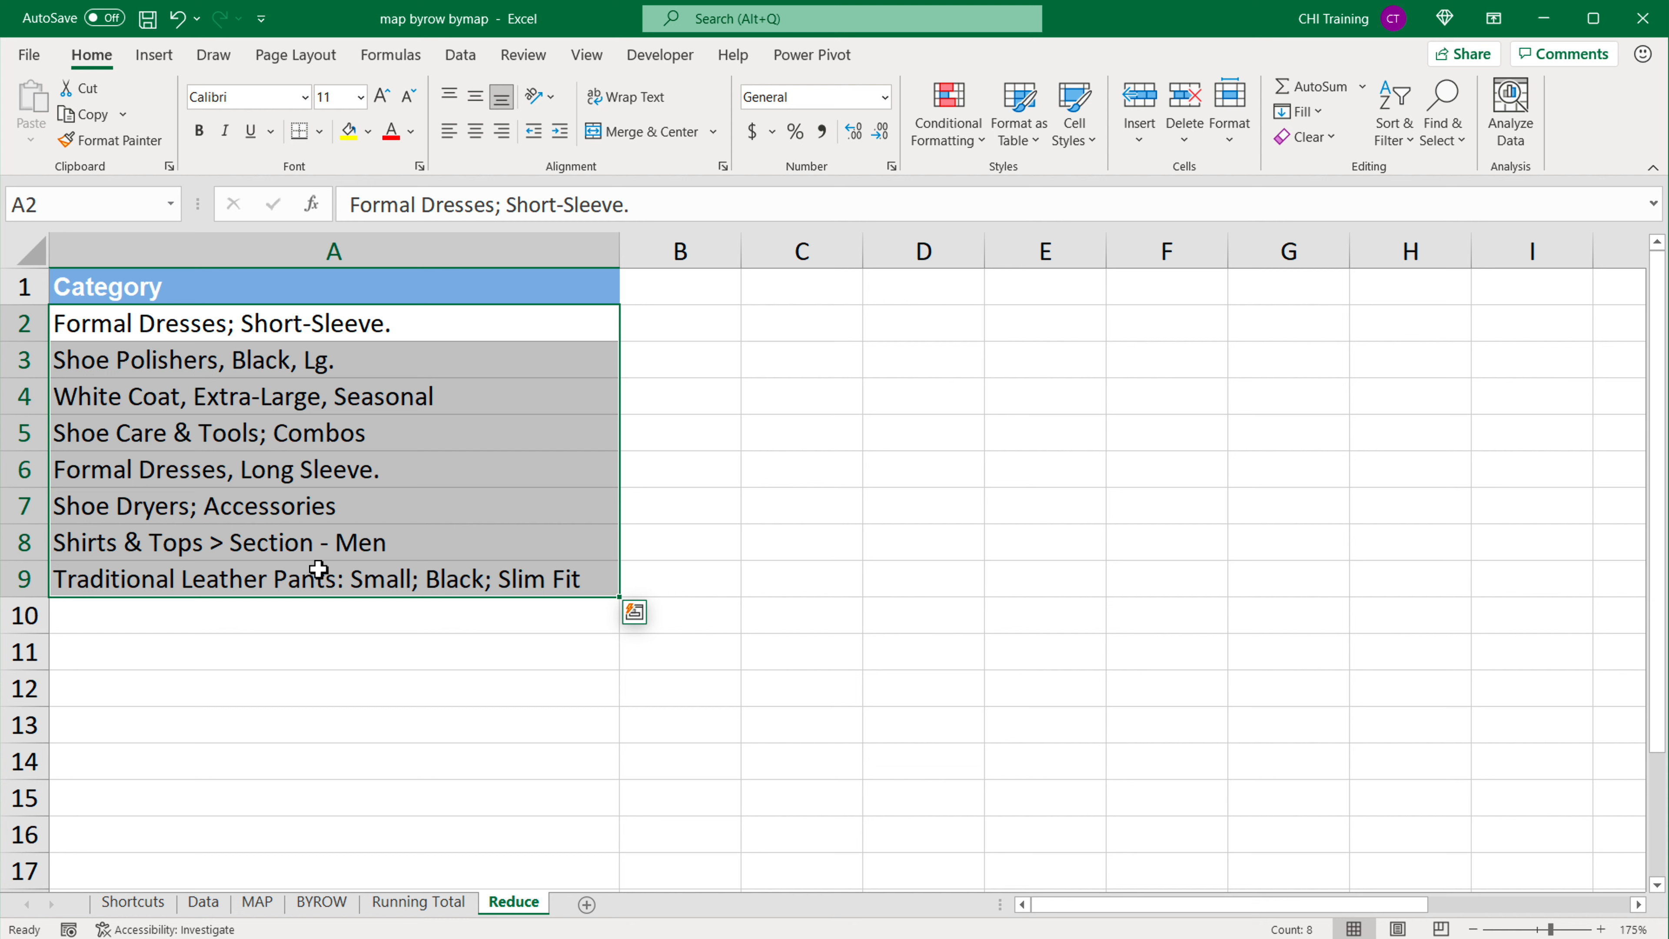
click(641, 335)
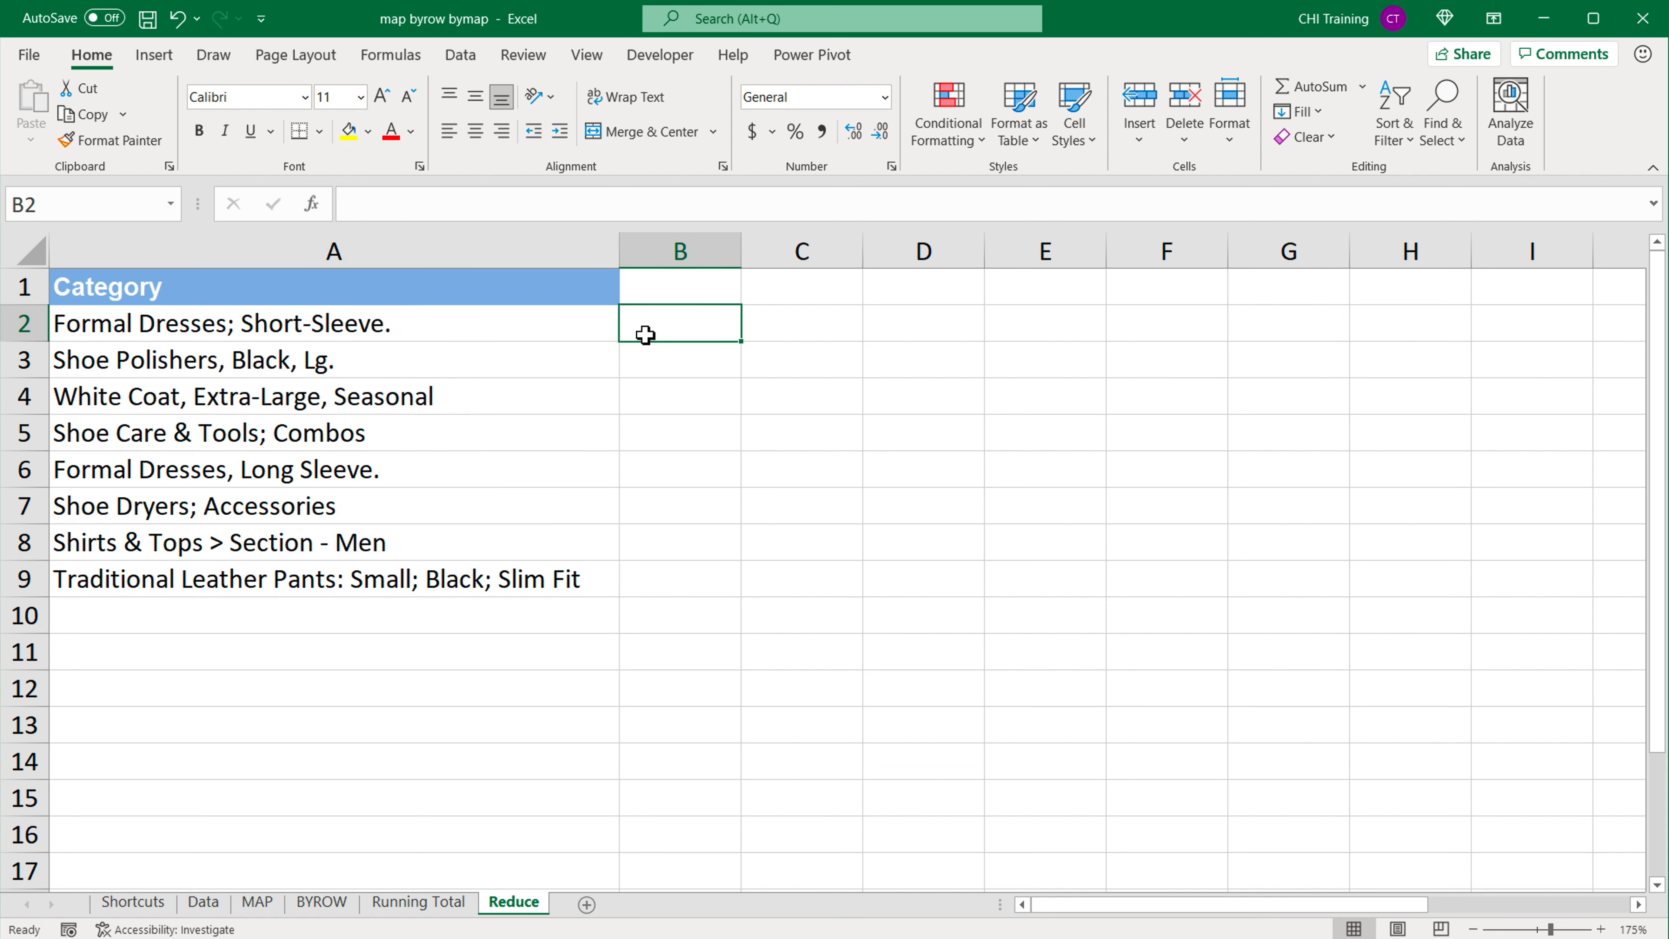
Step: Copy the category text from A2 into cell F1
click(520, 334)
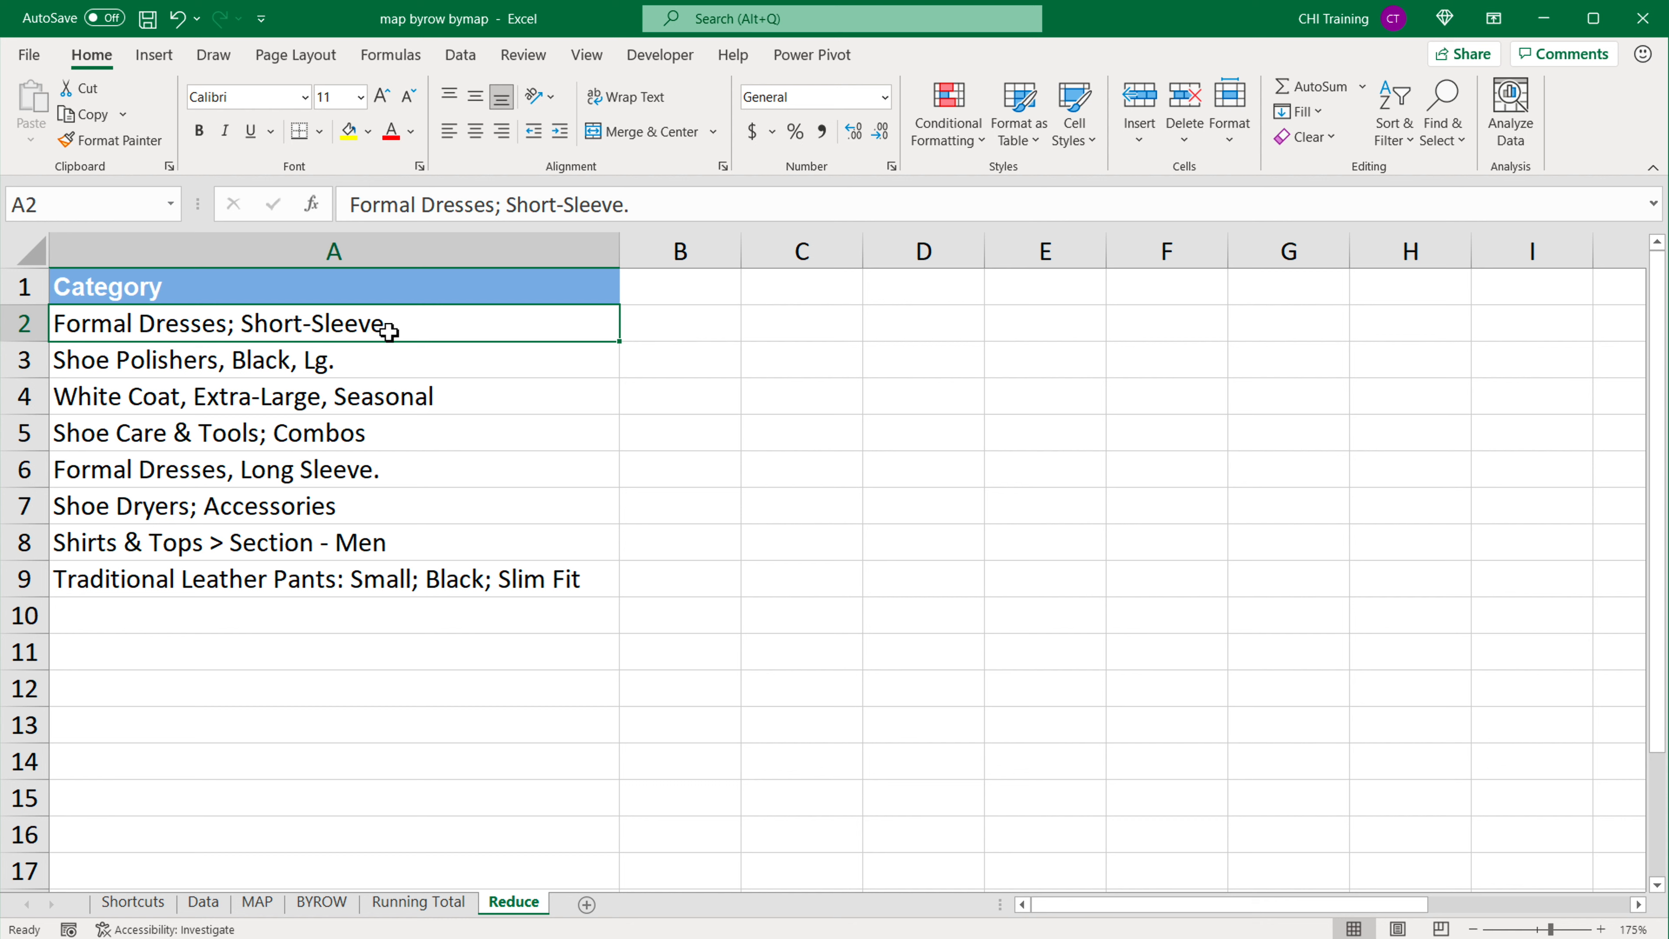
key(ctrl+c)
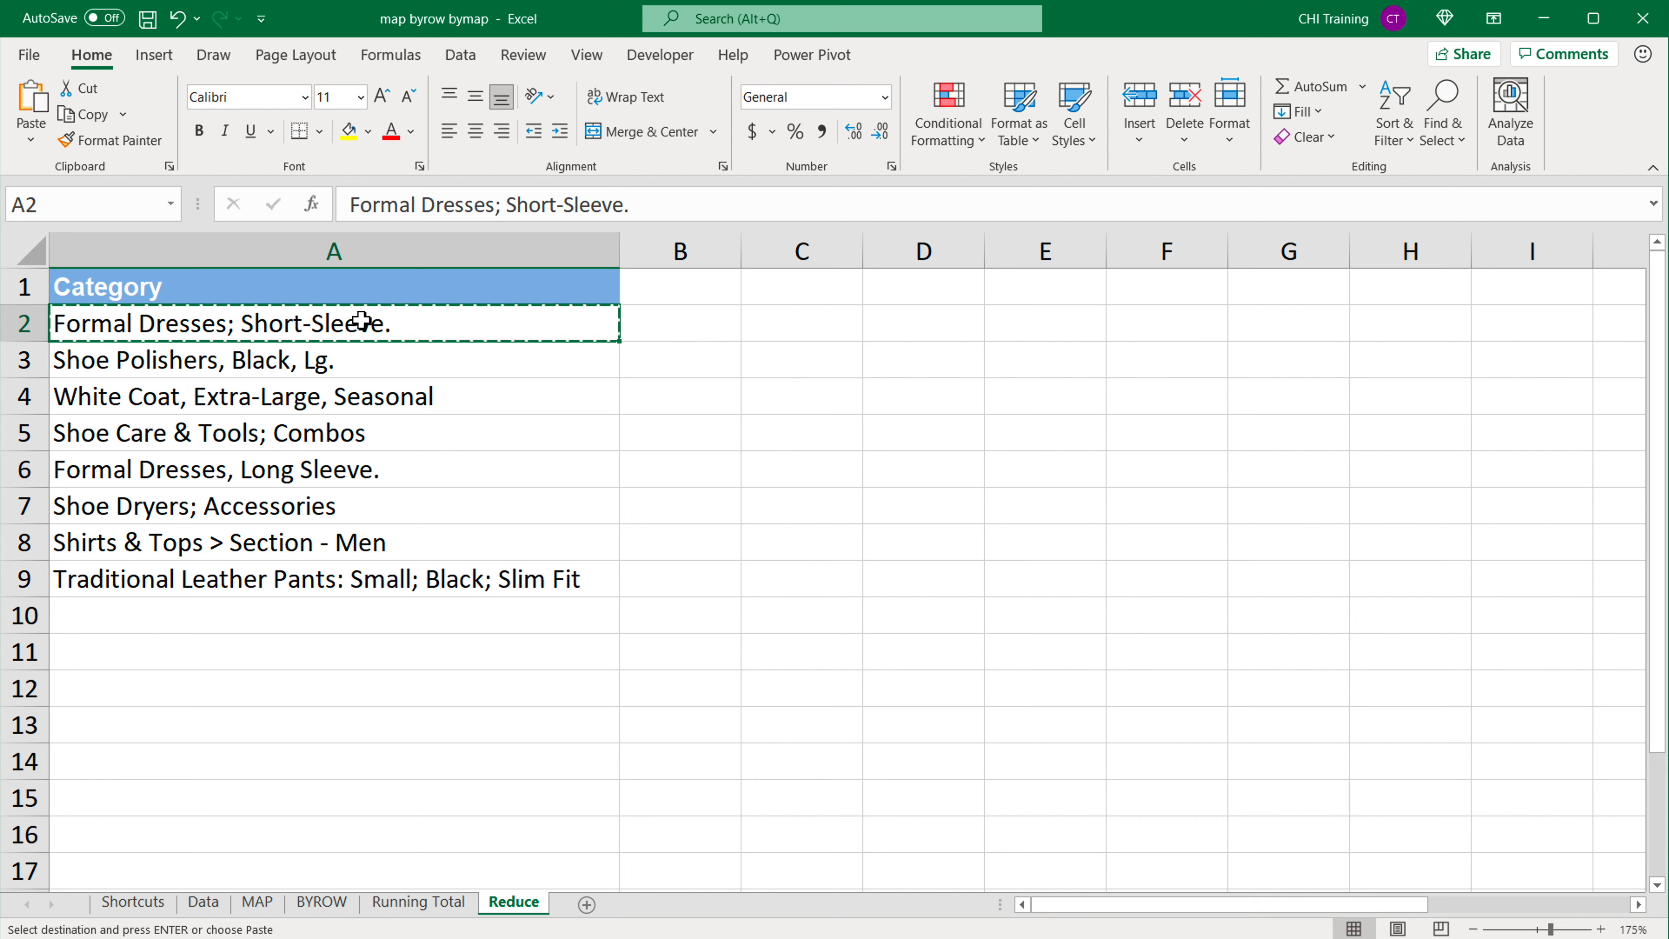
click(1176, 300)
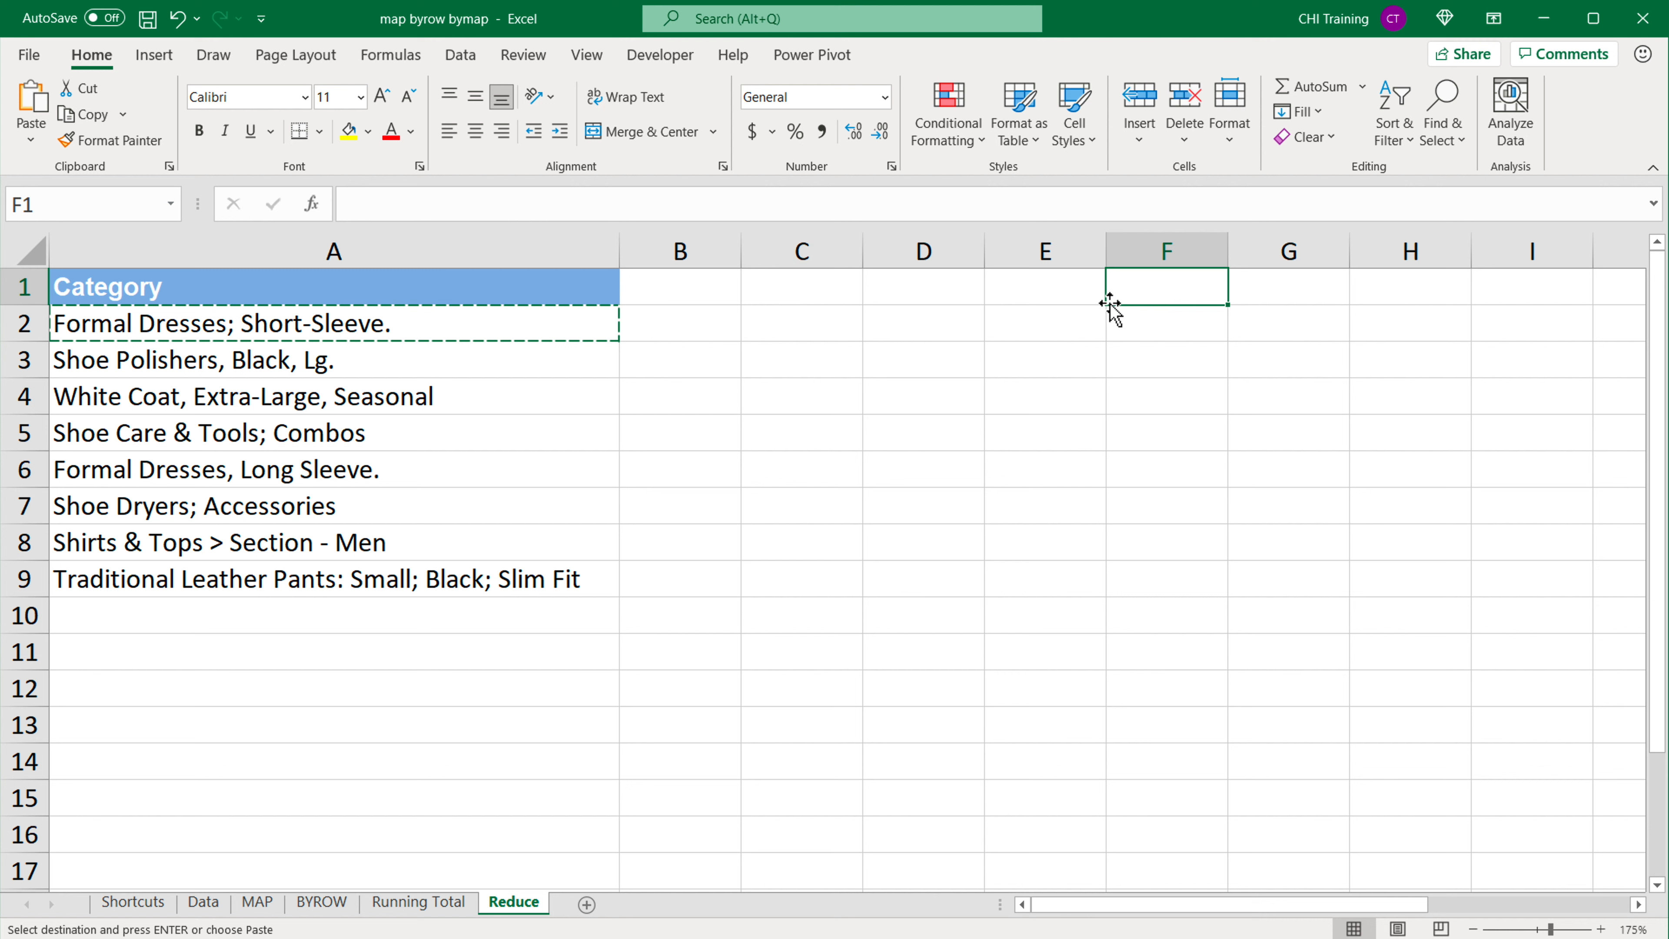
key(ctrl+v)
Step: Label cell E1 "initial" and widen column F to fit the copied category text
click(1099, 287)
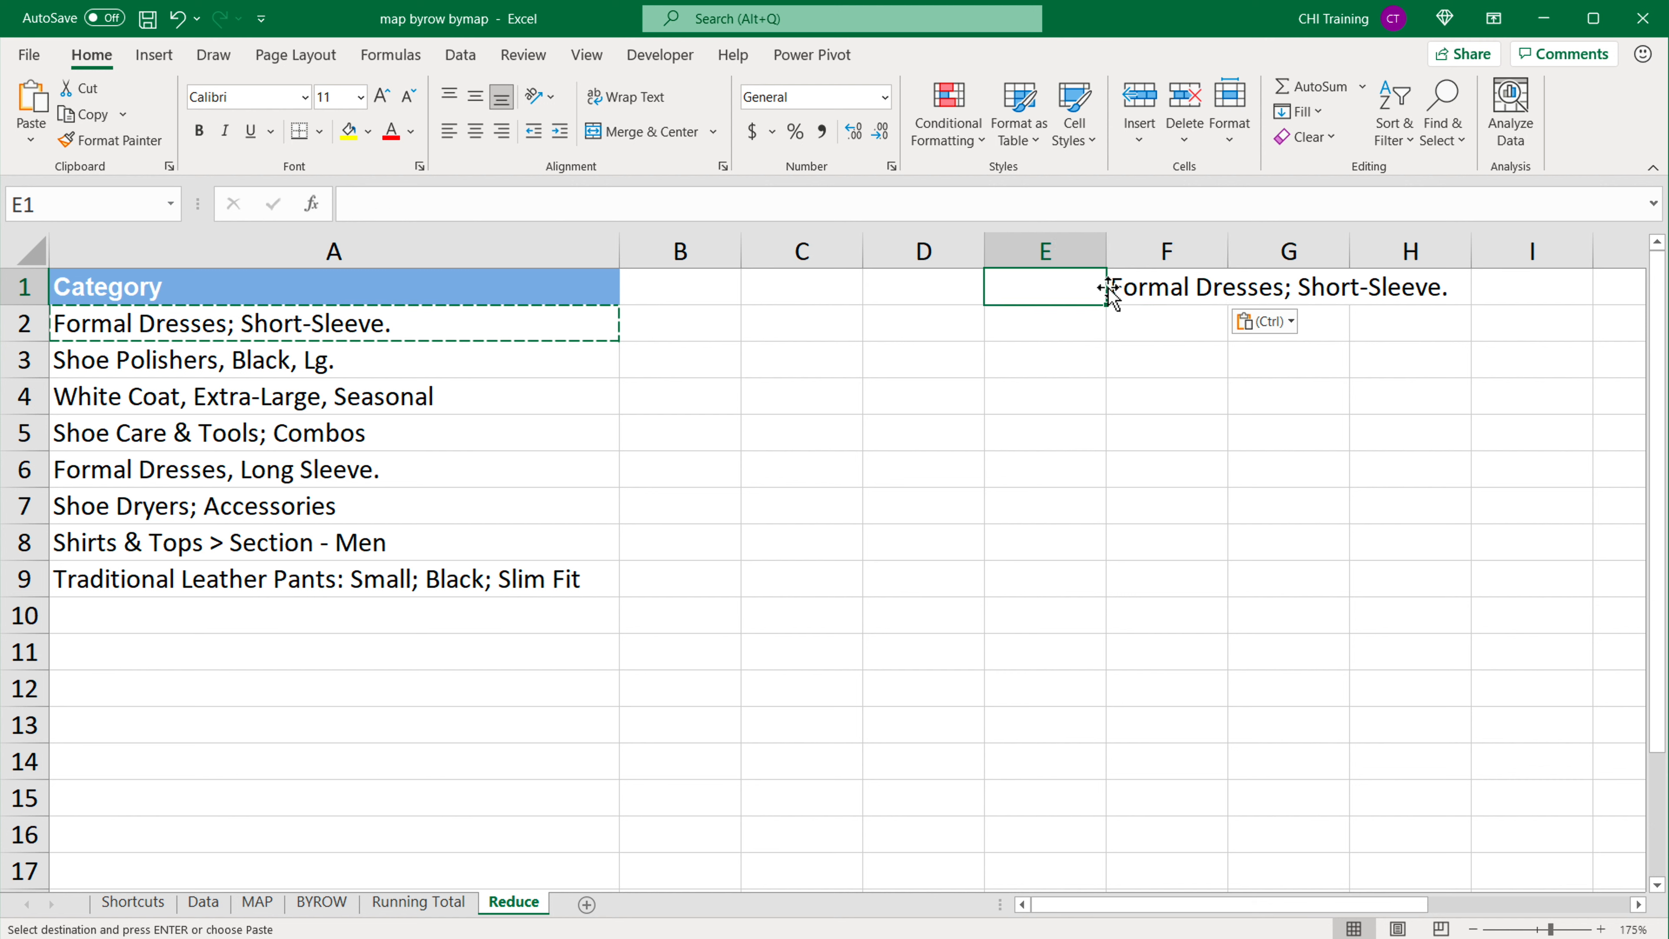
text(initial)
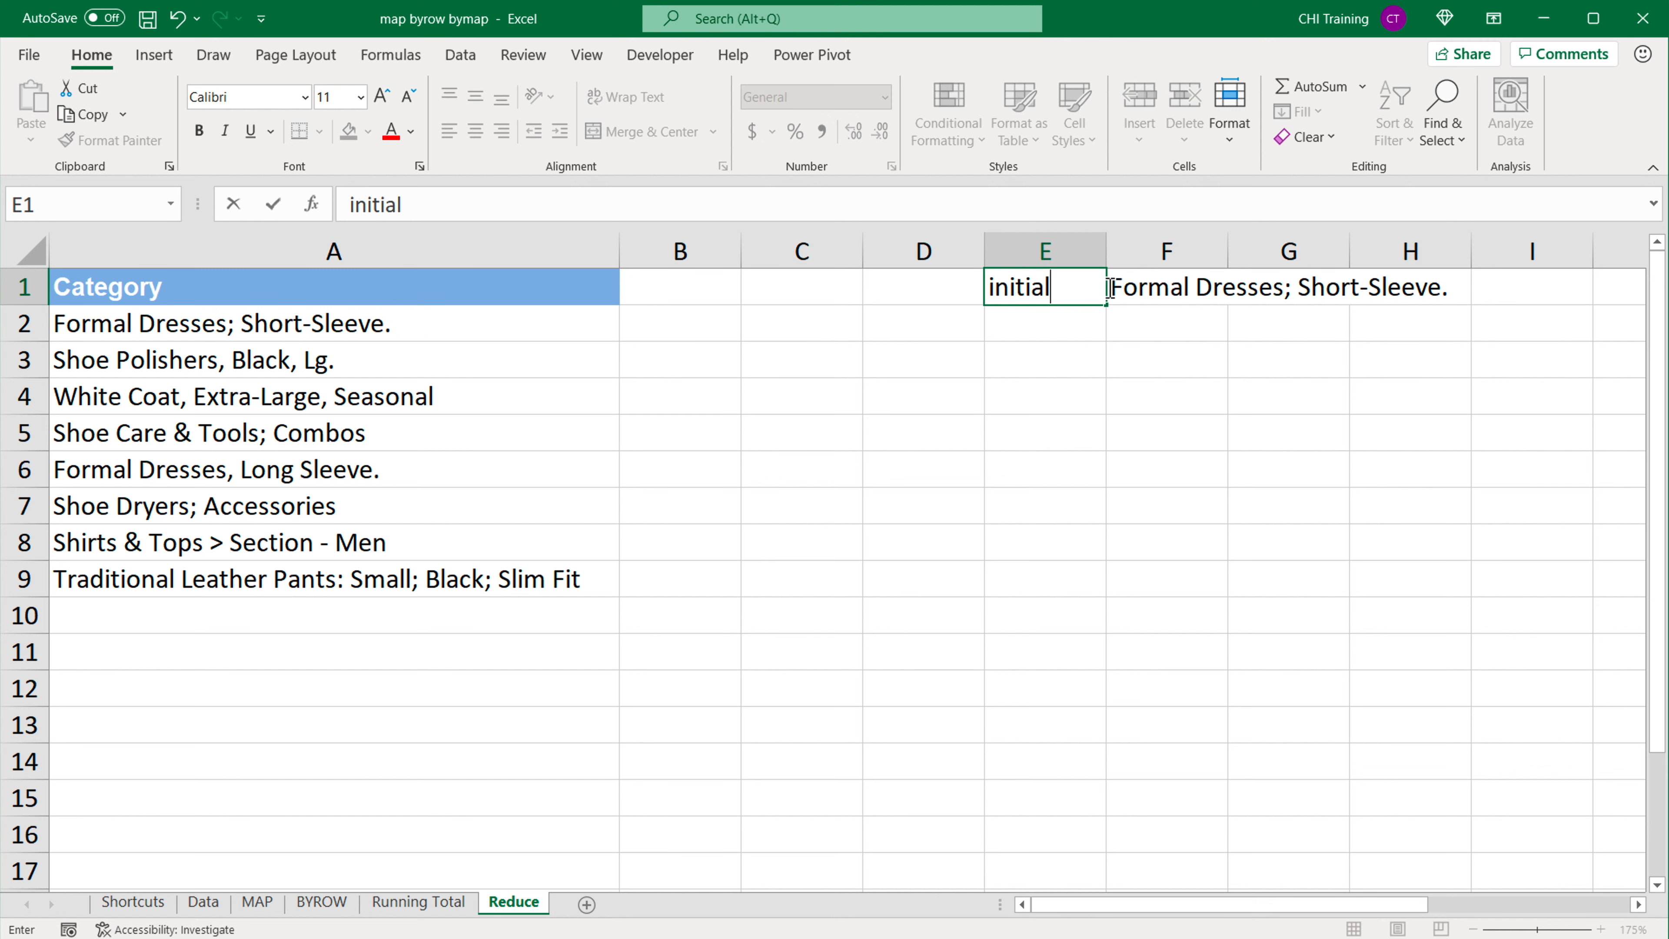
key(Return)
drag(1228, 252, 1456, 260)
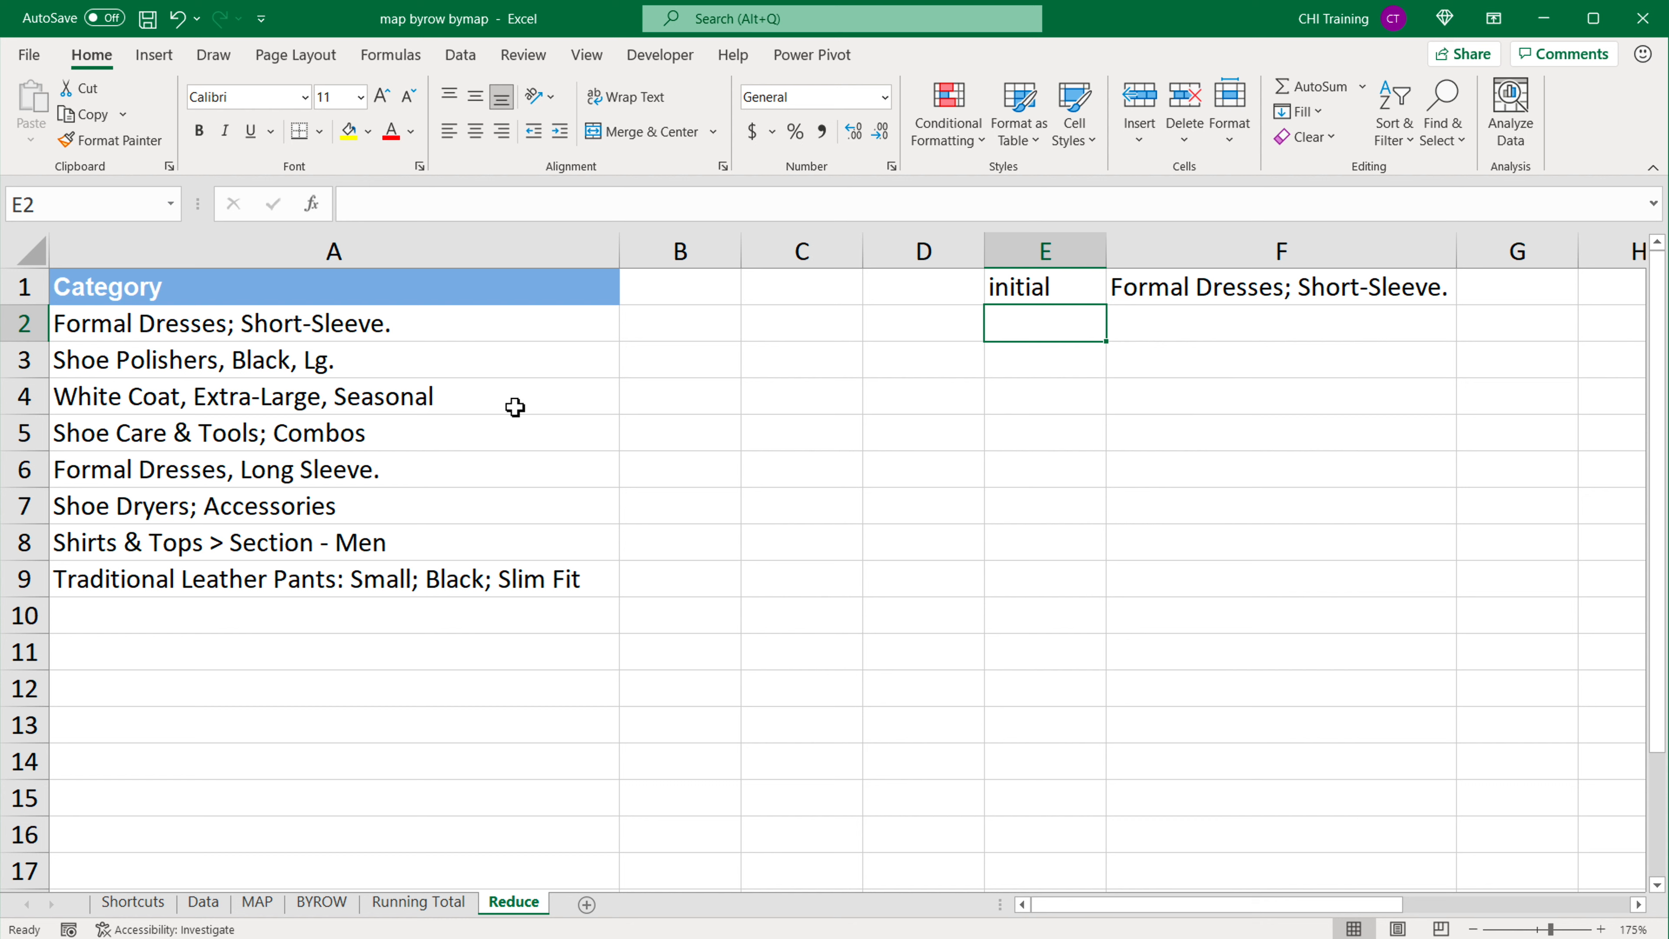
Step: List the characters ; . , and > one per cell in C2:C5
click(832, 329)
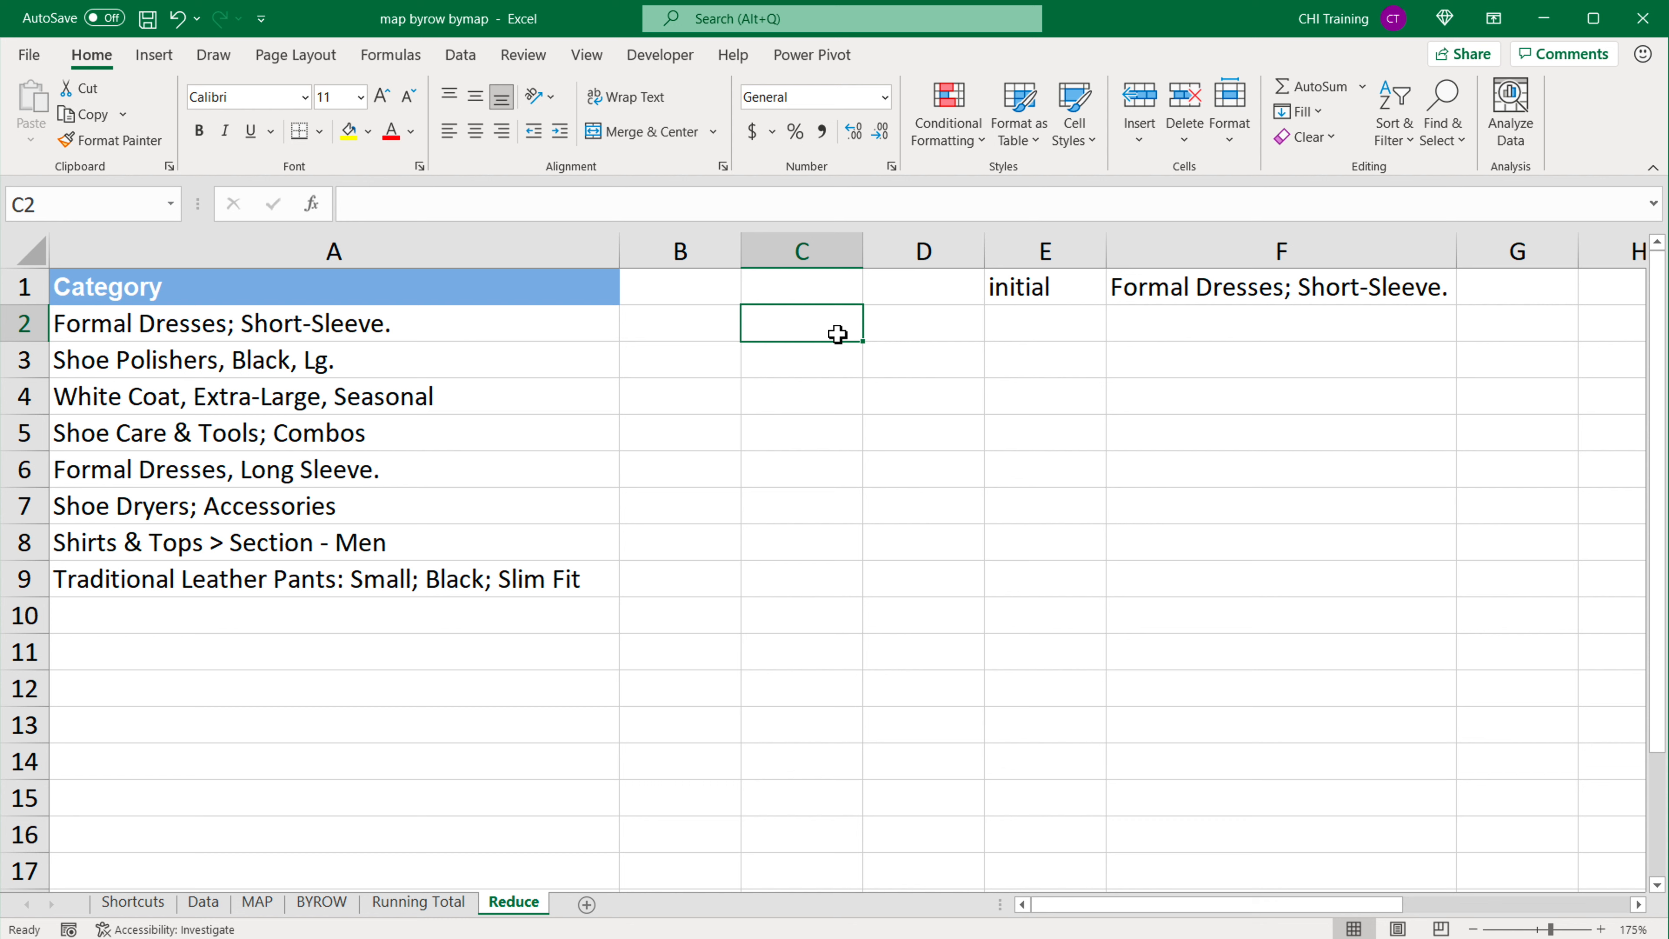
text(;)
key(Return)
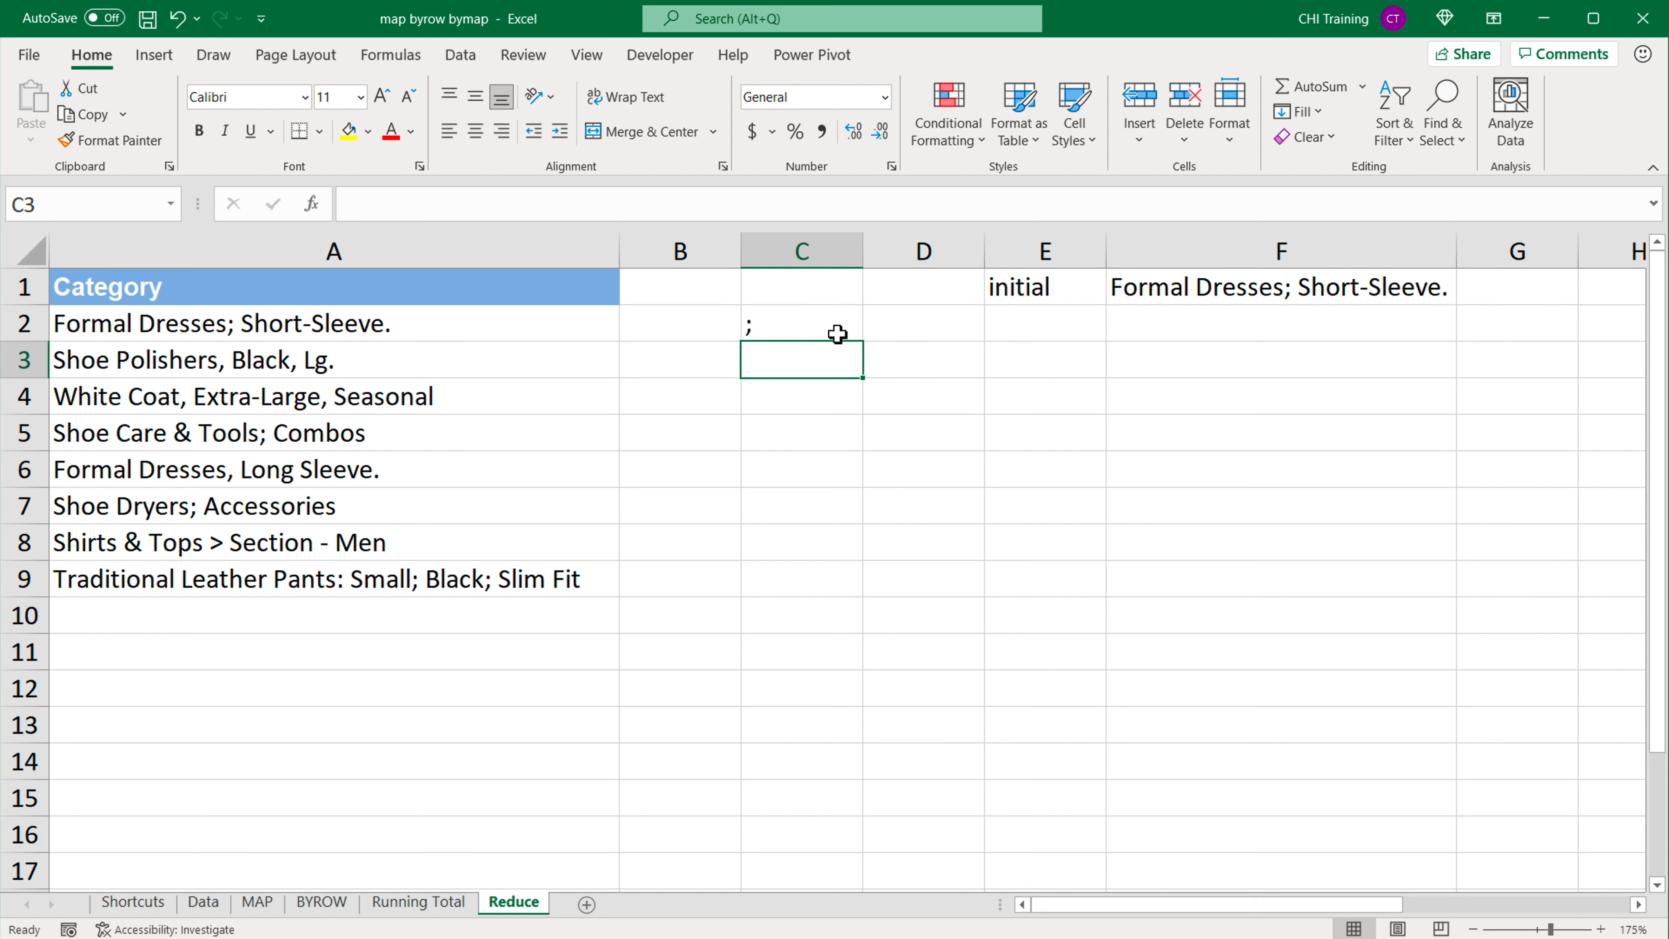
text(.)
key(Return)
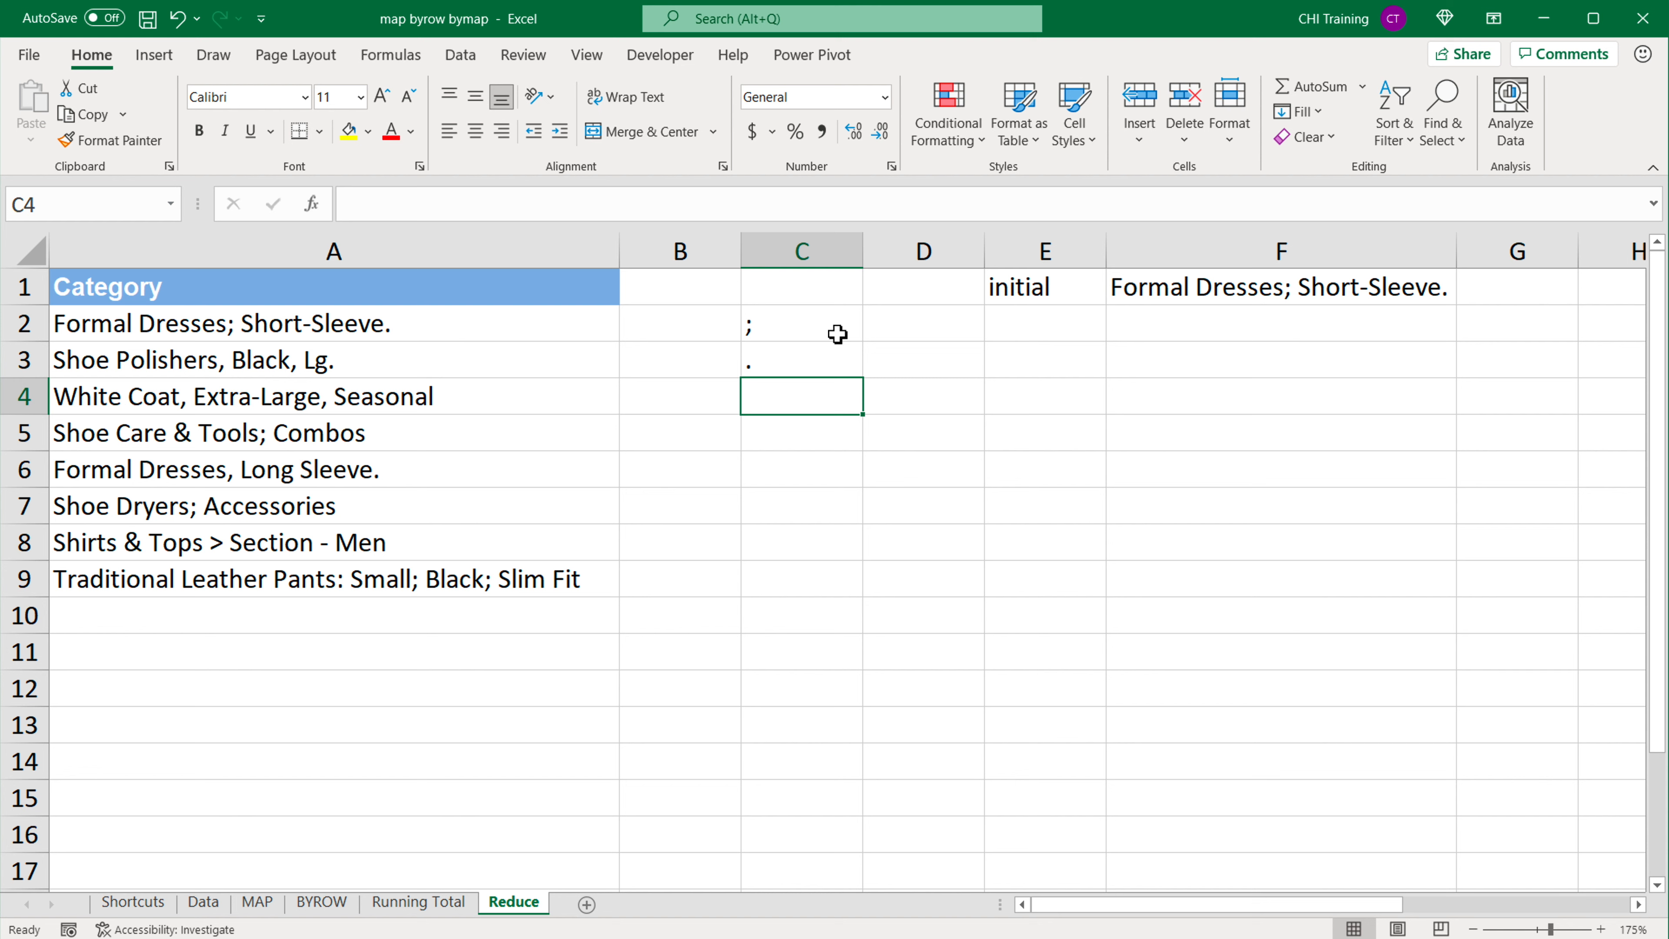
text(,)
key(Return)
text(>)
key(Return)
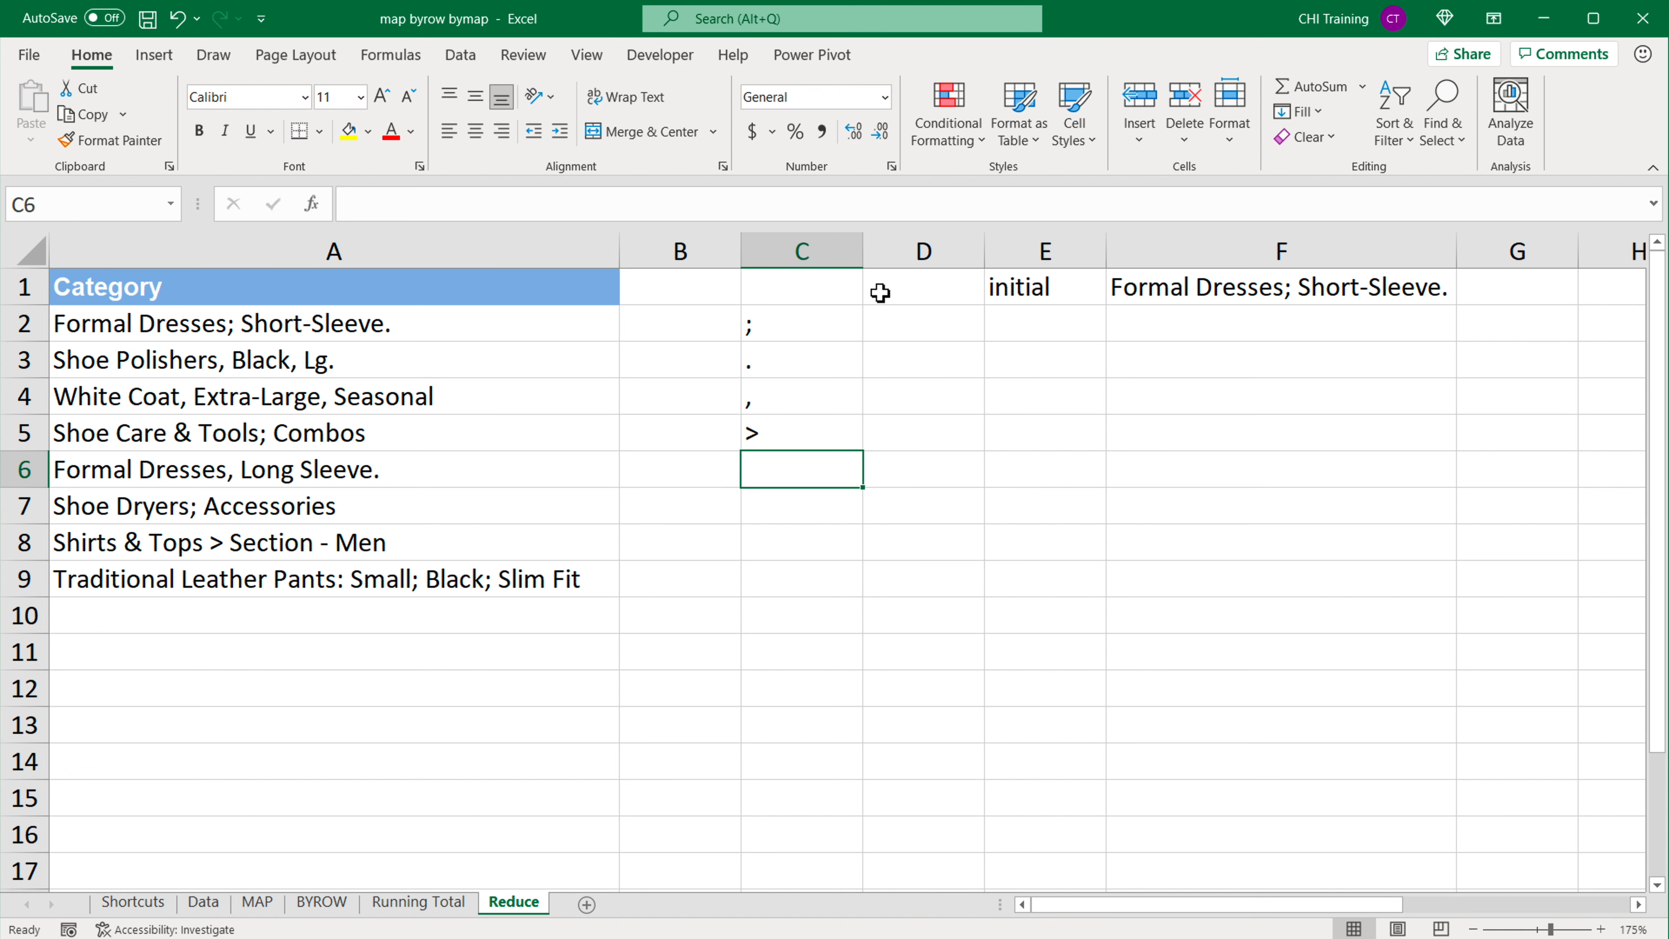
drag(801, 328, 808, 451)
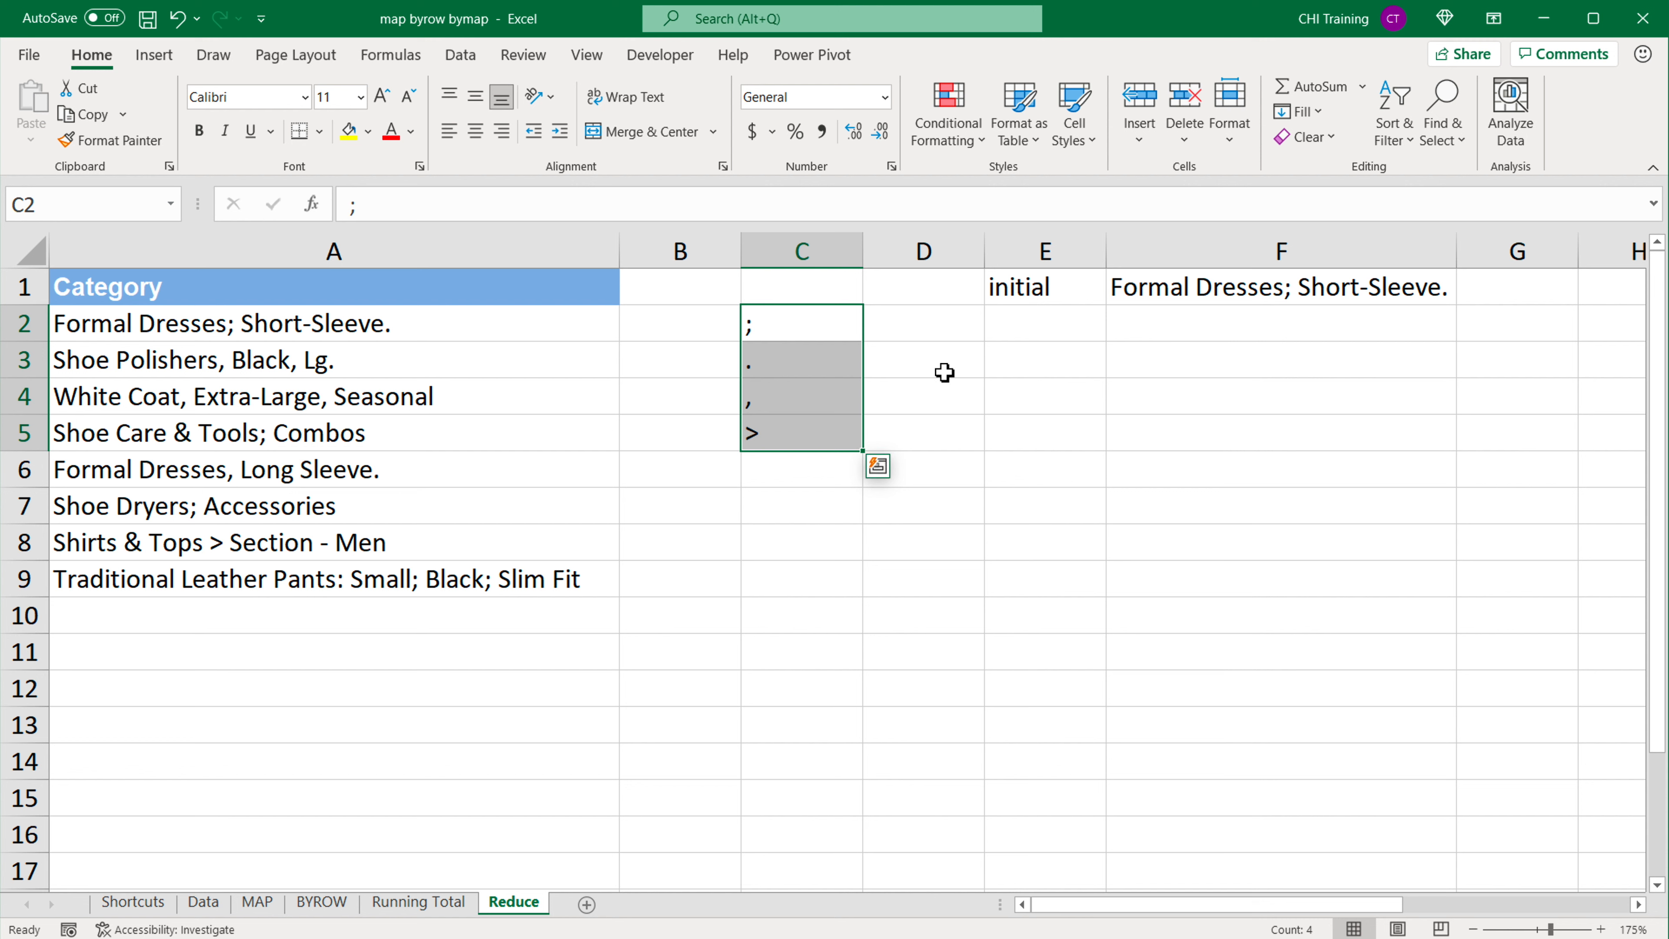
Step: Enter the formula =SUBSTITUTE(F1,C2,"") in cell F2 to strip the semicolon from the initial text
click(1144, 334)
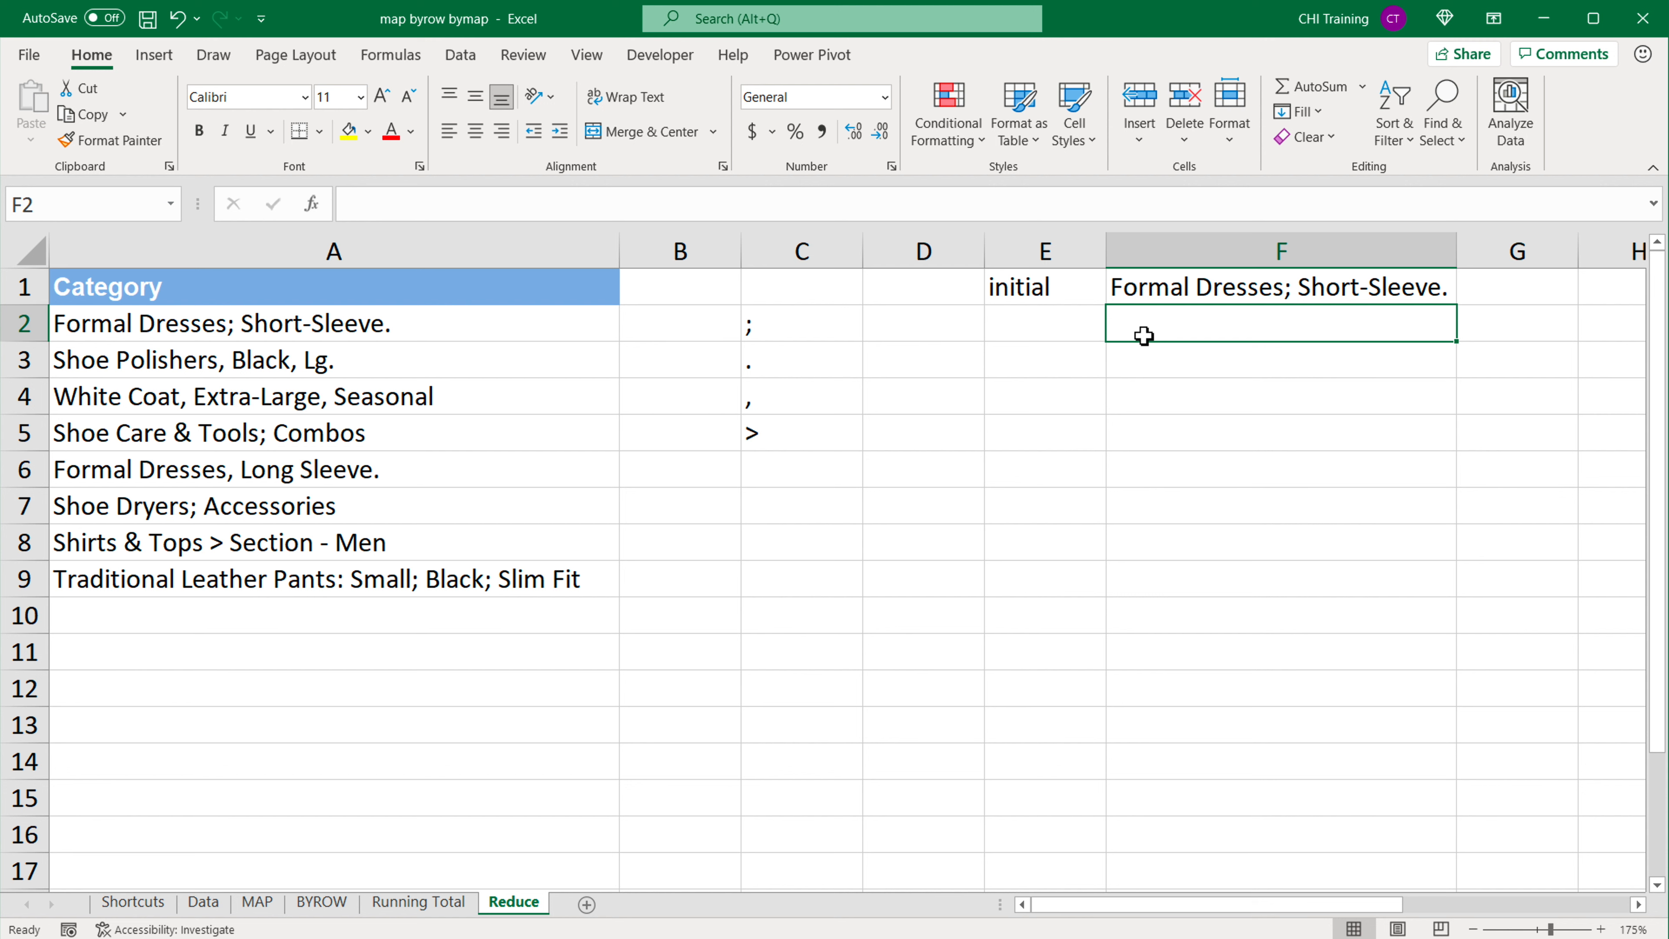
text(=SUBS)
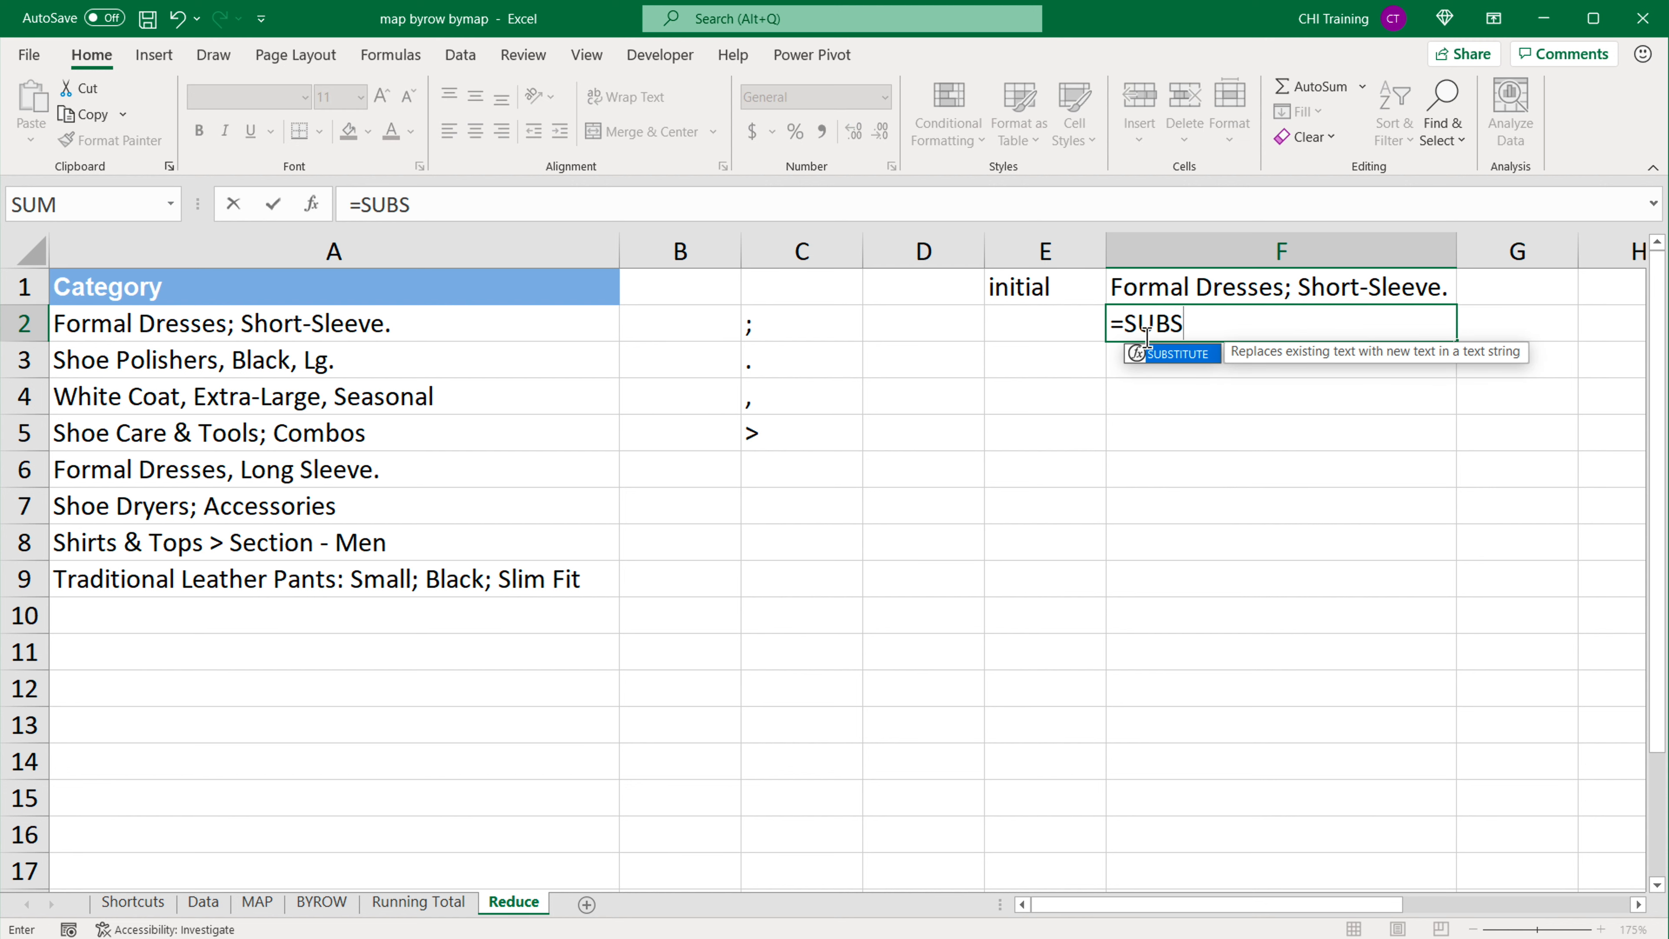
key(Tab)
click(1217, 290)
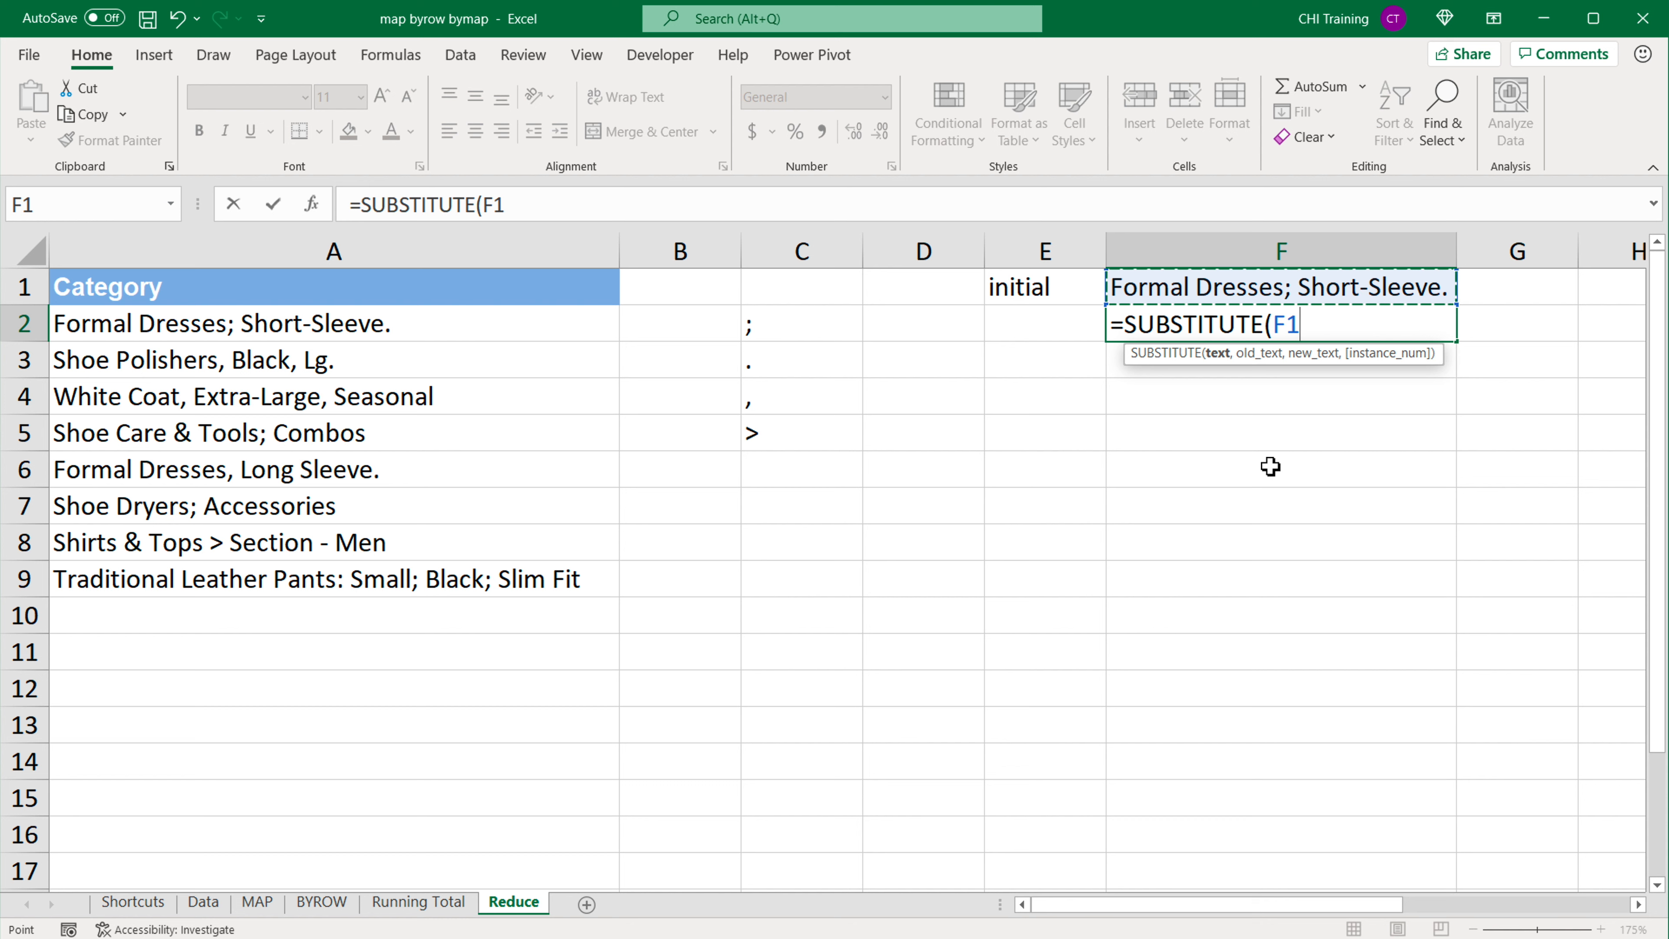
text(,)
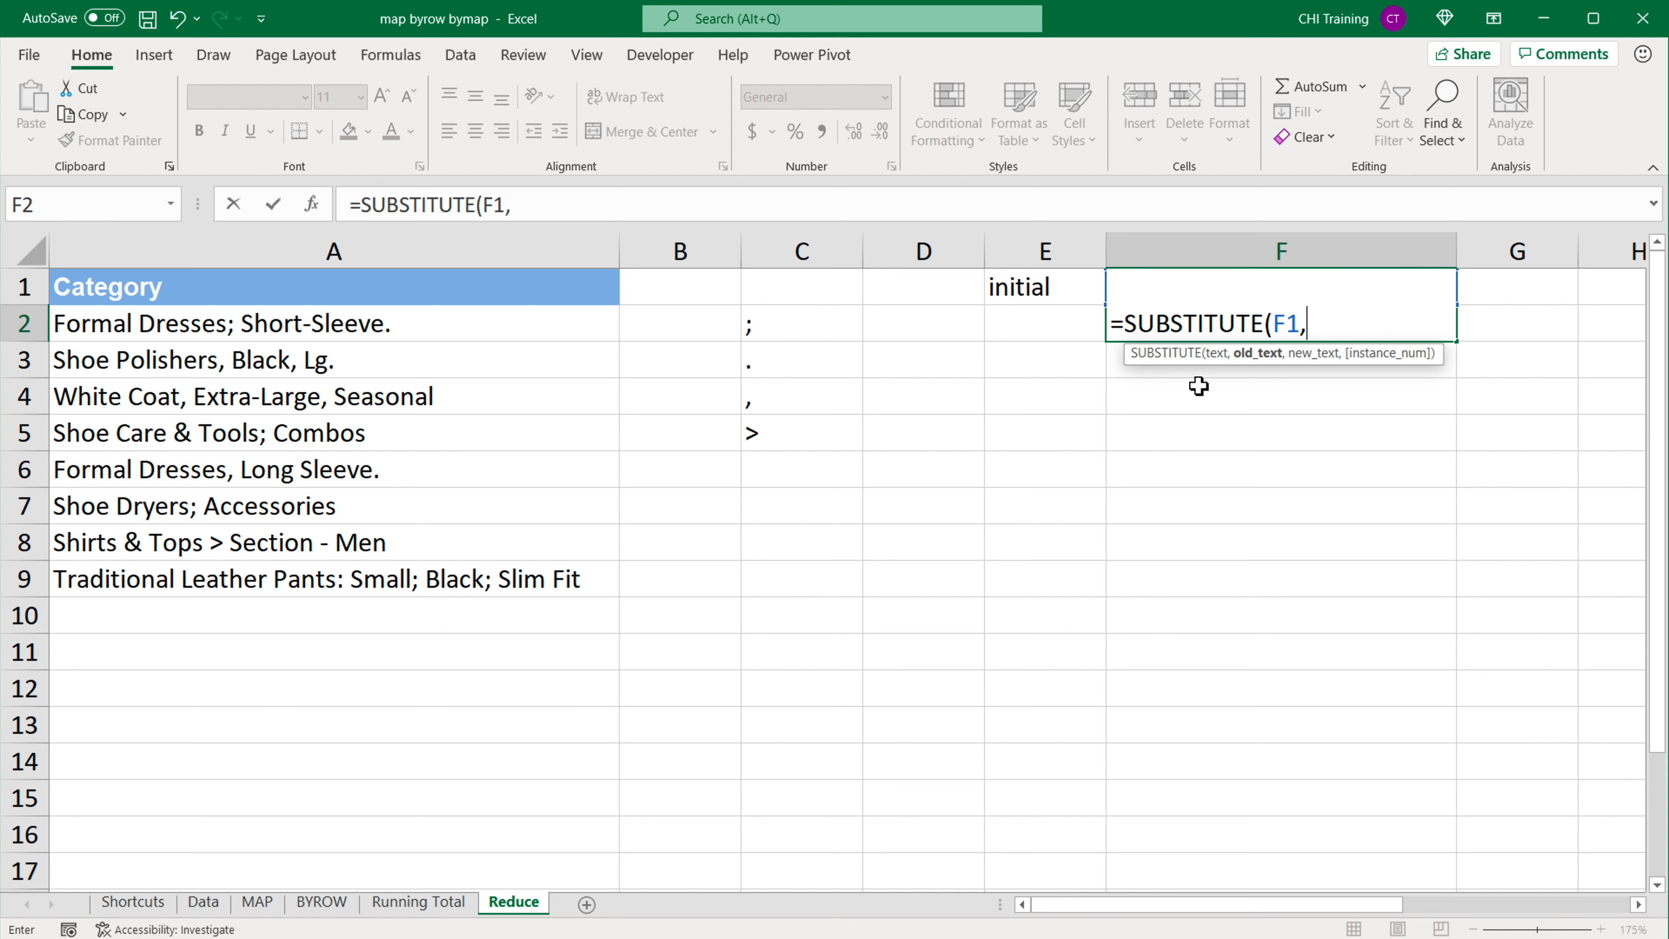
click(769, 334)
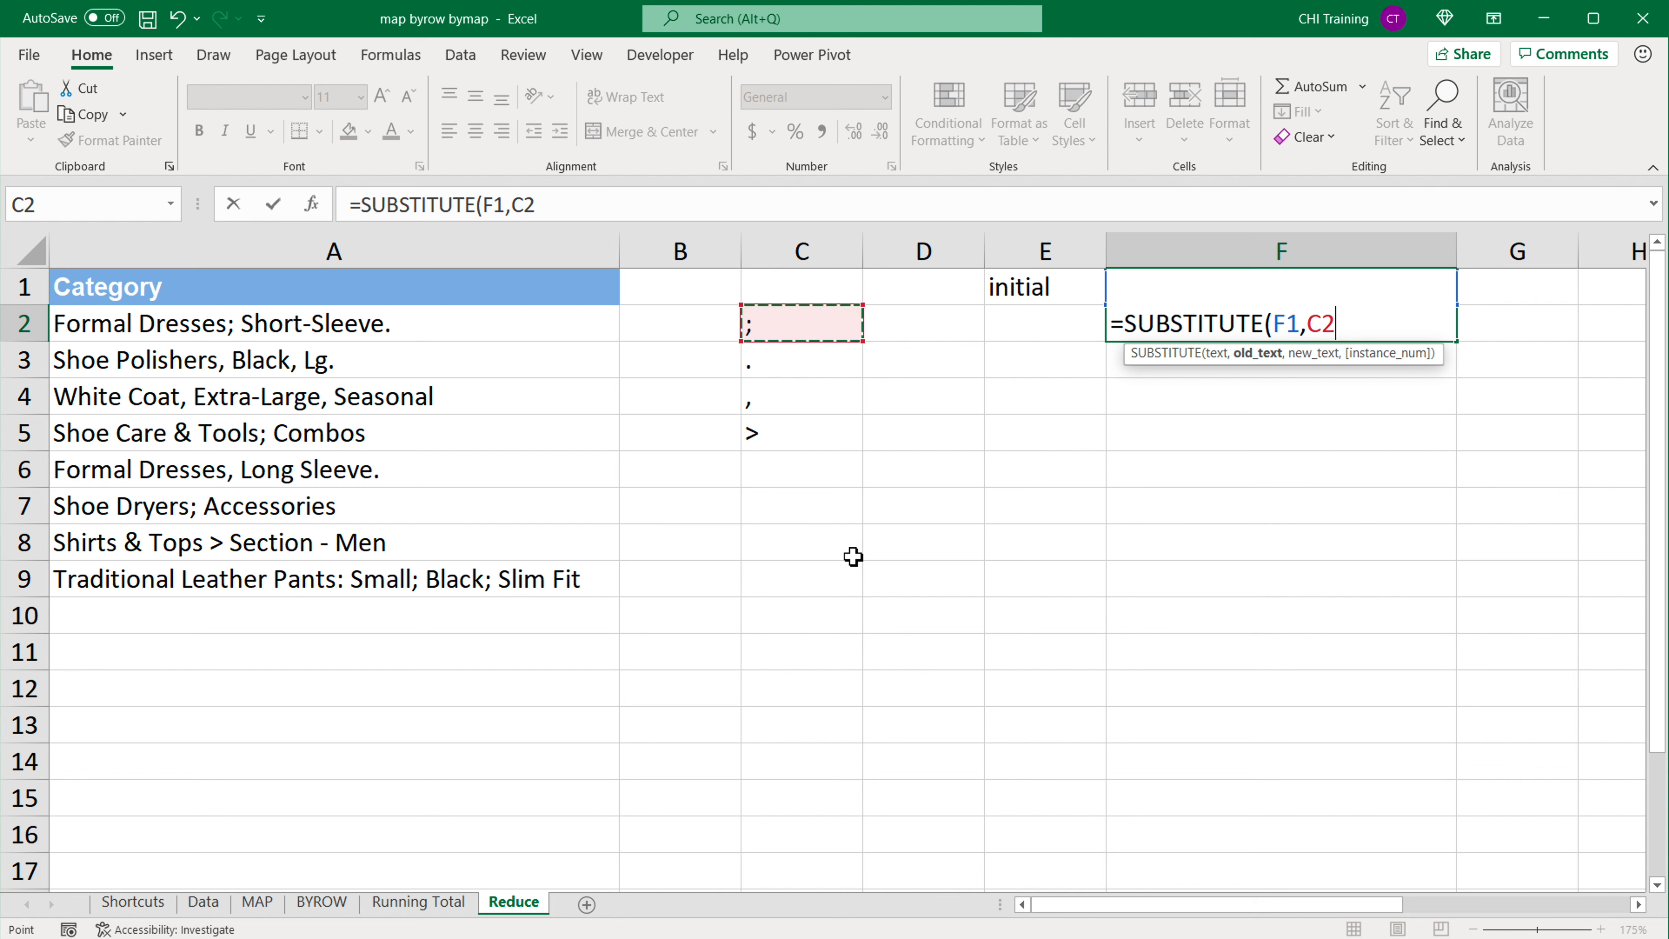
text(,)
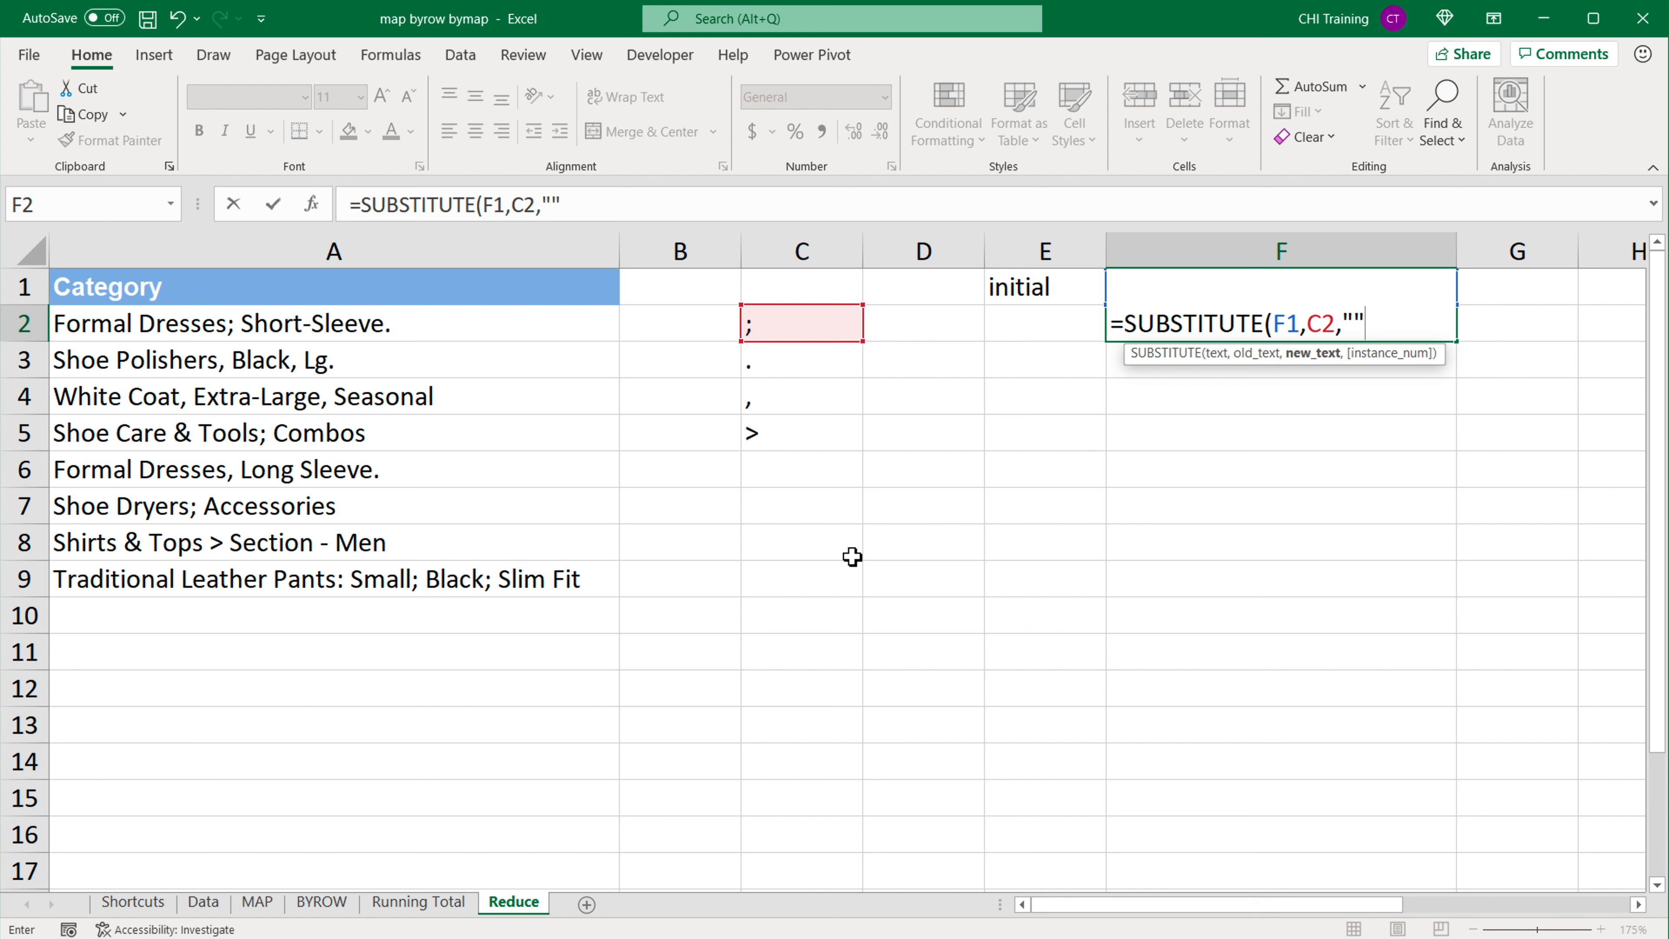
text())
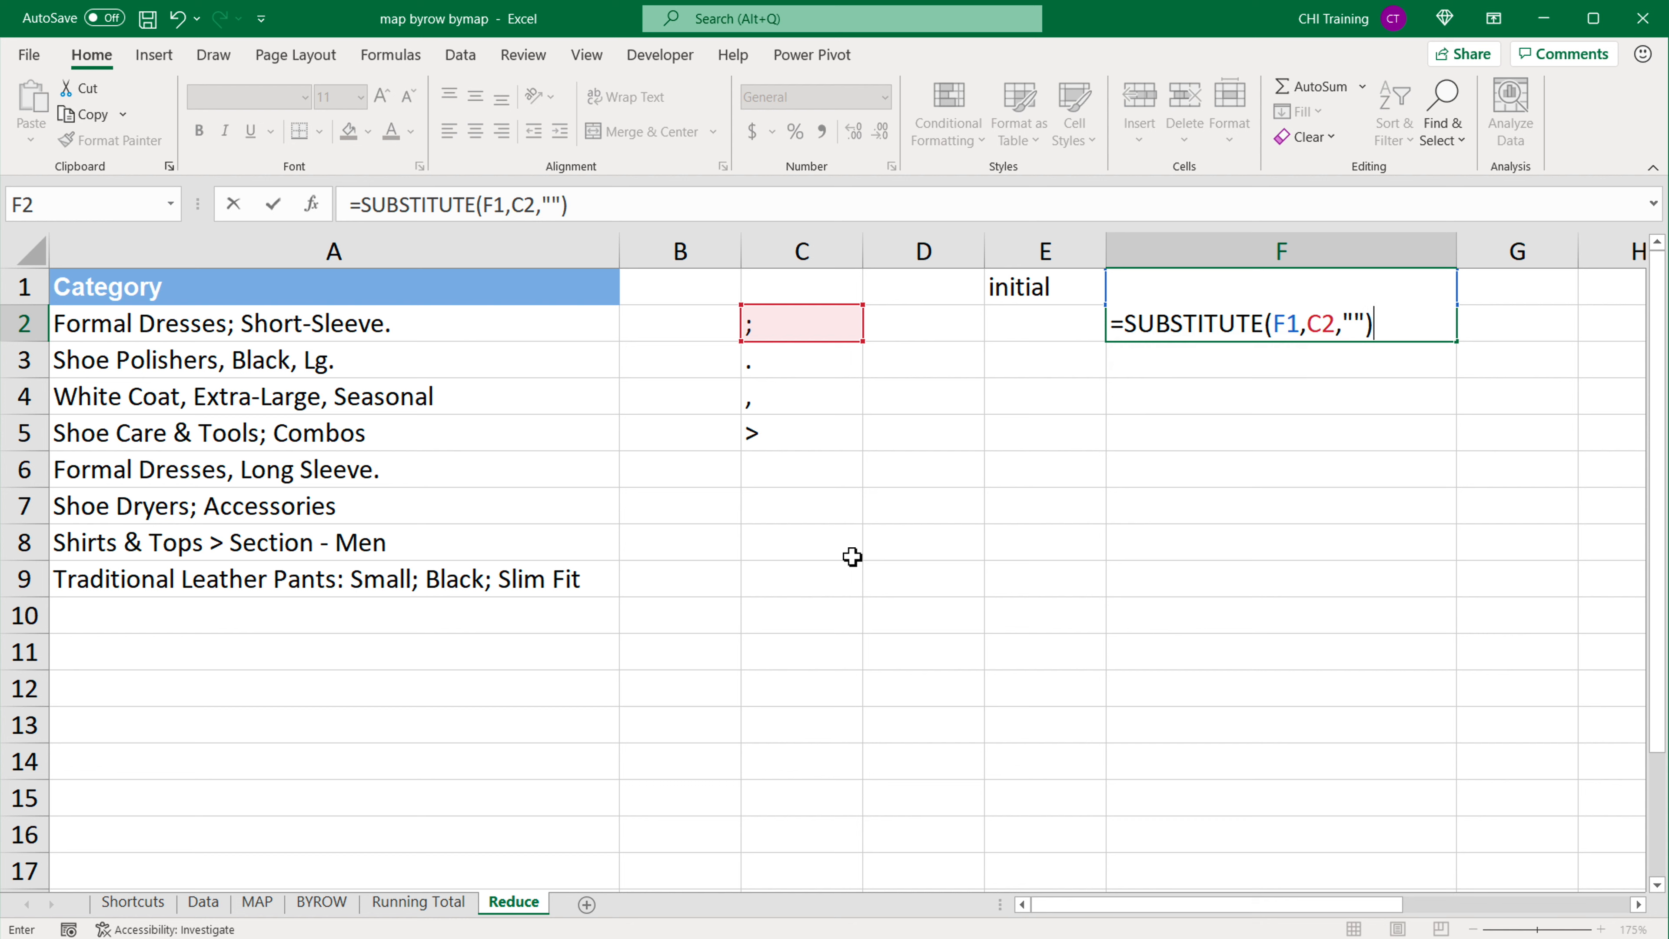
key(Return)
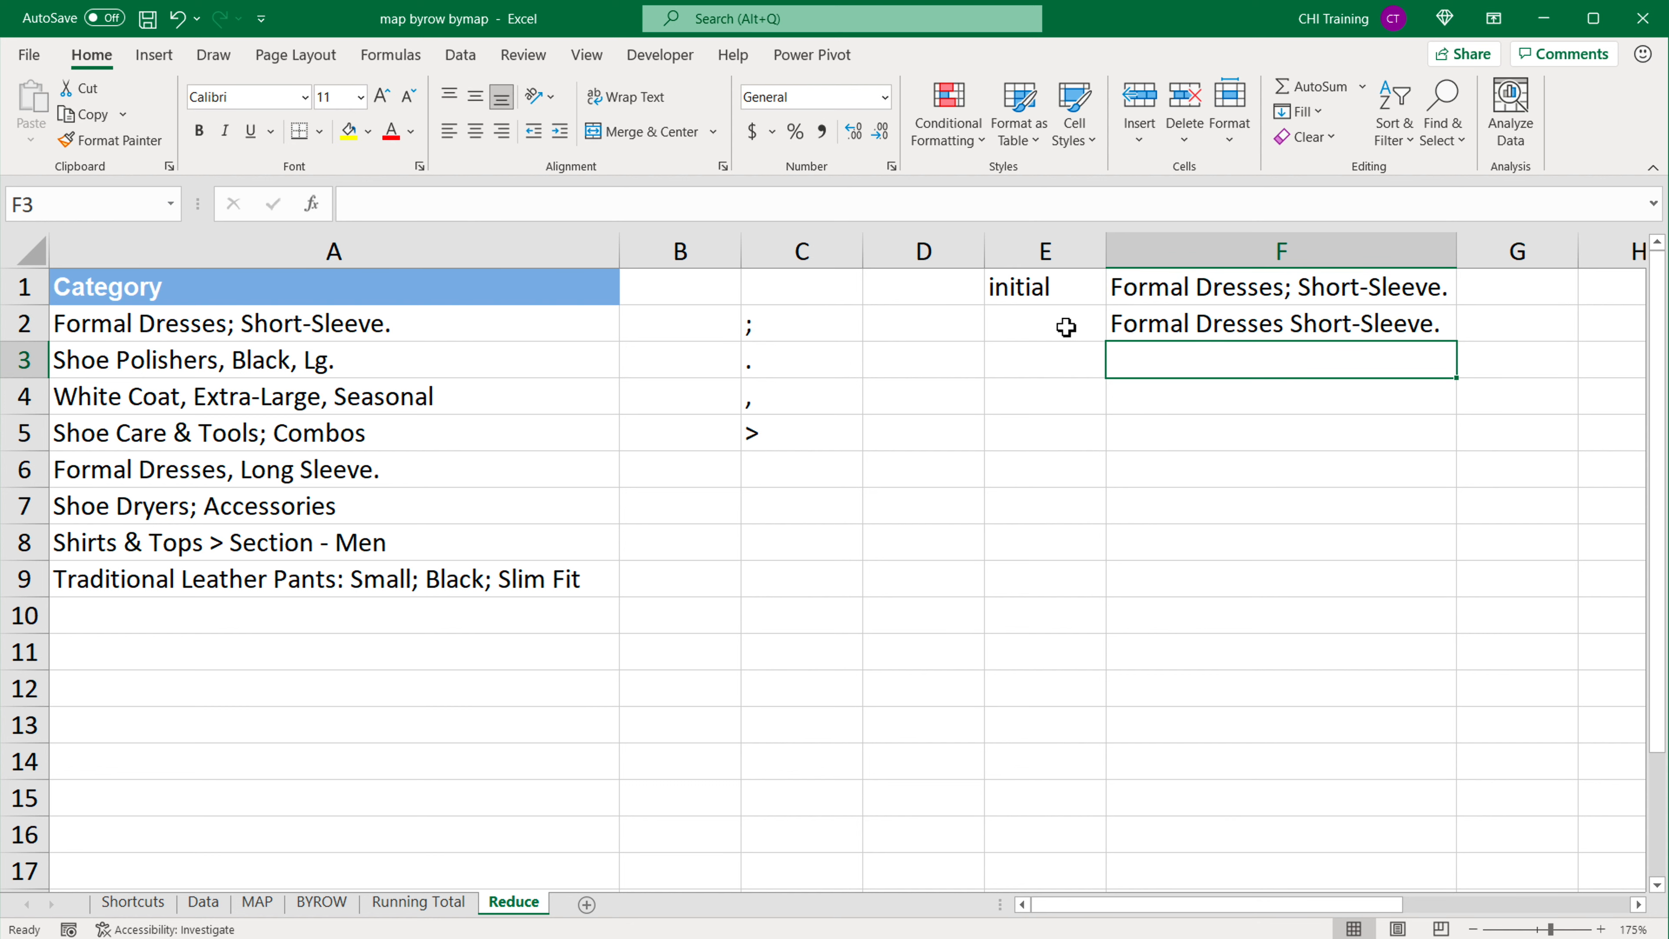
Step: Compare the initial text in F1 with the SUBSTITUTE result in F2
click(1150, 323)
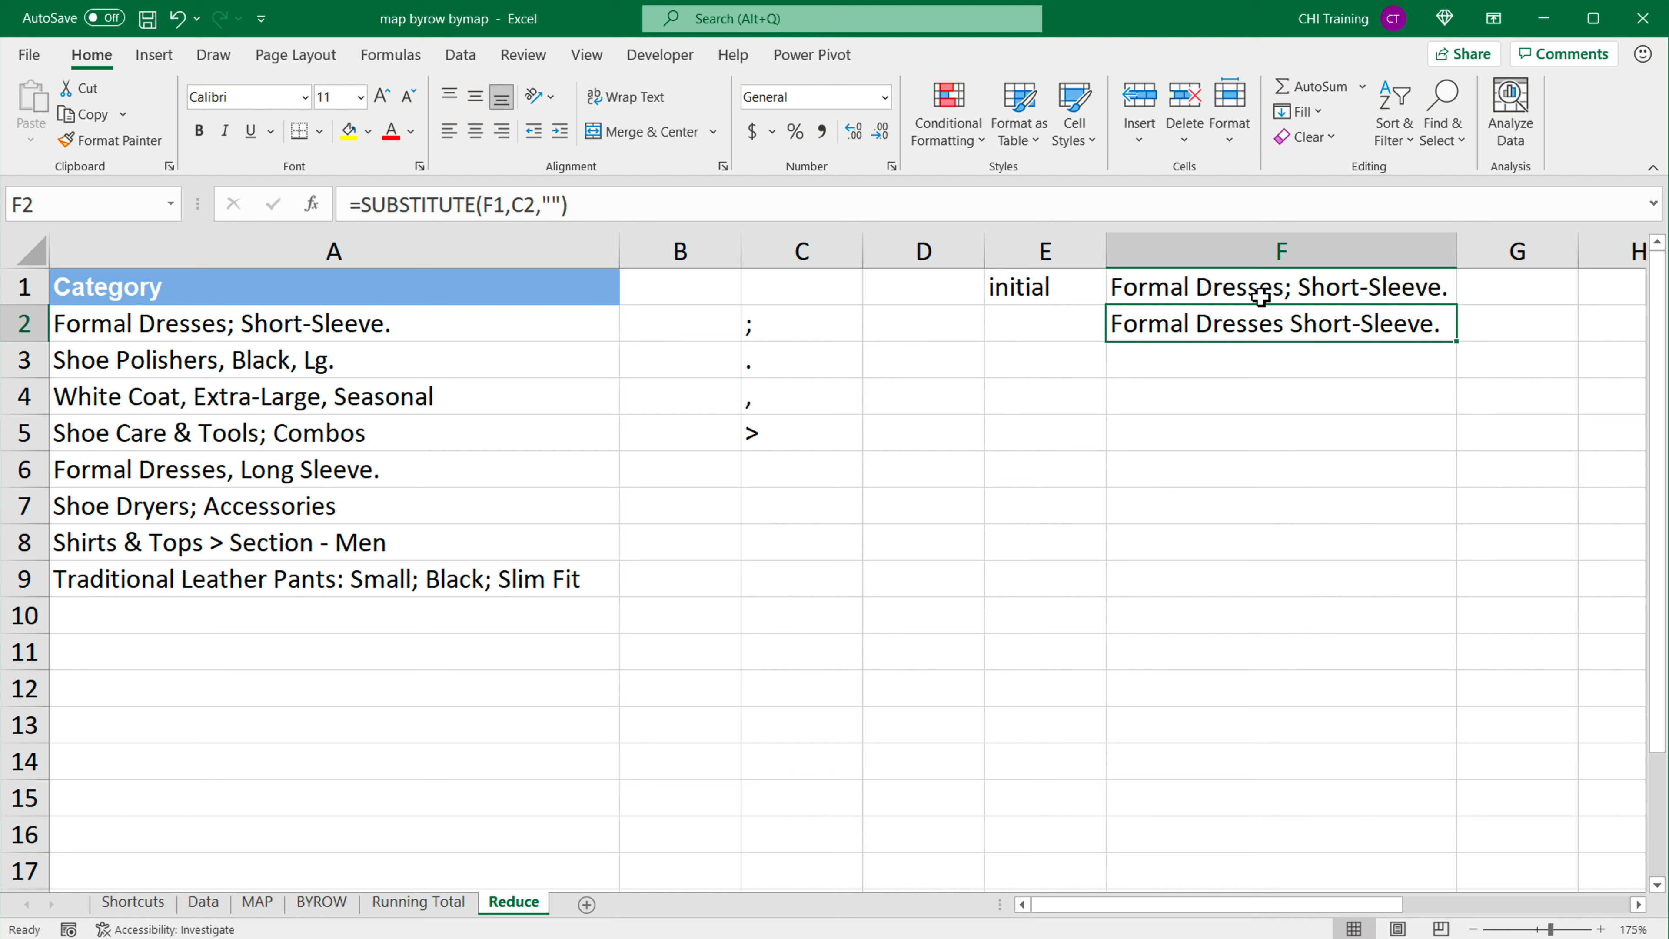
click(1293, 290)
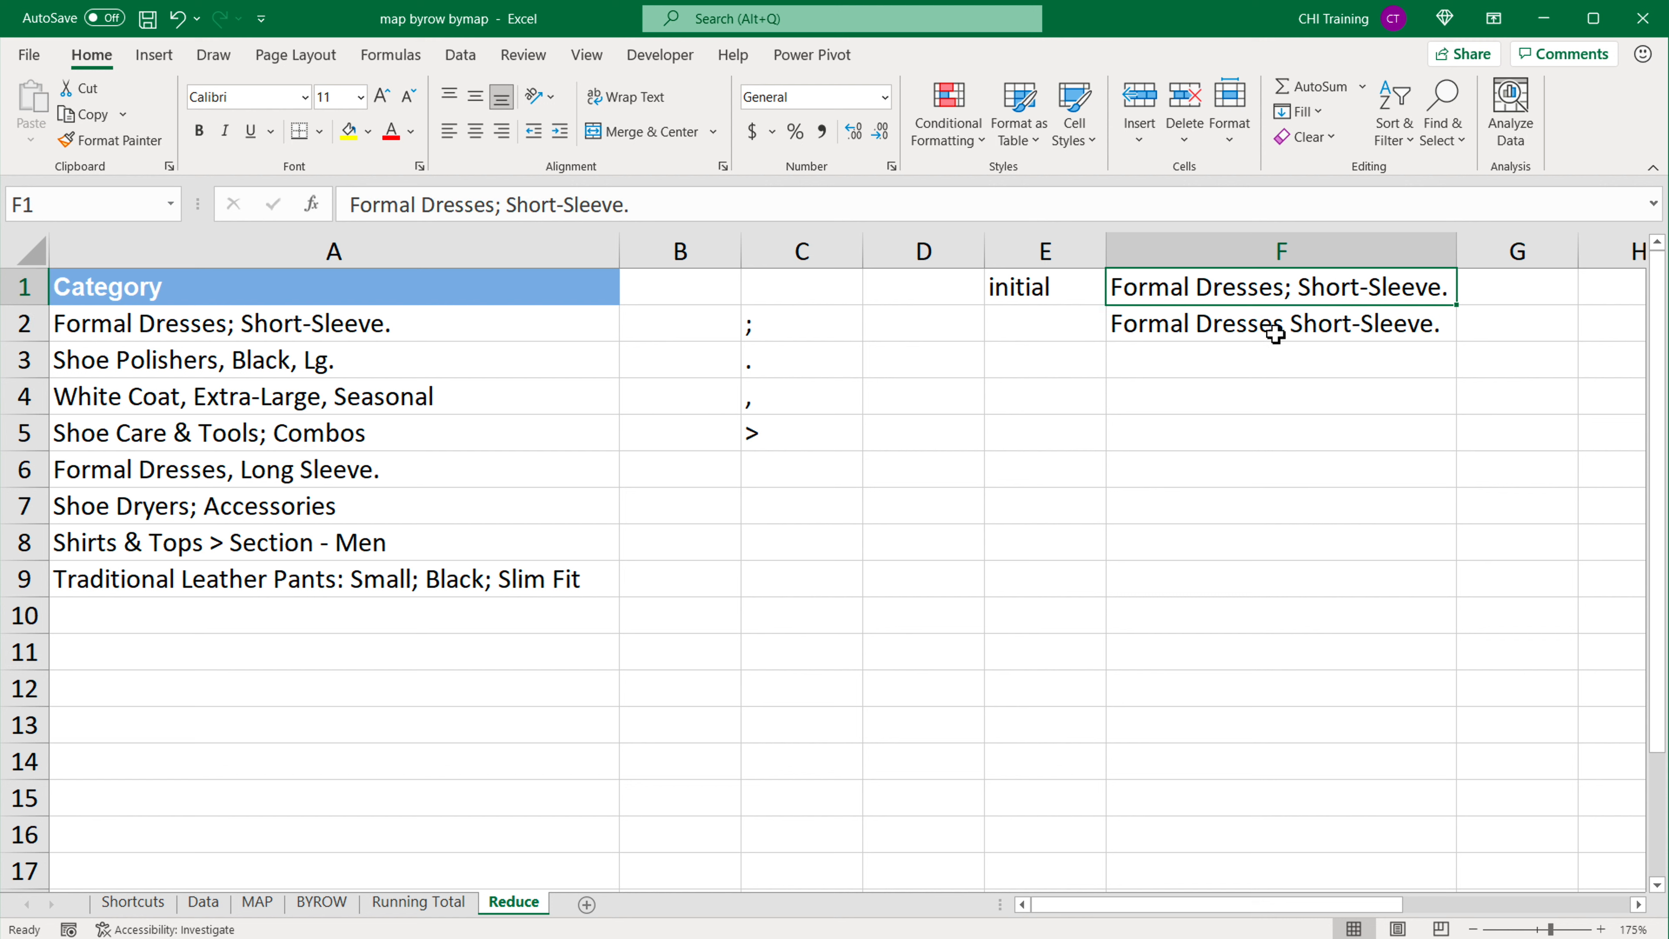
click(1299, 330)
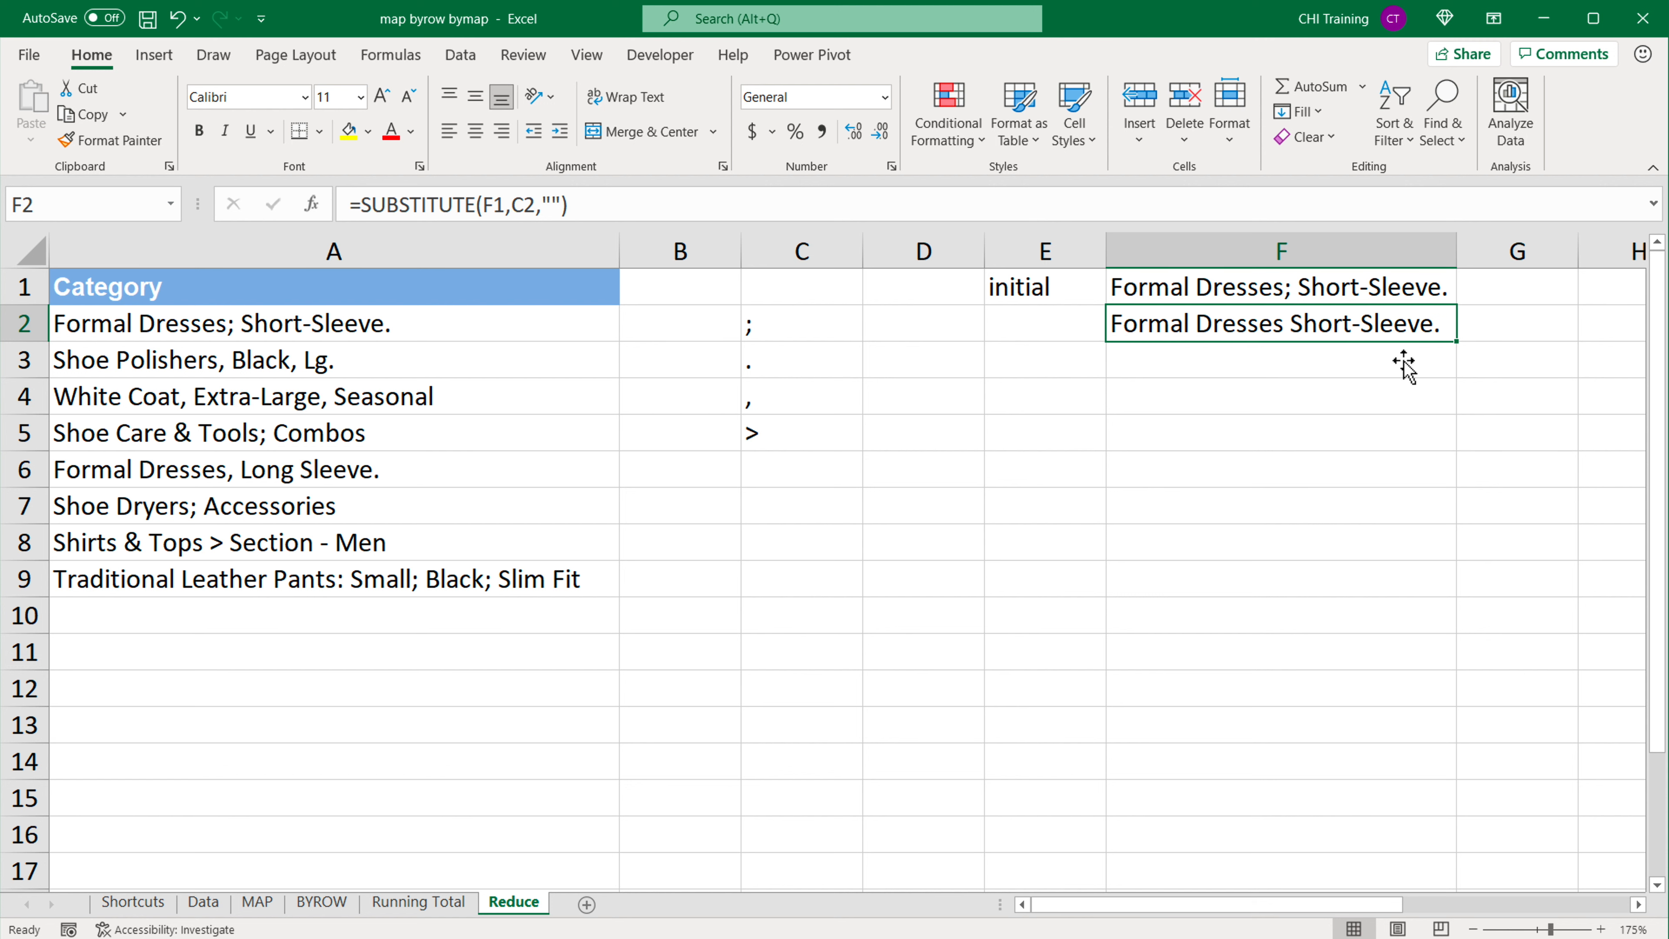
Step: Fill the SUBSTITUTE formula from F2 down to F5 and inspect the references in F3 and F2
double_click(1373, 333)
key(ctrl+Return)
drag(1458, 366, 1439, 447)
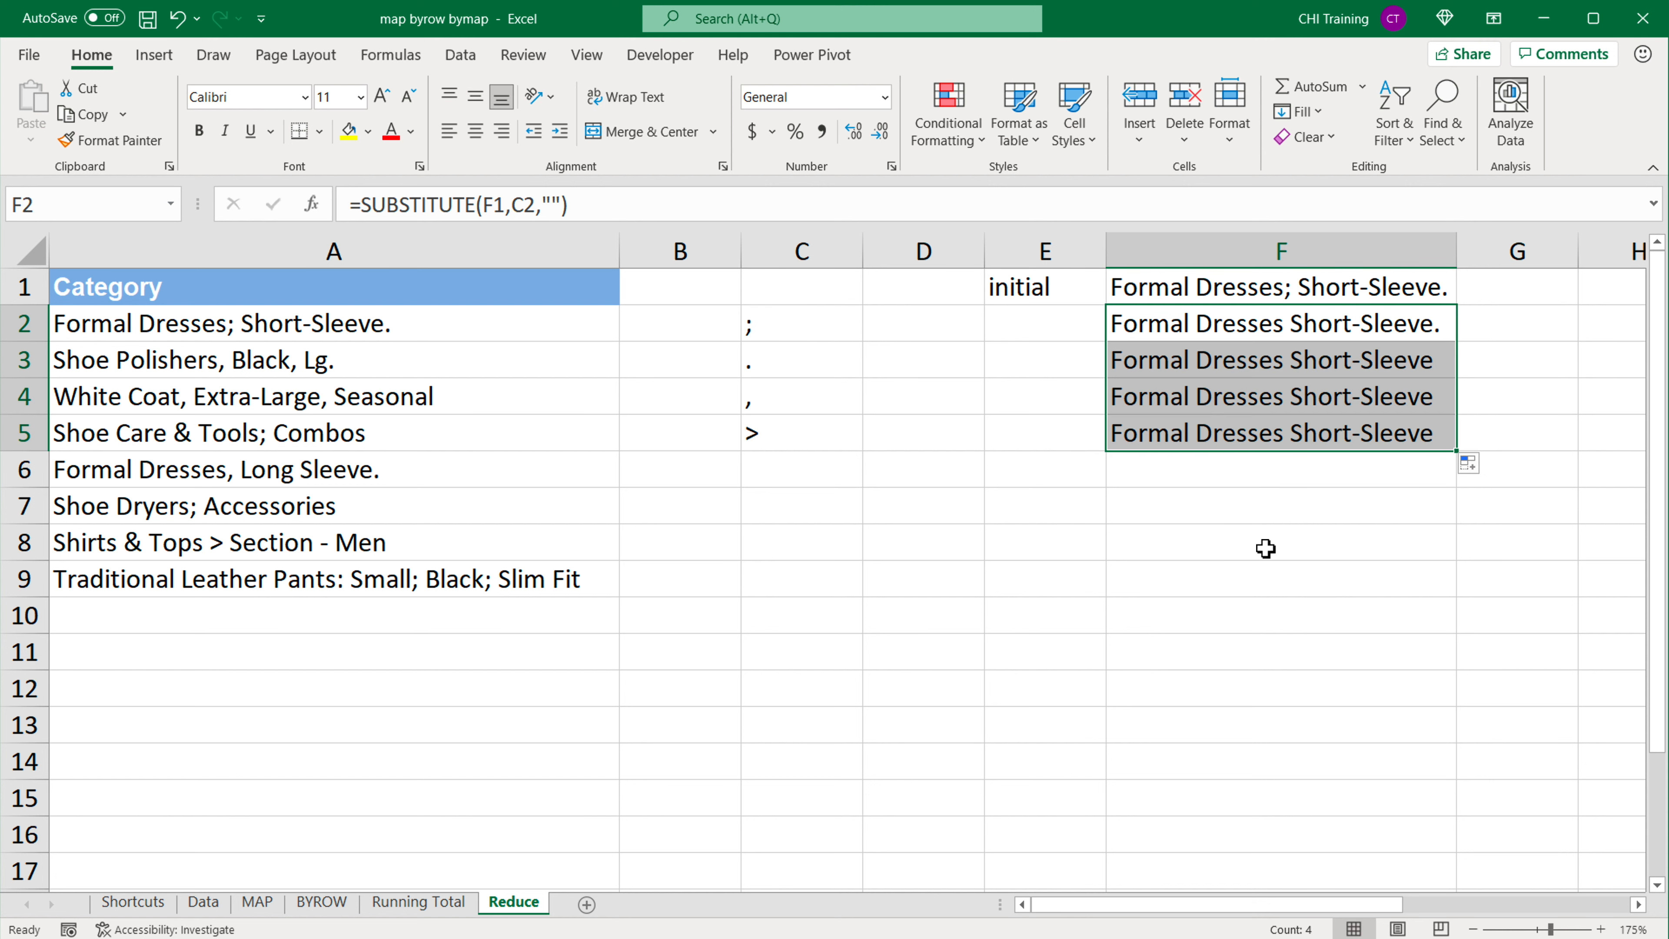
click(1228, 362)
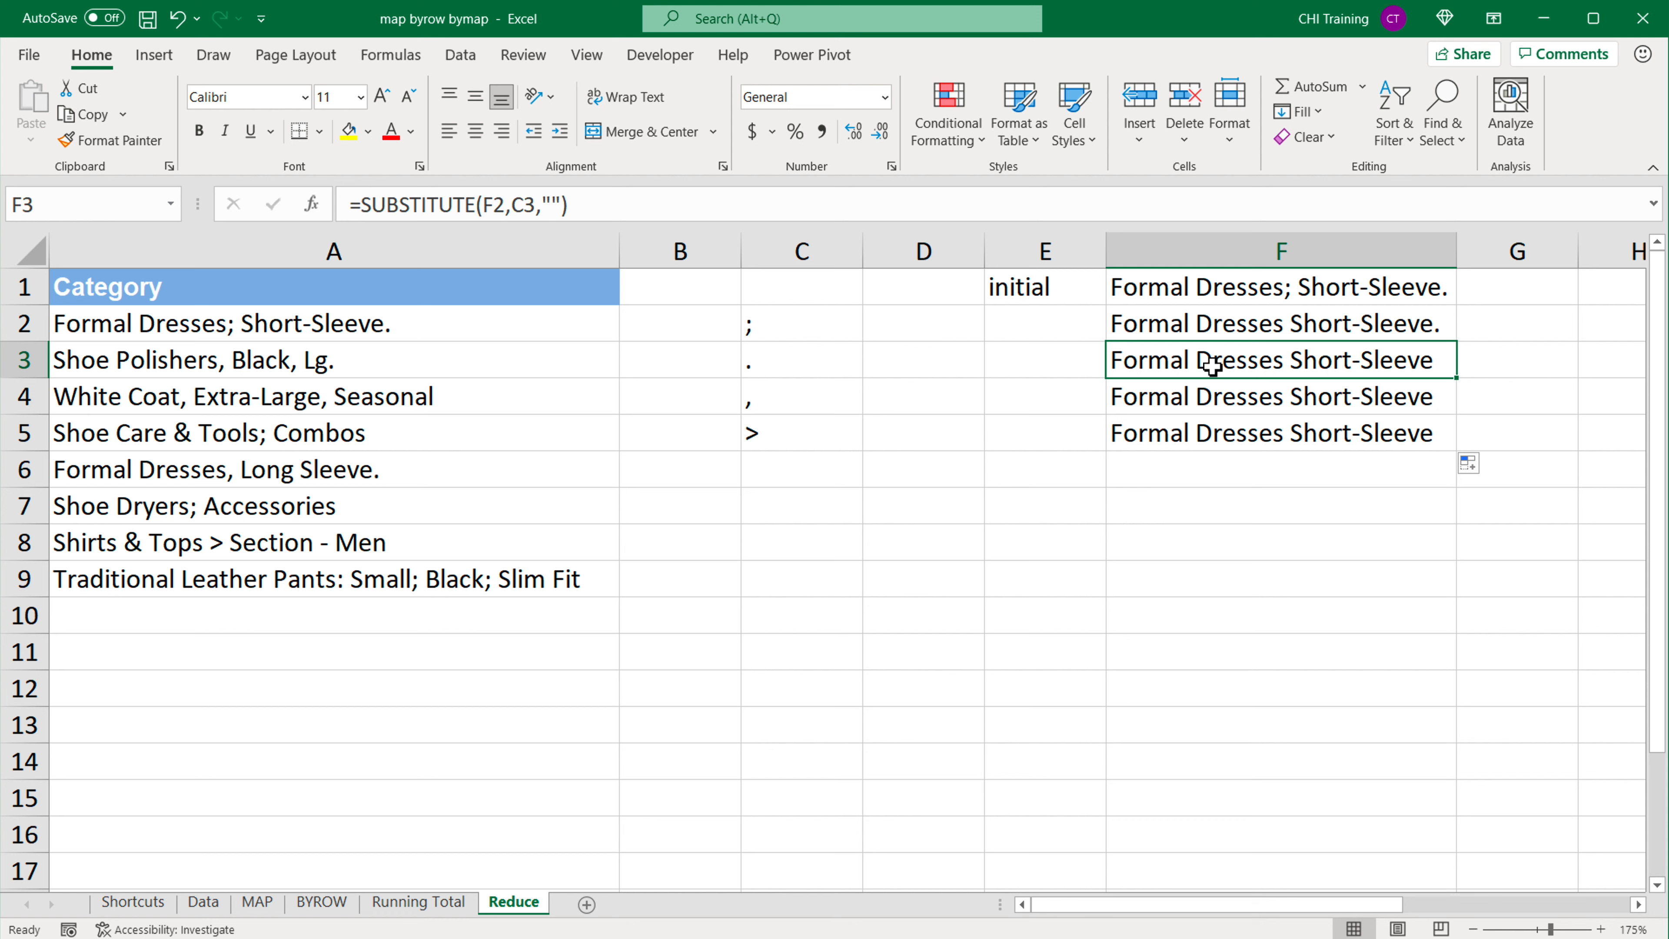
click(1222, 327)
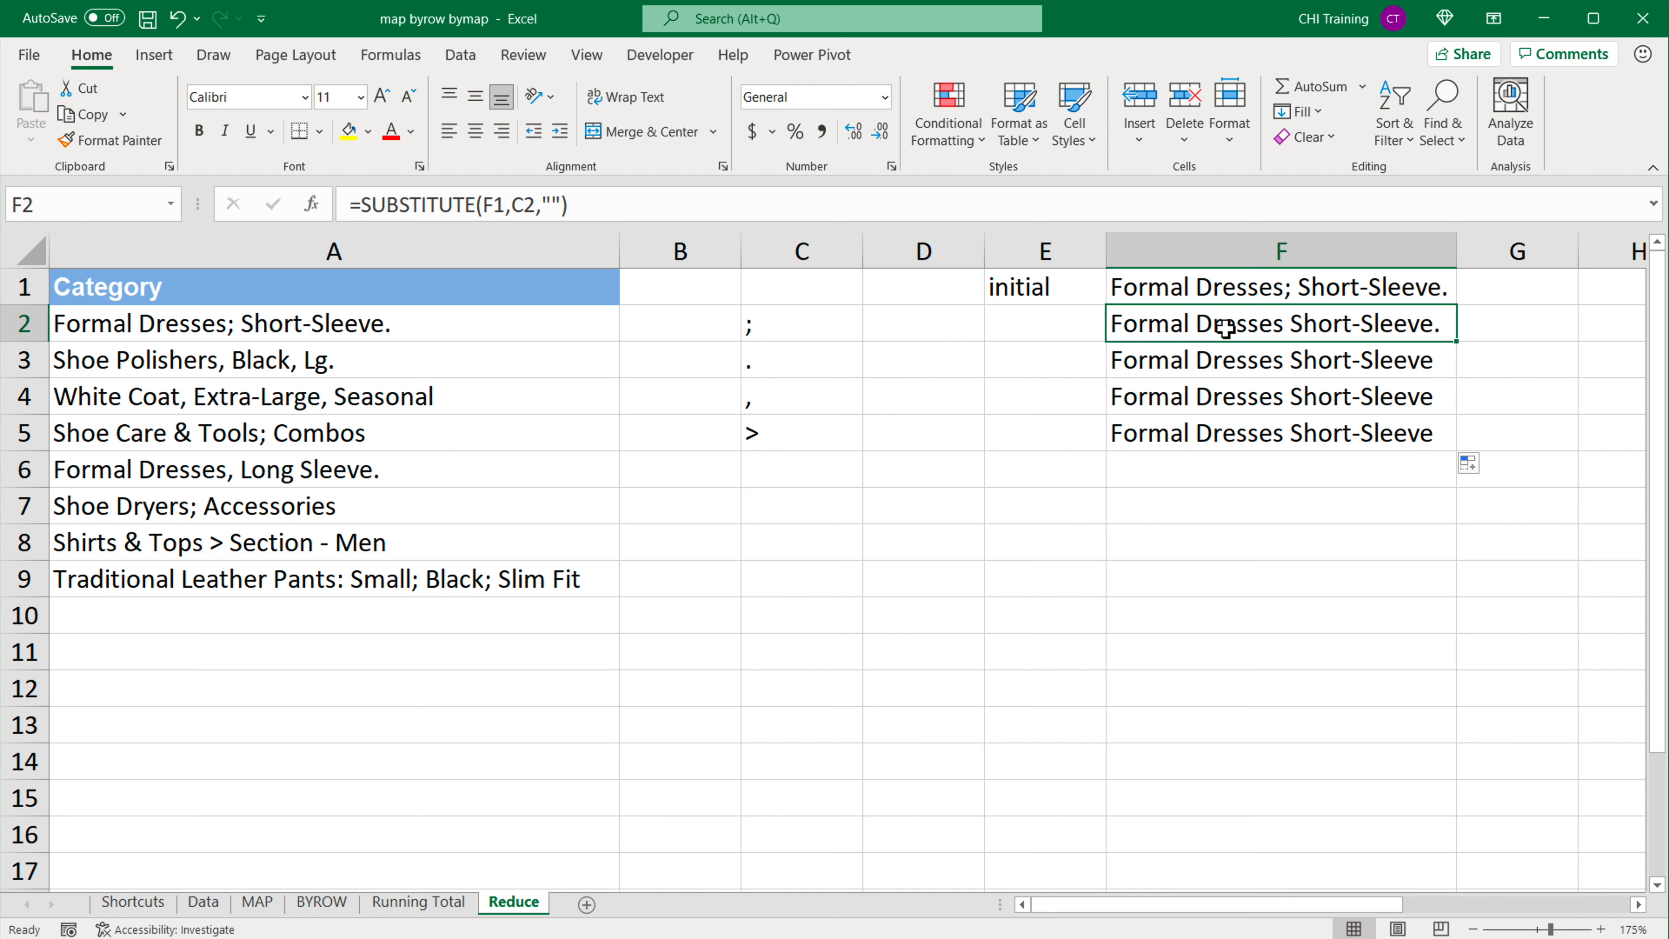
Step: Review how the SUBSTITUTE formulas in F2:F5 build on the initial text in F1 and the characters in C2:C5
click(787, 368)
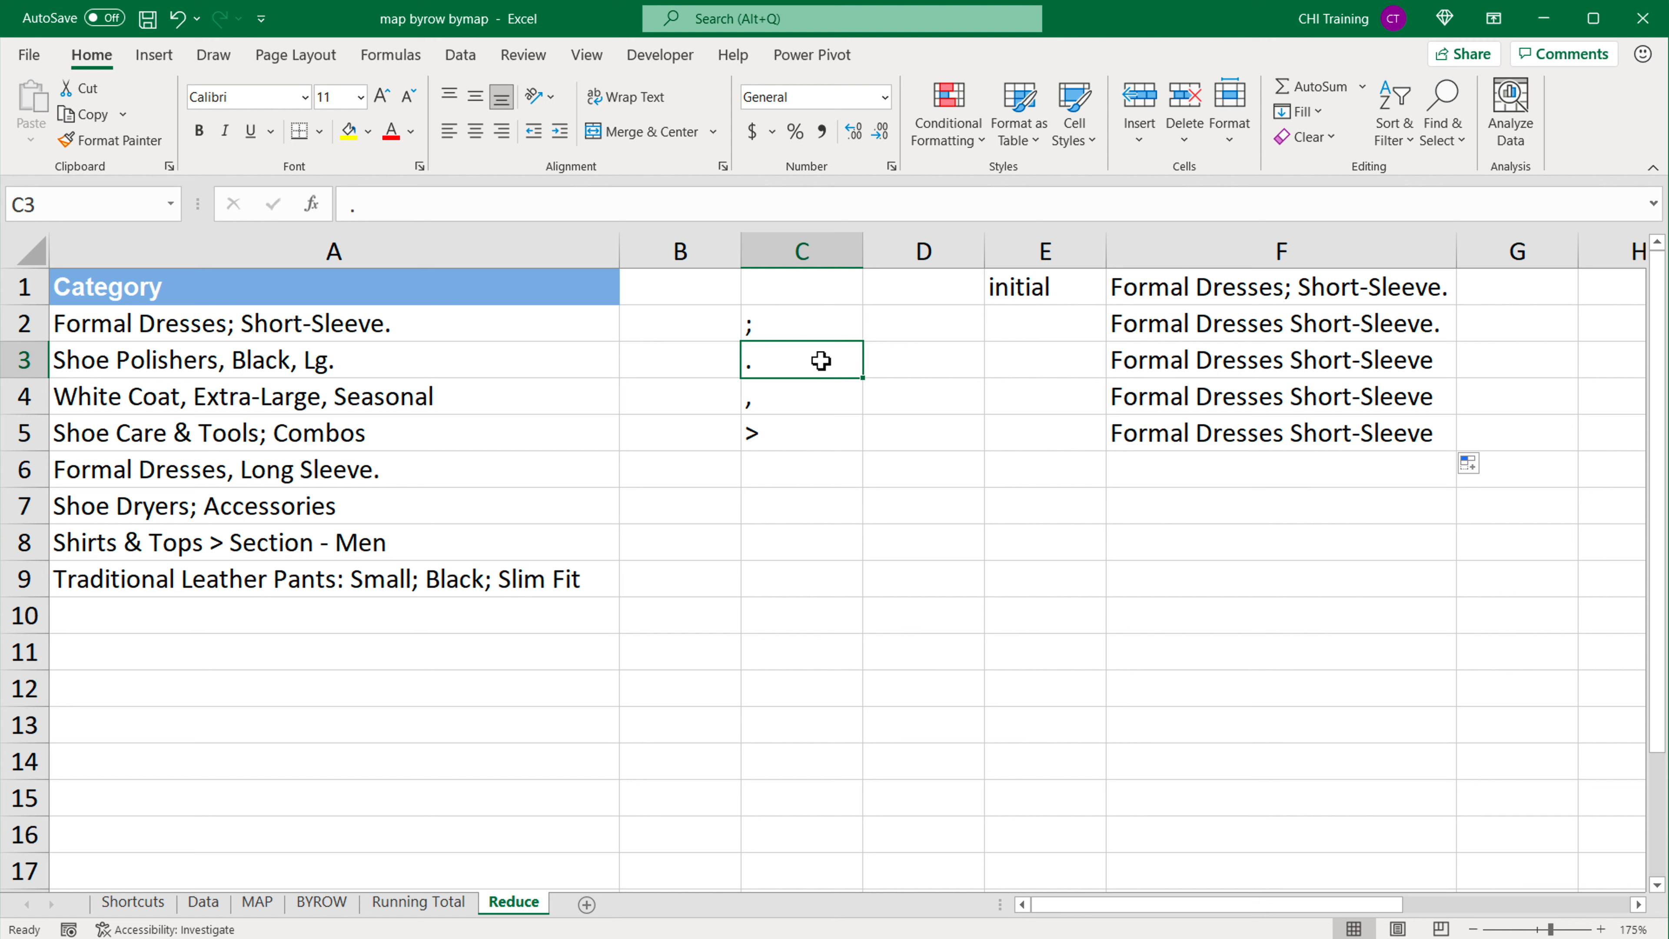
click(1198, 405)
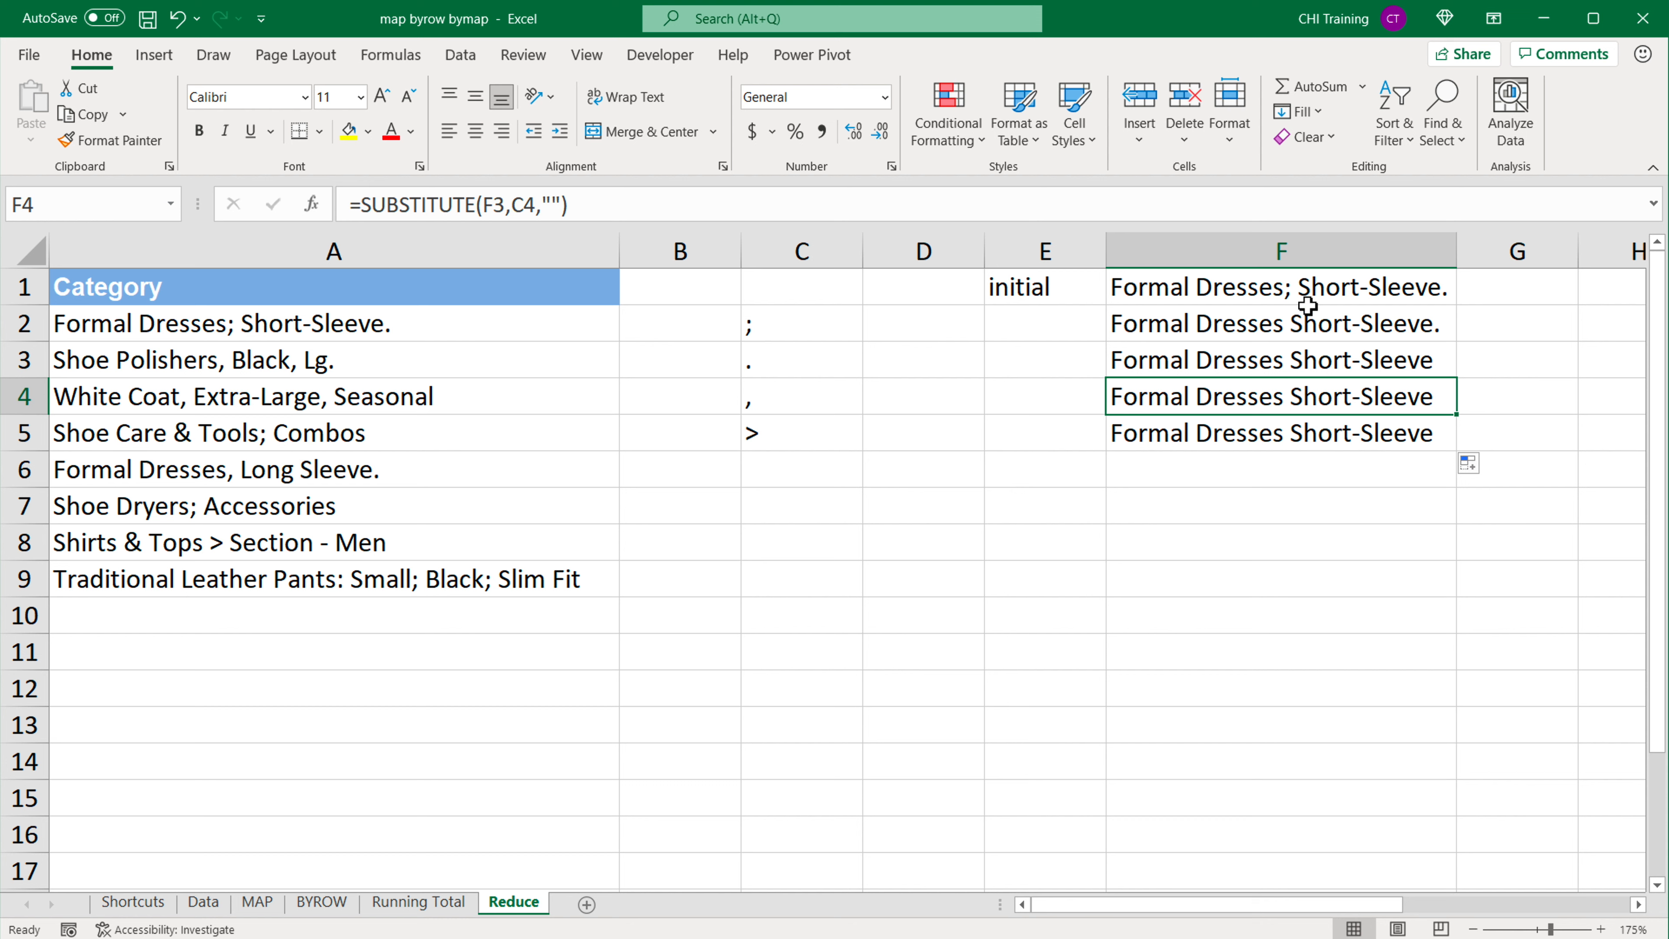
click(1235, 290)
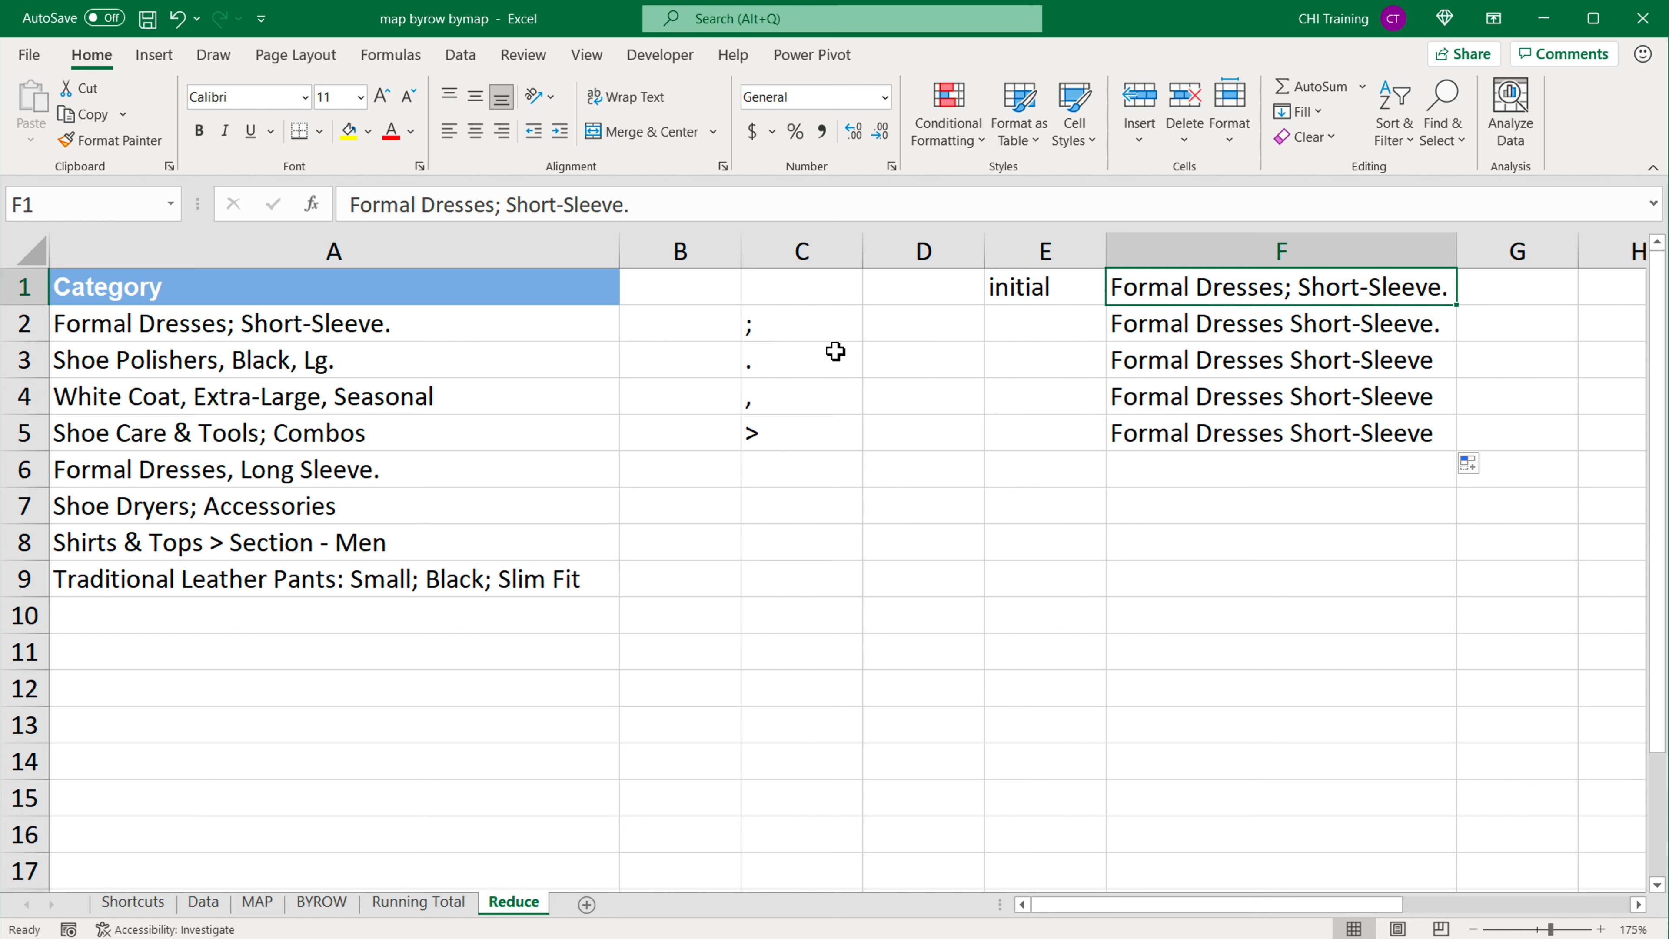
drag(802, 328, 801, 442)
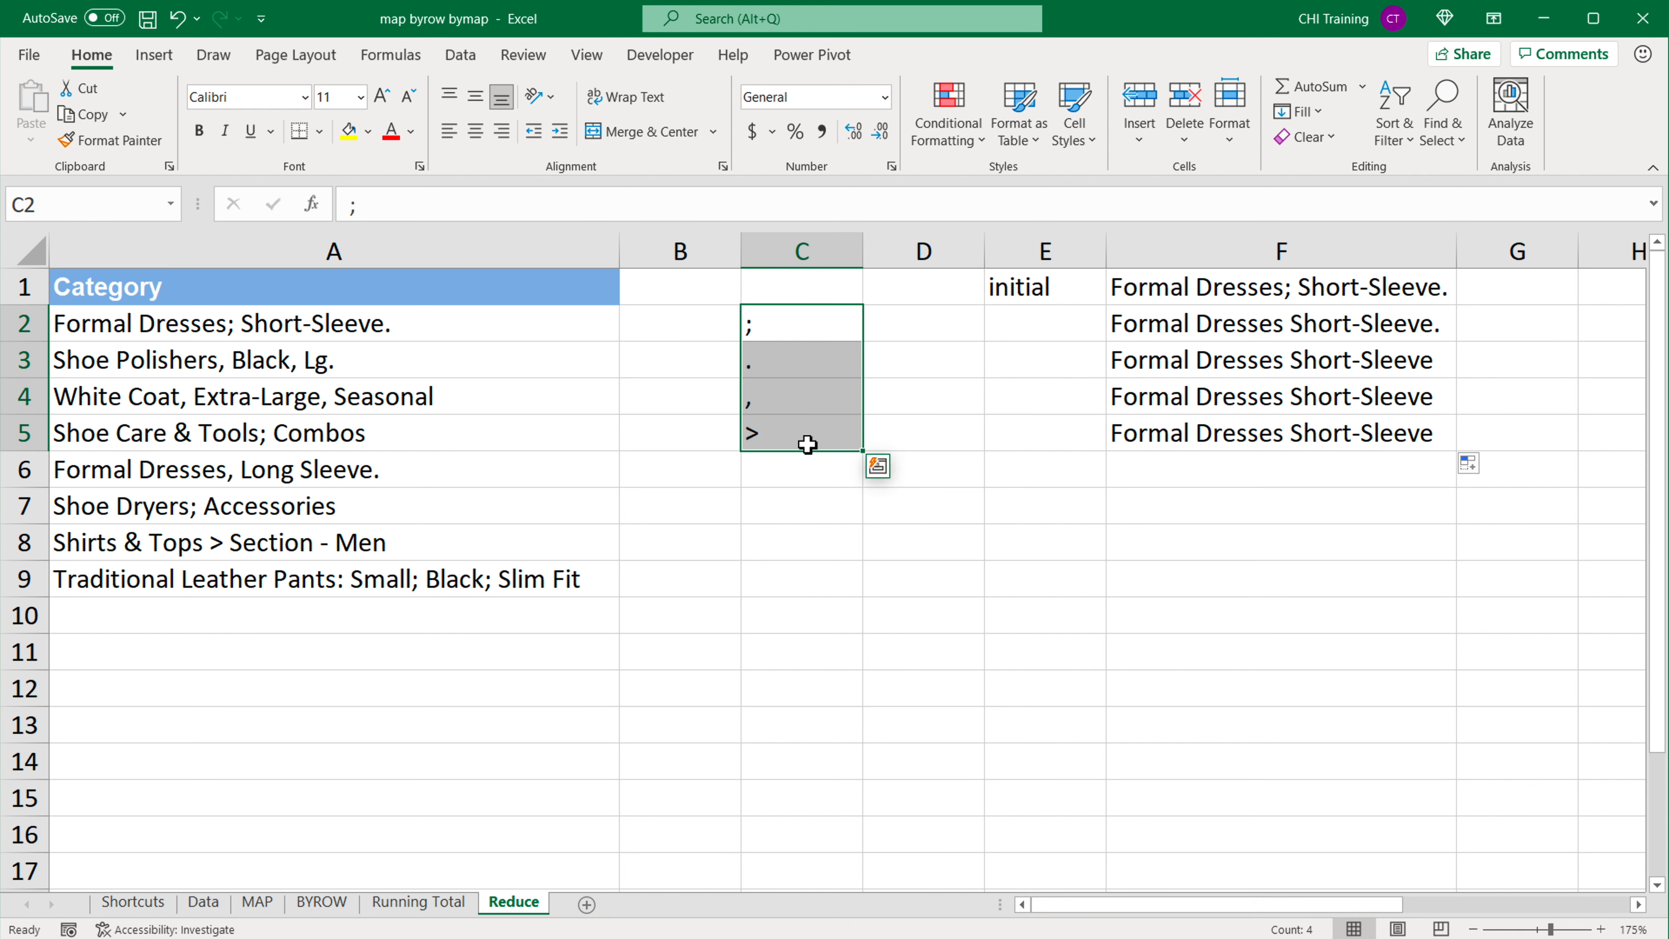
click(1260, 334)
double_click(1261, 334)
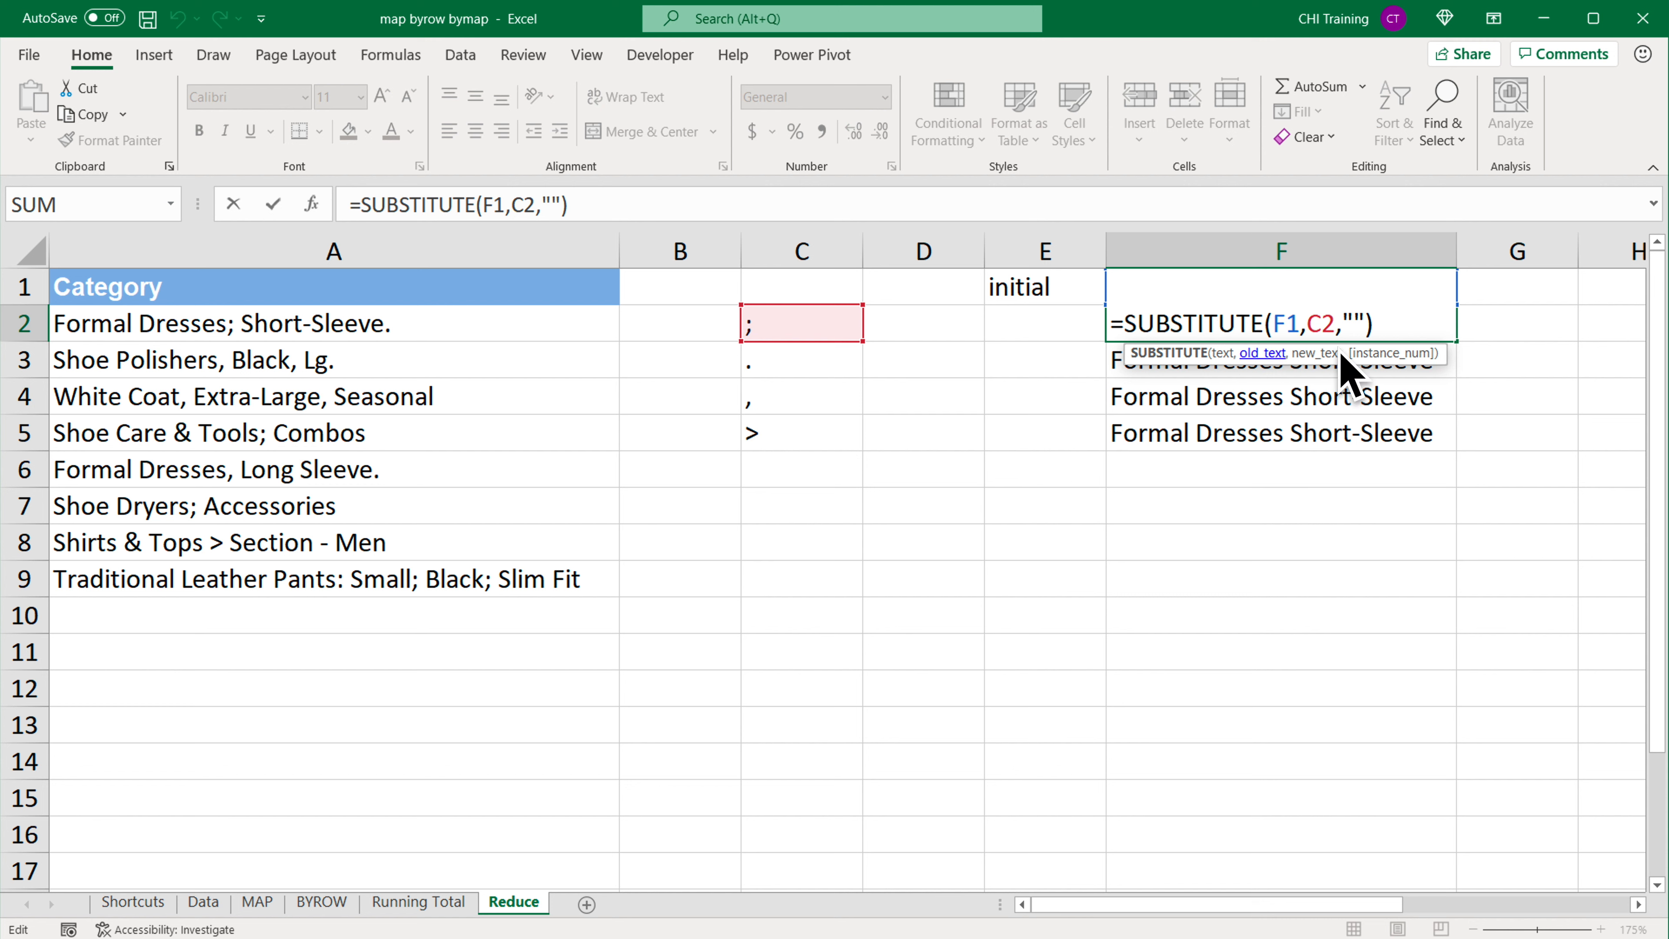
key(Escape)
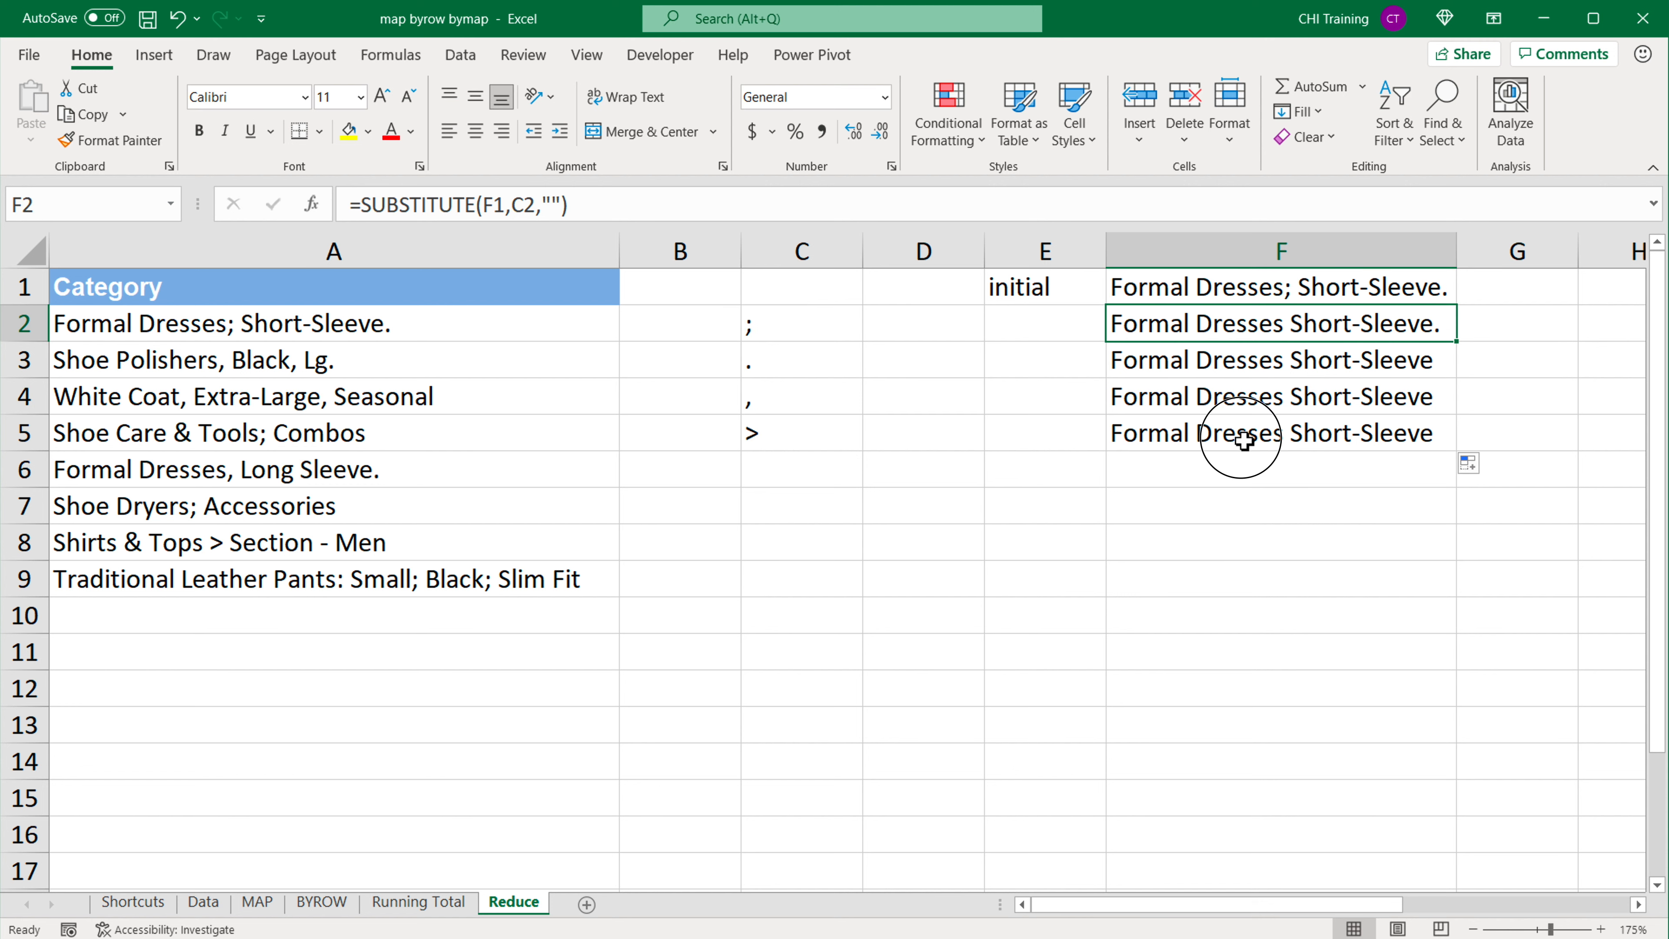
click(1207, 439)
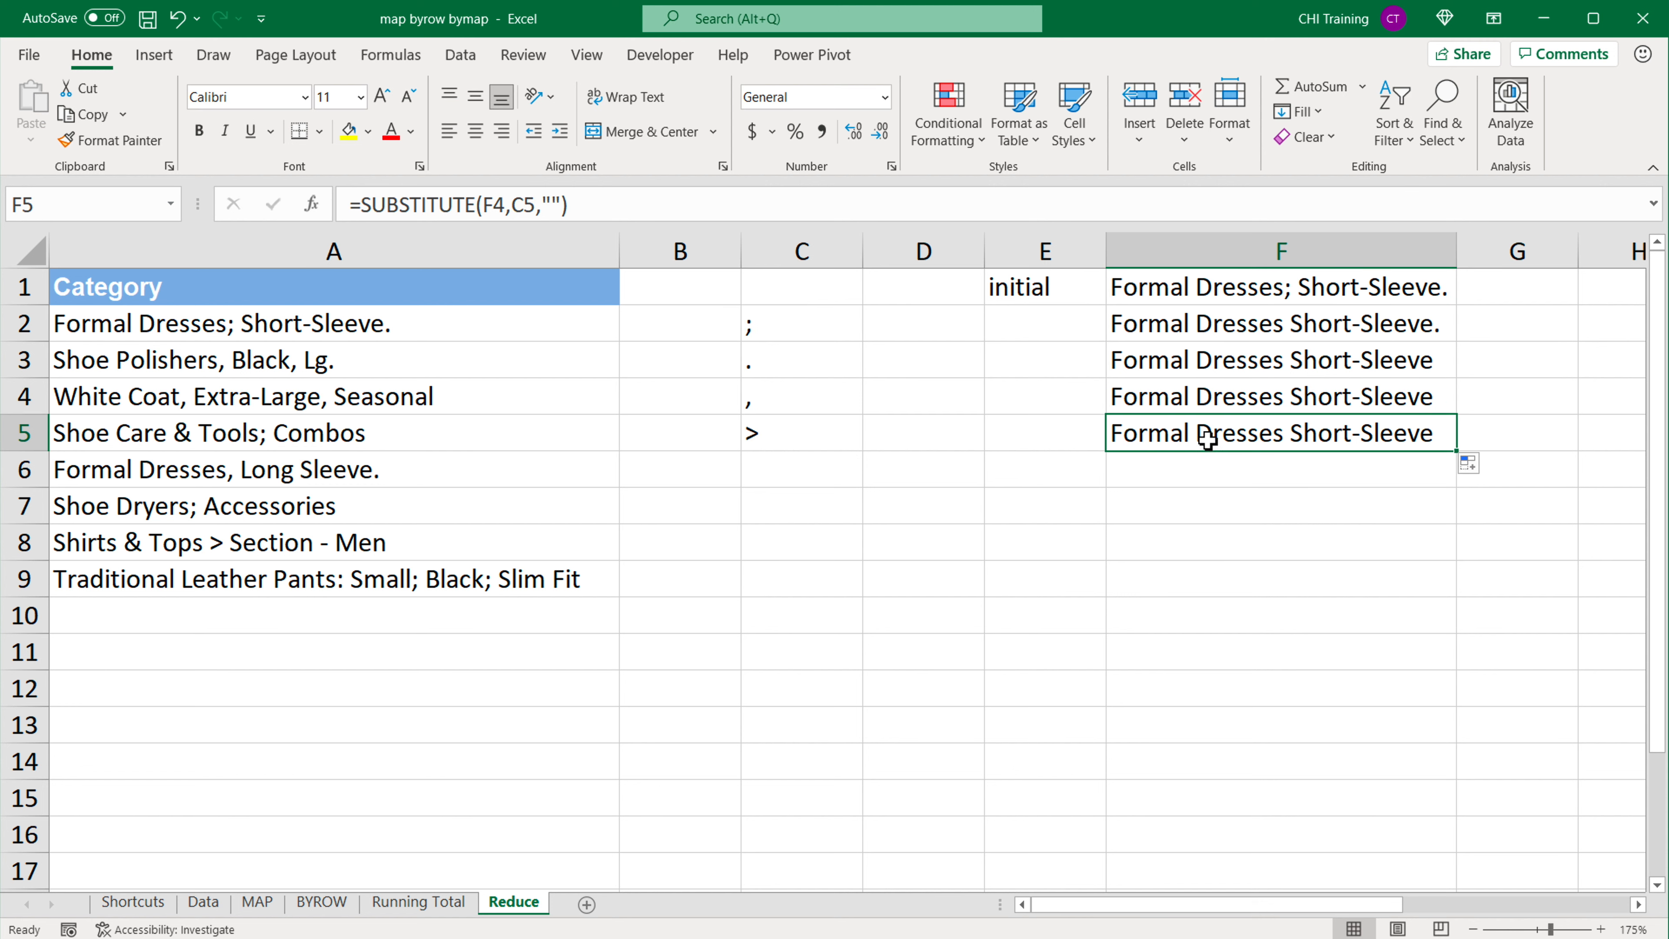
click(1244, 328)
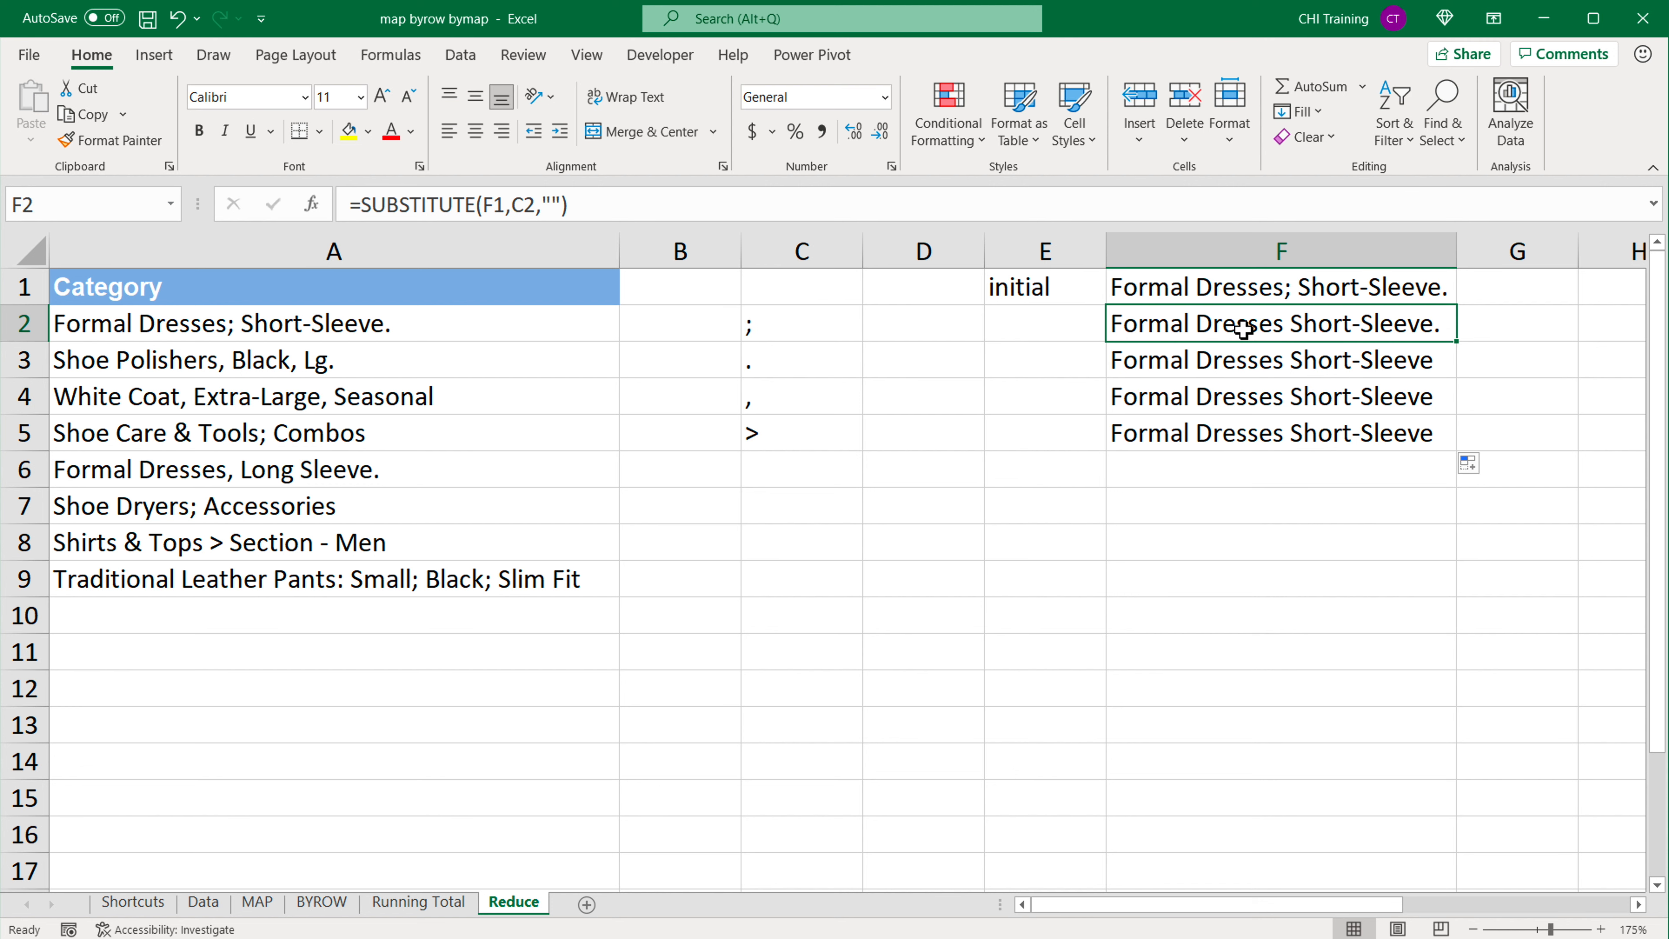
click(1246, 296)
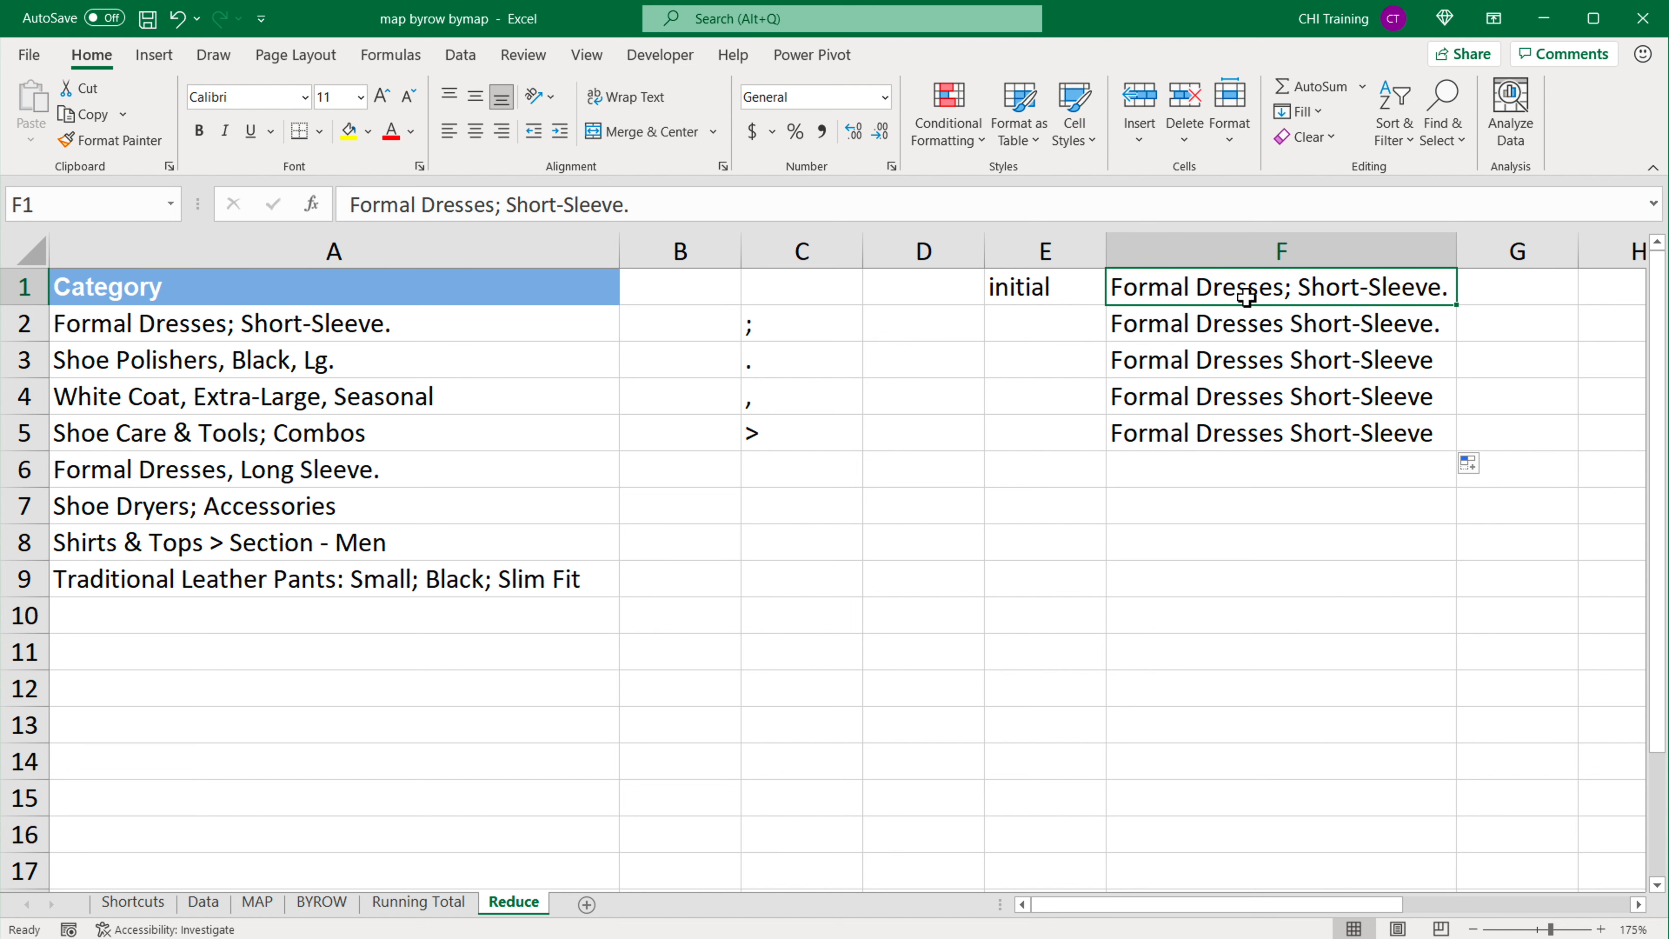
key(Down)
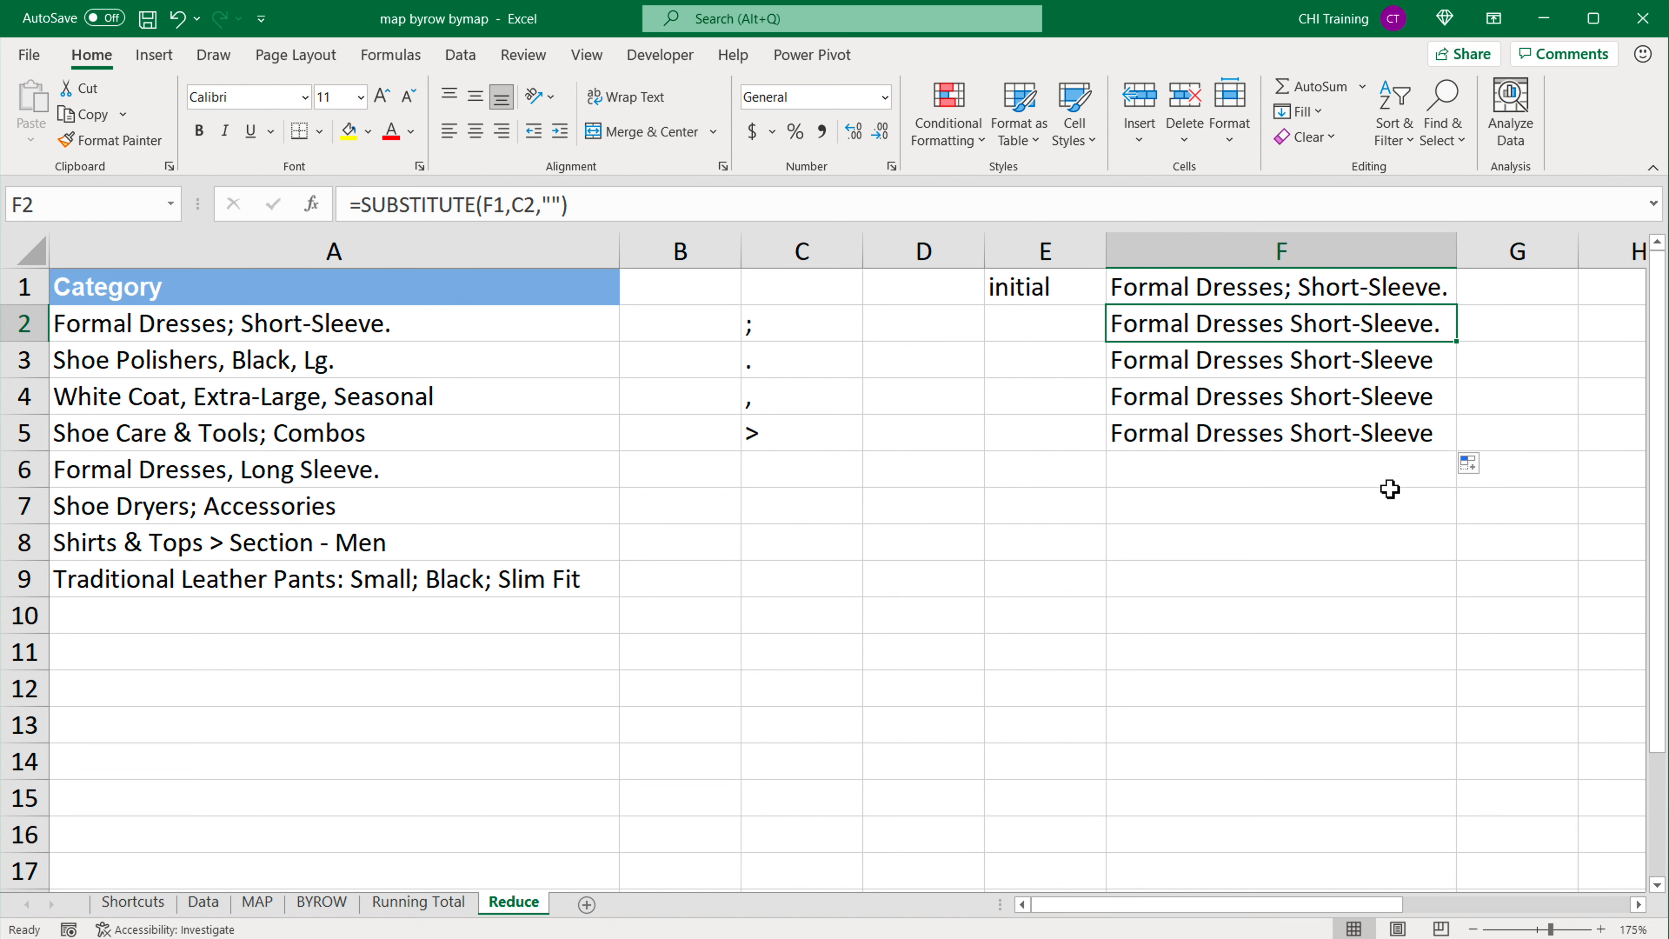
Step: Start a REDUCE formula in cell H2 with F1 as the initial value and C2:C5 as the array
click(1639, 904)
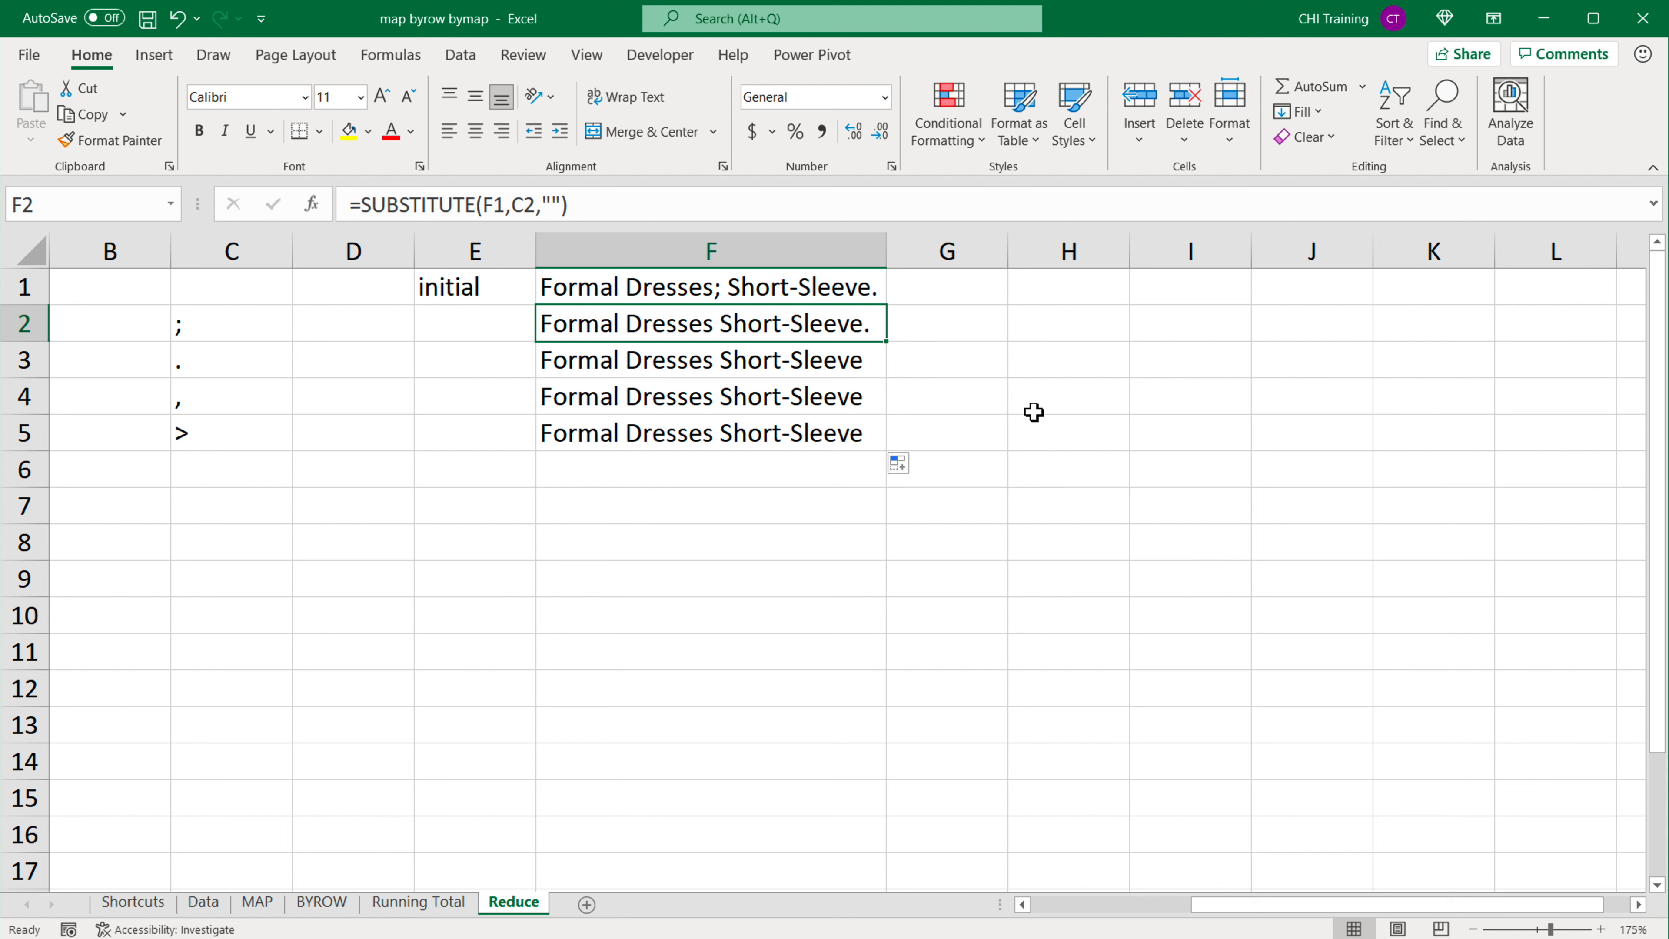
click(1068, 325)
text(=REDUCE()
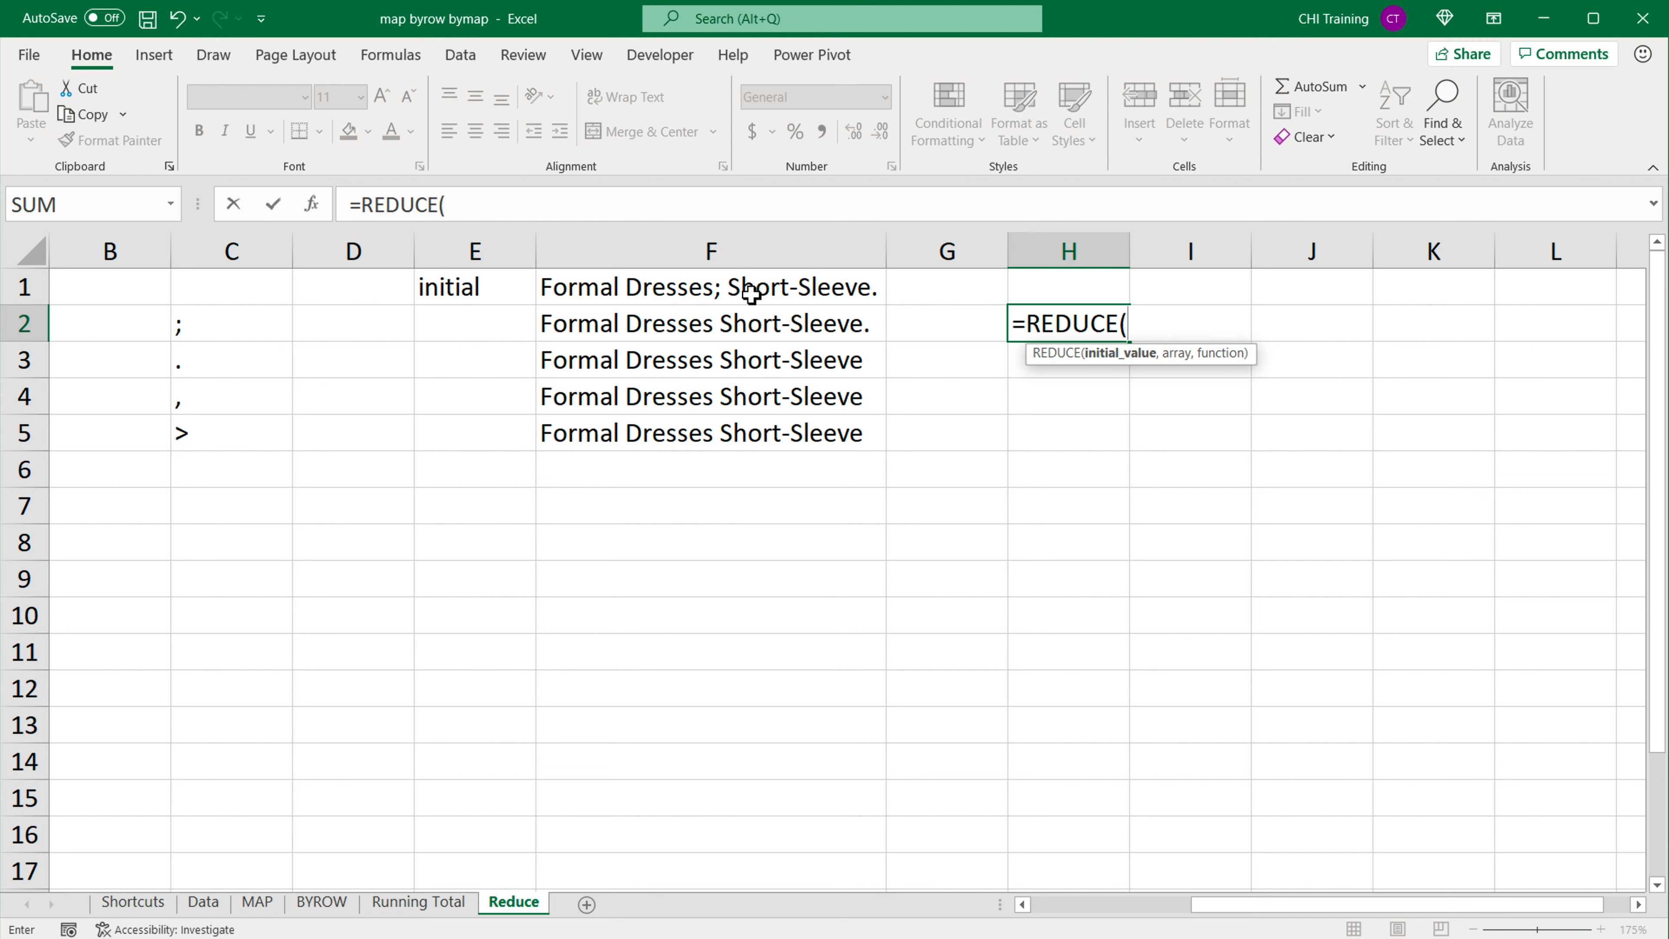
click(737, 293)
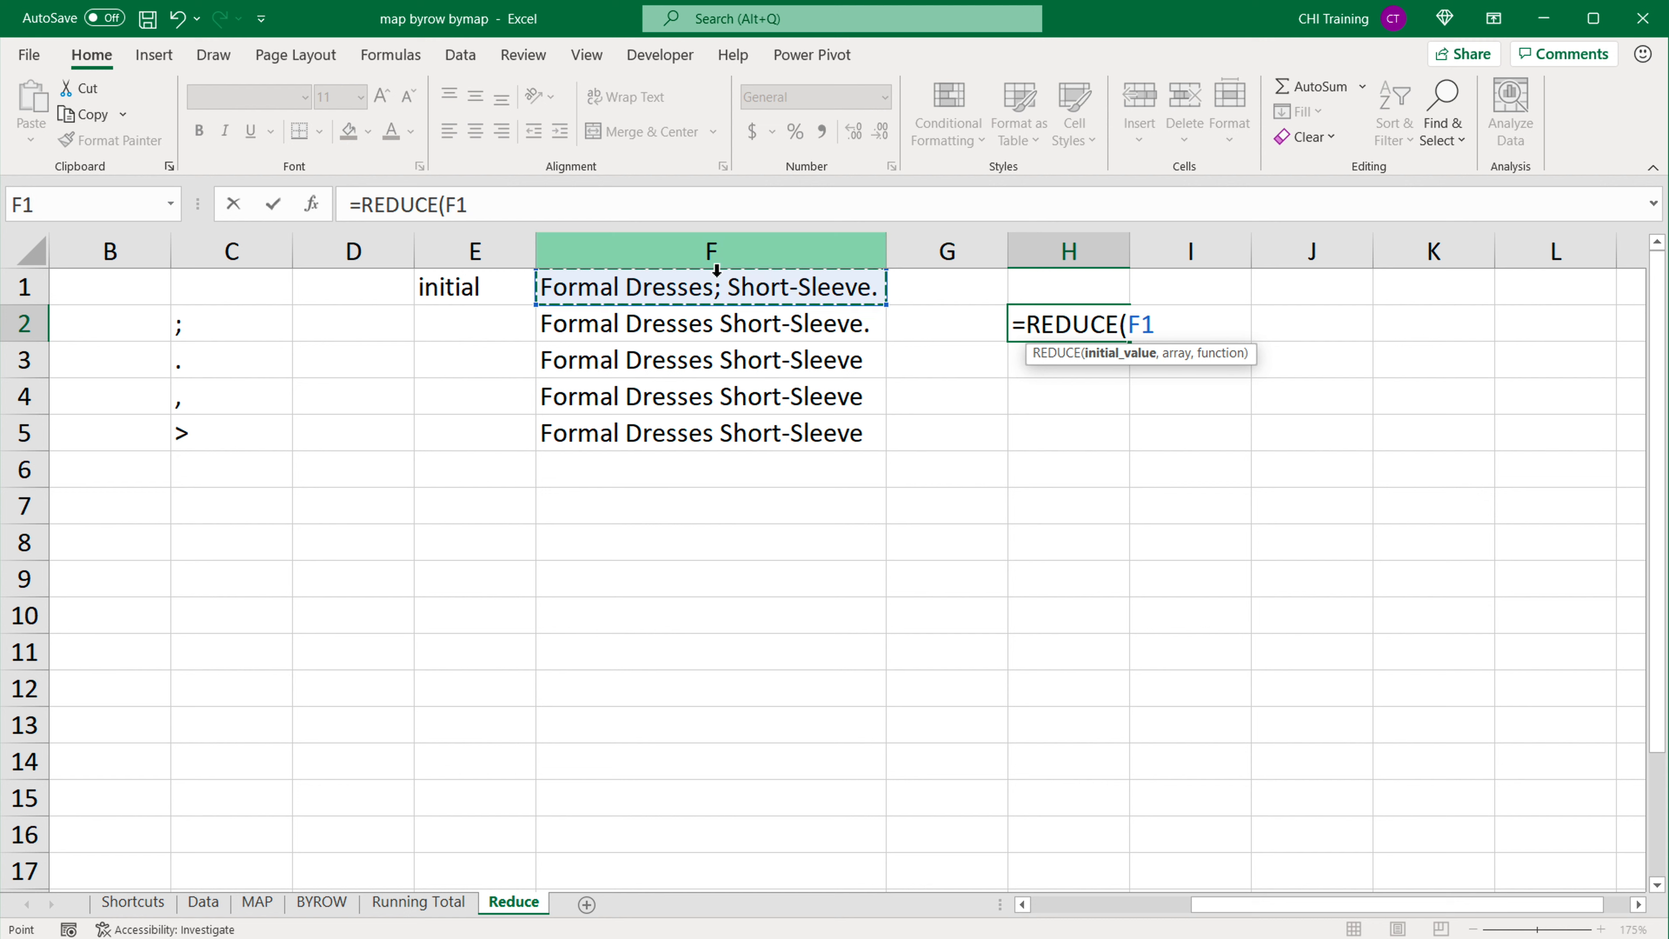
text(,)
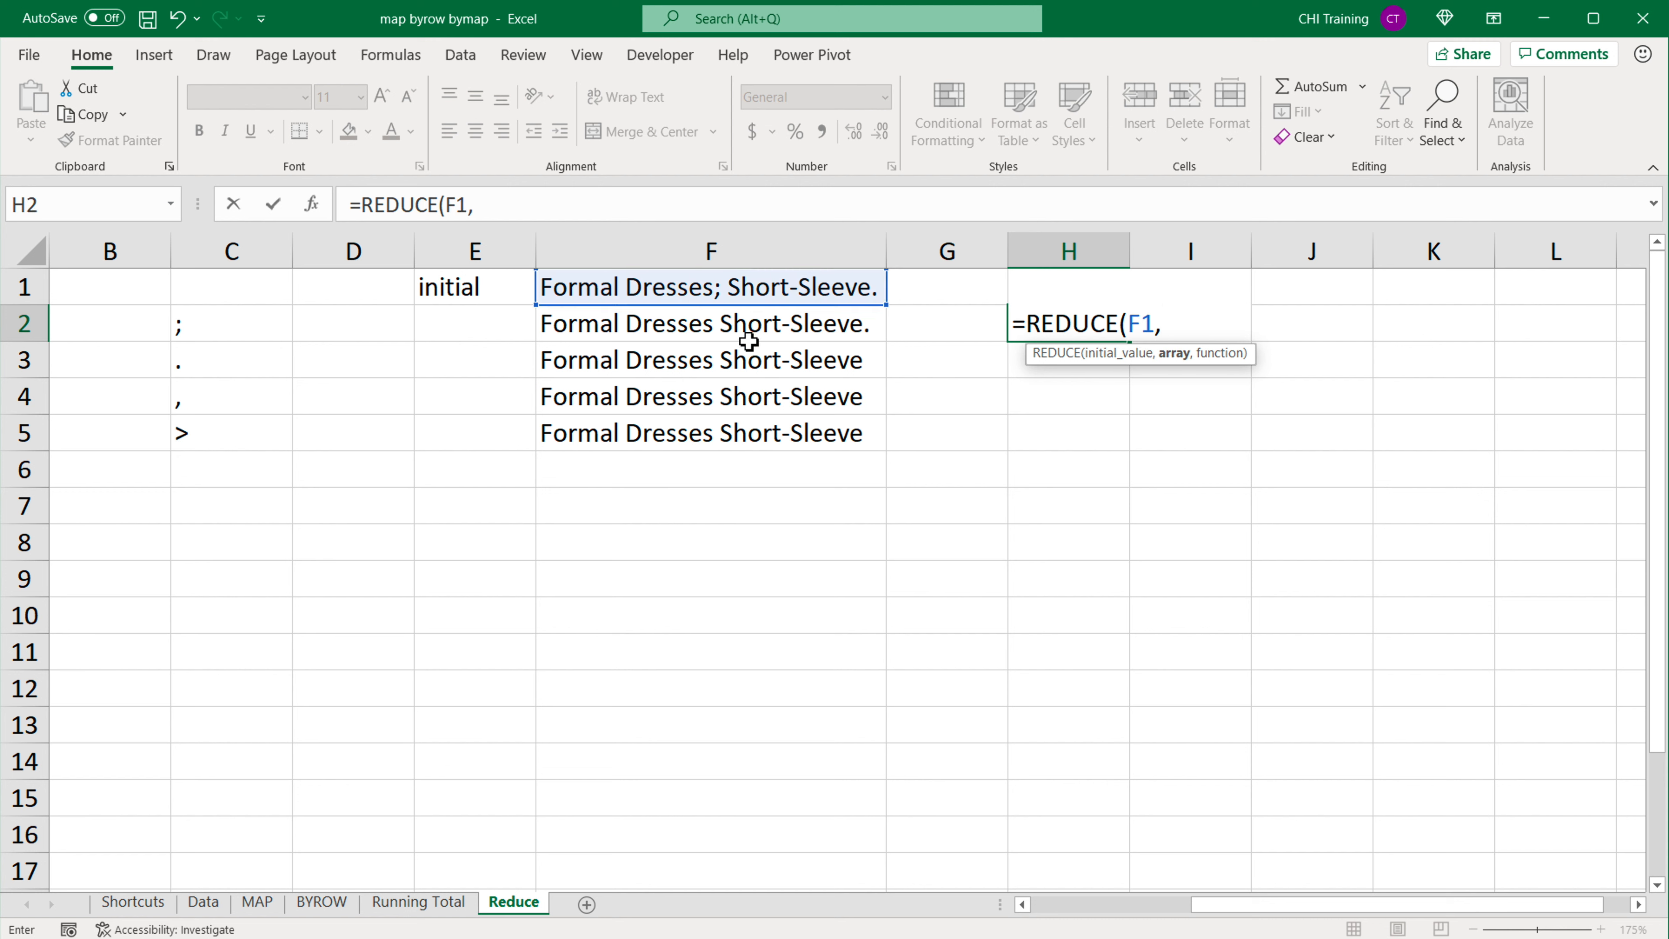
drag(239, 336, 235, 429)
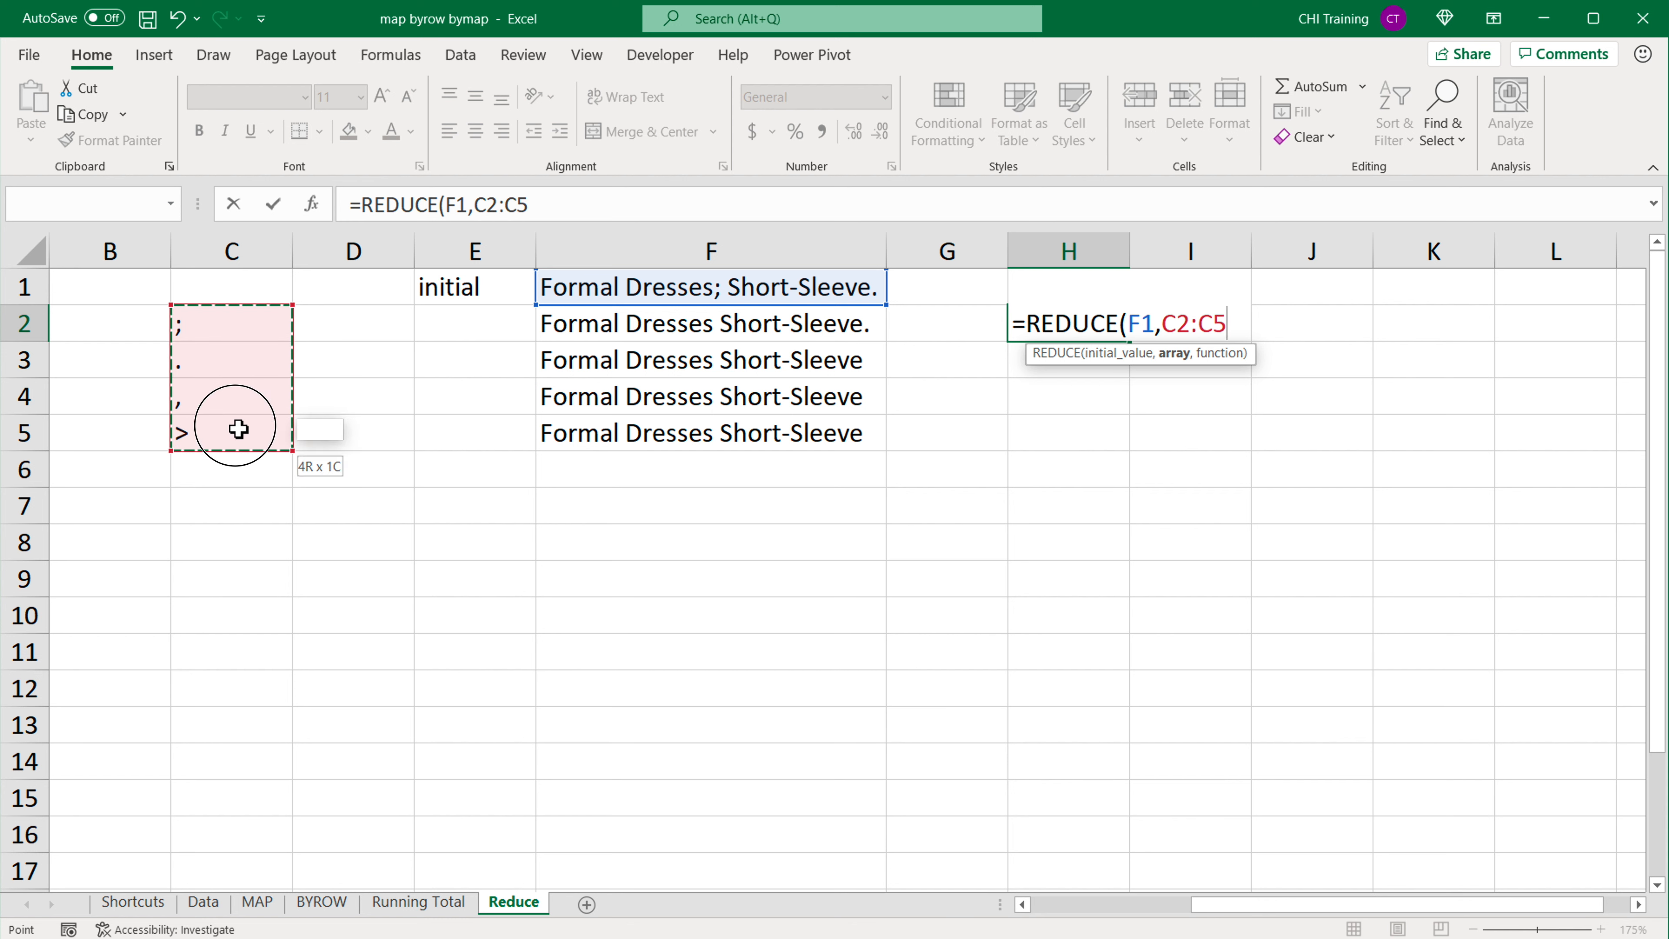
text(,)
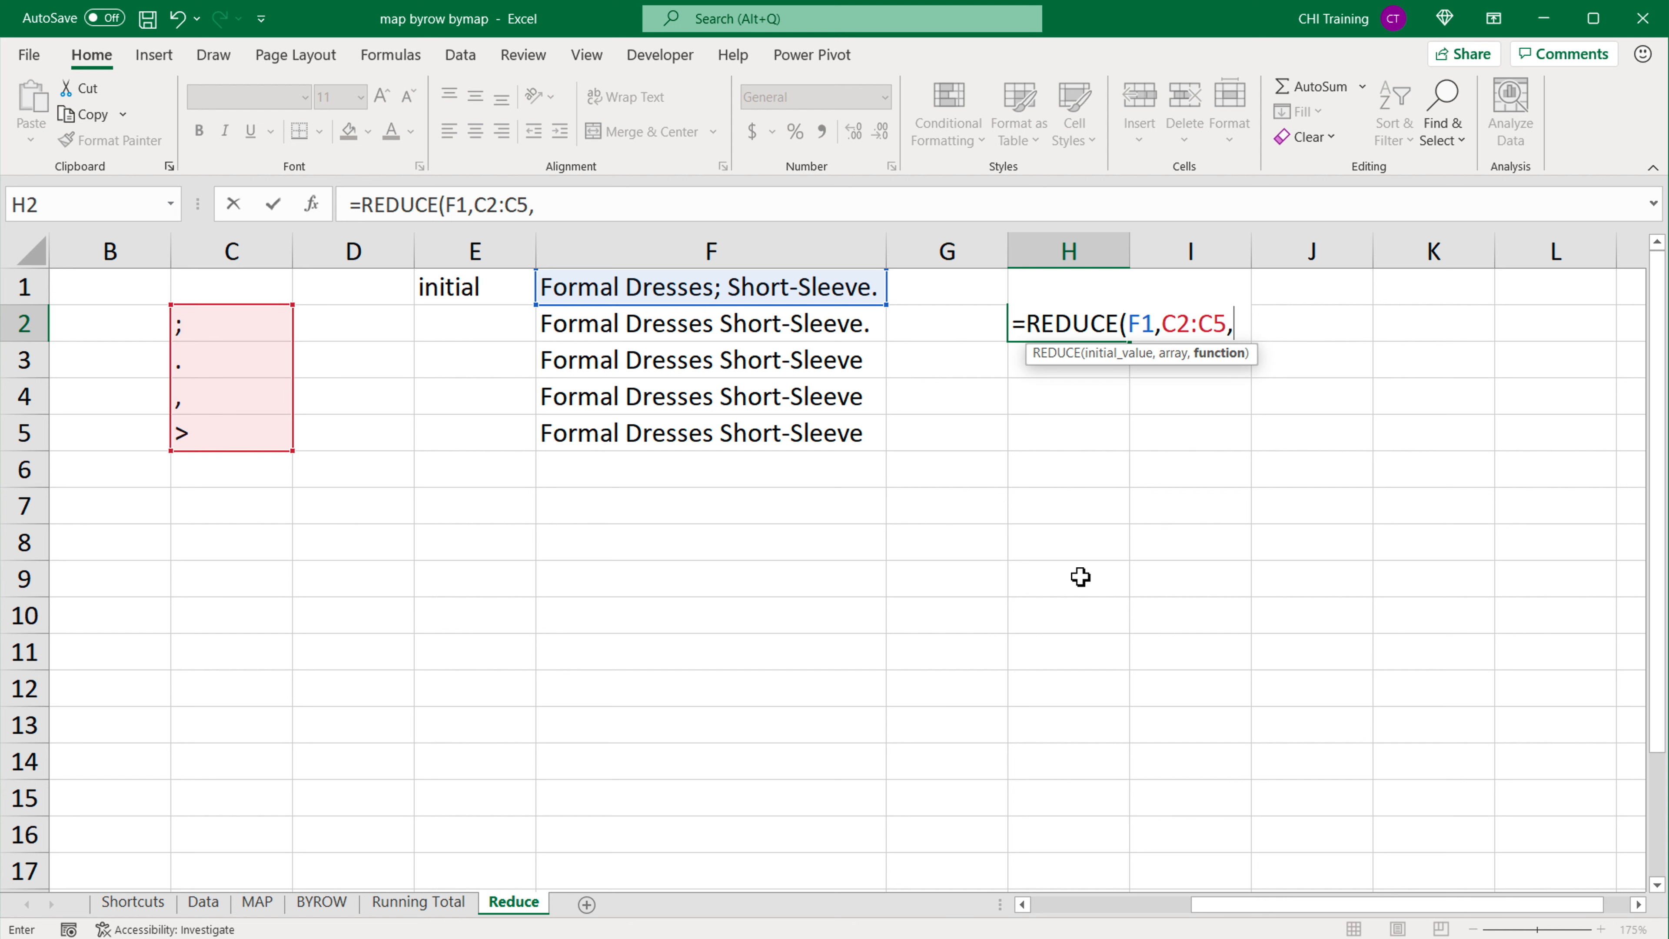
text(LAM)
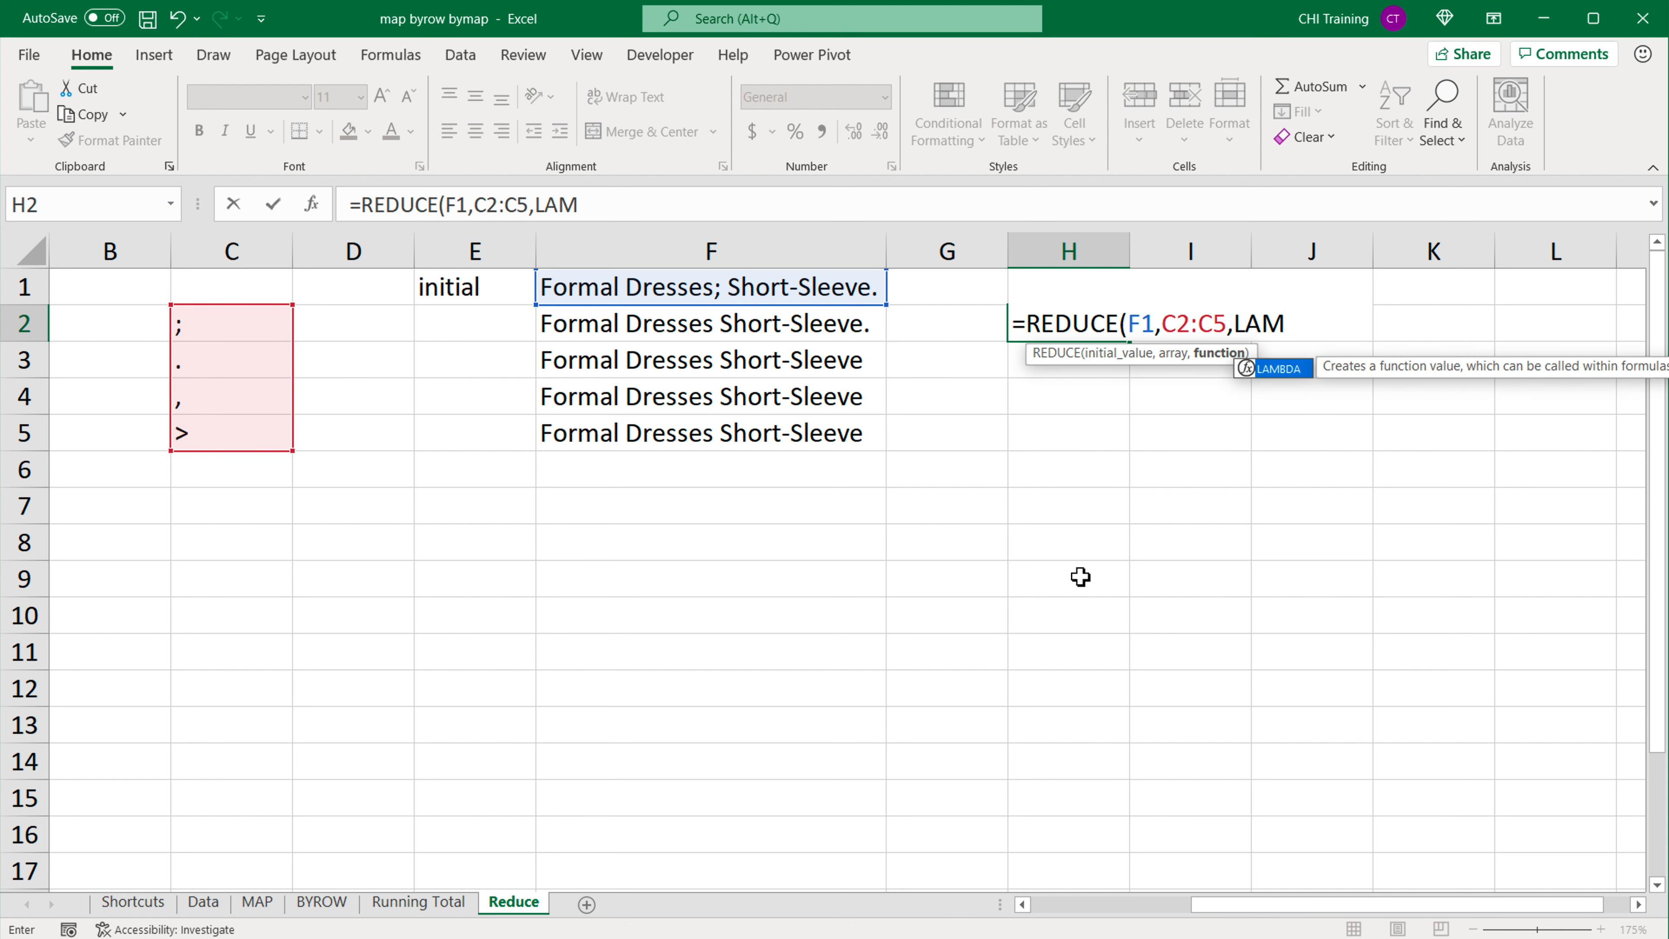
text(BDA()
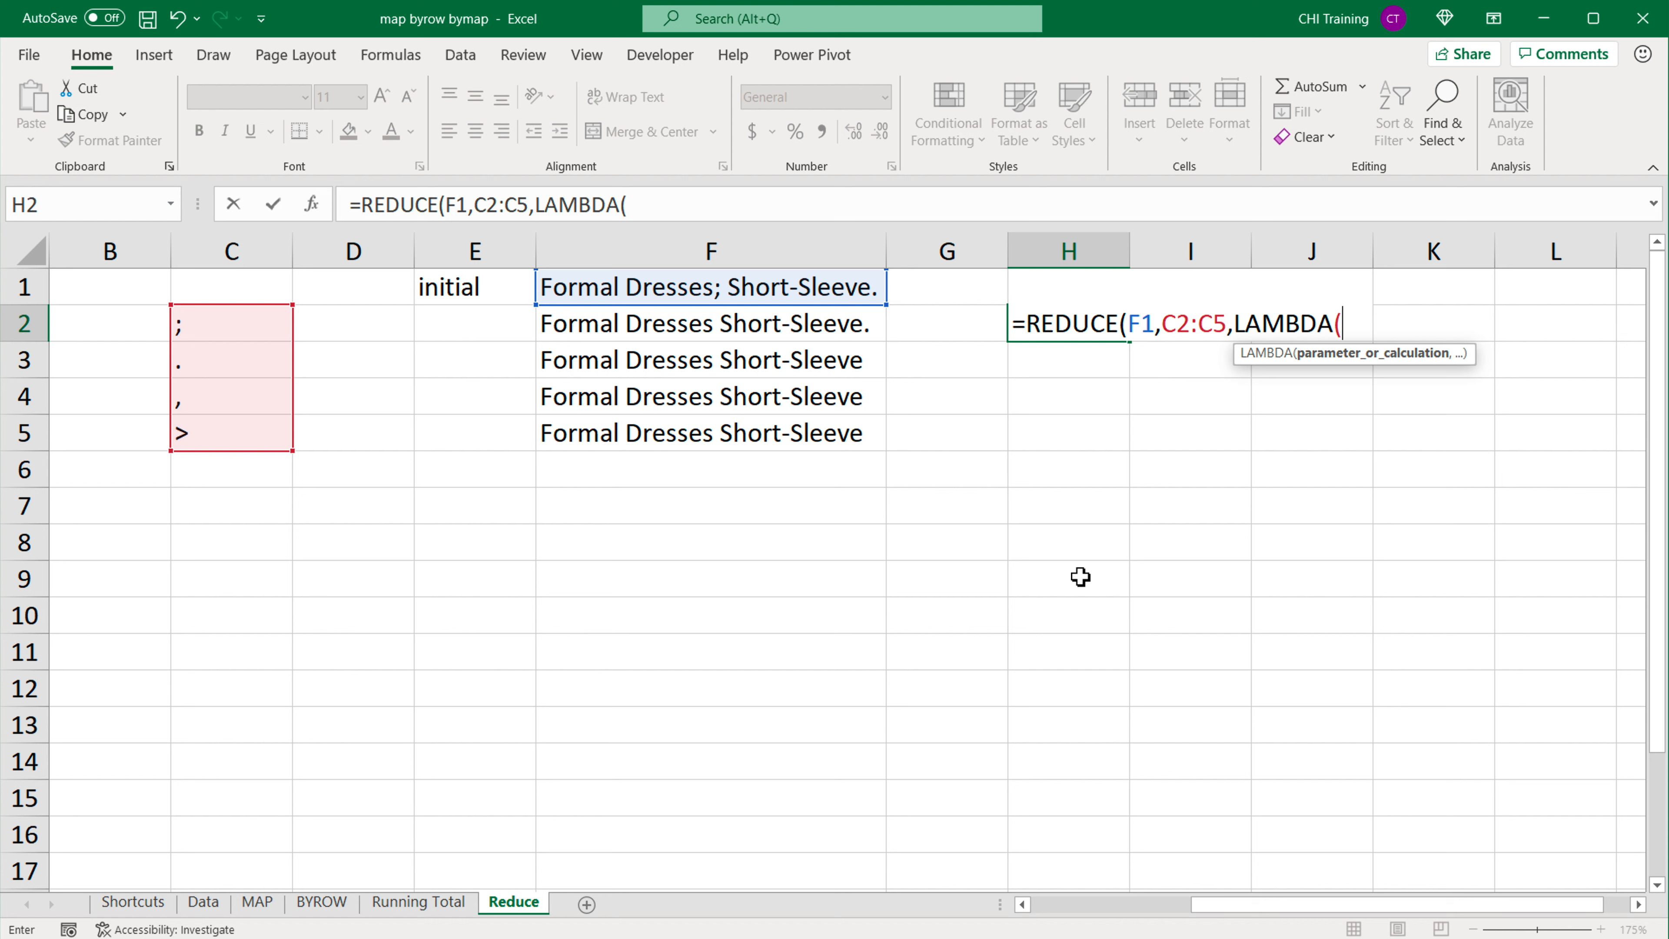
text(changing)
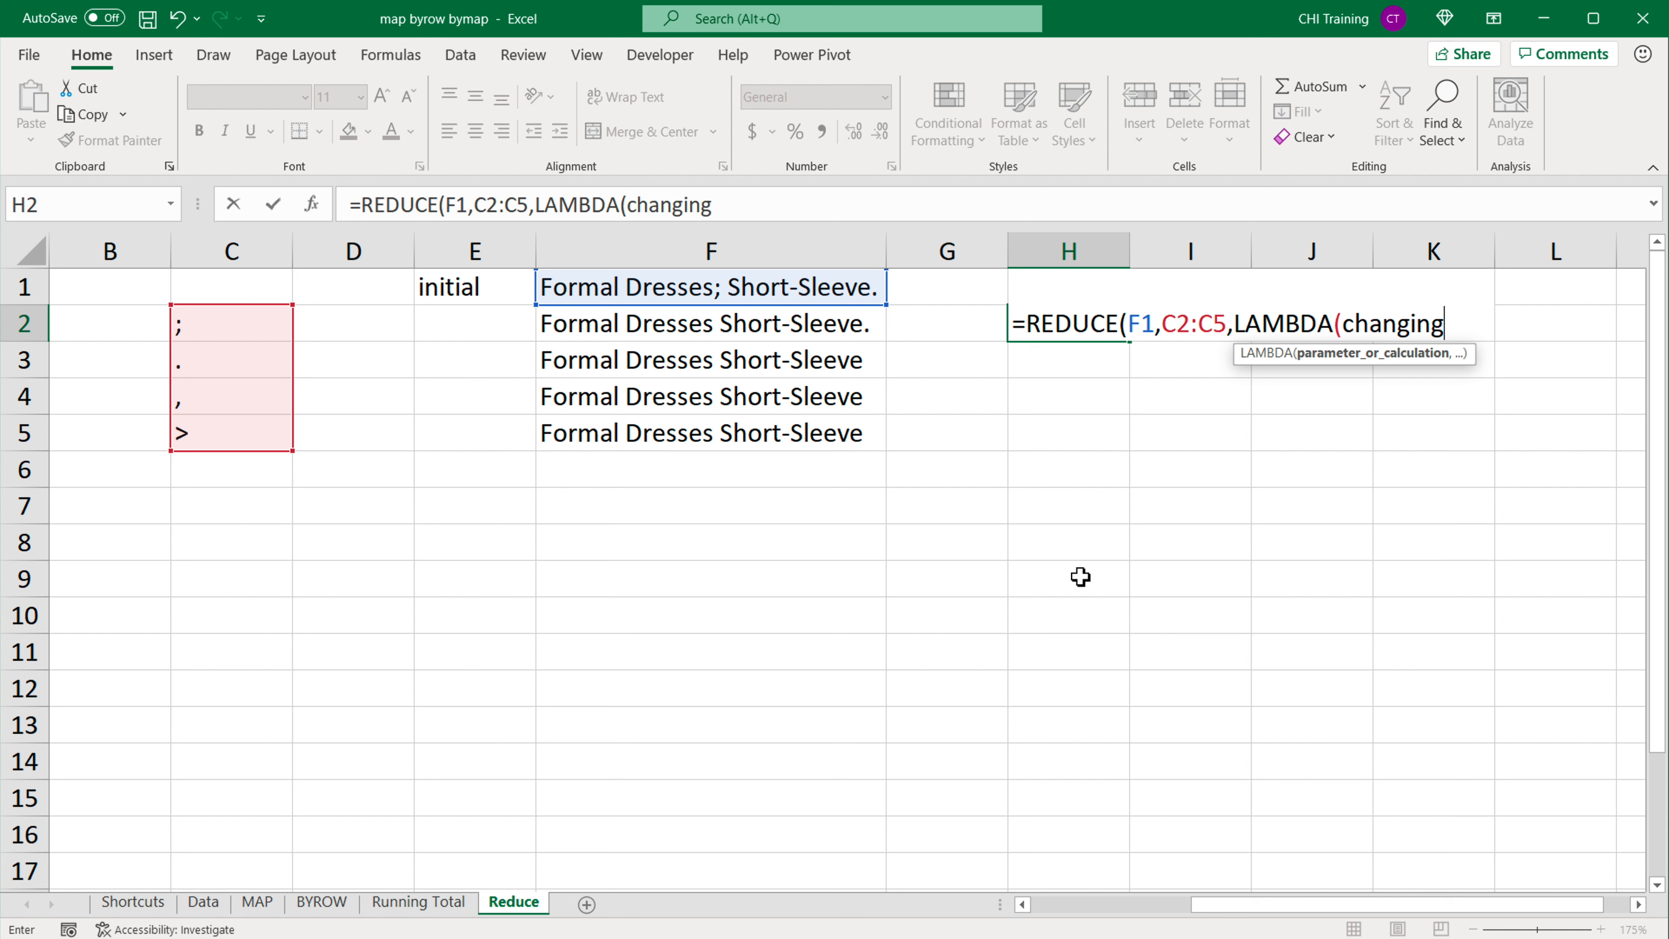
text(value)
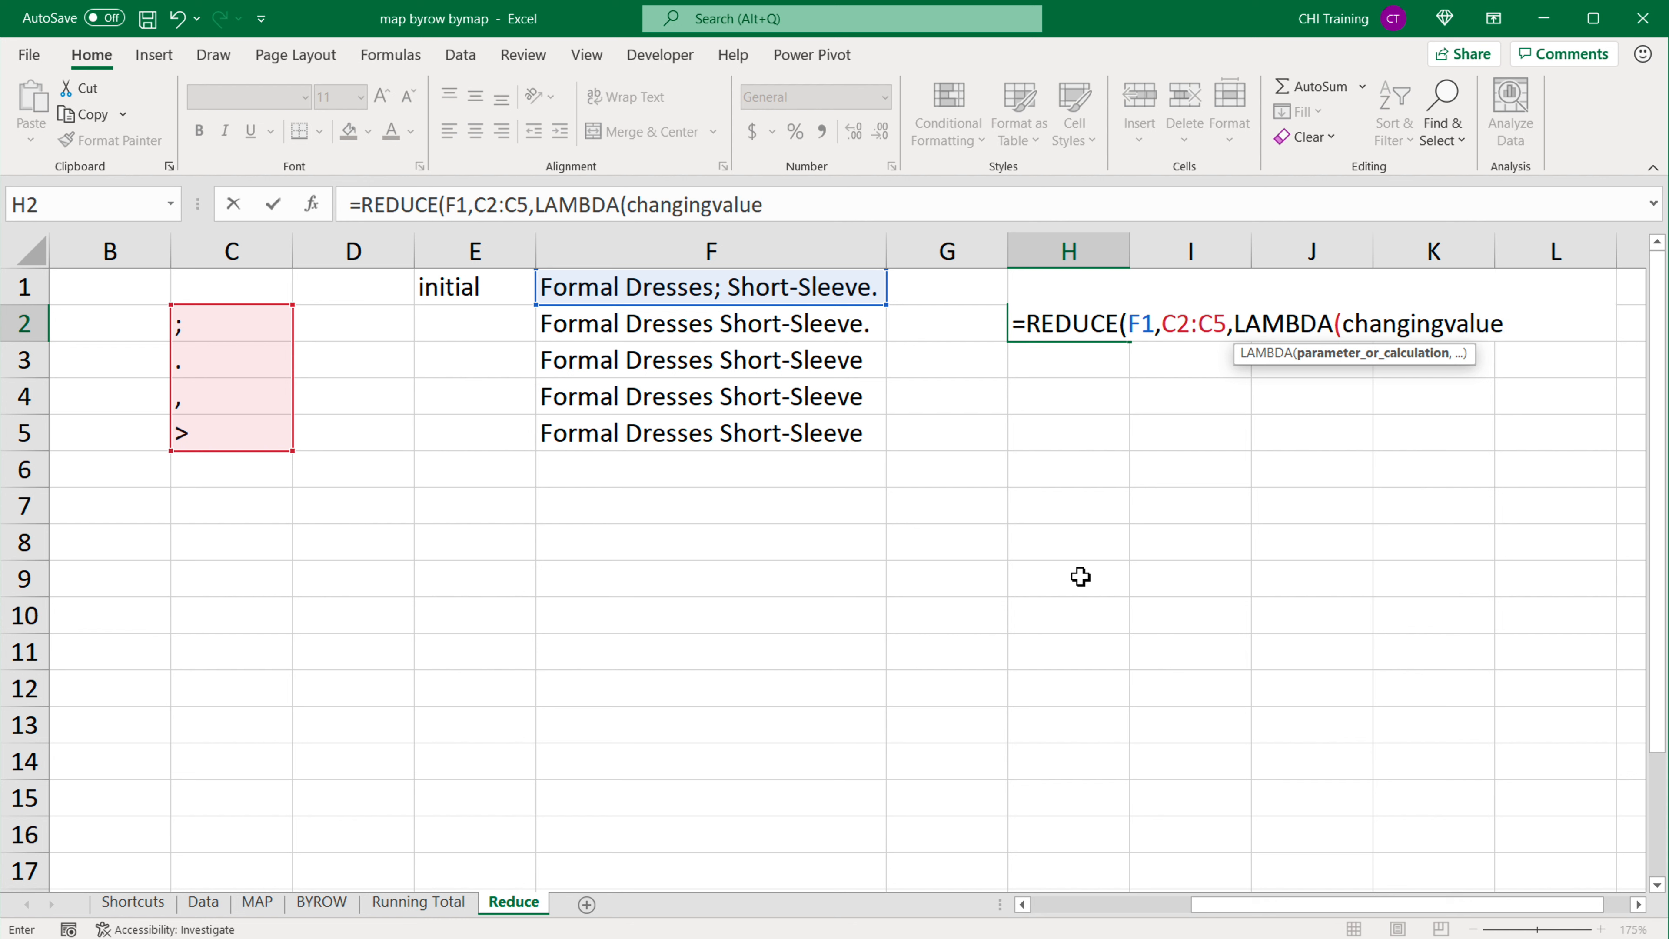
text(,)
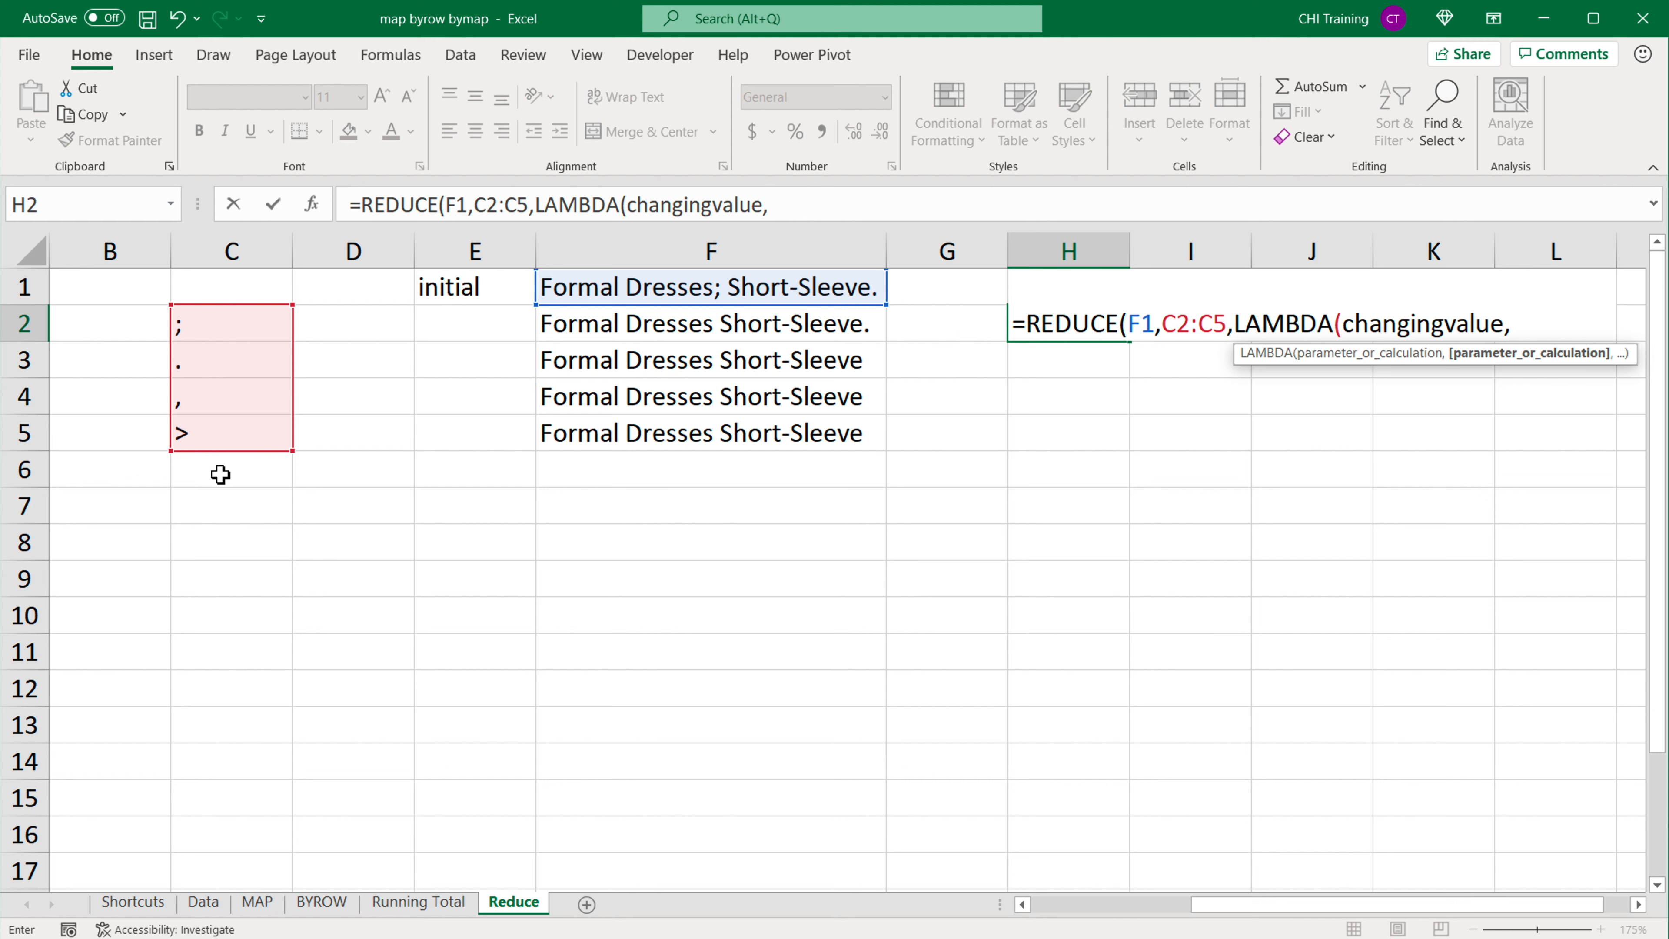
Step: Add a LAMBDA as the function argument of REDUCE in H2, with the parameters changingvalue and r
text(r,)
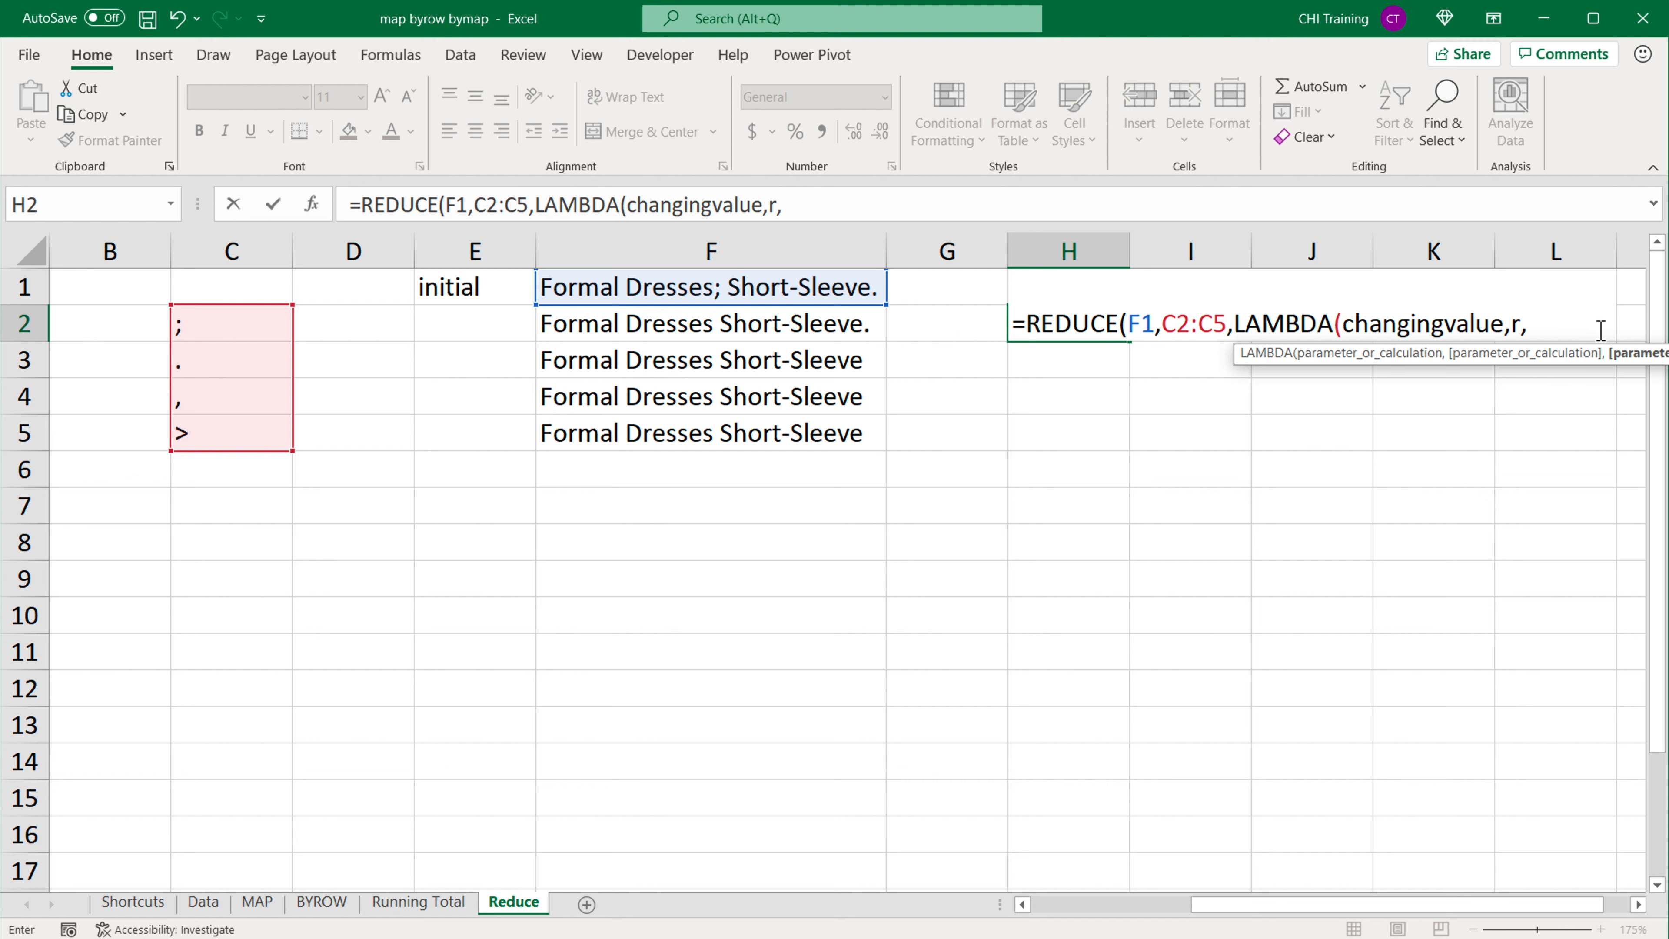
Step: Store the incomplete REDUCE formula in H2 as text by putting an apostrophe in front of it
click(1017, 325)
text(')
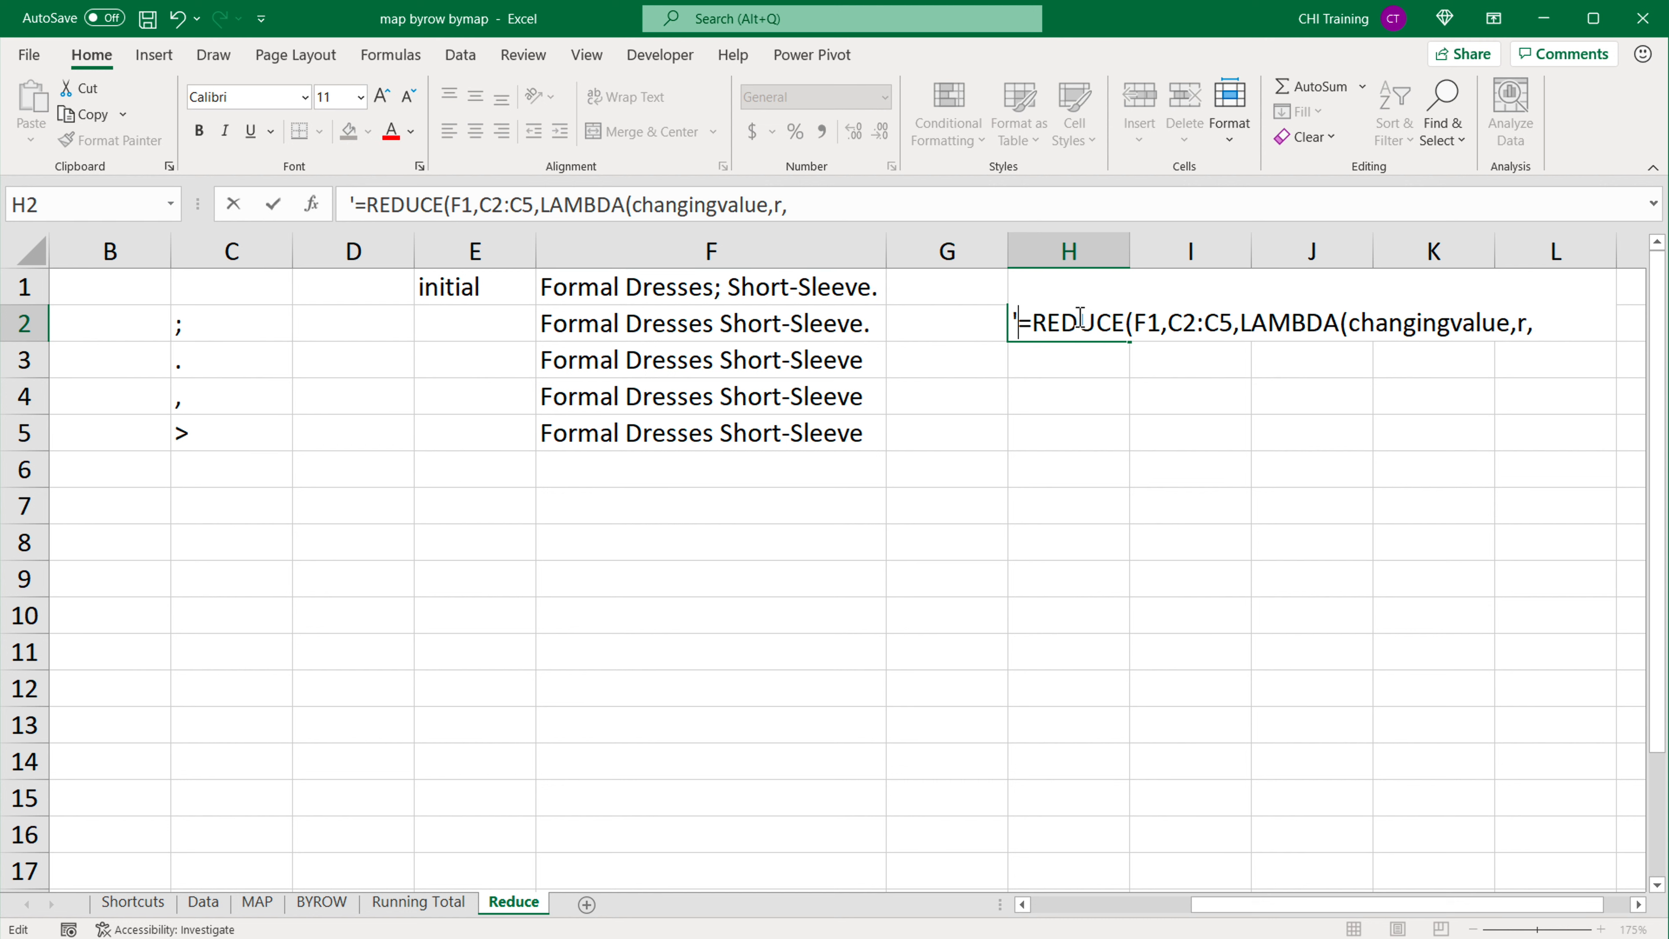
key(Return)
Step: Copy the expression SUBSTITUTE(F1,C2,"") without its equals sign from cell F2, leaving that formula unedited
click(758, 322)
double_click(757, 322)
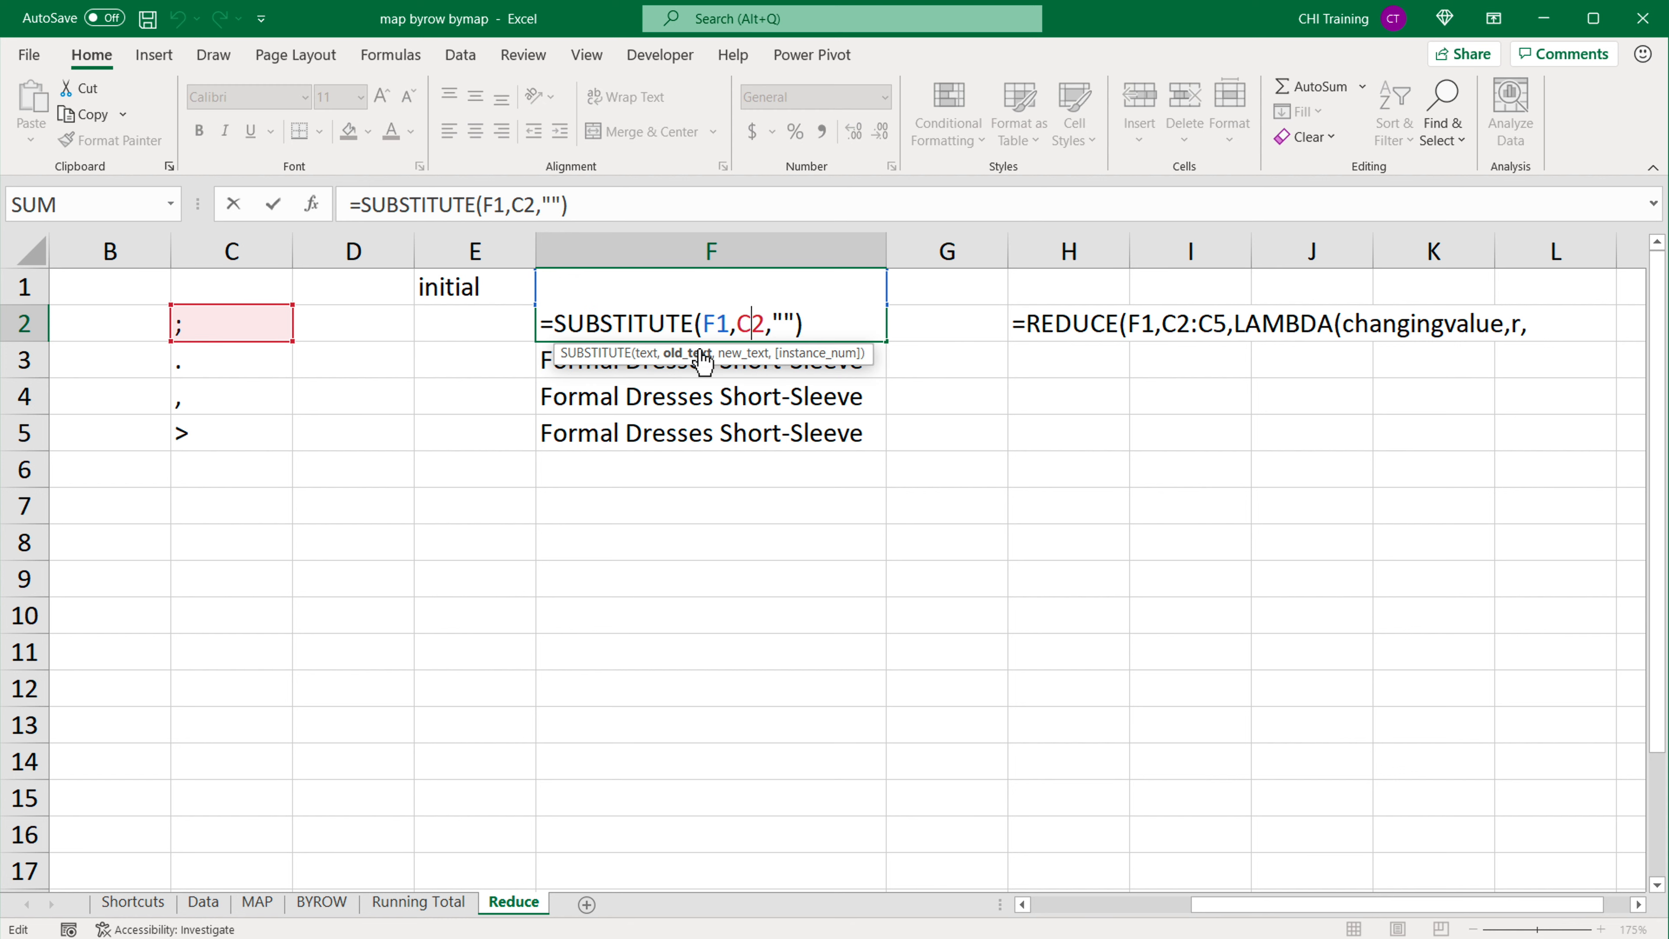
drag(558, 324, 803, 323)
key(ctrl+c)
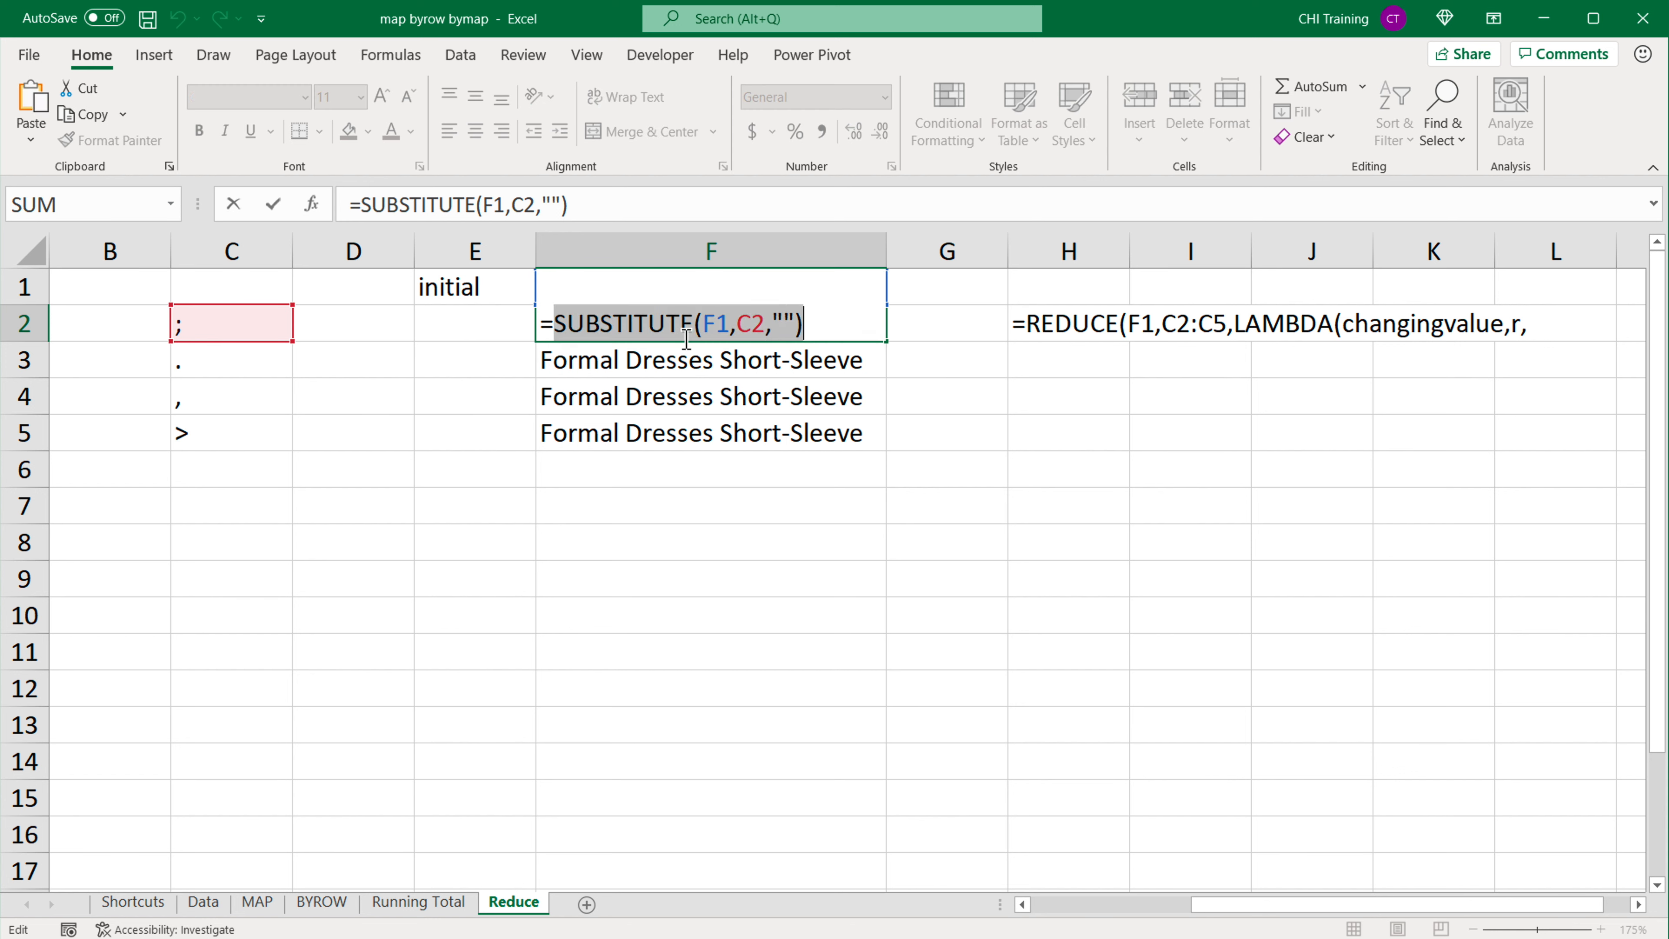
key(Escape)
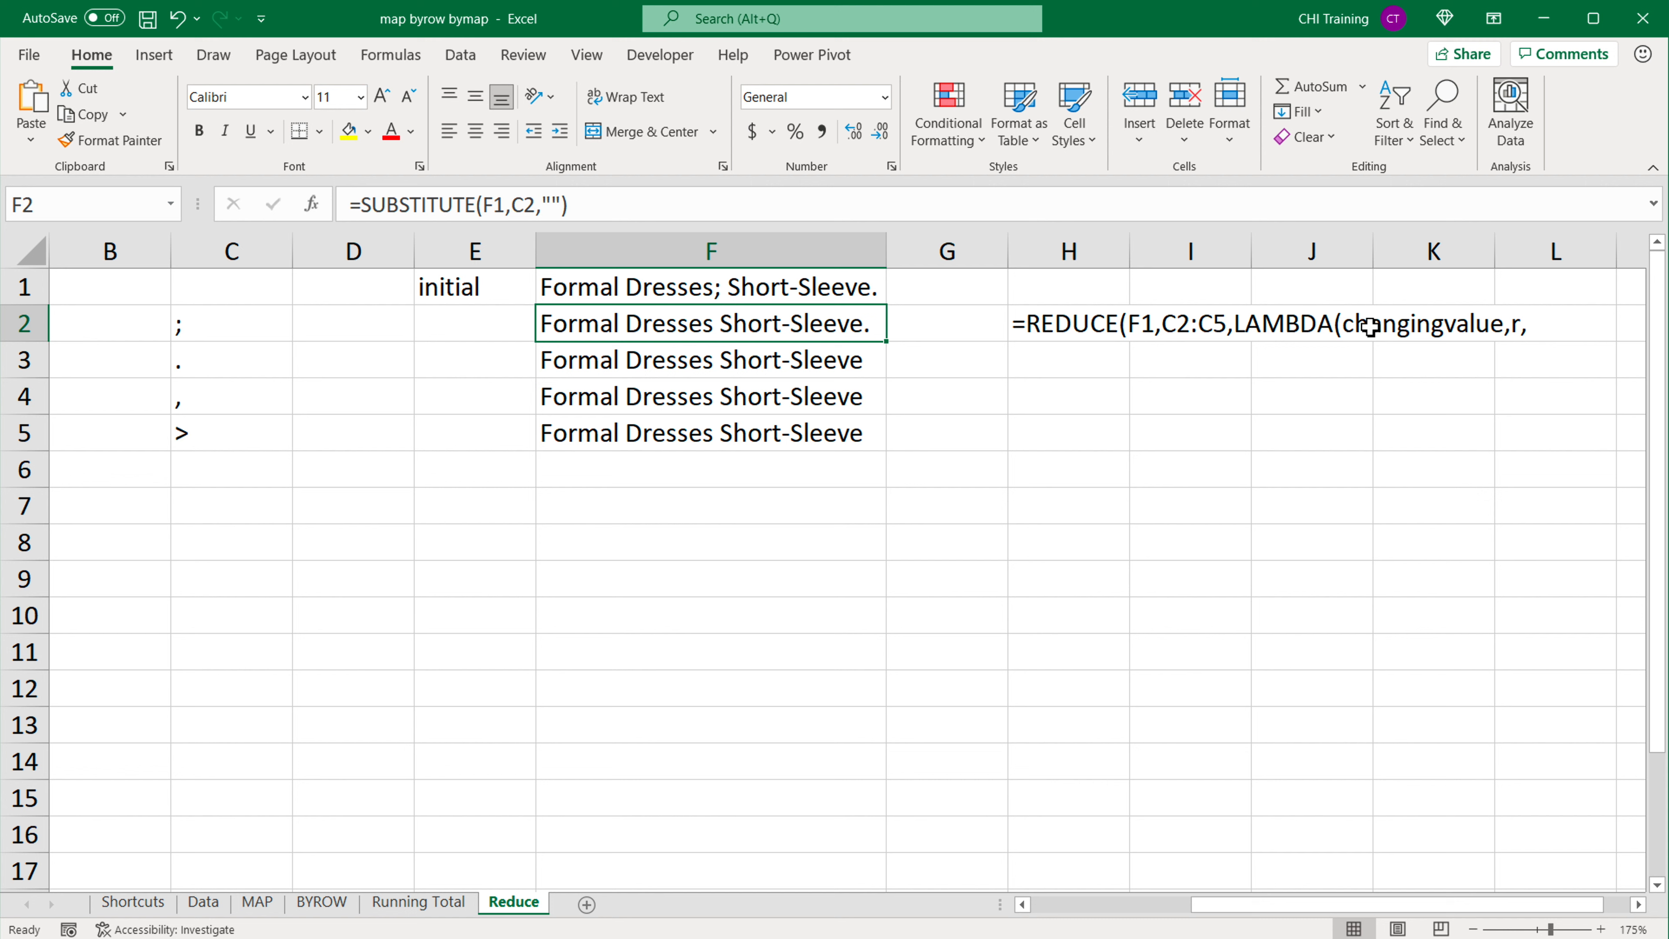
Step: Remove the leading apostrophe from the REDUCE formula in H2 and append SUBSTITUTE(F1,C2,"") as the LAMBDA calculation
double_click(1048, 324)
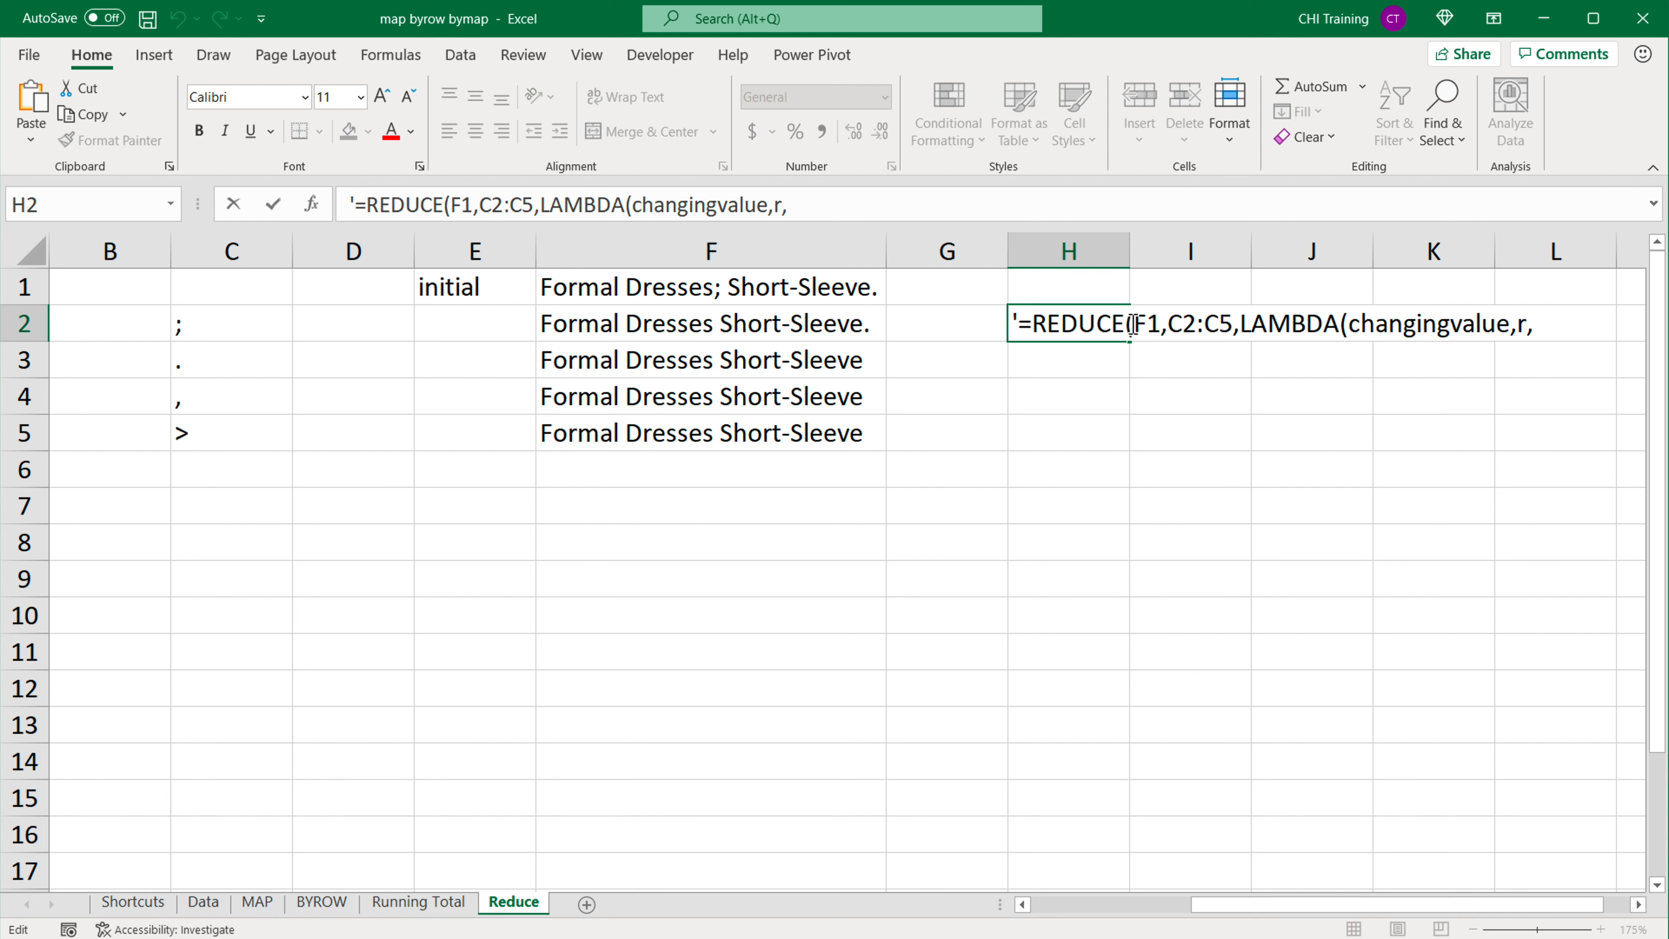
key(Home)
key(Delete)
click(1567, 327)
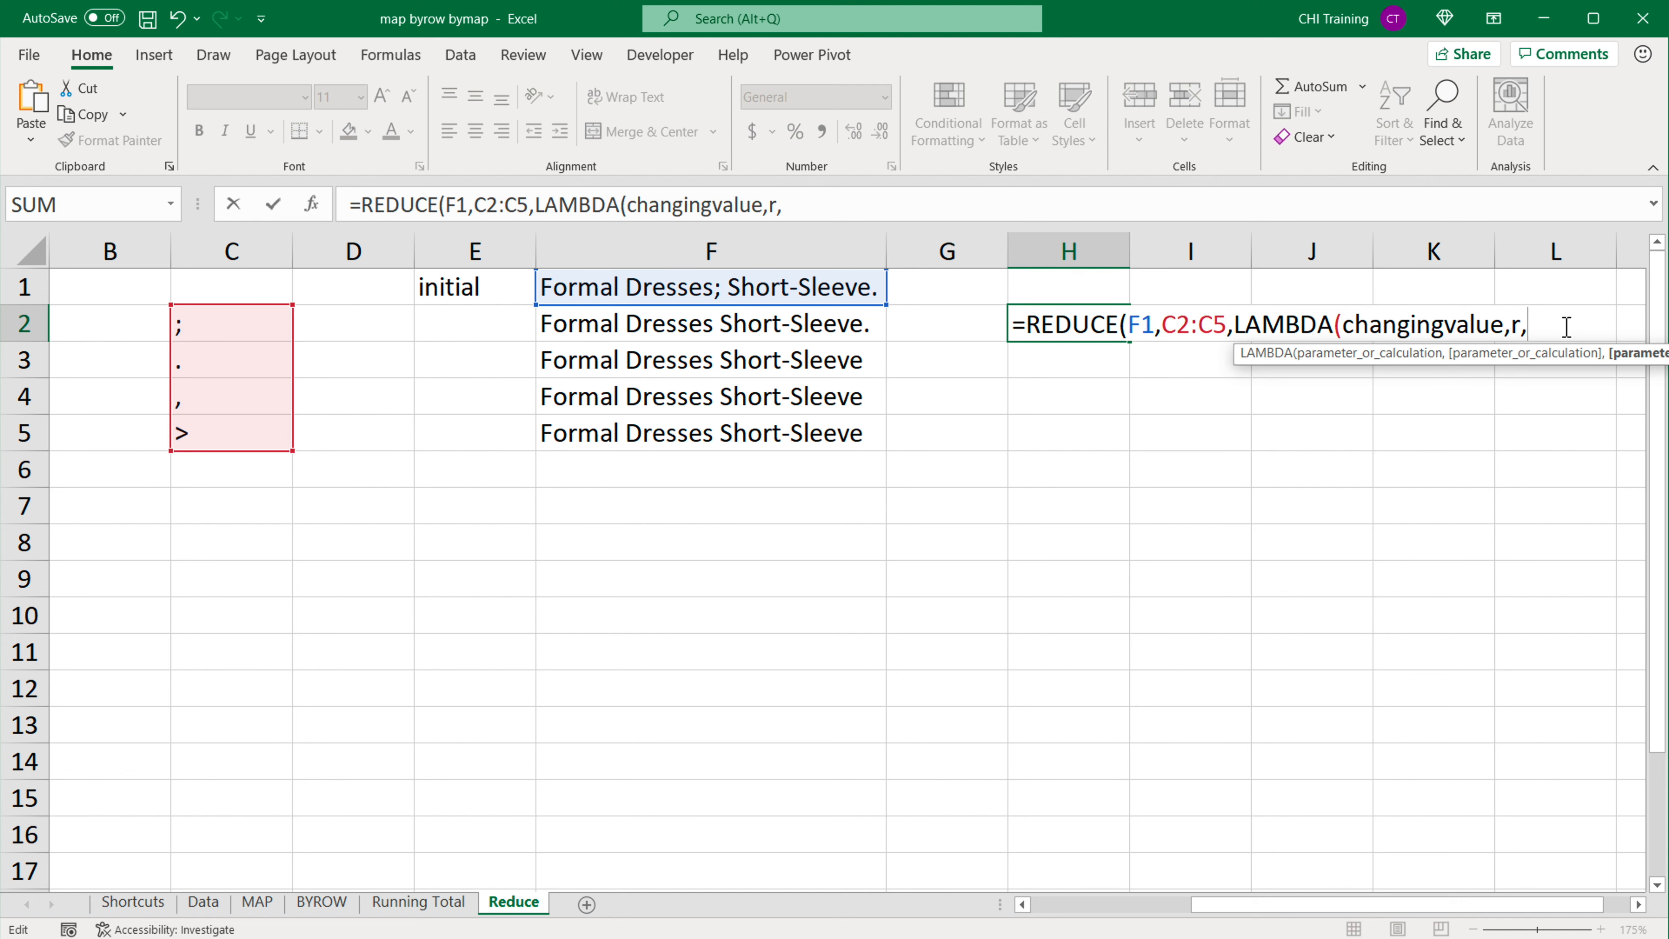
text(SUBSTITUTE(F1,C2,""))
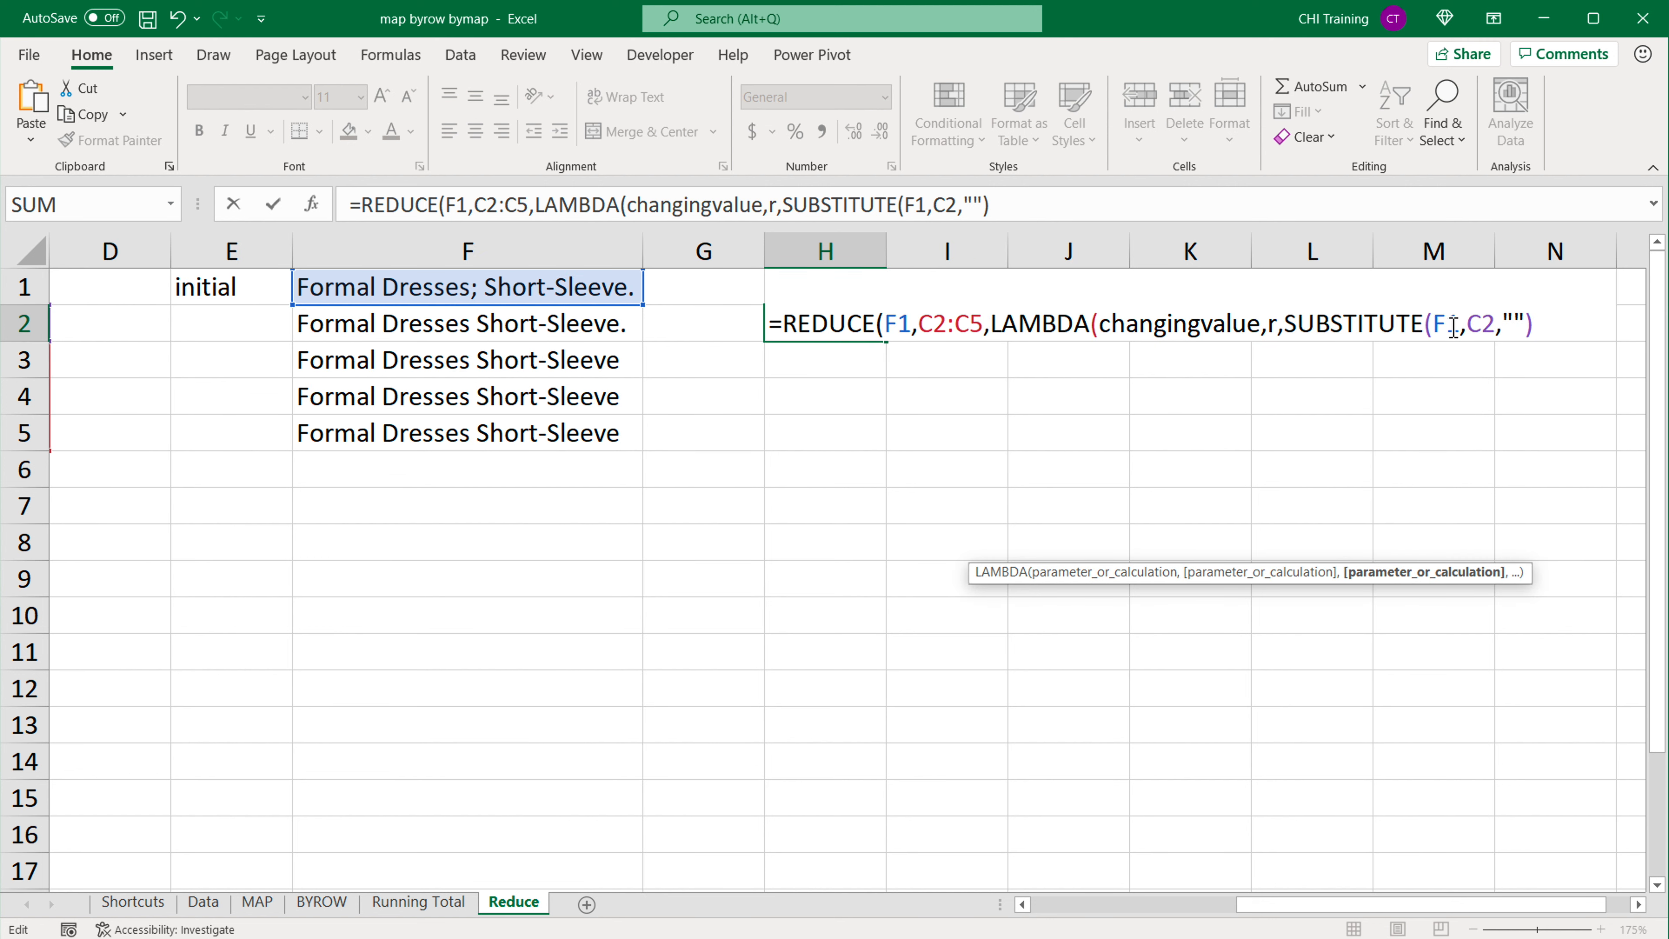
Step: Replace F1 with changingvalue as the text argument of the SUBSTITUTE inside the H2 formula
drag(1496, 332, 1437, 342)
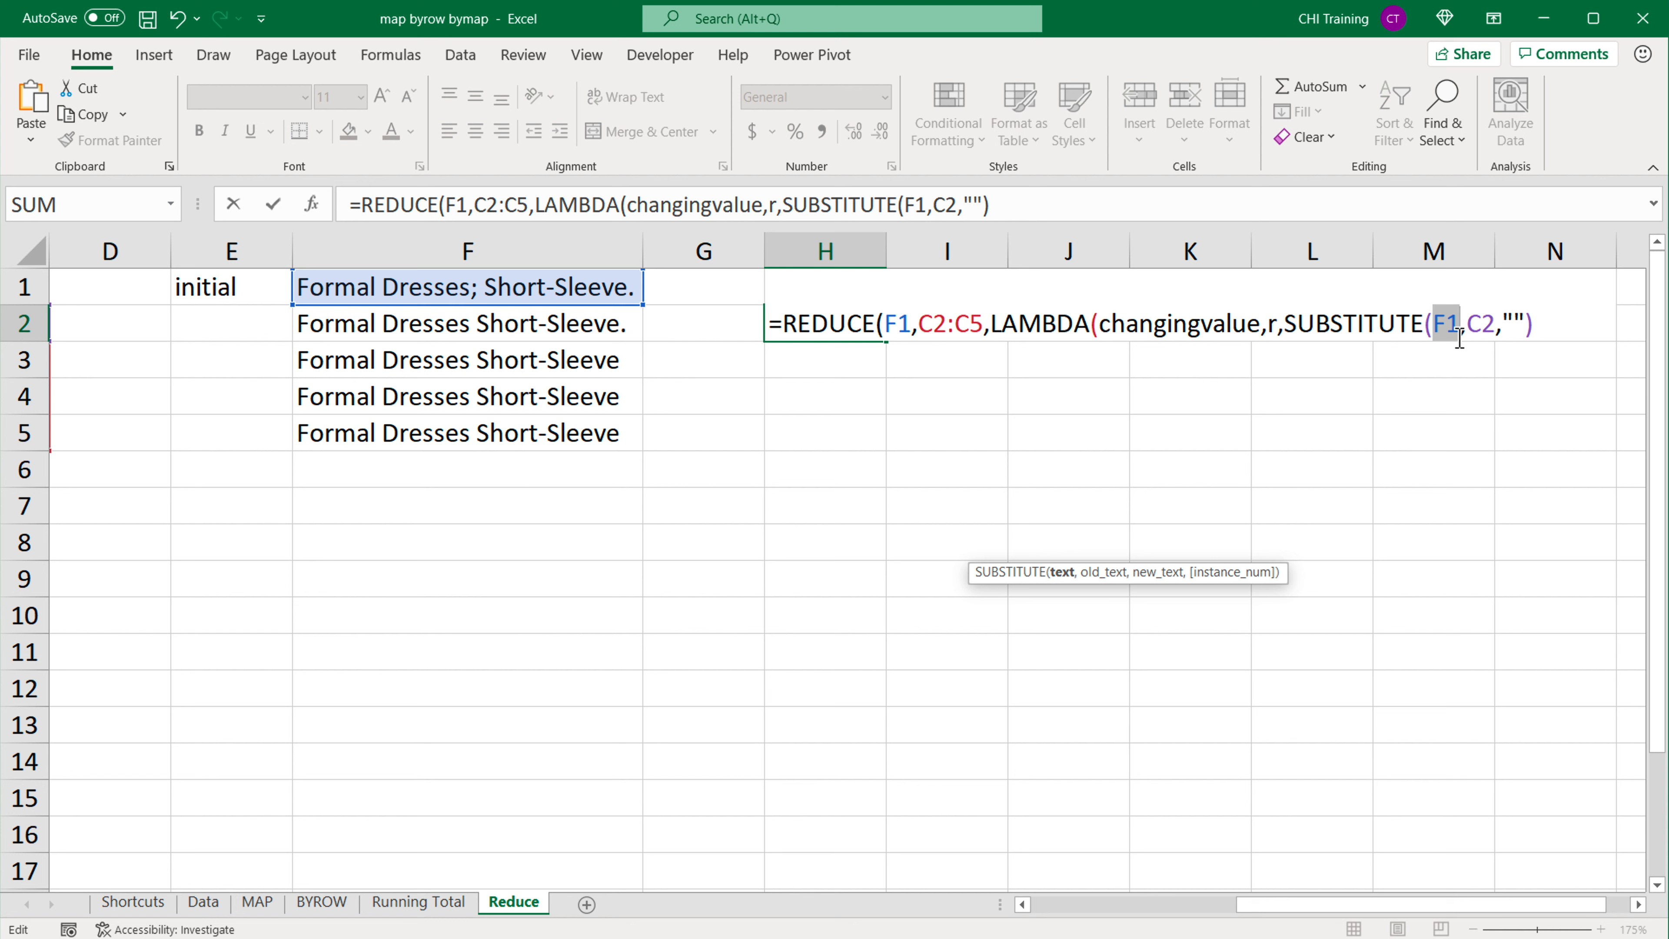
text(changingvalue)
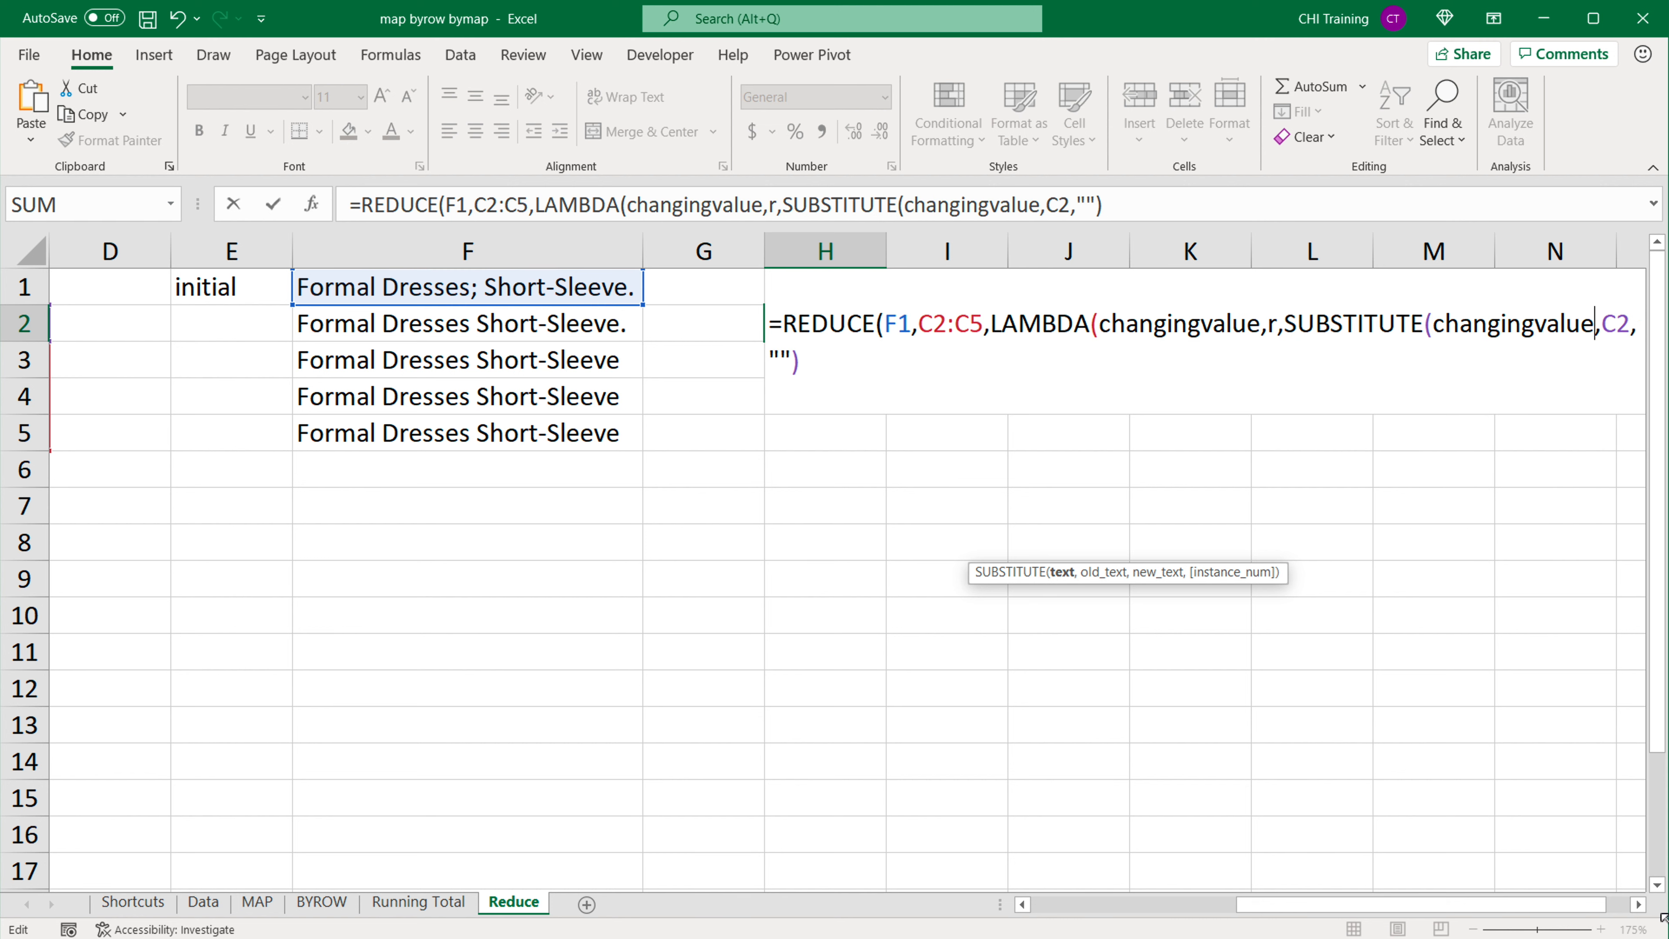
click(1639, 904)
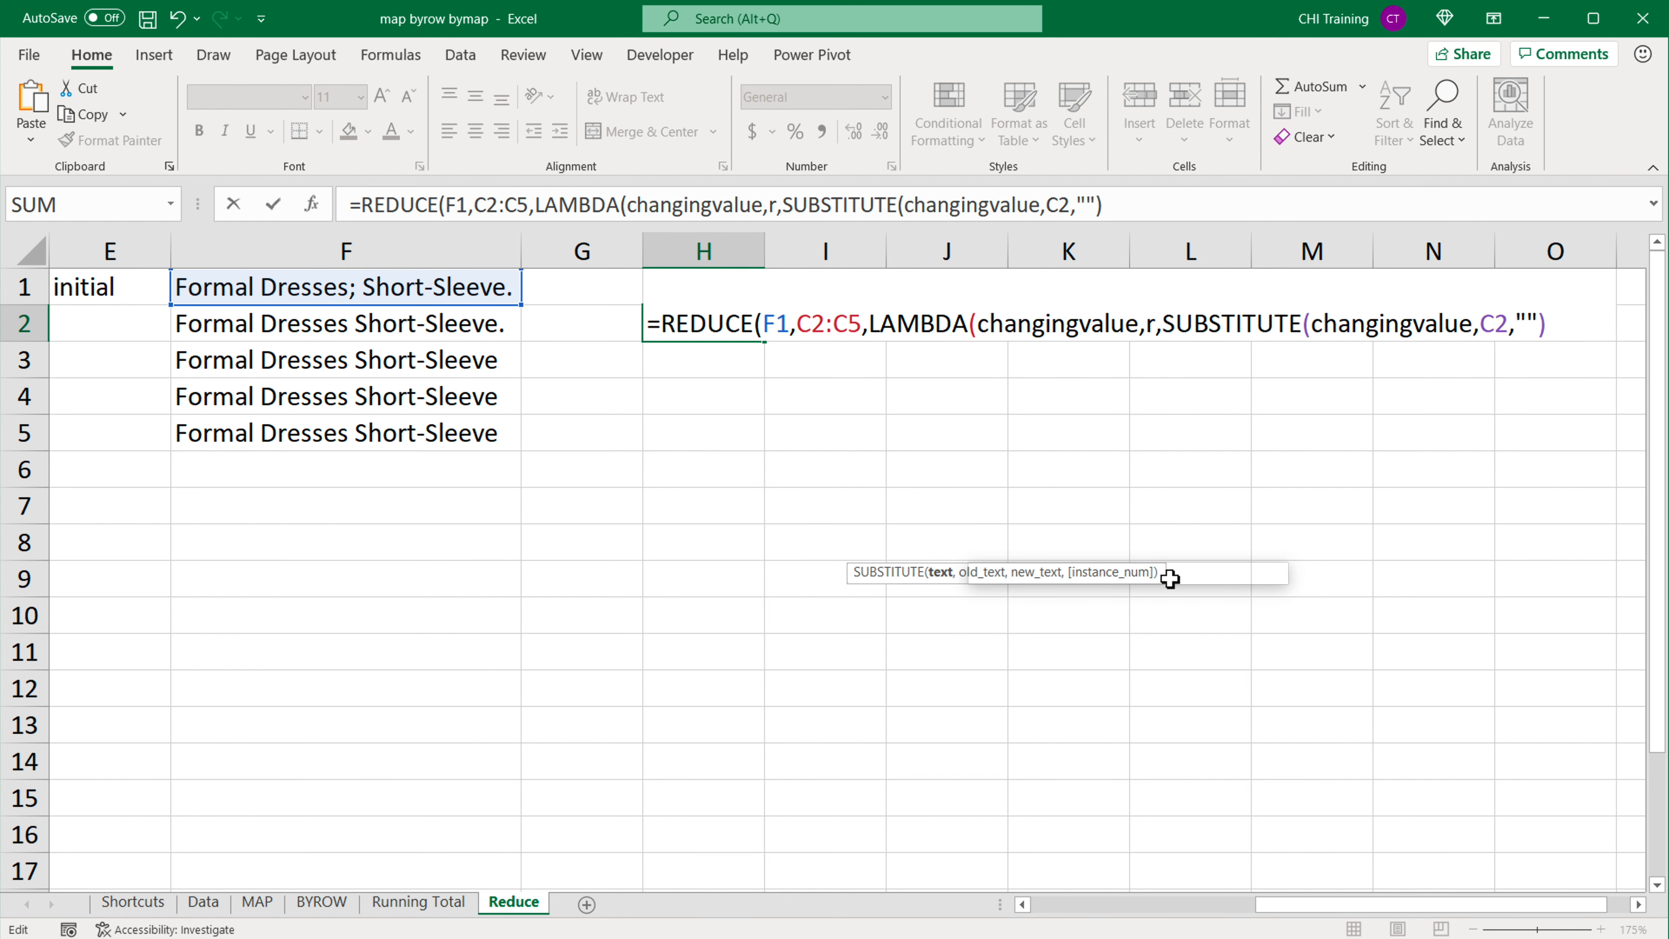
drag(1157, 579, 1160, 668)
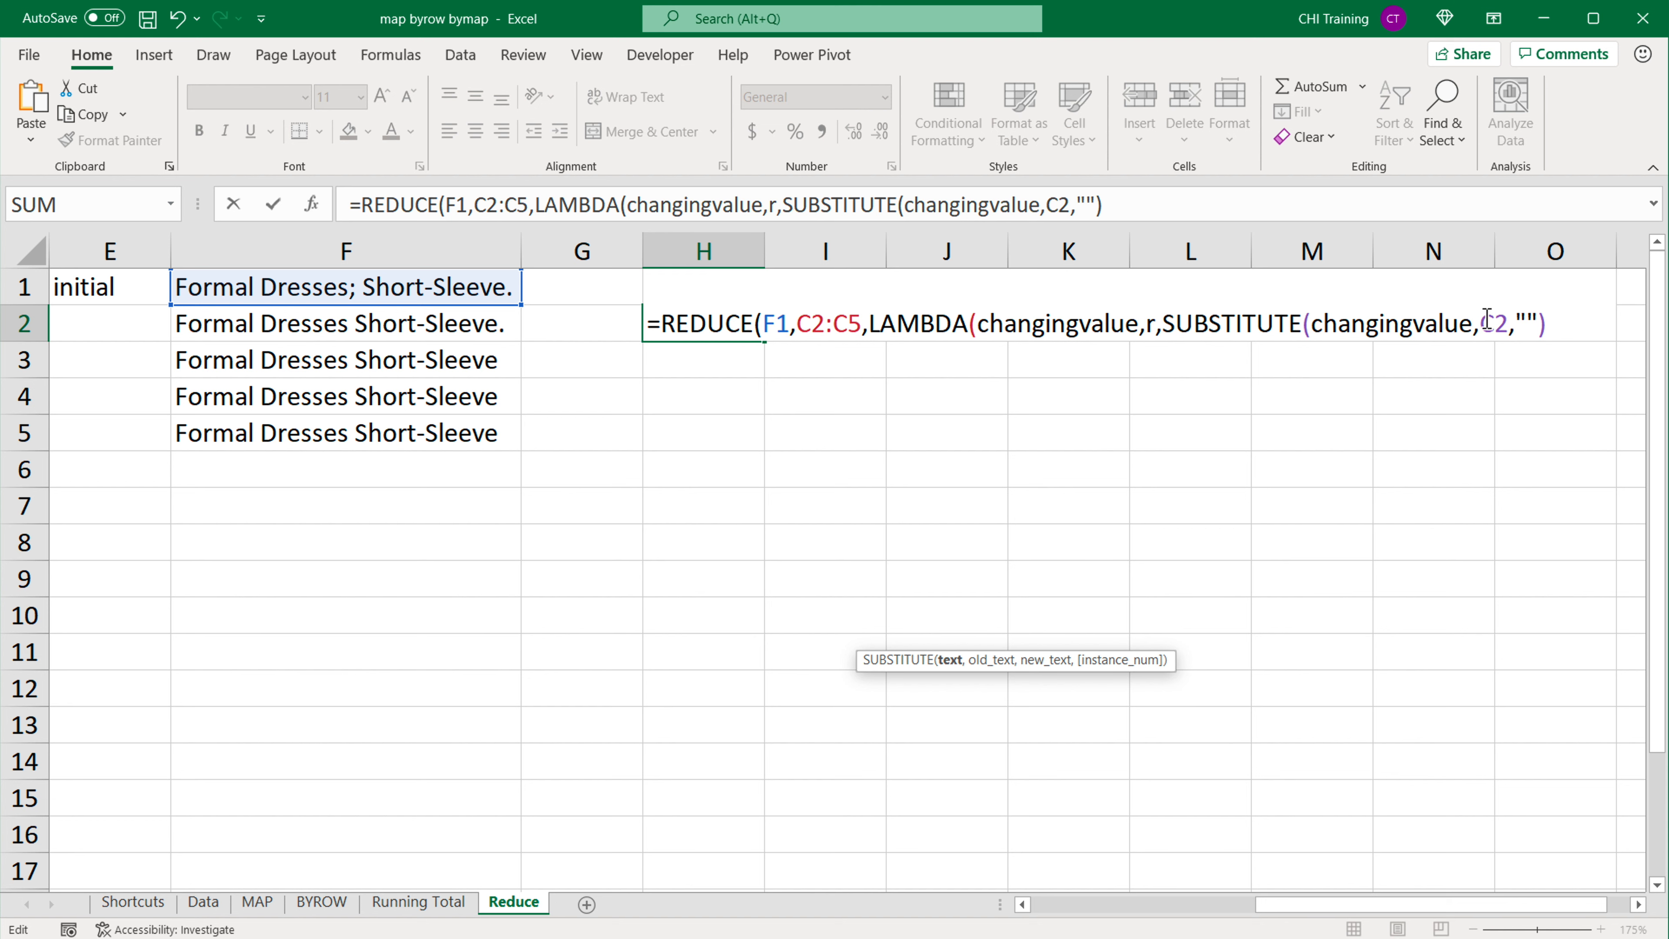
Step: Replace C2 with r as the old-text argument of SUBSTITUTE inside the H2 formula
double_click(1500, 324)
drag(1295, 905, 1160, 906)
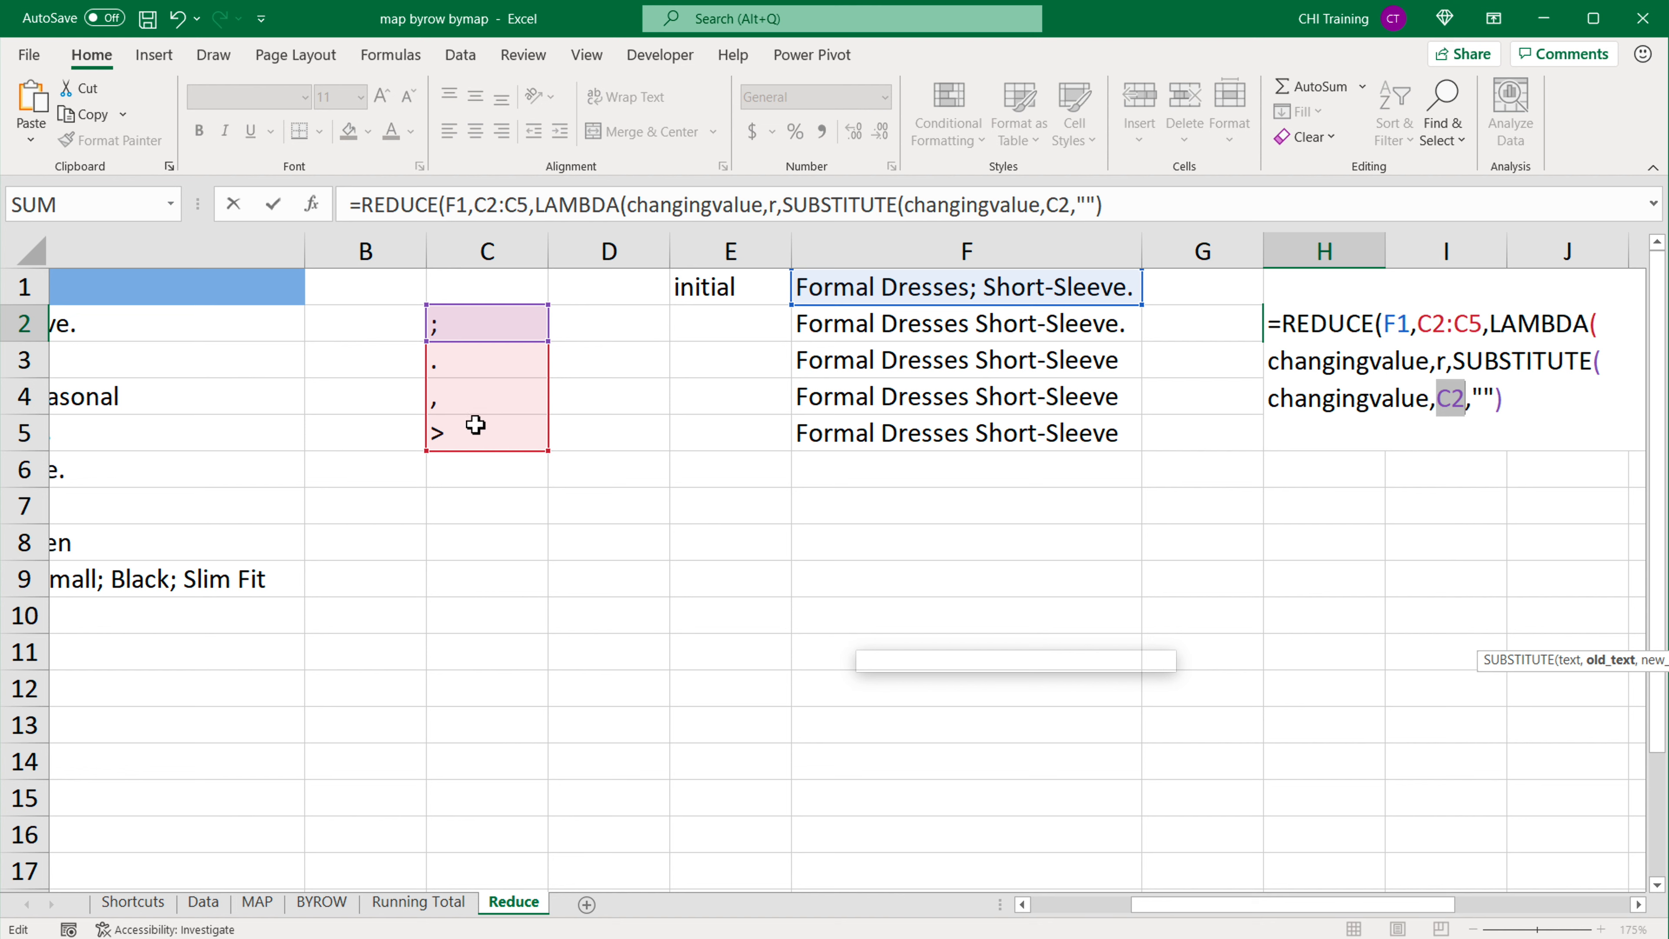
drag(1291, 907, 1406, 910)
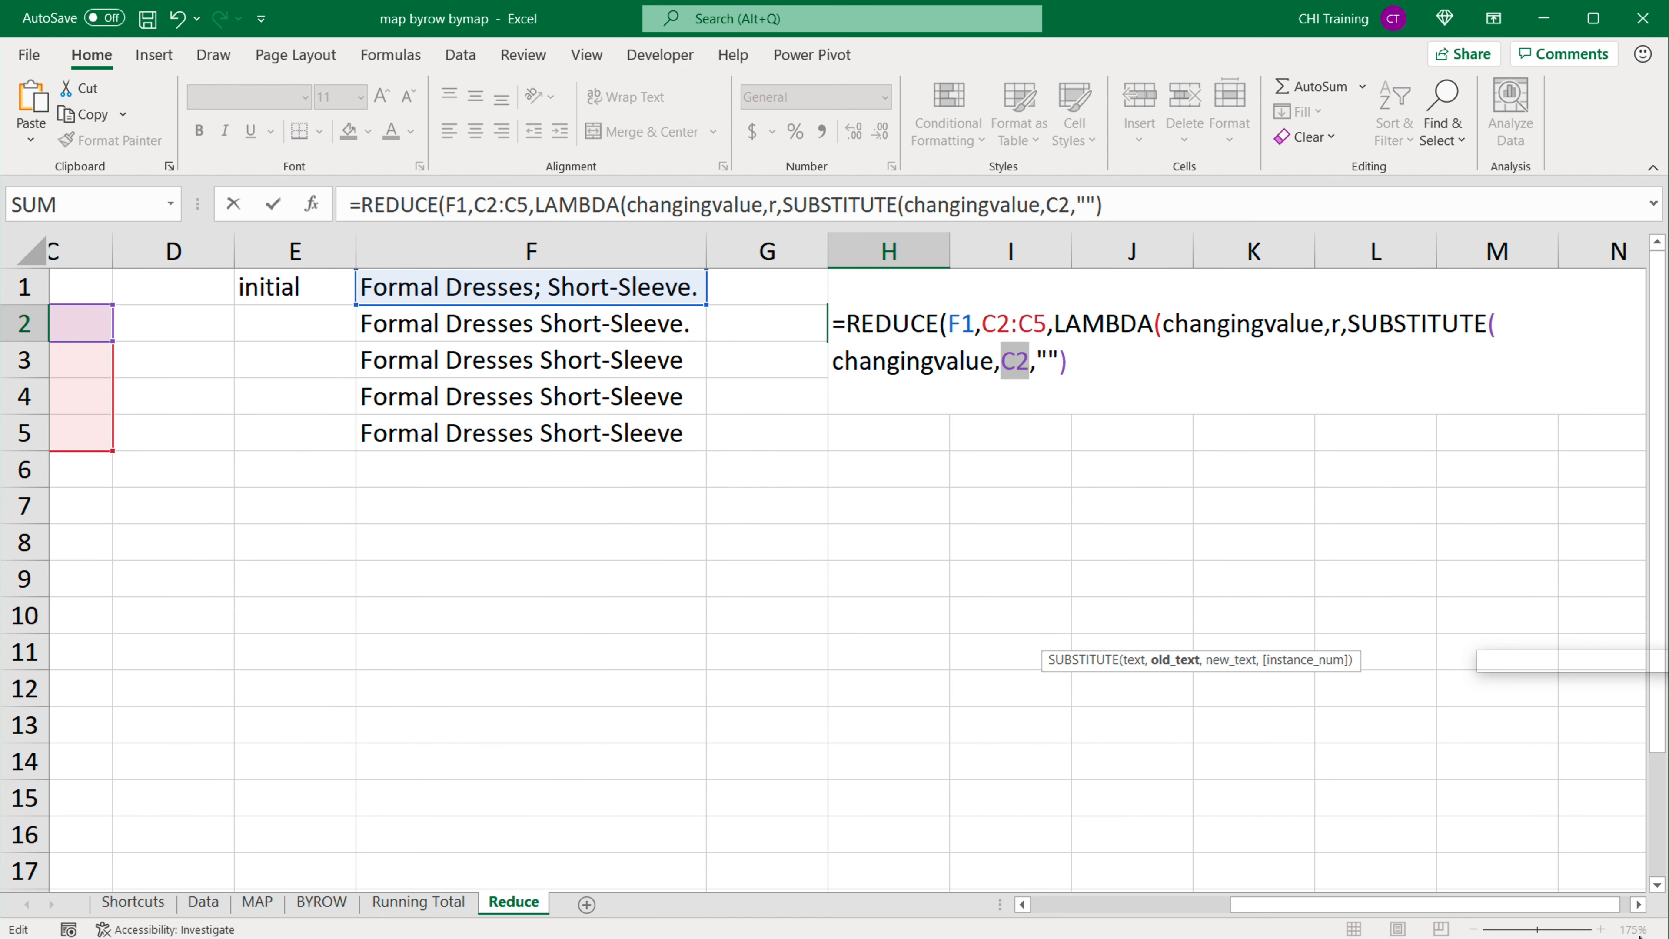
click(1638, 905)
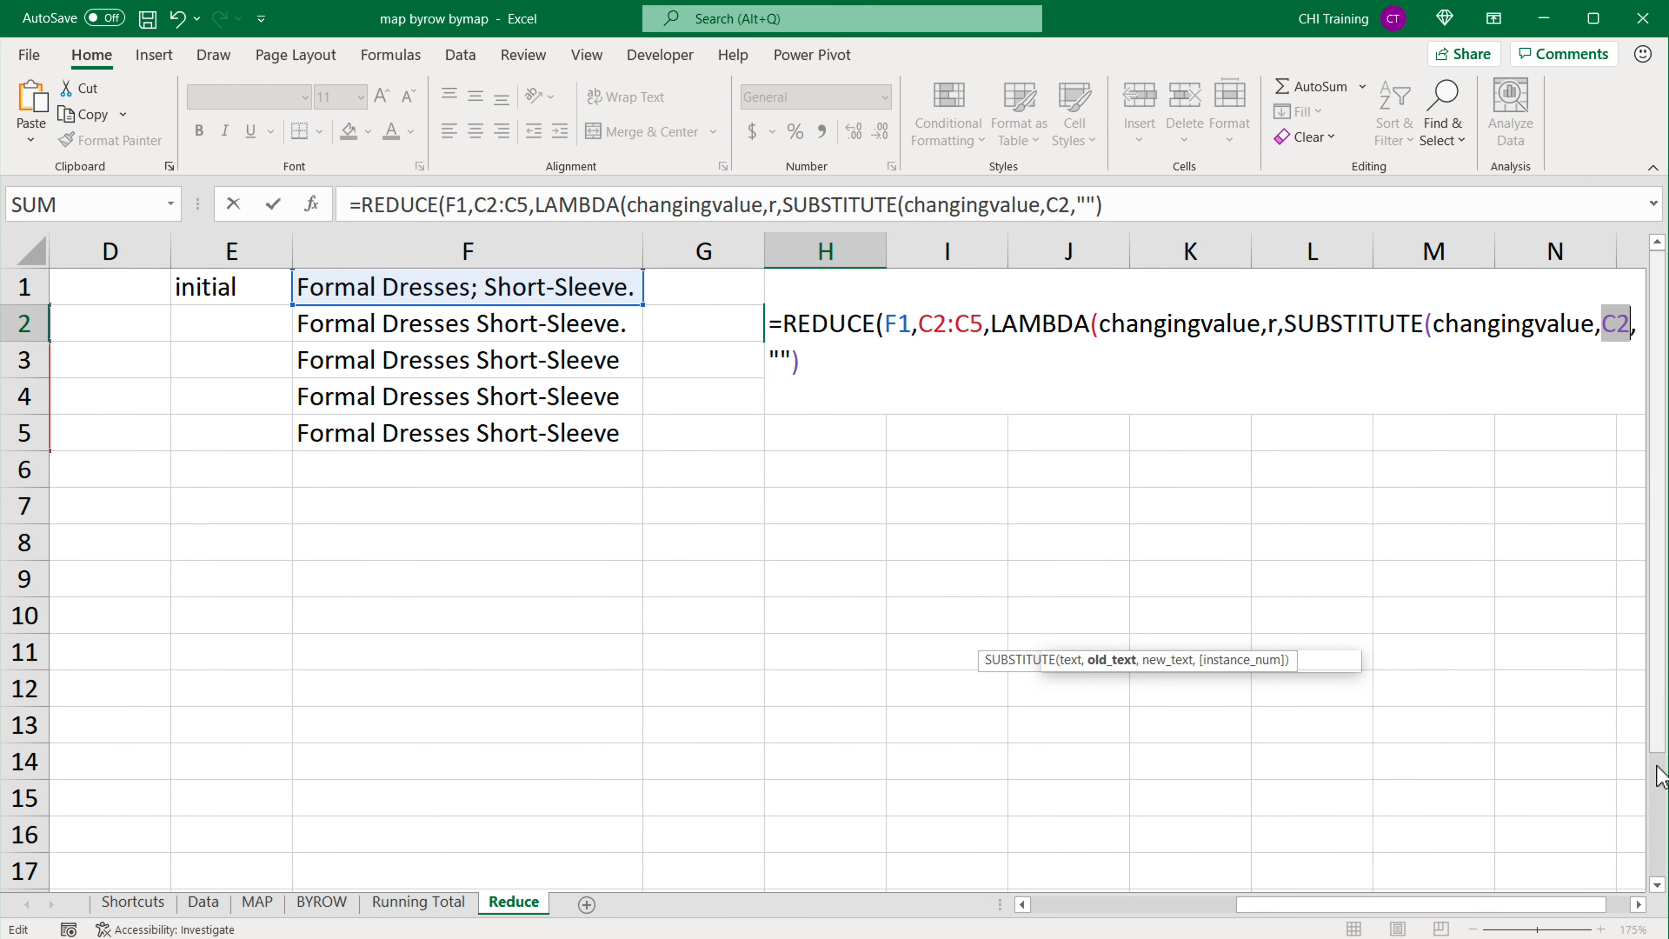
click(1639, 905)
click(1508, 327)
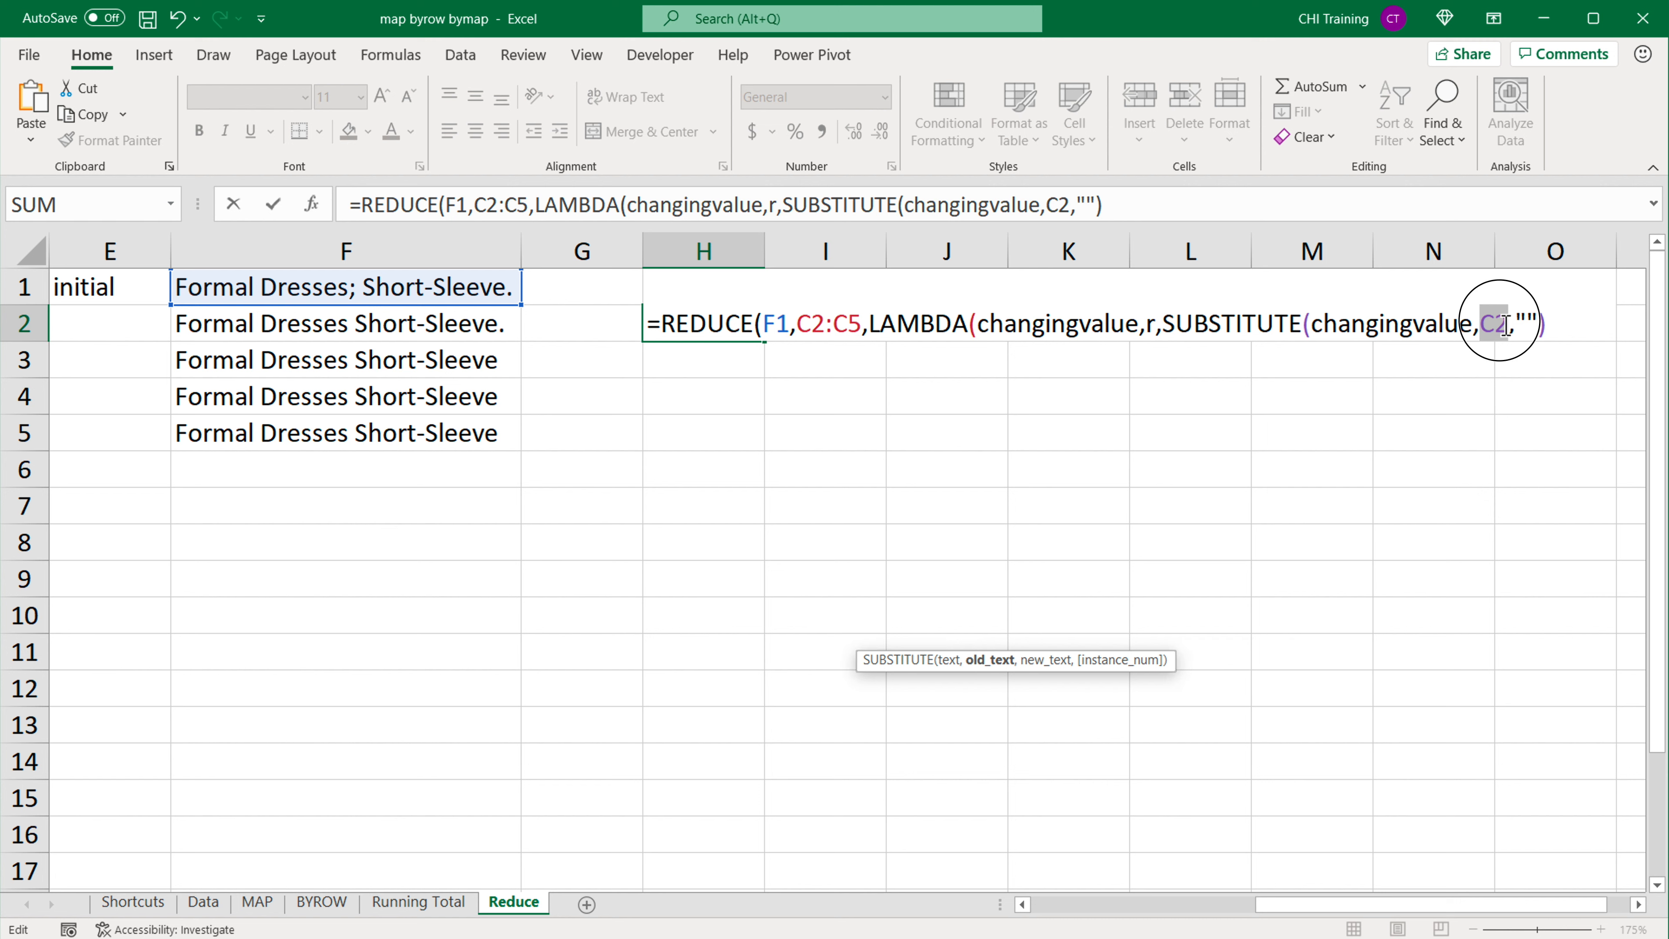
text(r)
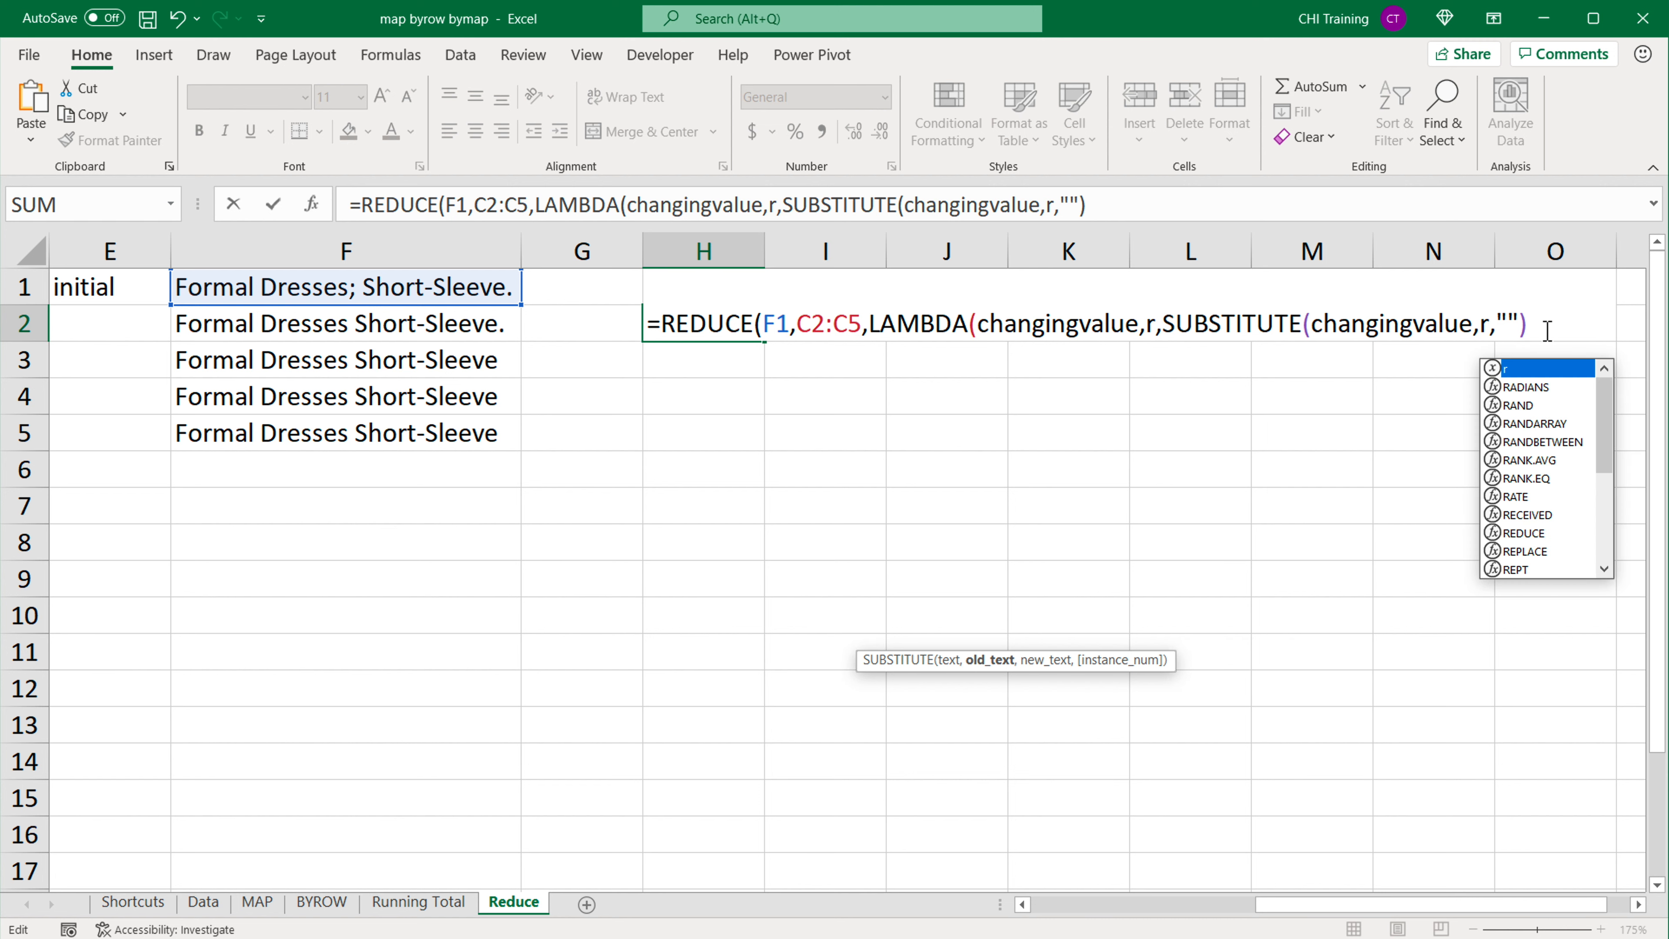
Step: Add the closing parentheses for LAMBDA and REDUCE in H2 and enter the formula
click(1547, 330)
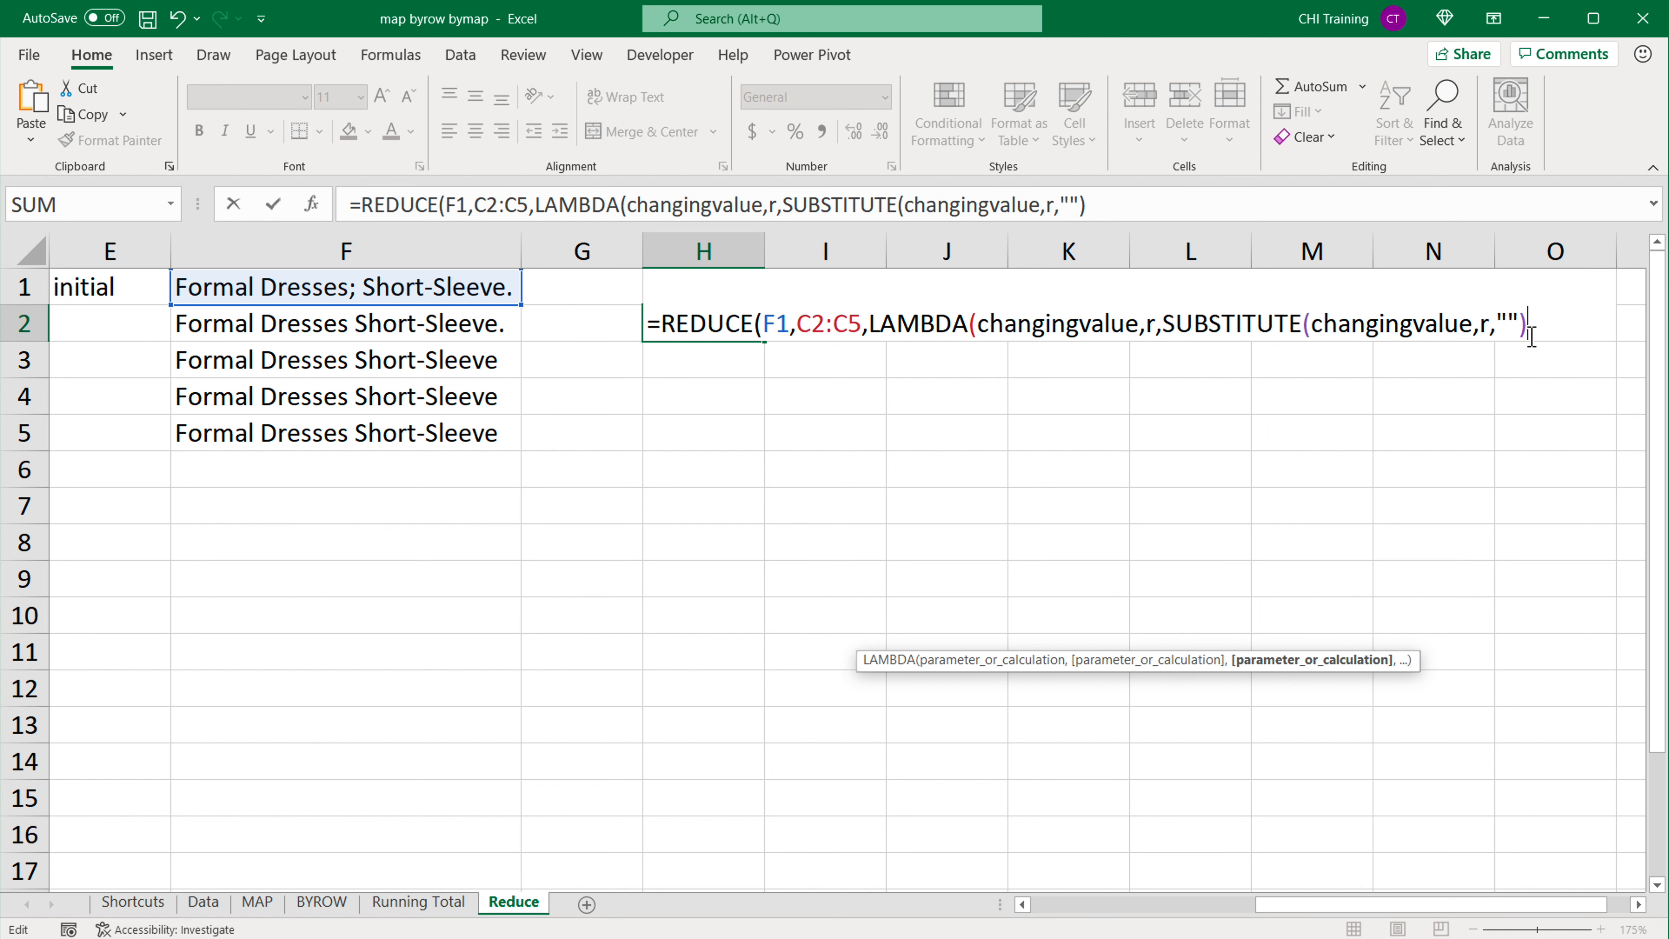
text())
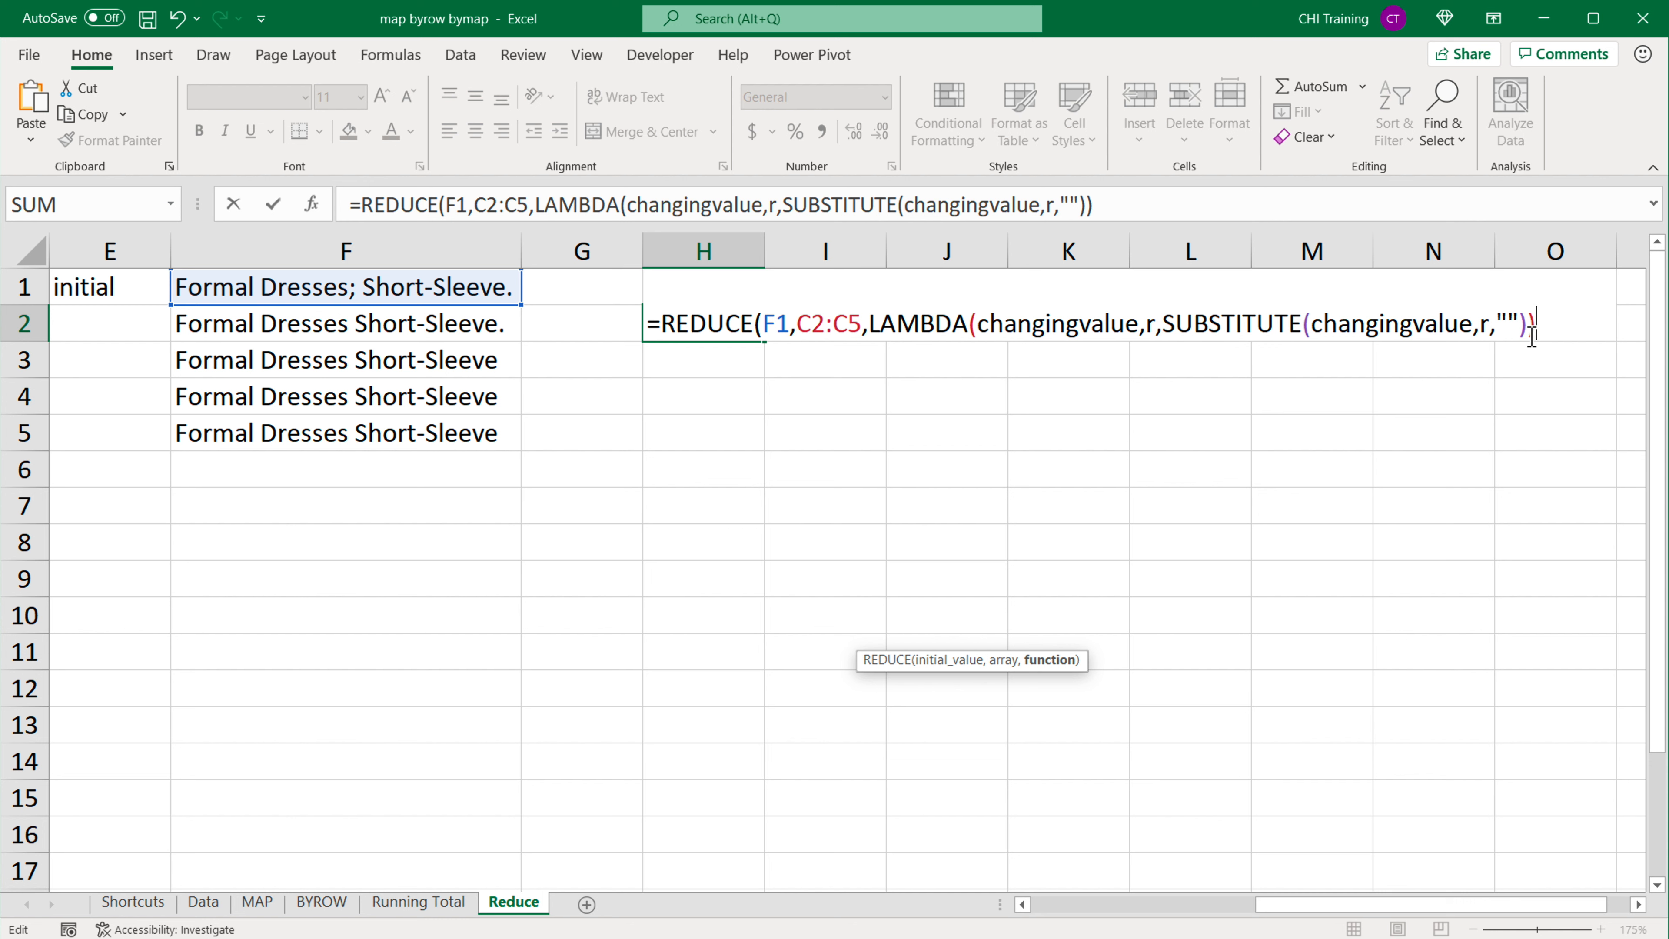
text())
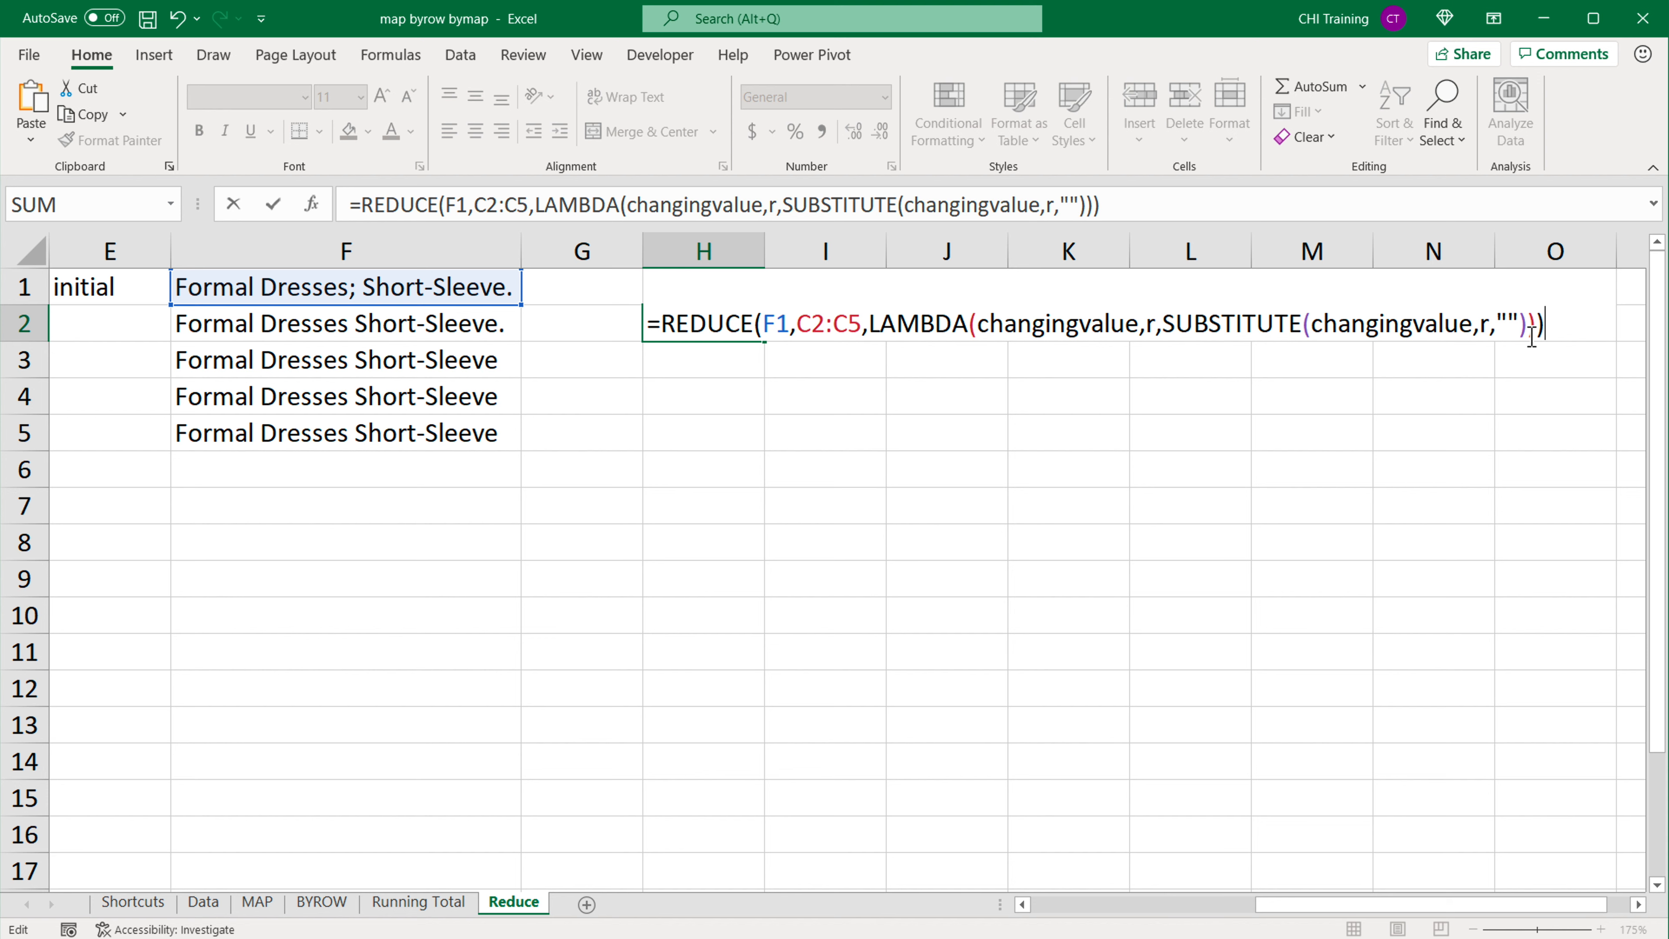
key(Return)
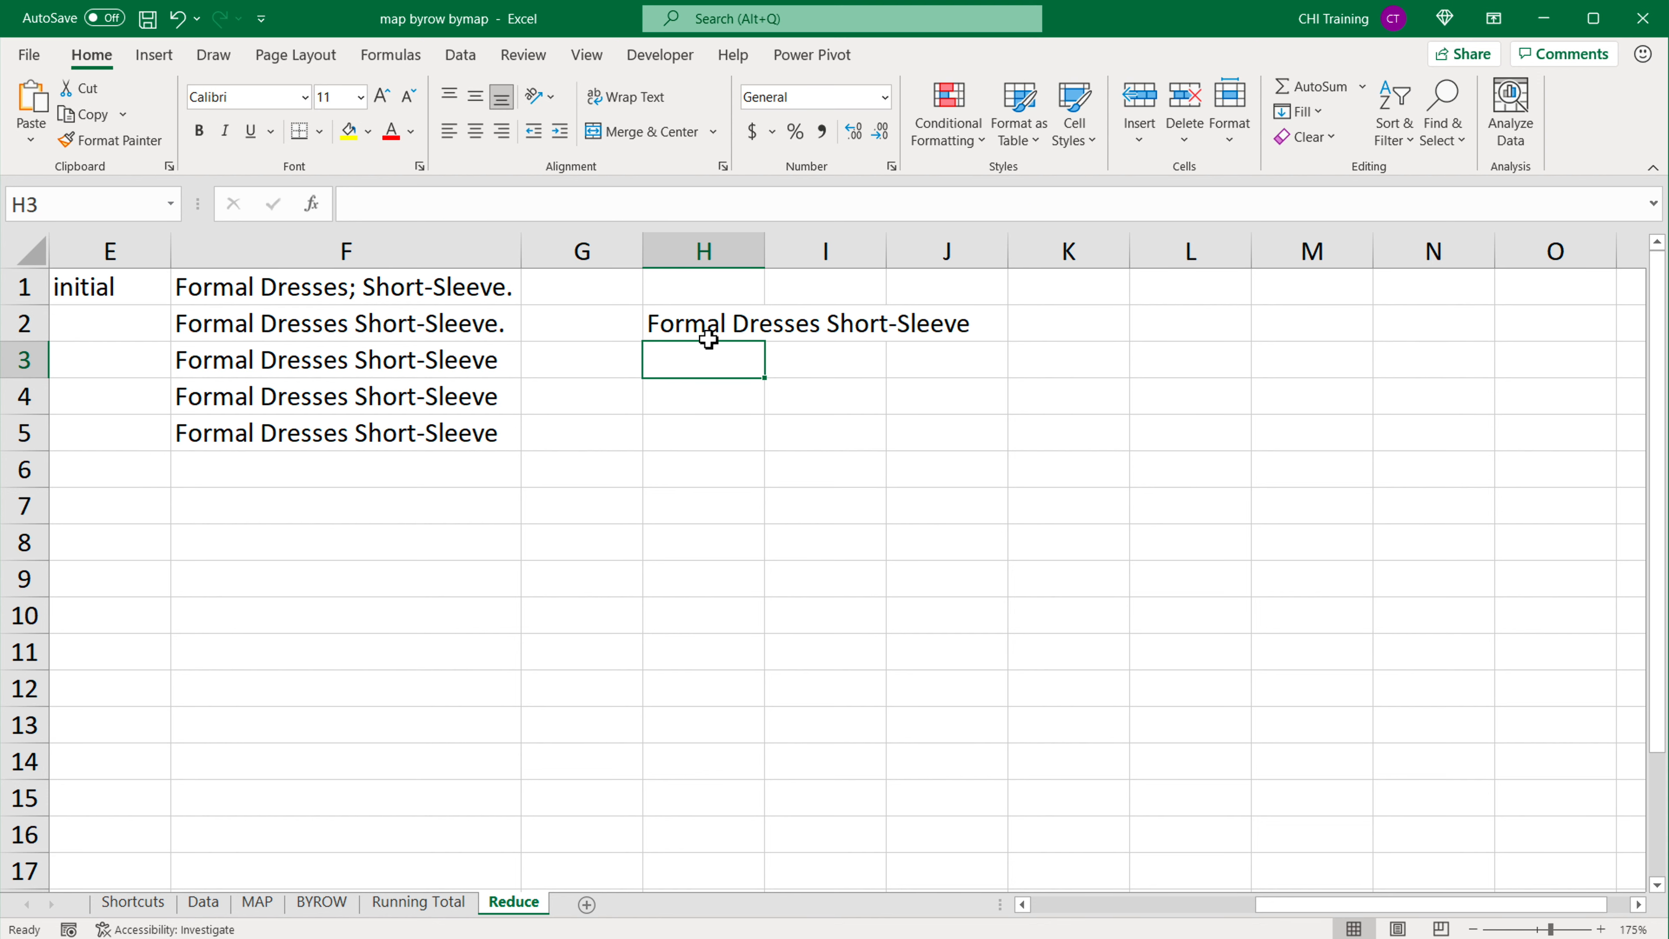
Step: Compare the REDUCE formula in H2 with the manual SUBSTITUTE chain by selecting E1:F5
click(708, 329)
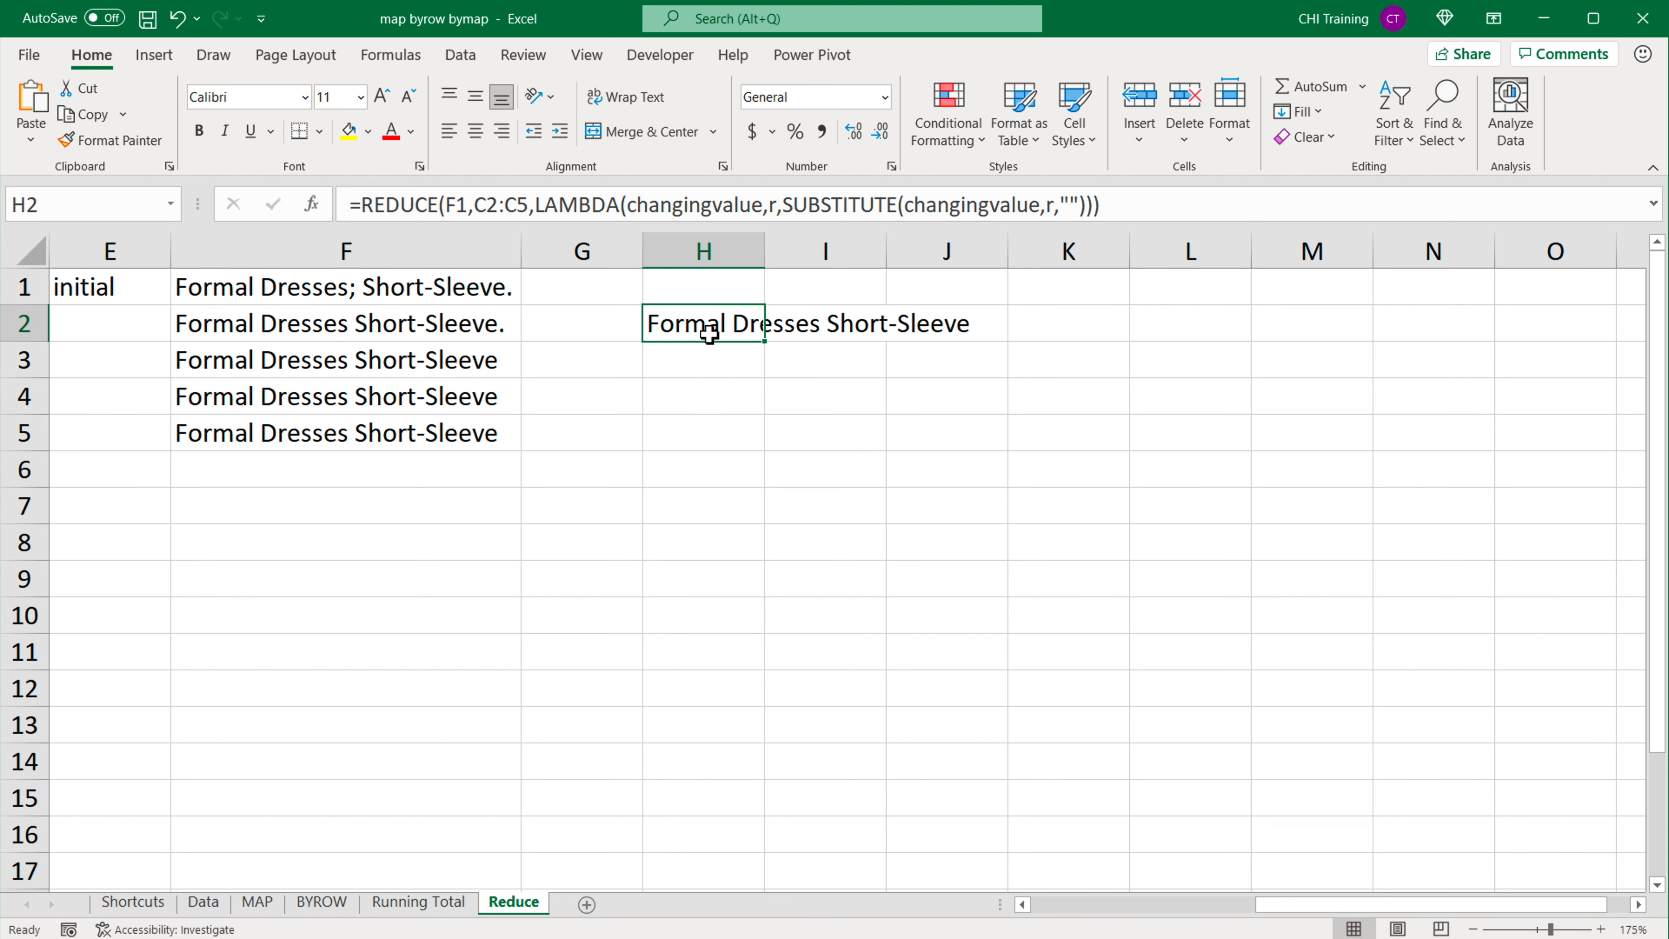
drag(1378, 906, 1193, 917)
drag(840, 283, 1219, 475)
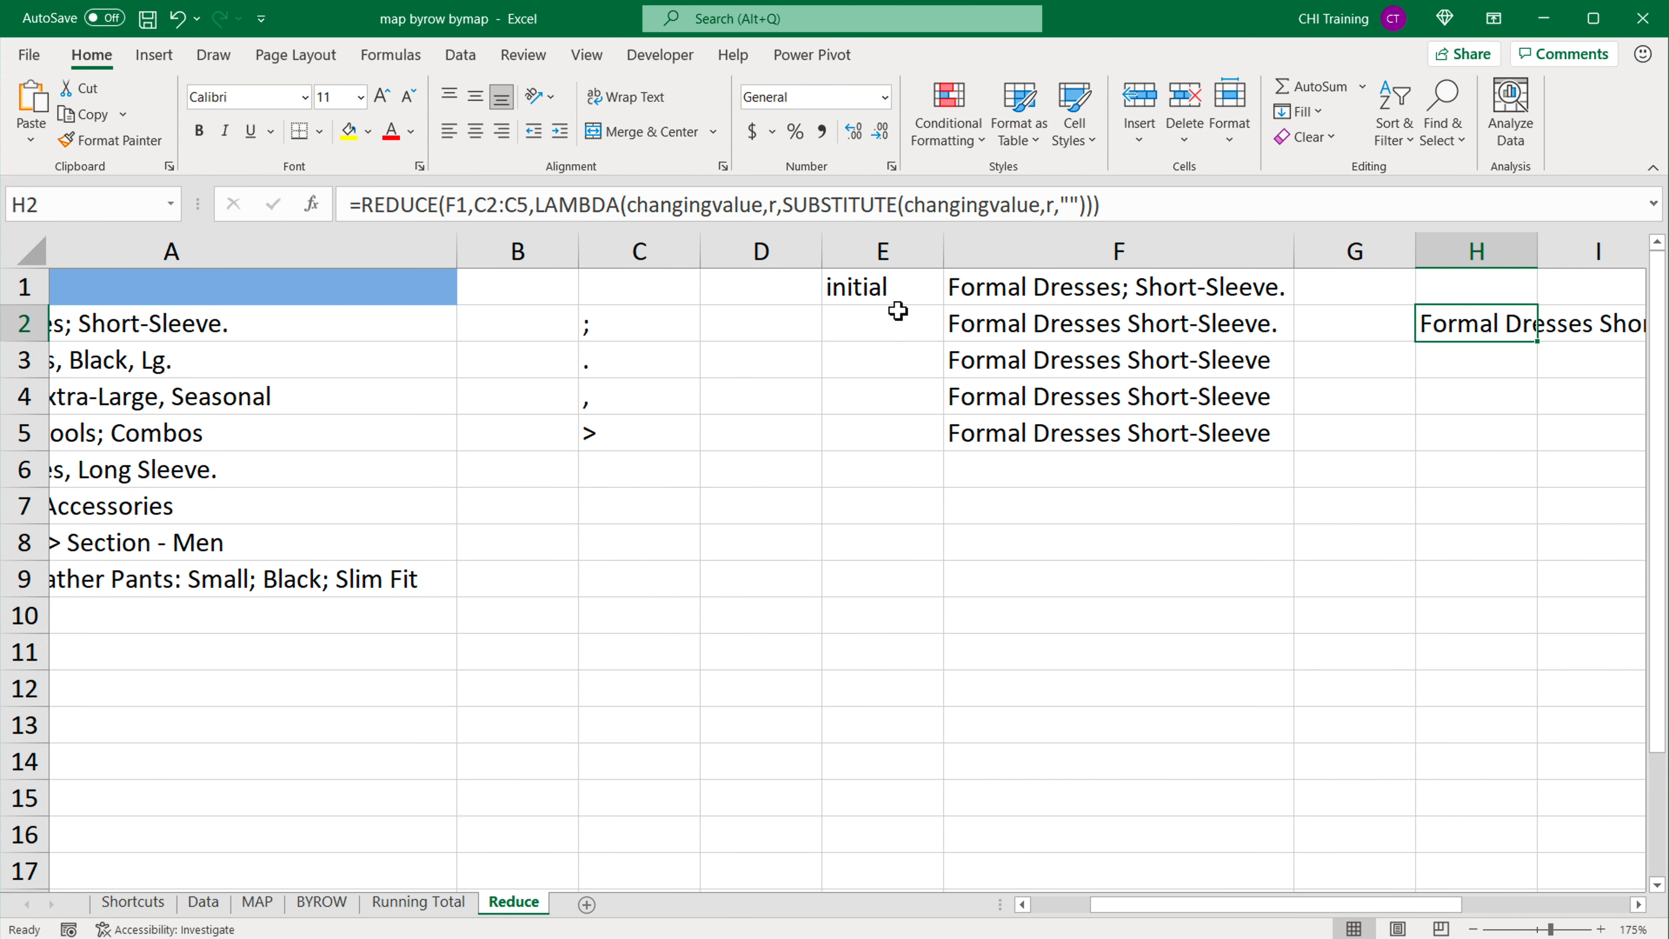
drag(884, 290, 1119, 451)
Step: Change the initial value of the REDUCE formula in H2 from F1 to category cell A2 and enter it
click(1638, 905)
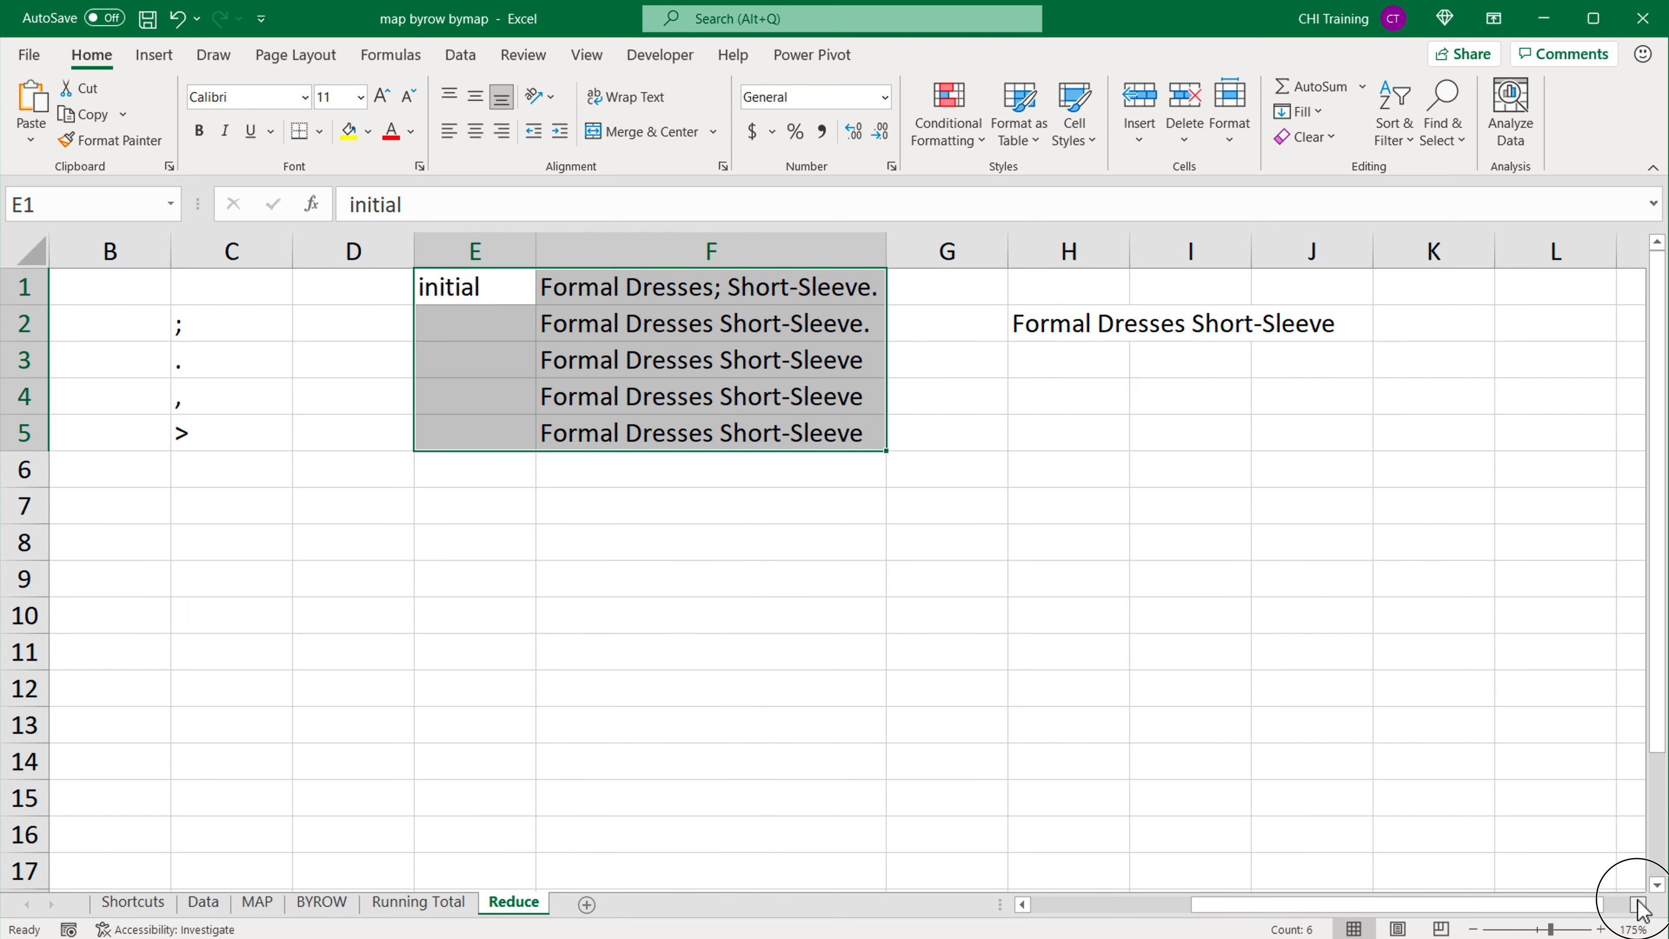
click(1639, 904)
double_click(950, 325)
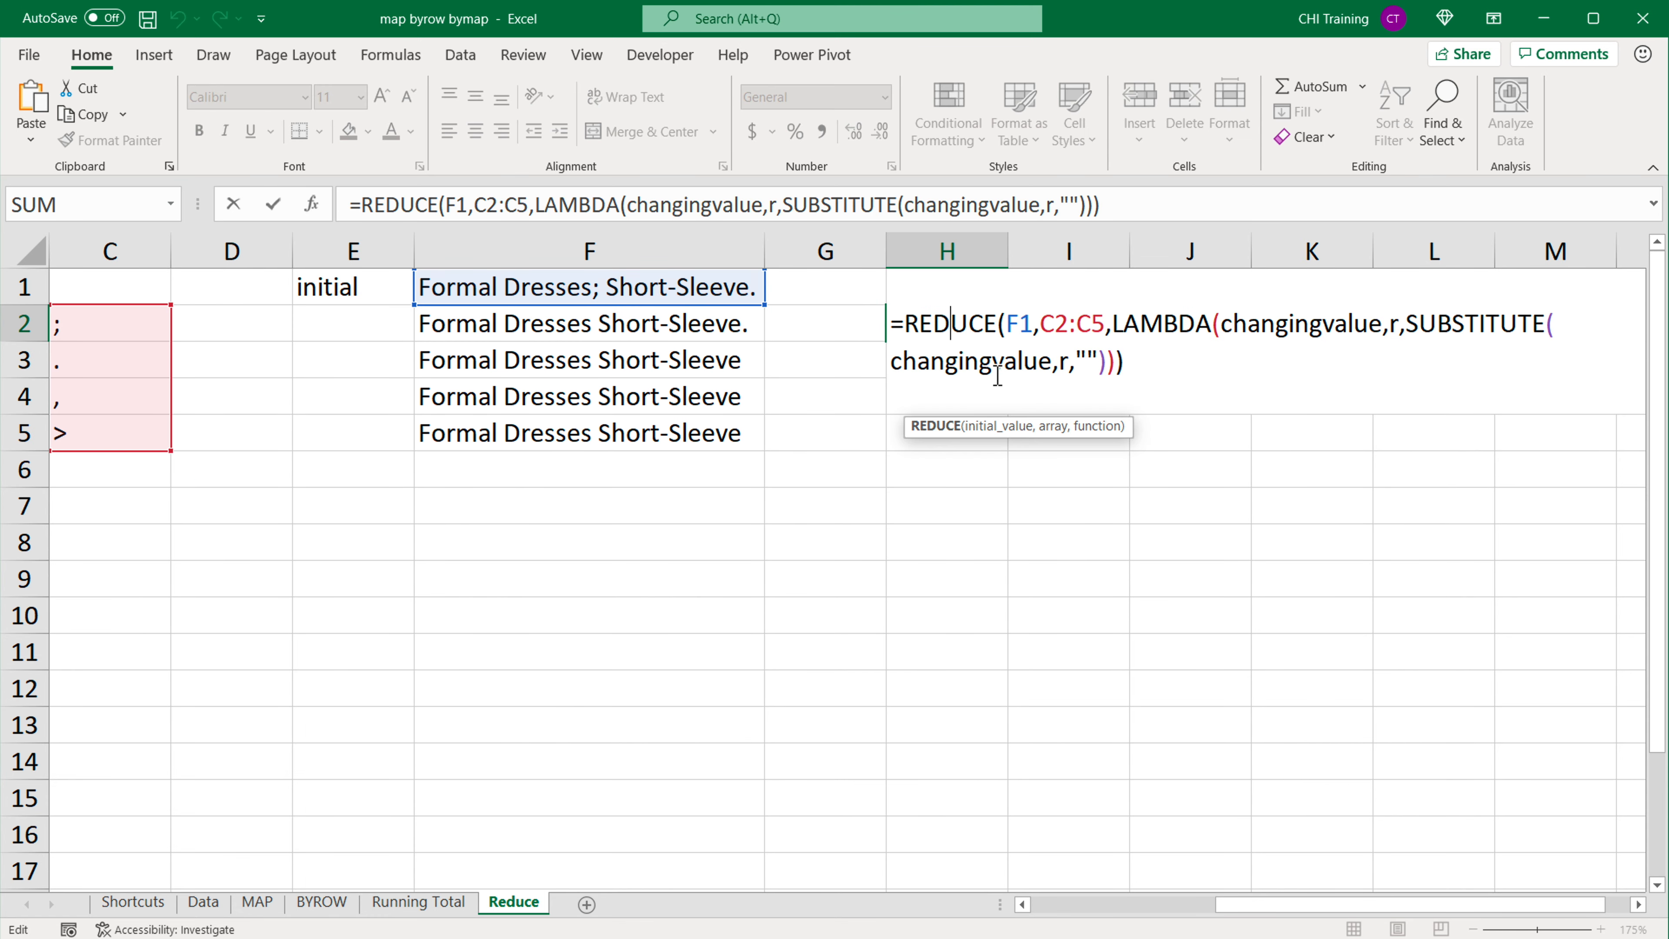
double_click(1019, 327)
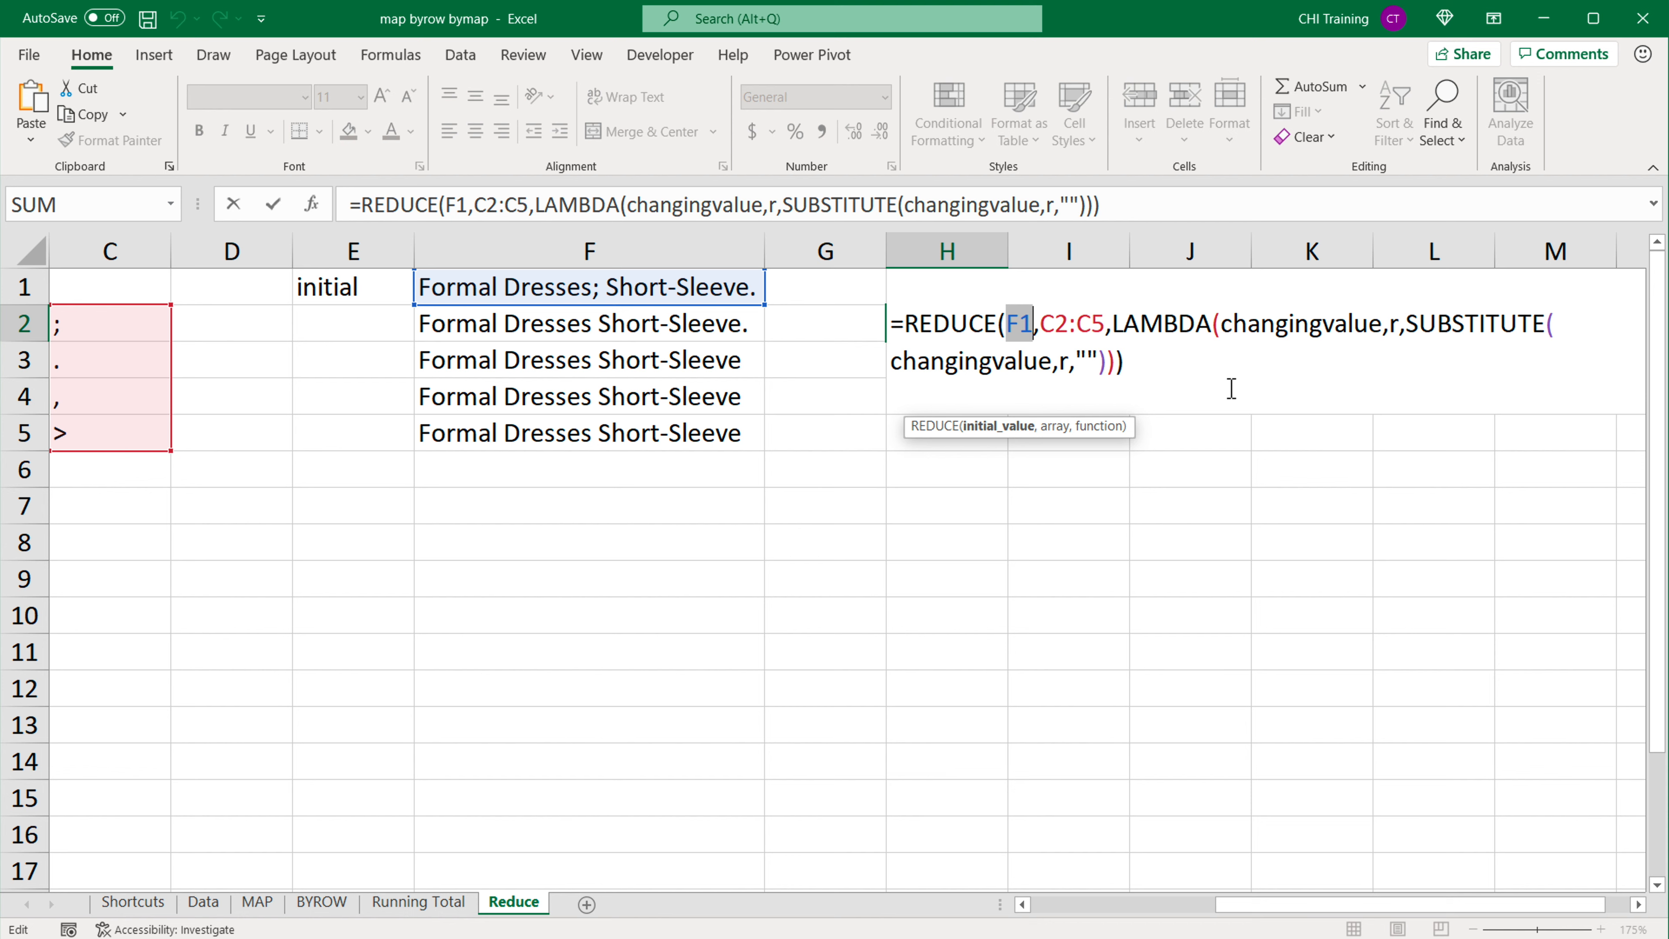
key(Delete)
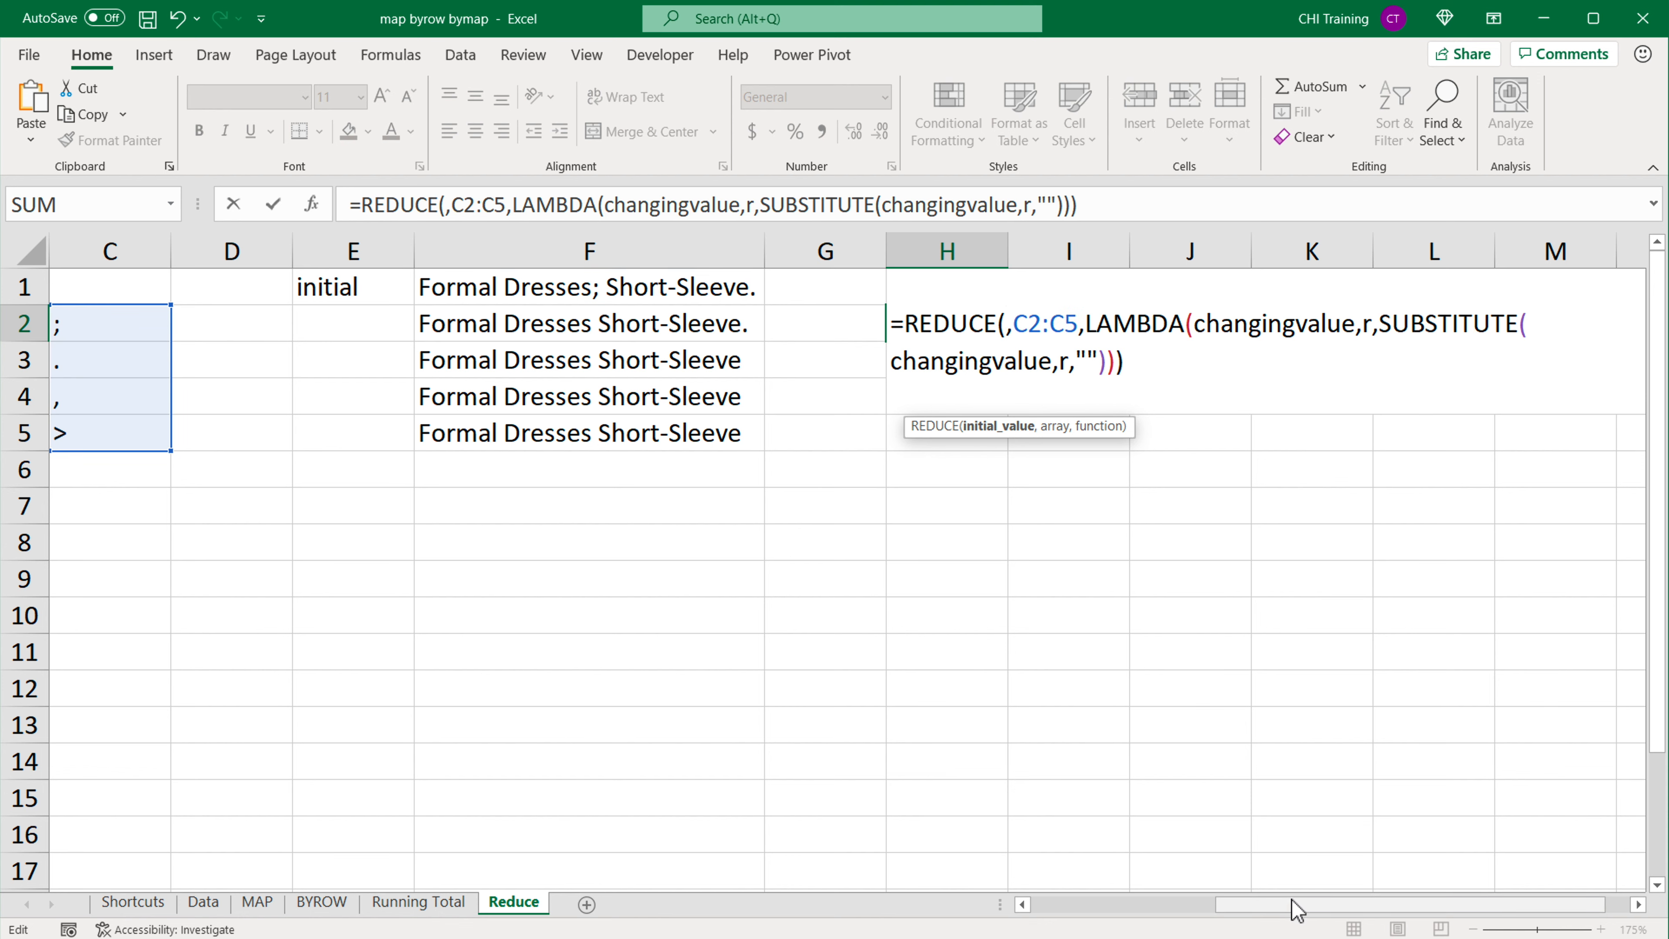
drag(1292, 906, 815, 914)
click(301, 331)
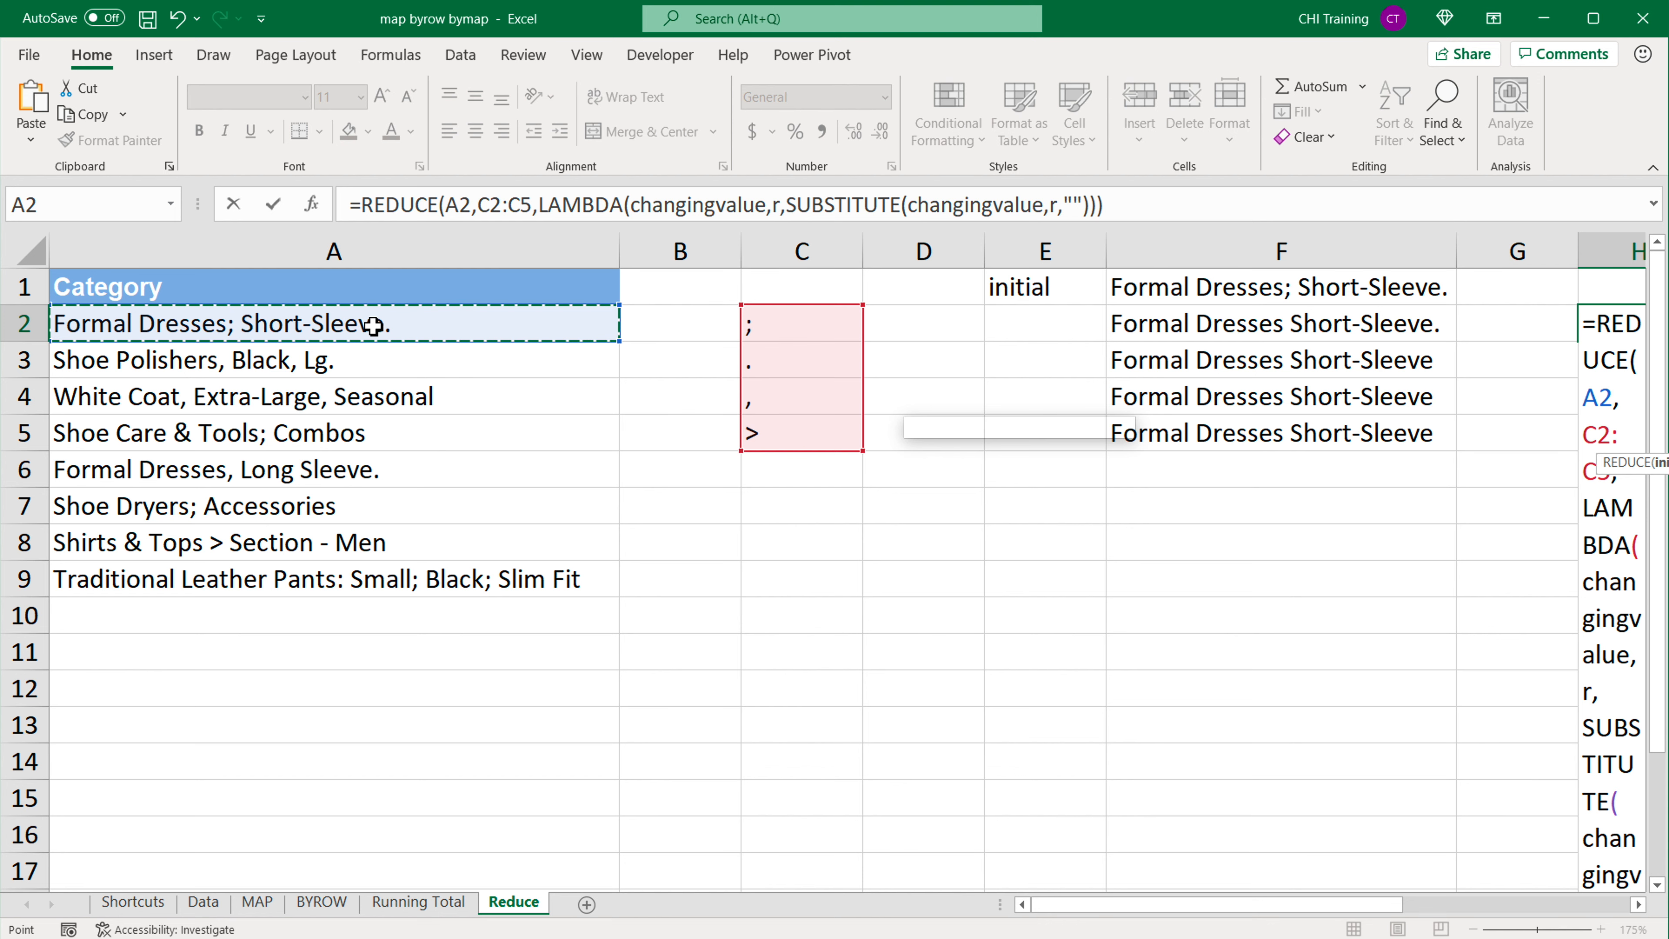
drag(1088, 909, 1298, 915)
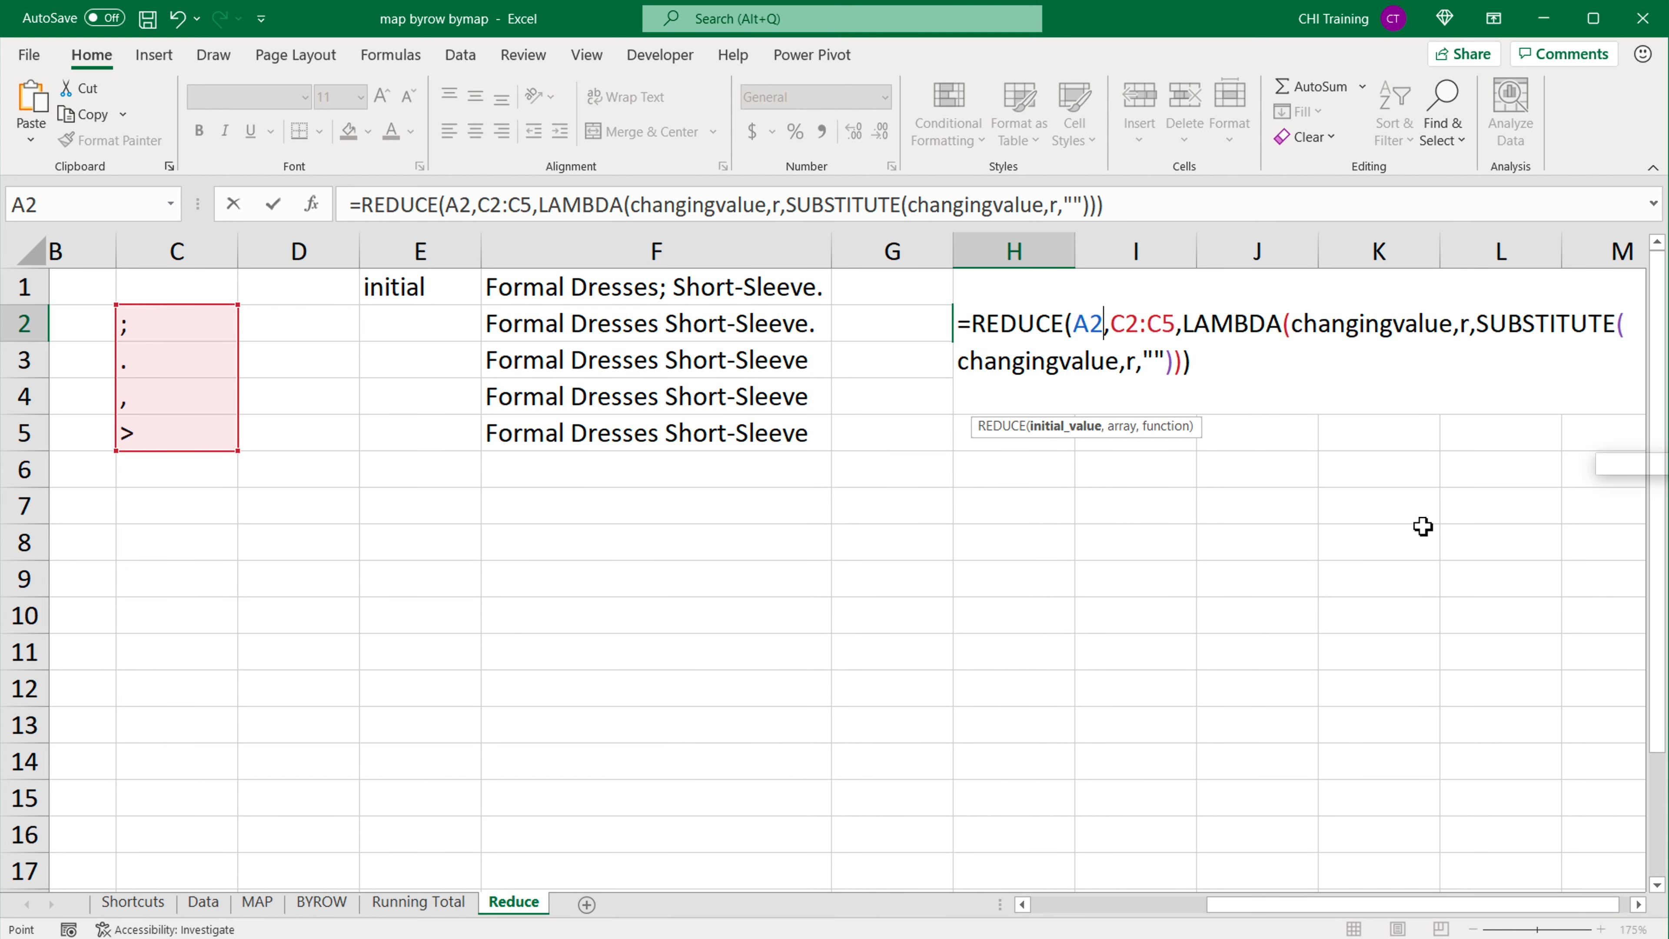
key(Return)
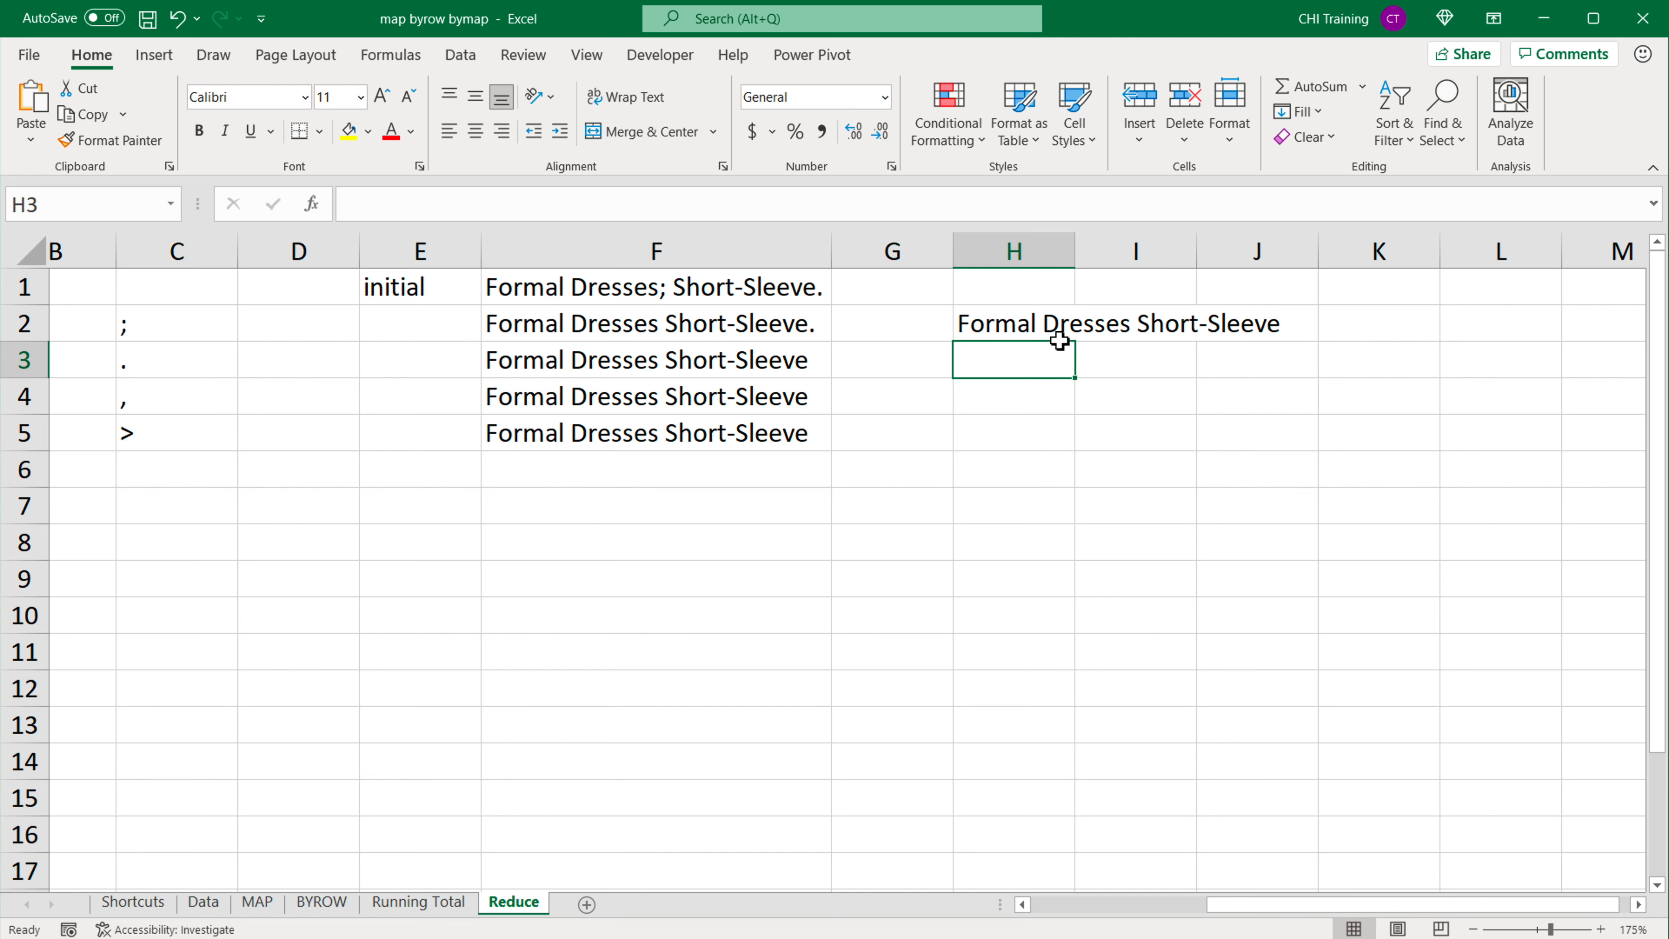
Step: Delete columns D to G, which hold the manual SUBSTITUTE chain
click(1001, 334)
drag(324, 250, 919, 254)
right_click(919, 254)
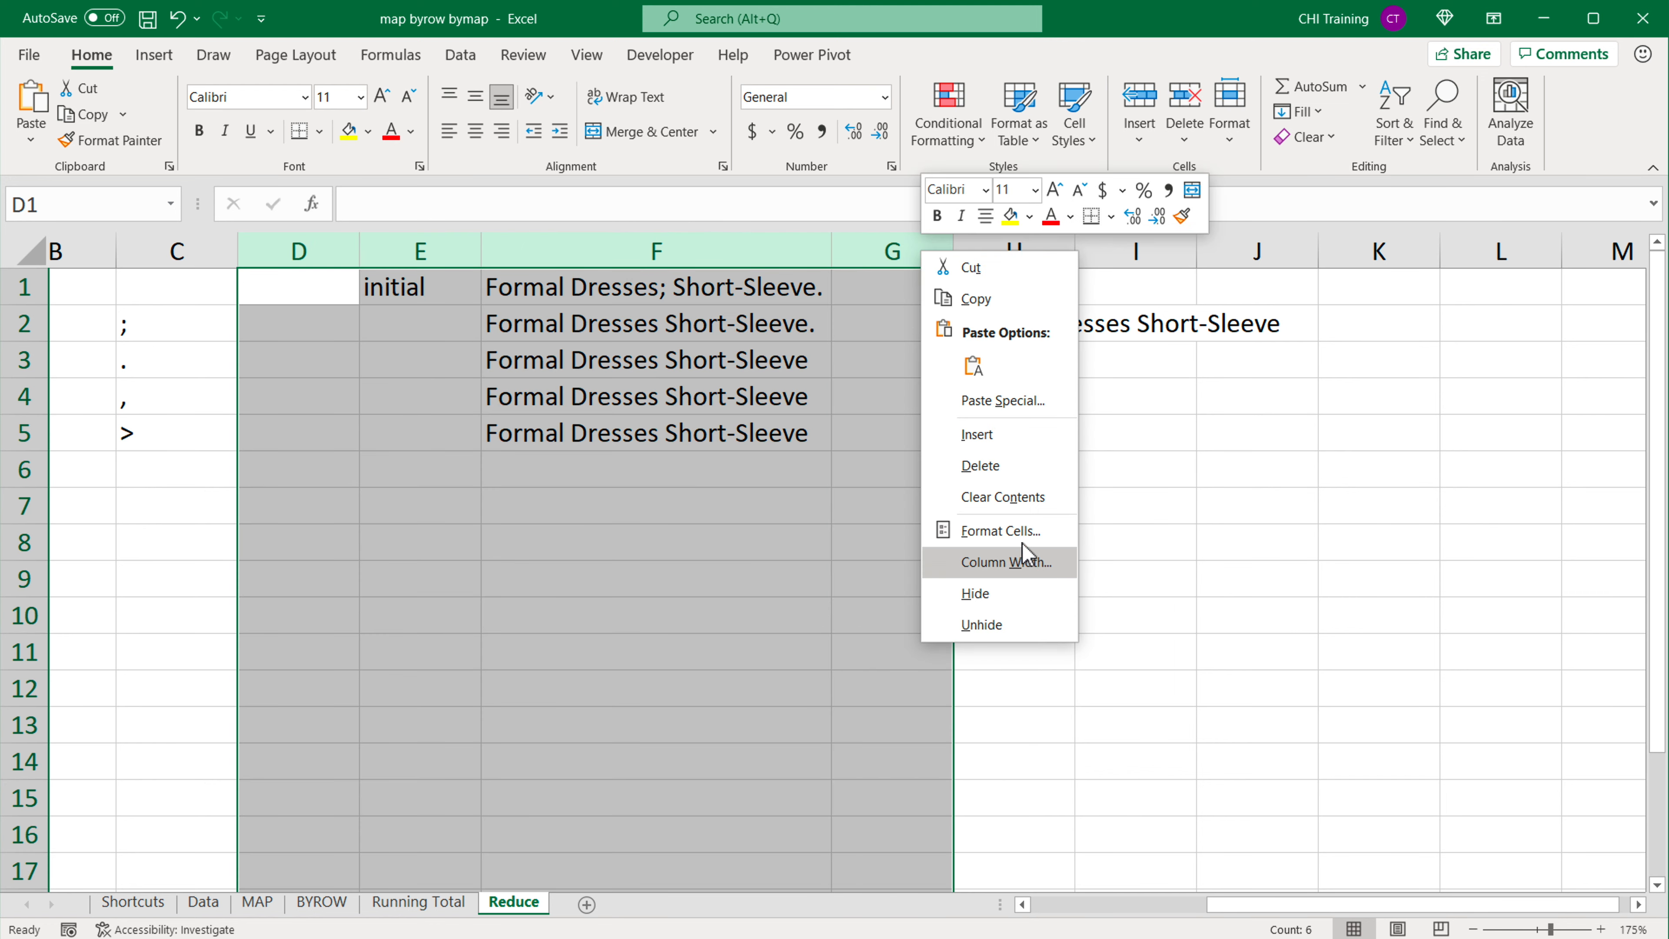
click(980, 464)
click(1154, 912)
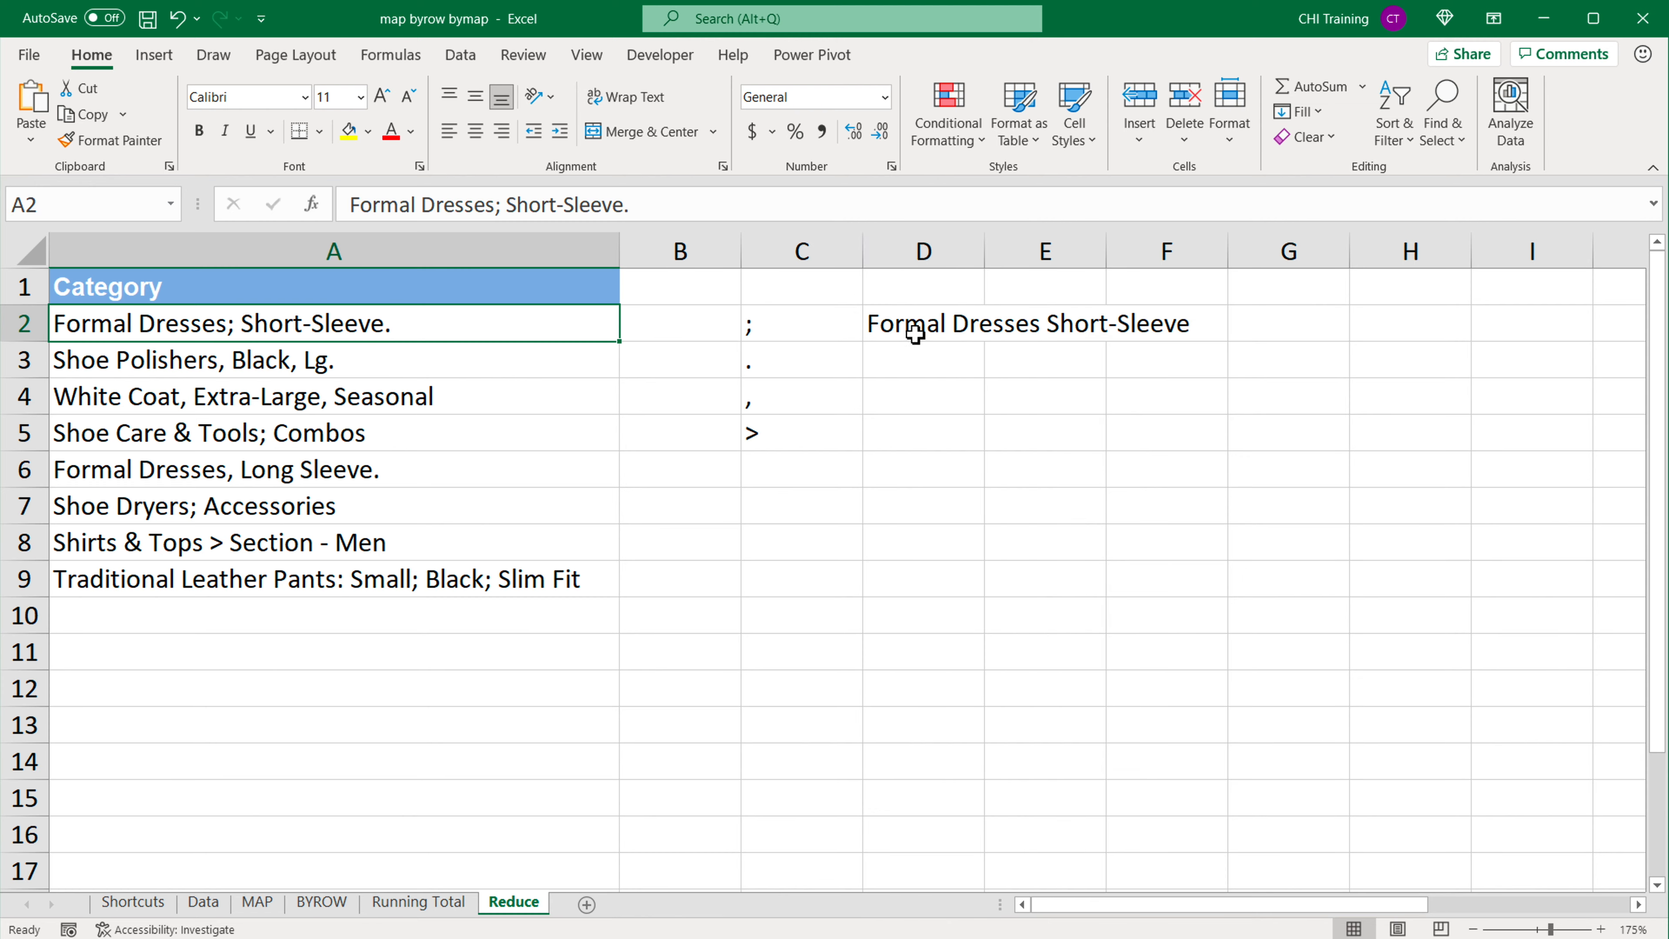
Step: Make the C2:C5 array reference absolute as $C$2:$C$5 in the REDUCE formula in D2
click(895, 329)
double_click(895, 328)
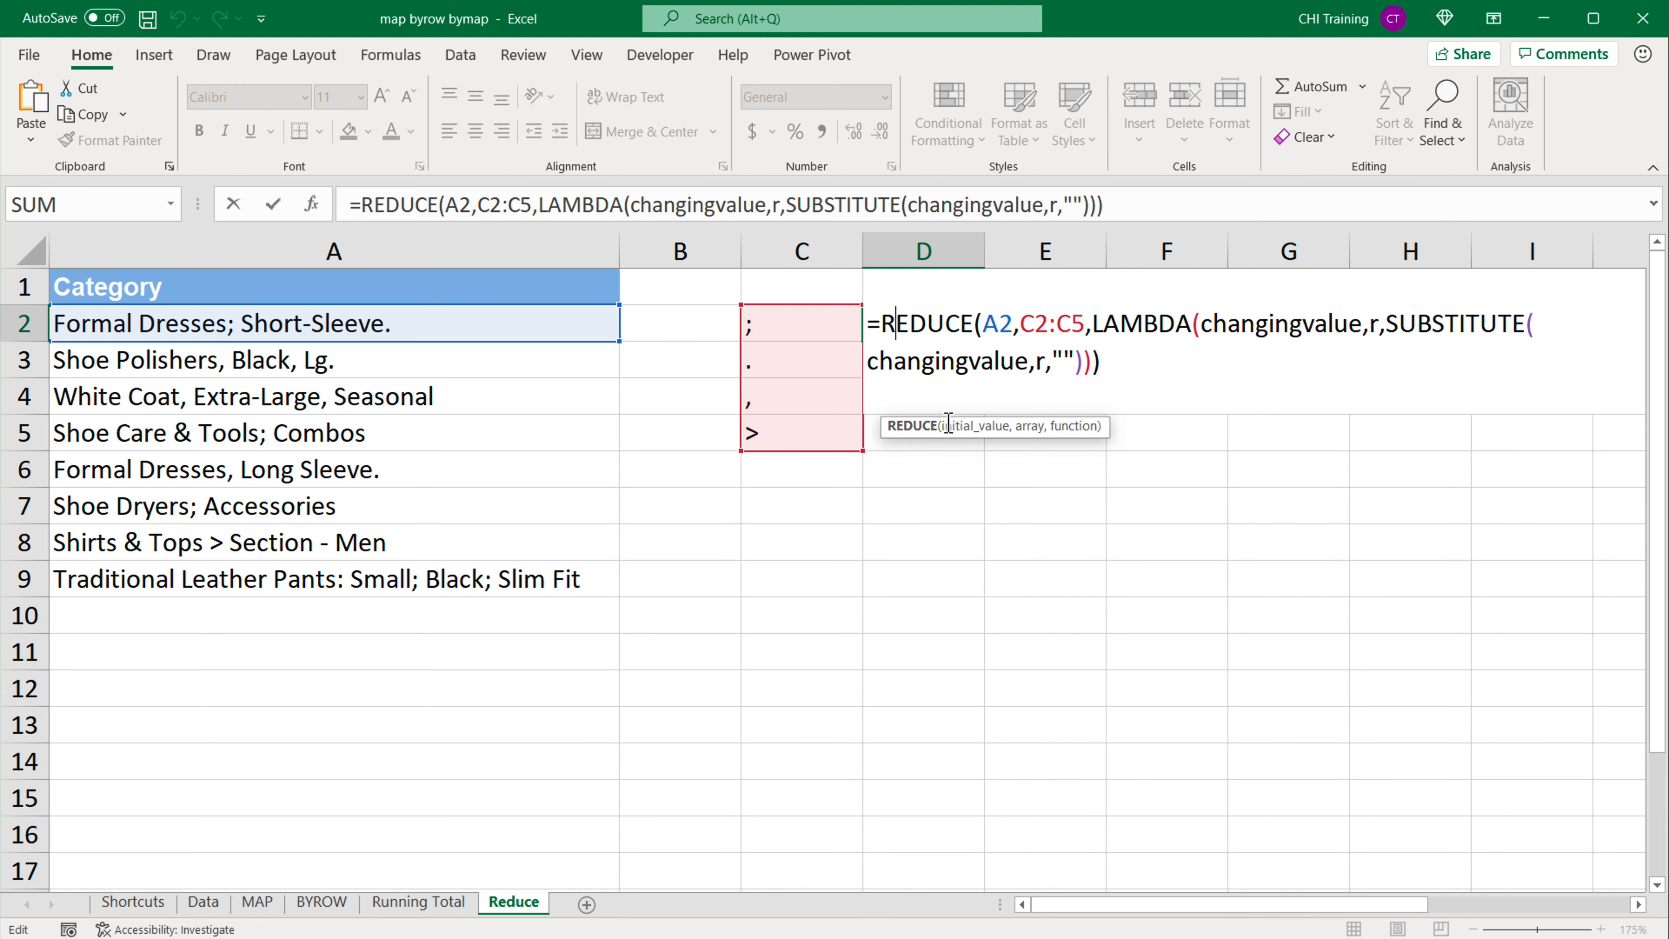
click(1115, 370)
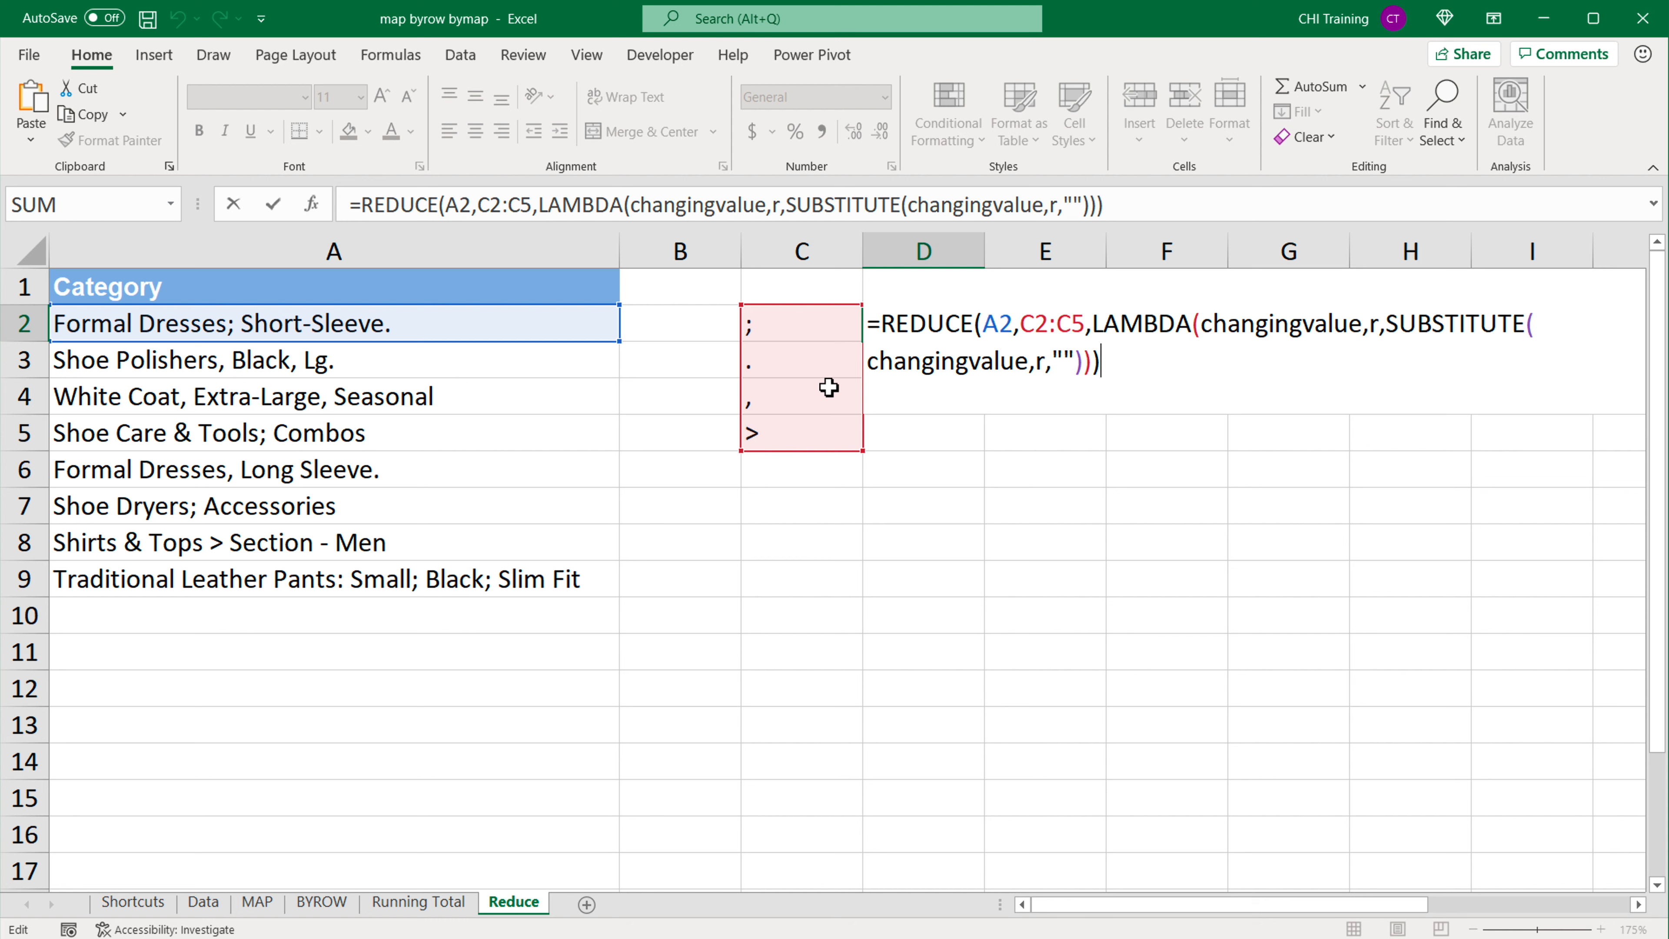
drag(1018, 325, 1085, 333)
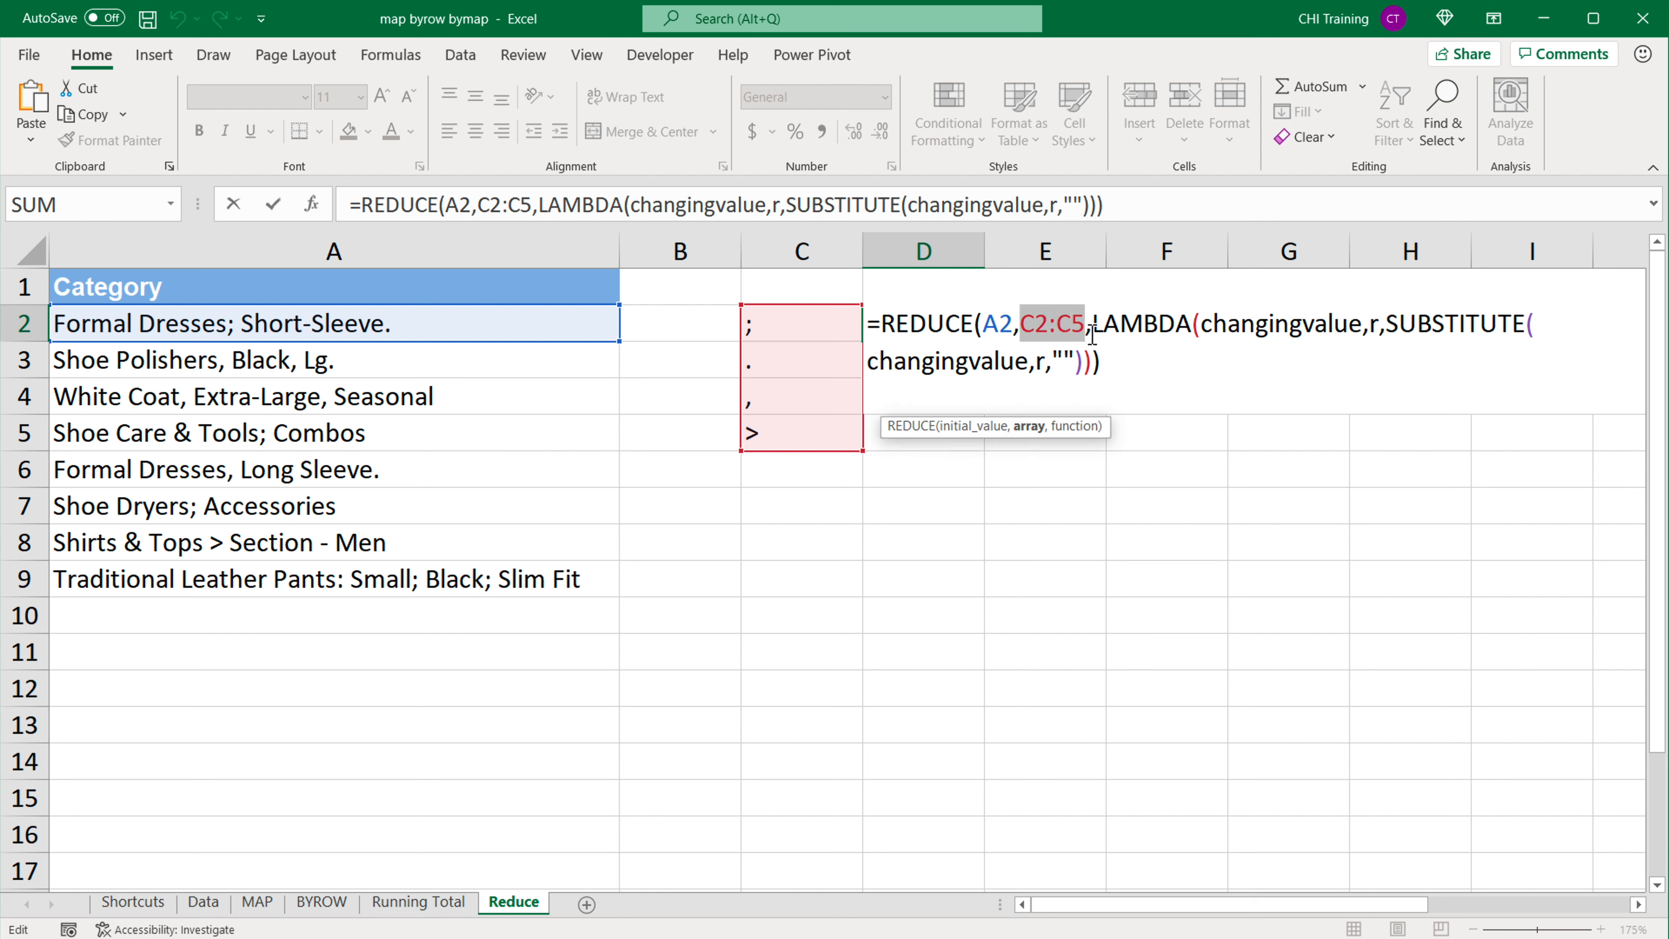
key(F4)
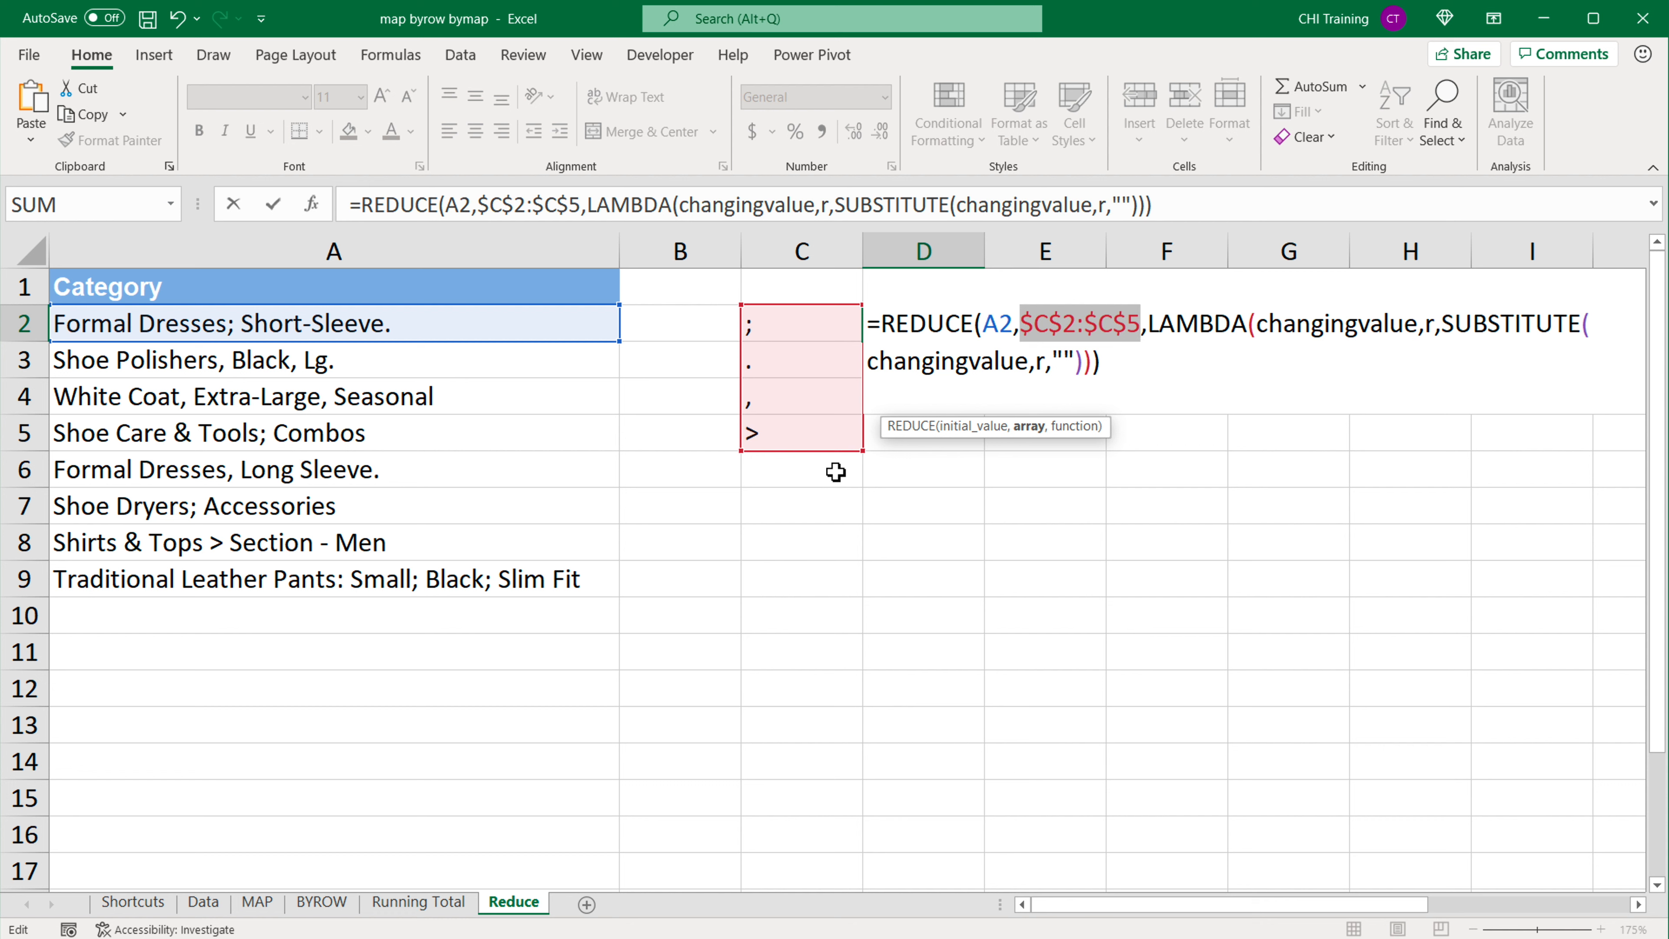
Step: Replace the array range in the D2 REDUCE formula with the array constant {";",".",",",">"} and check its quoted characters
text({})
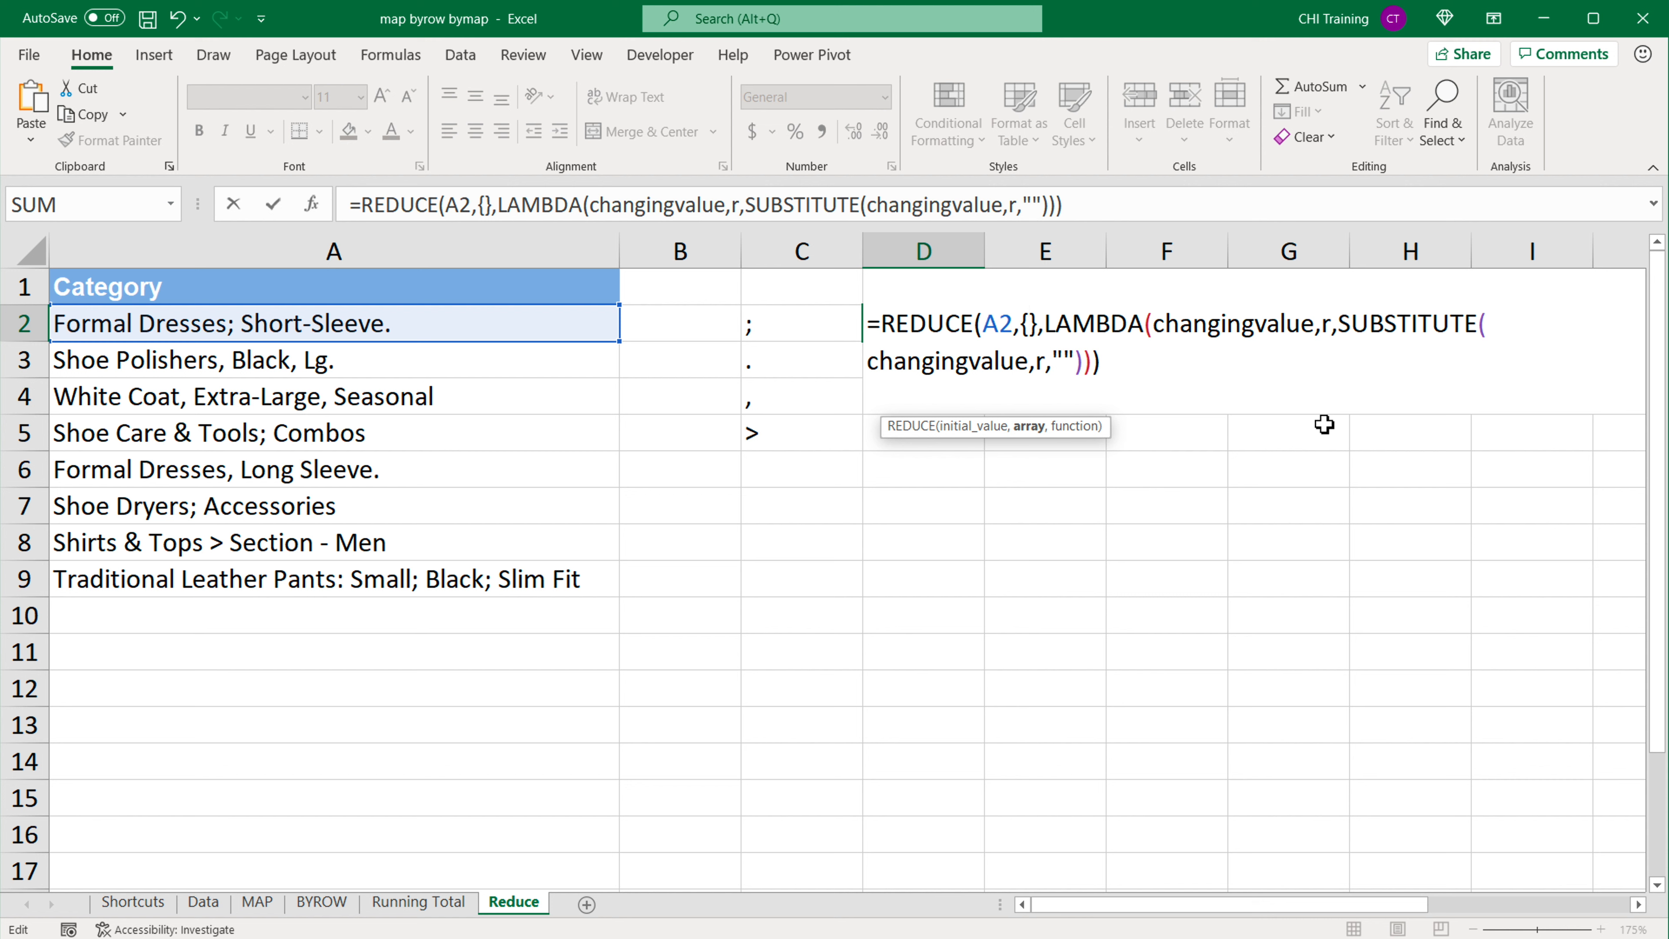
text("")
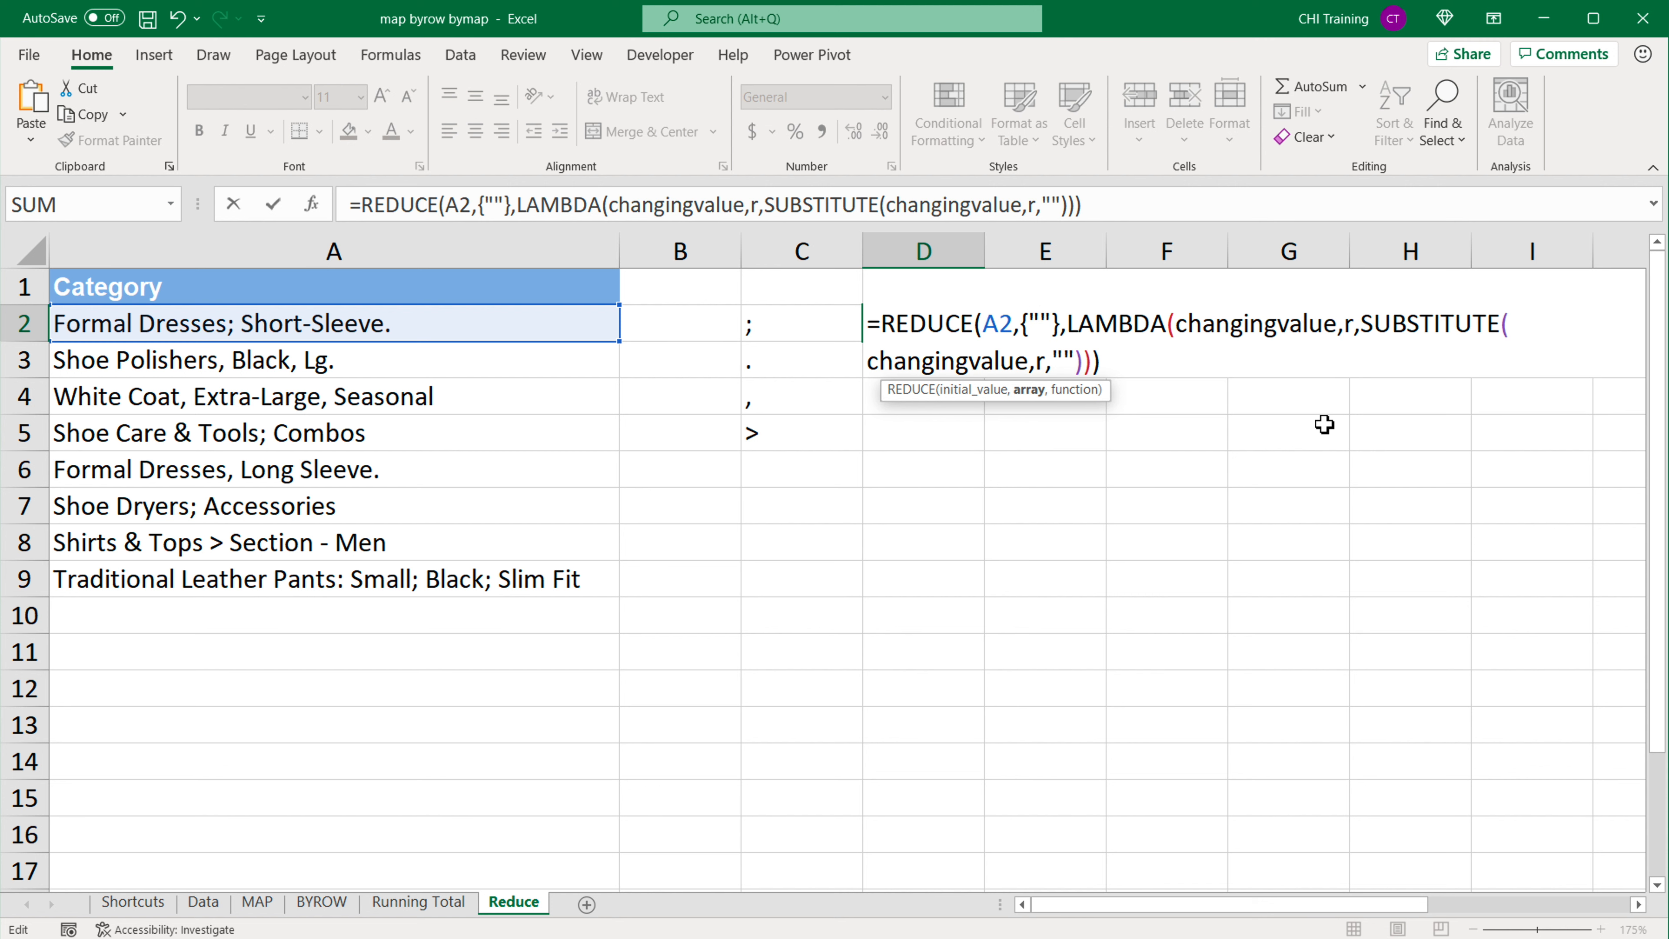
text(;)
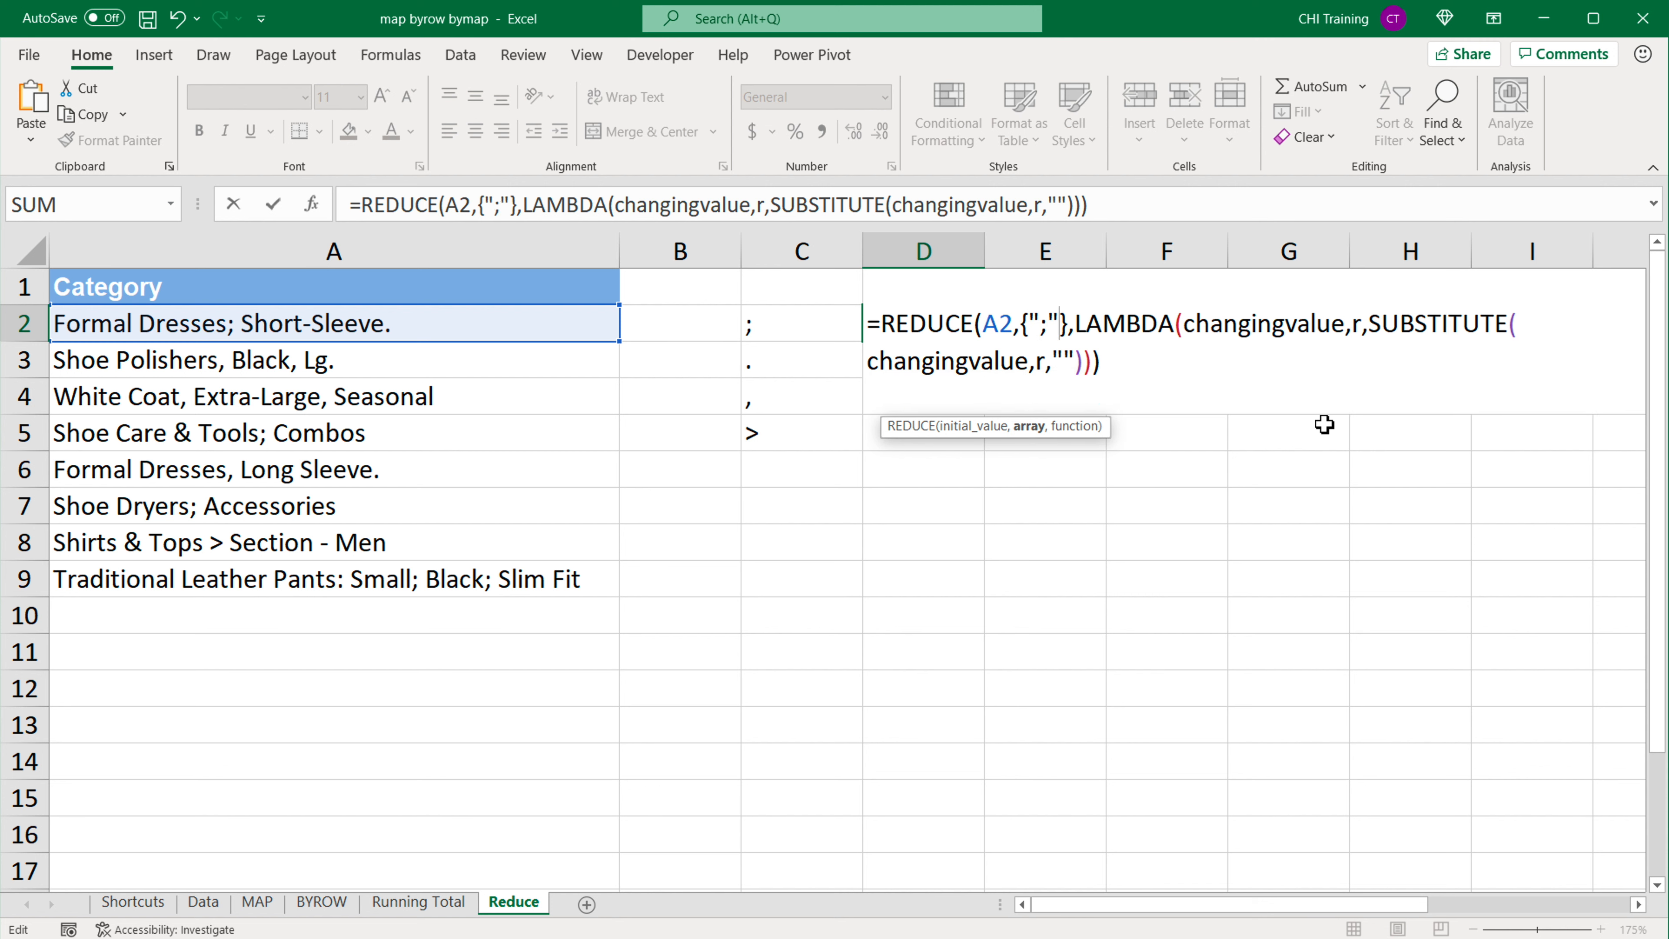
text(,"")
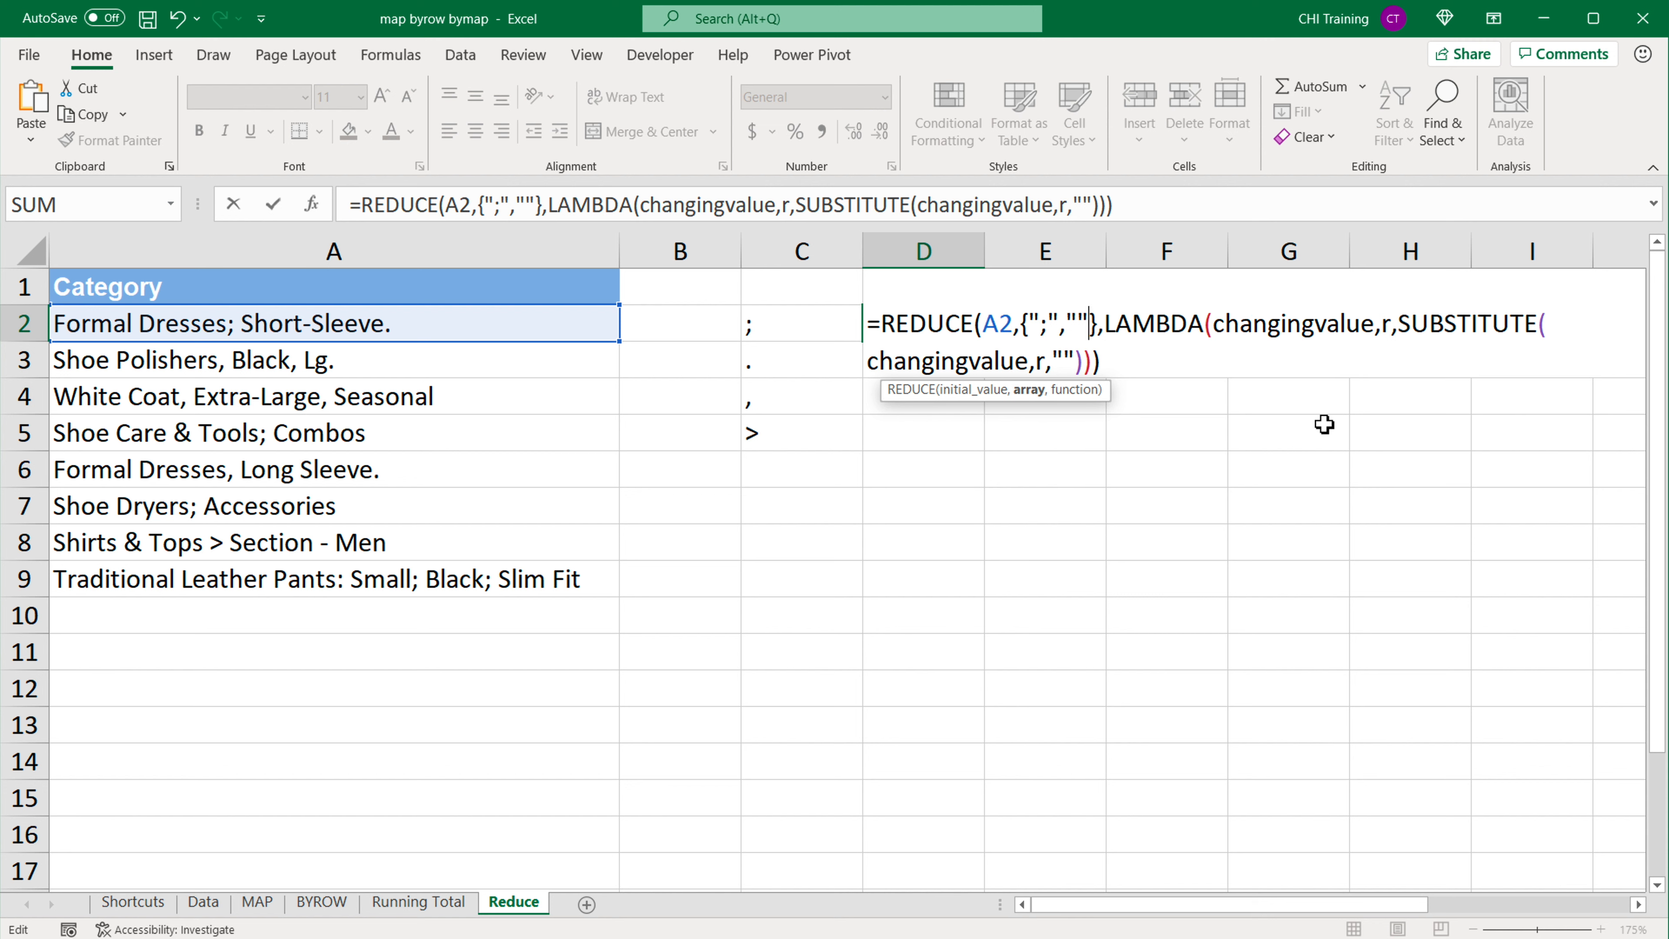
text(.)
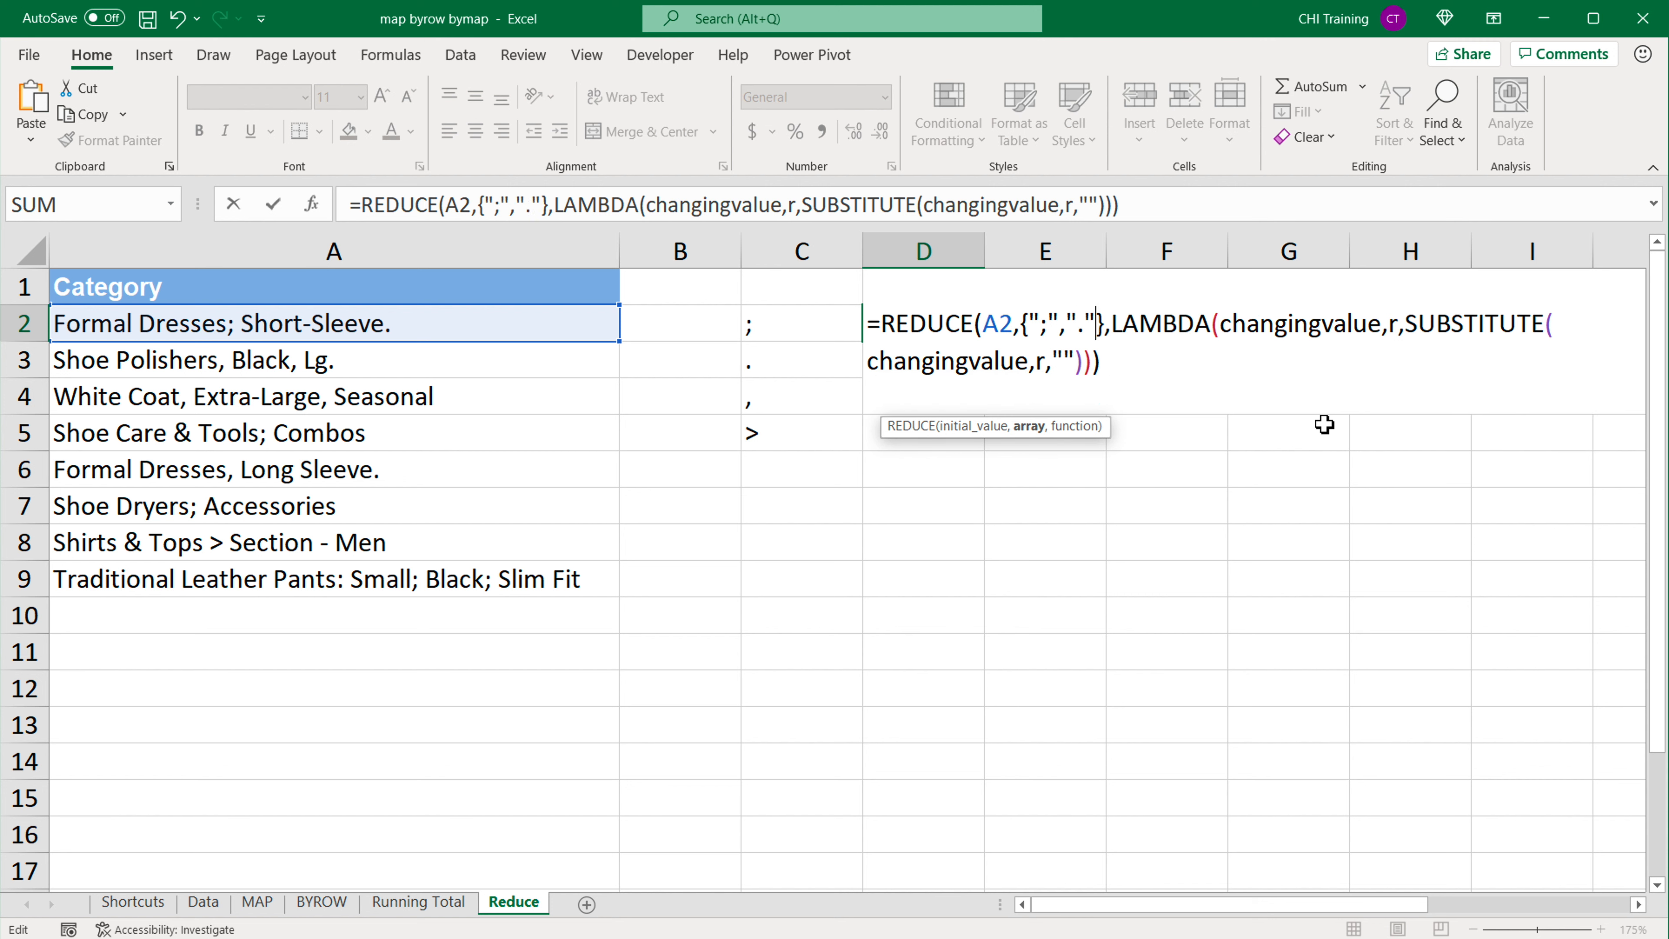
text(,"")
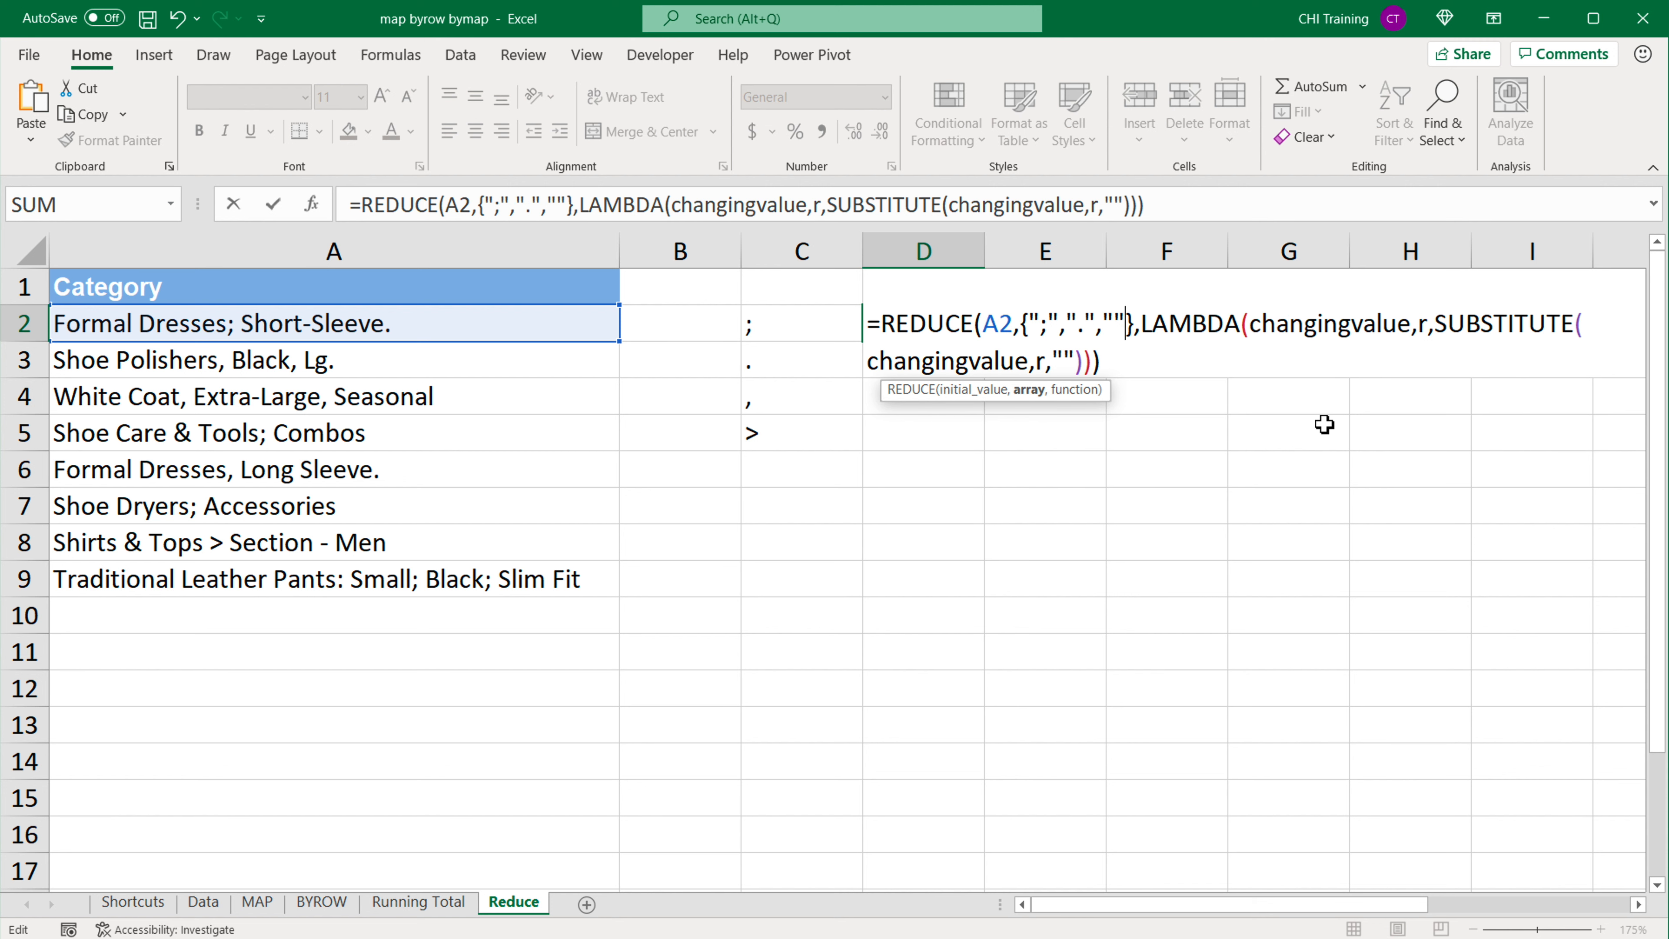
text(,)
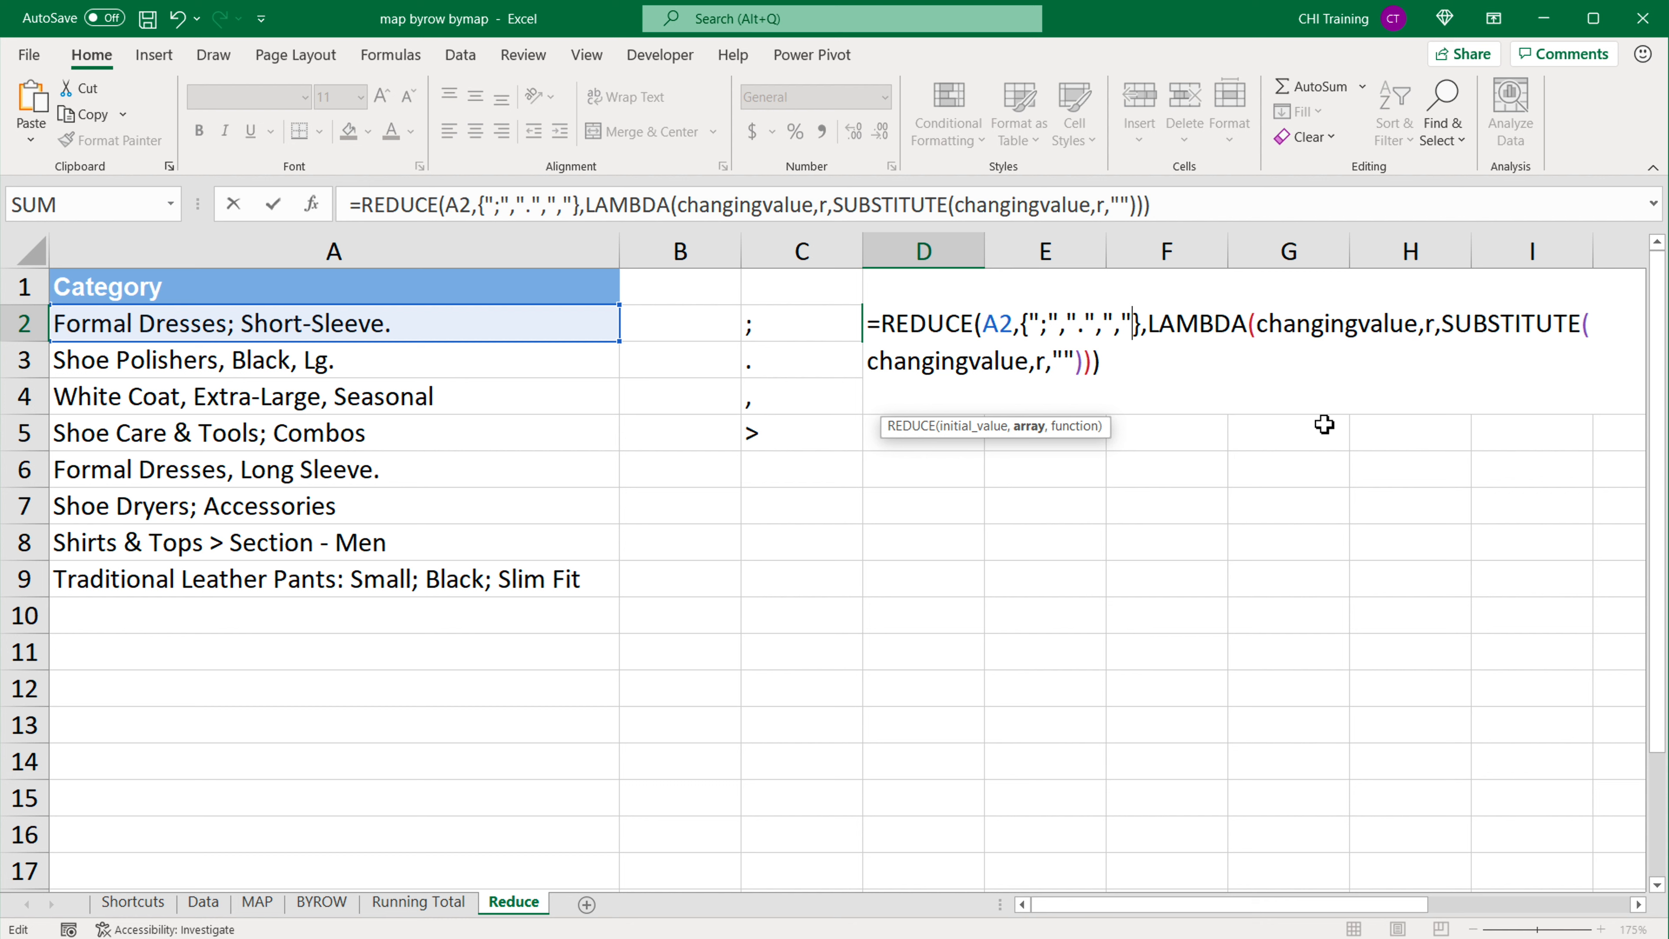
text(,"")
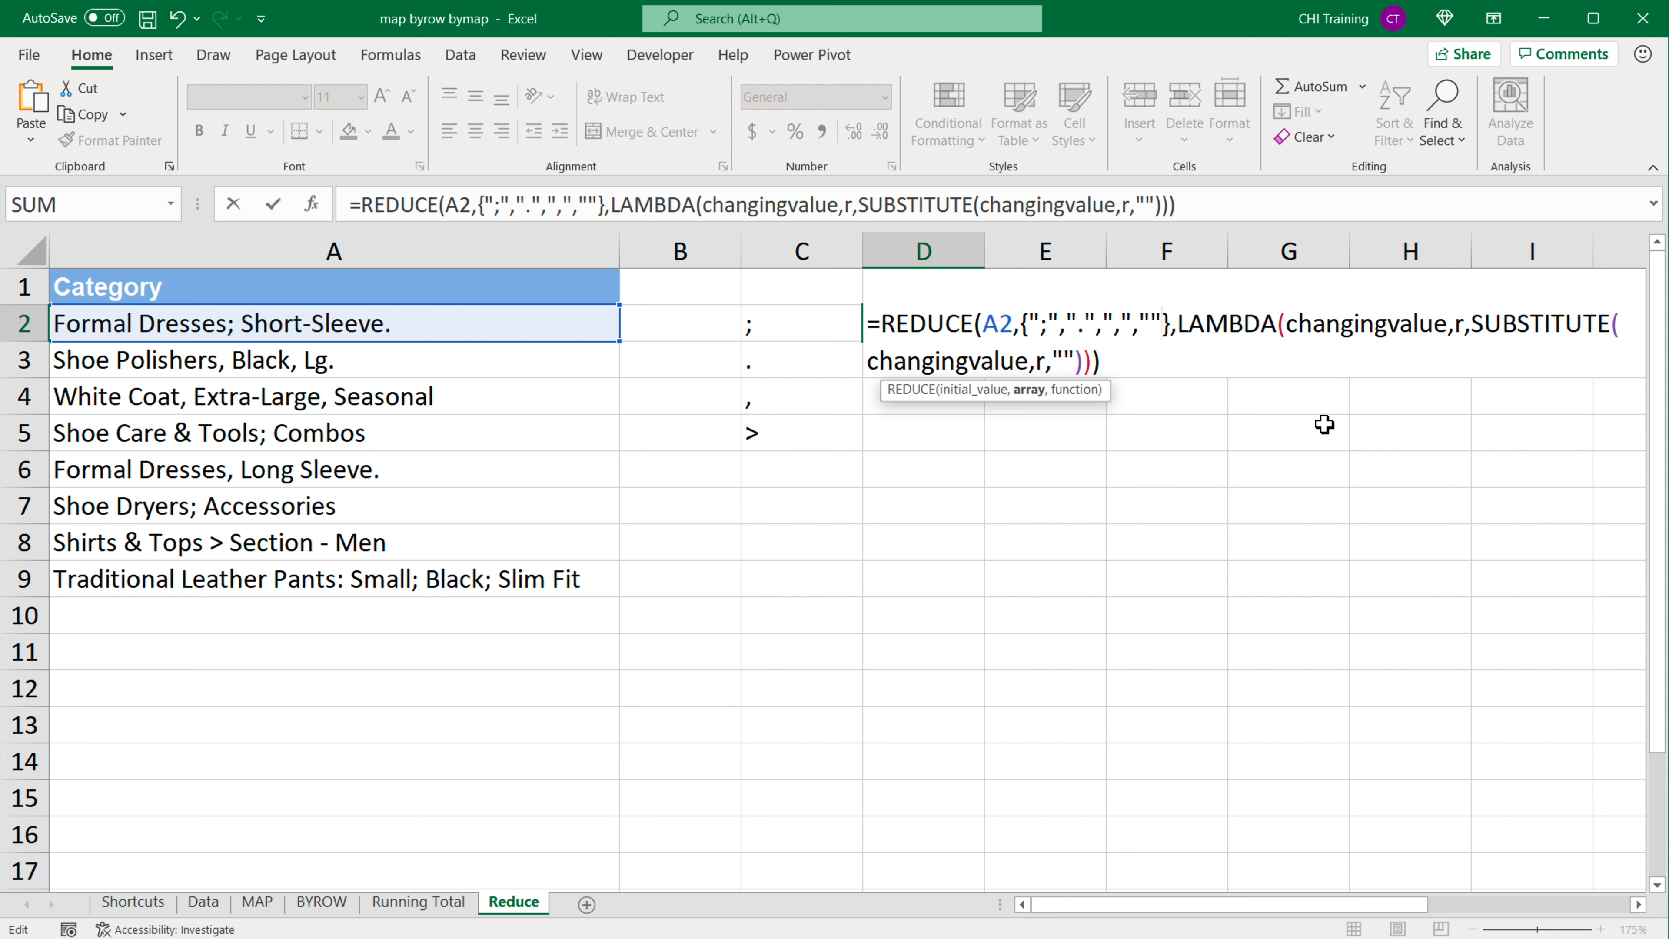
text(>)
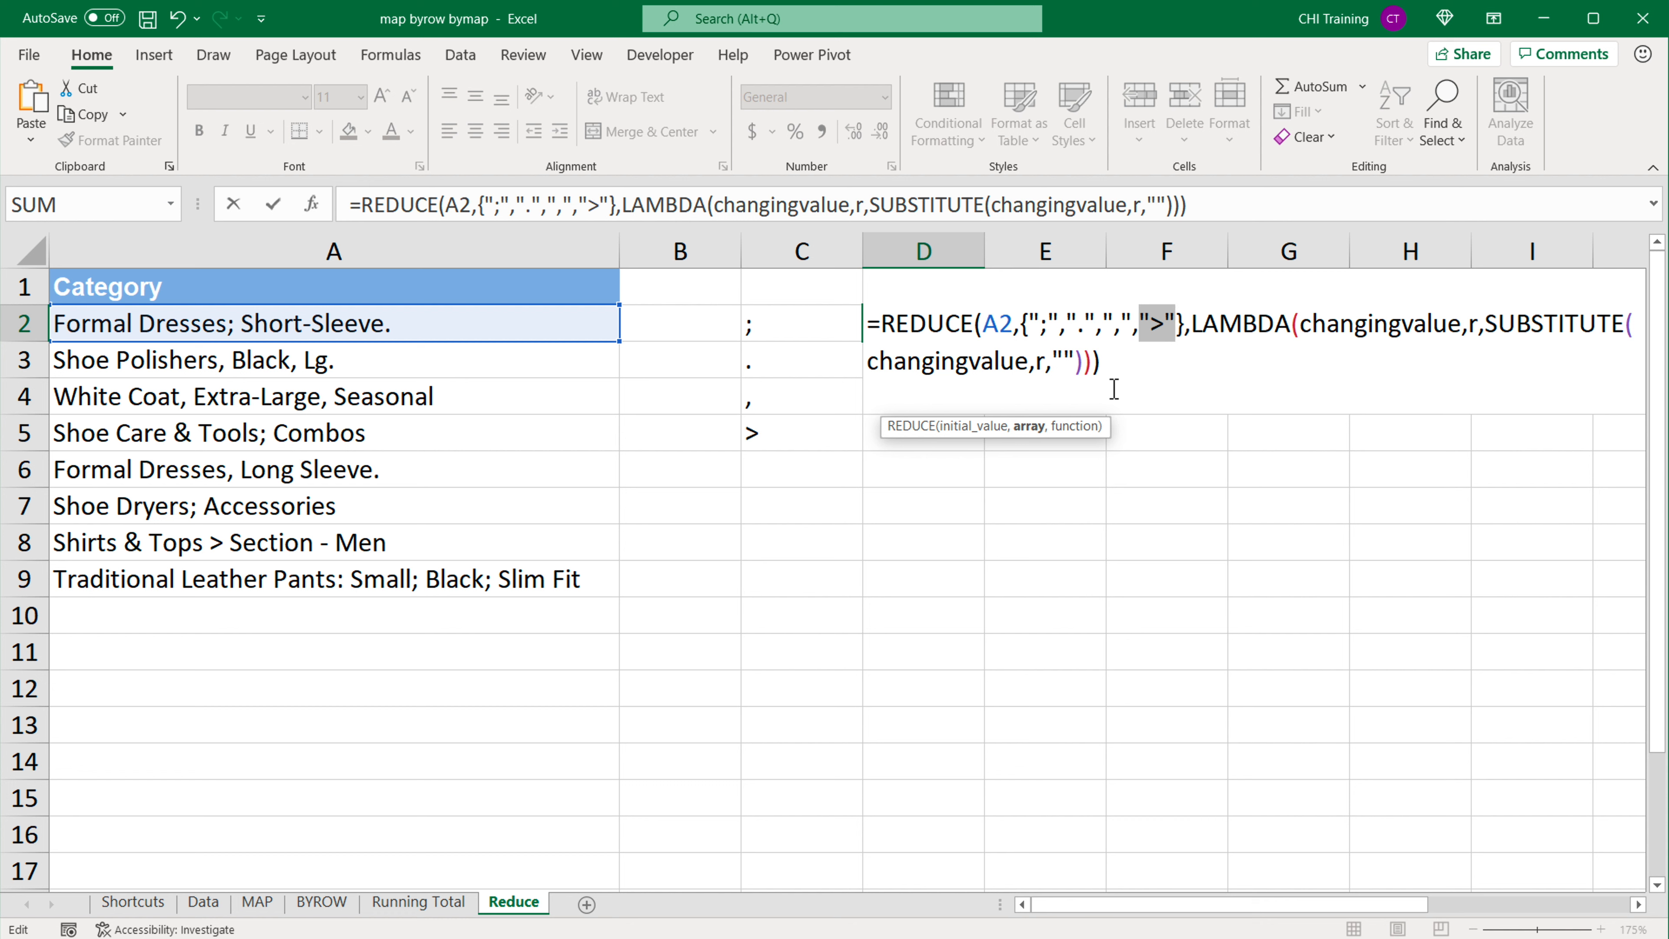
click(1052, 326)
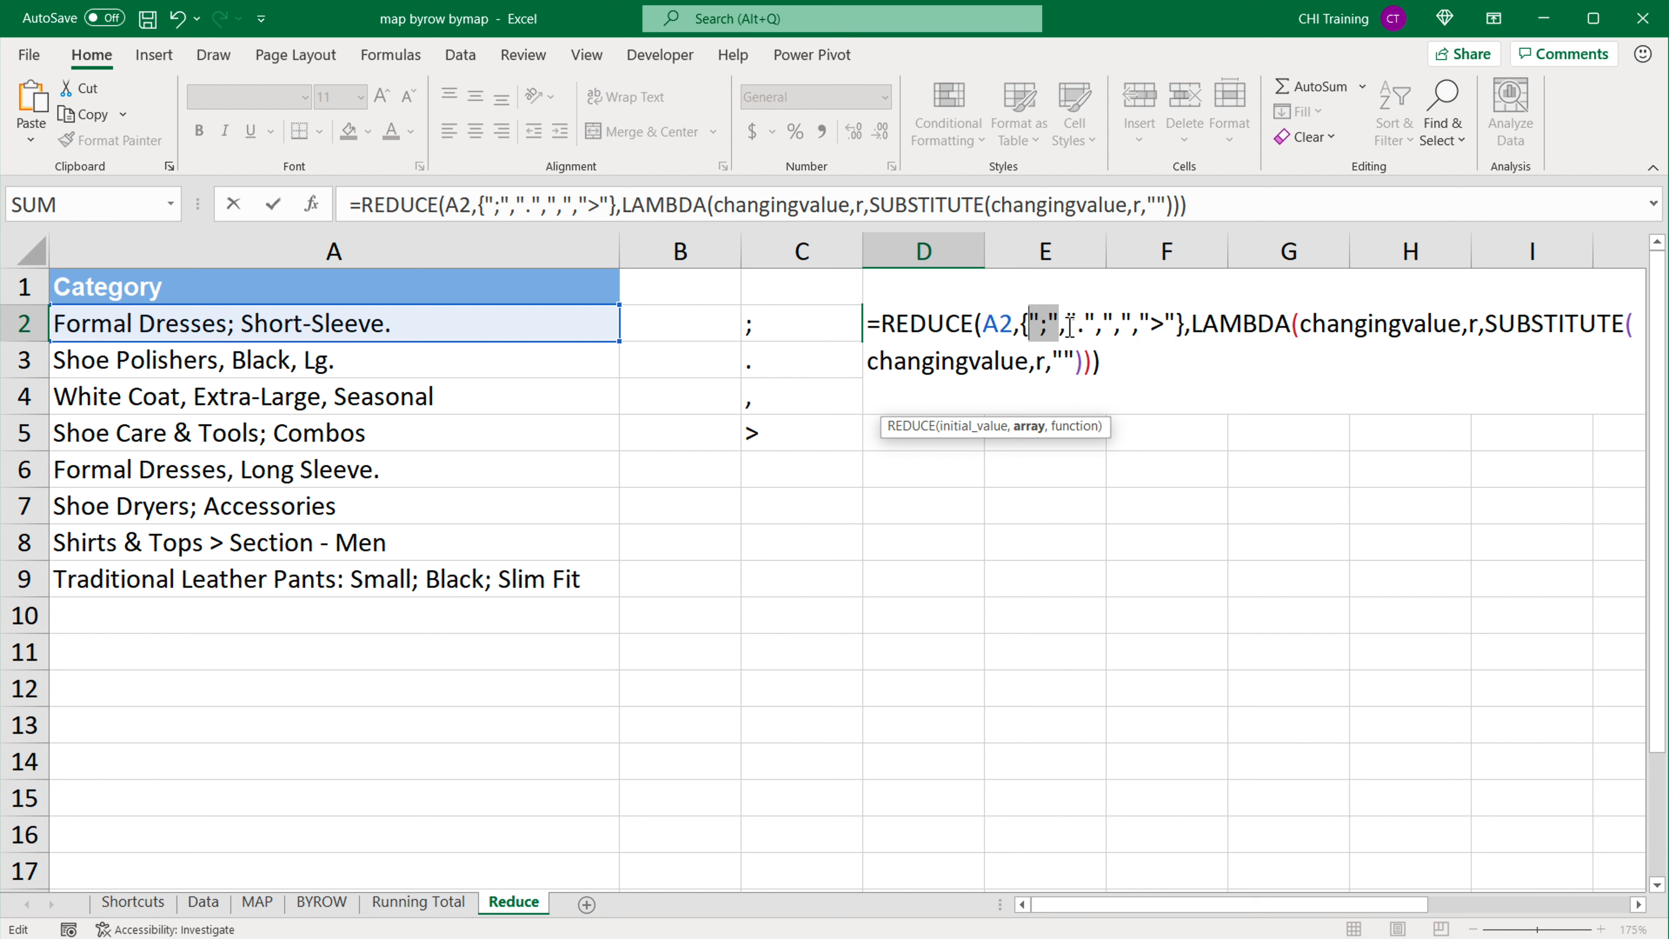
click(1081, 326)
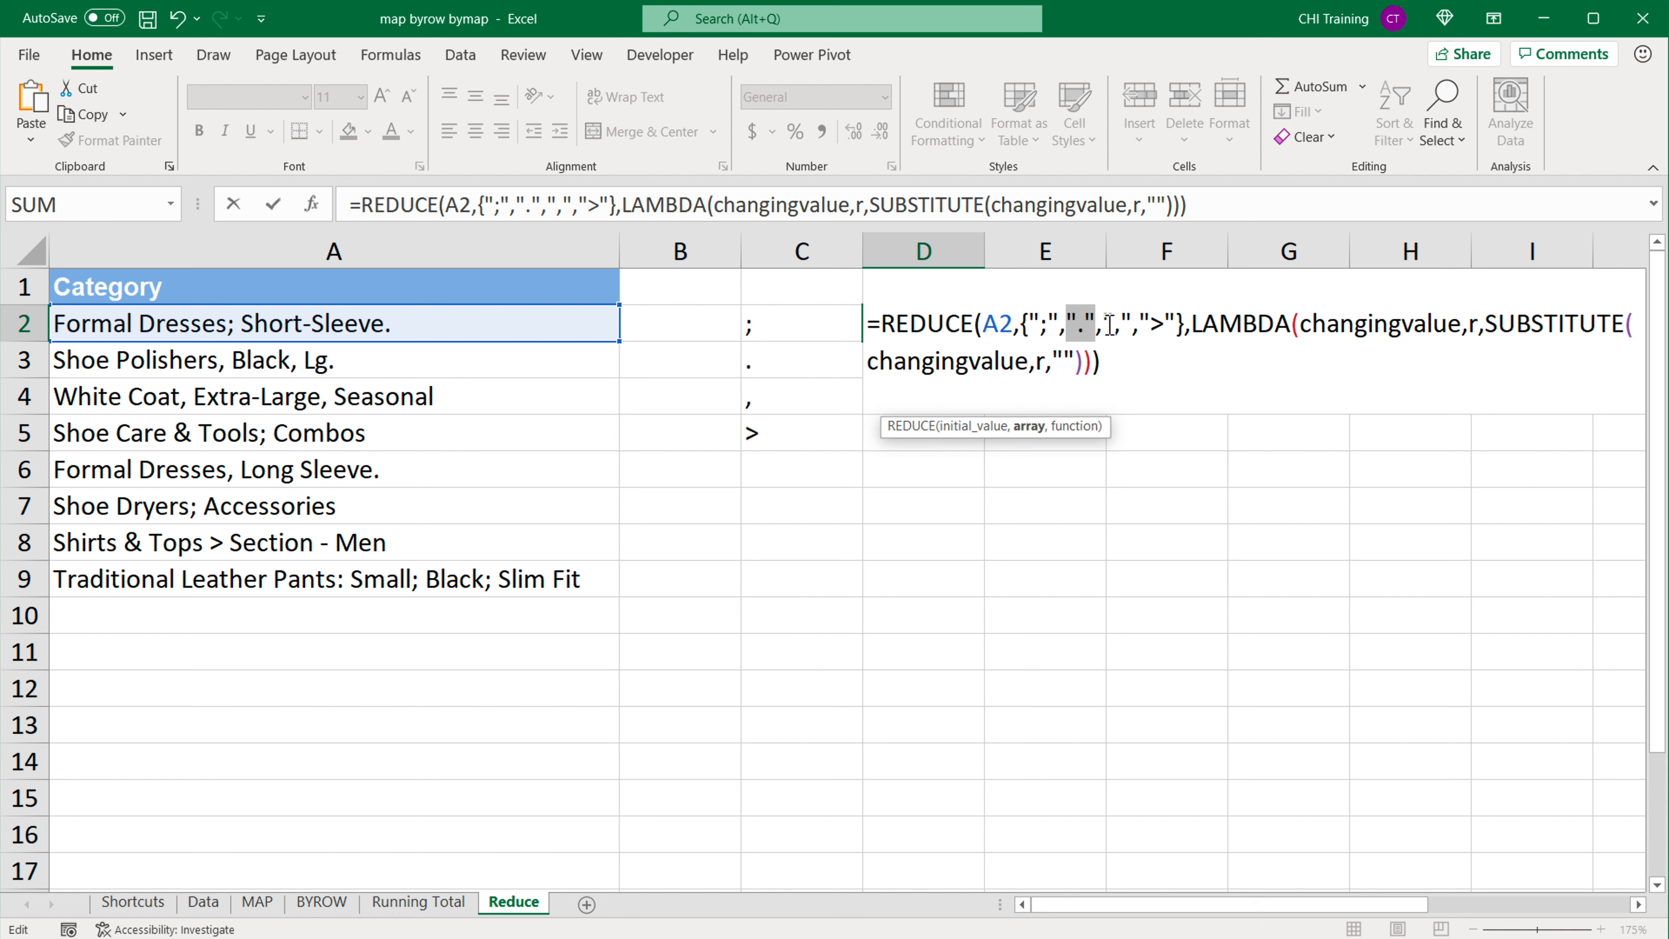
click(1124, 325)
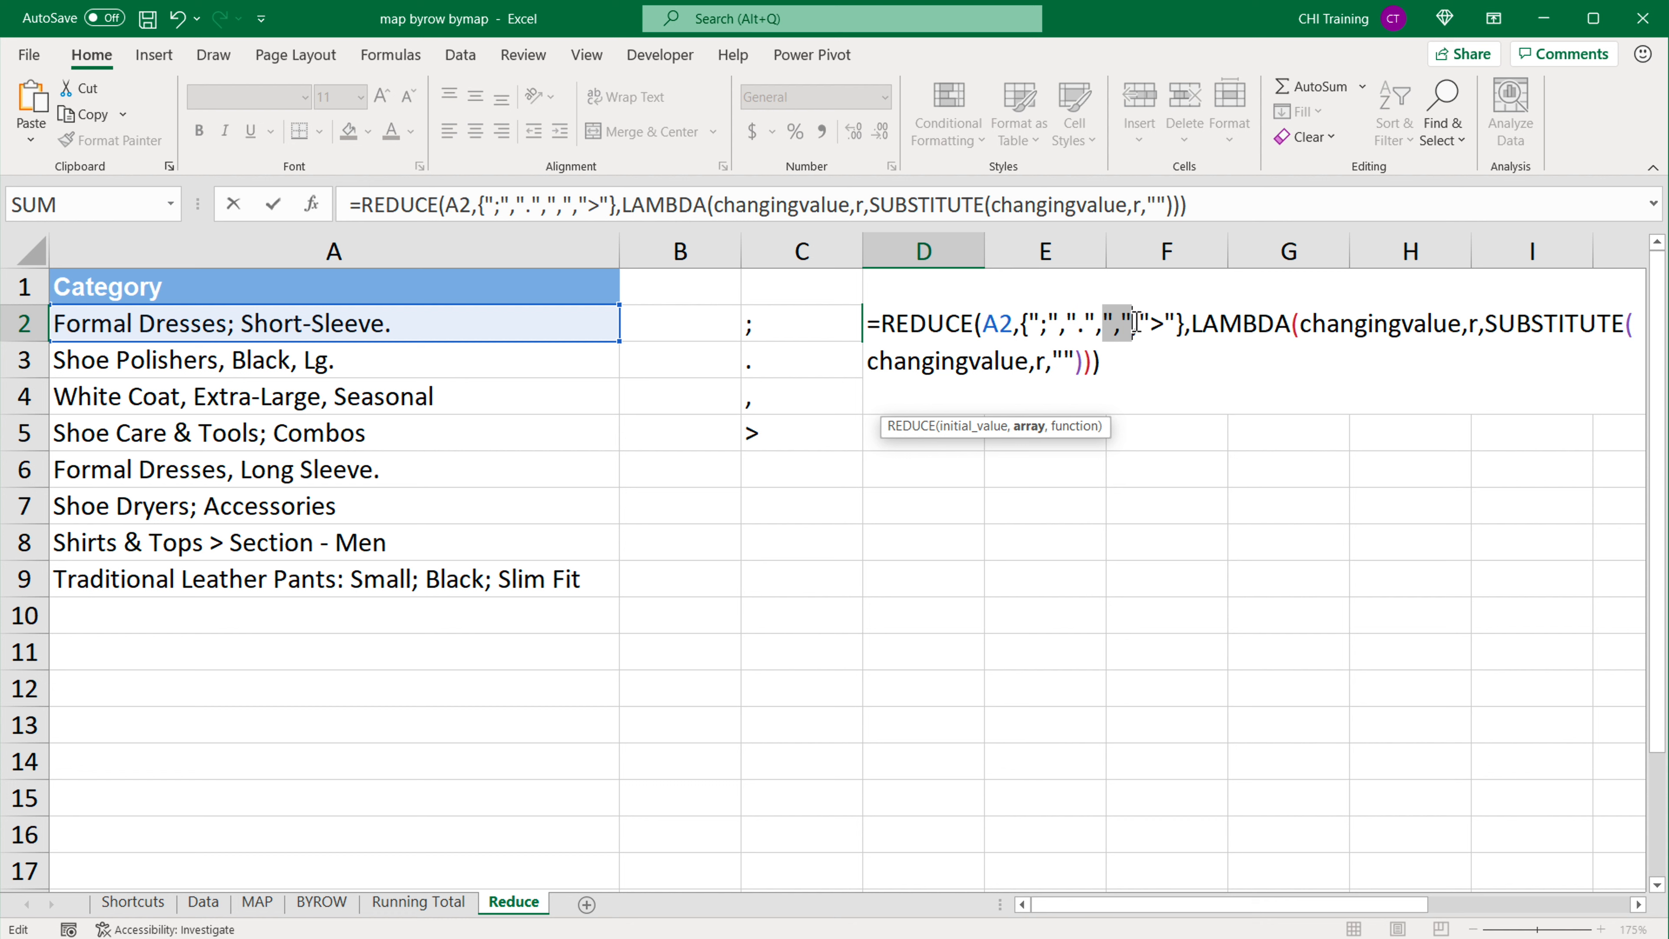
Step: Check the last quoted characters of the array constant in the D2 REDUCE formula and enter the formula
drag(1141, 327, 1178, 327)
click(1194, 327)
key(Return)
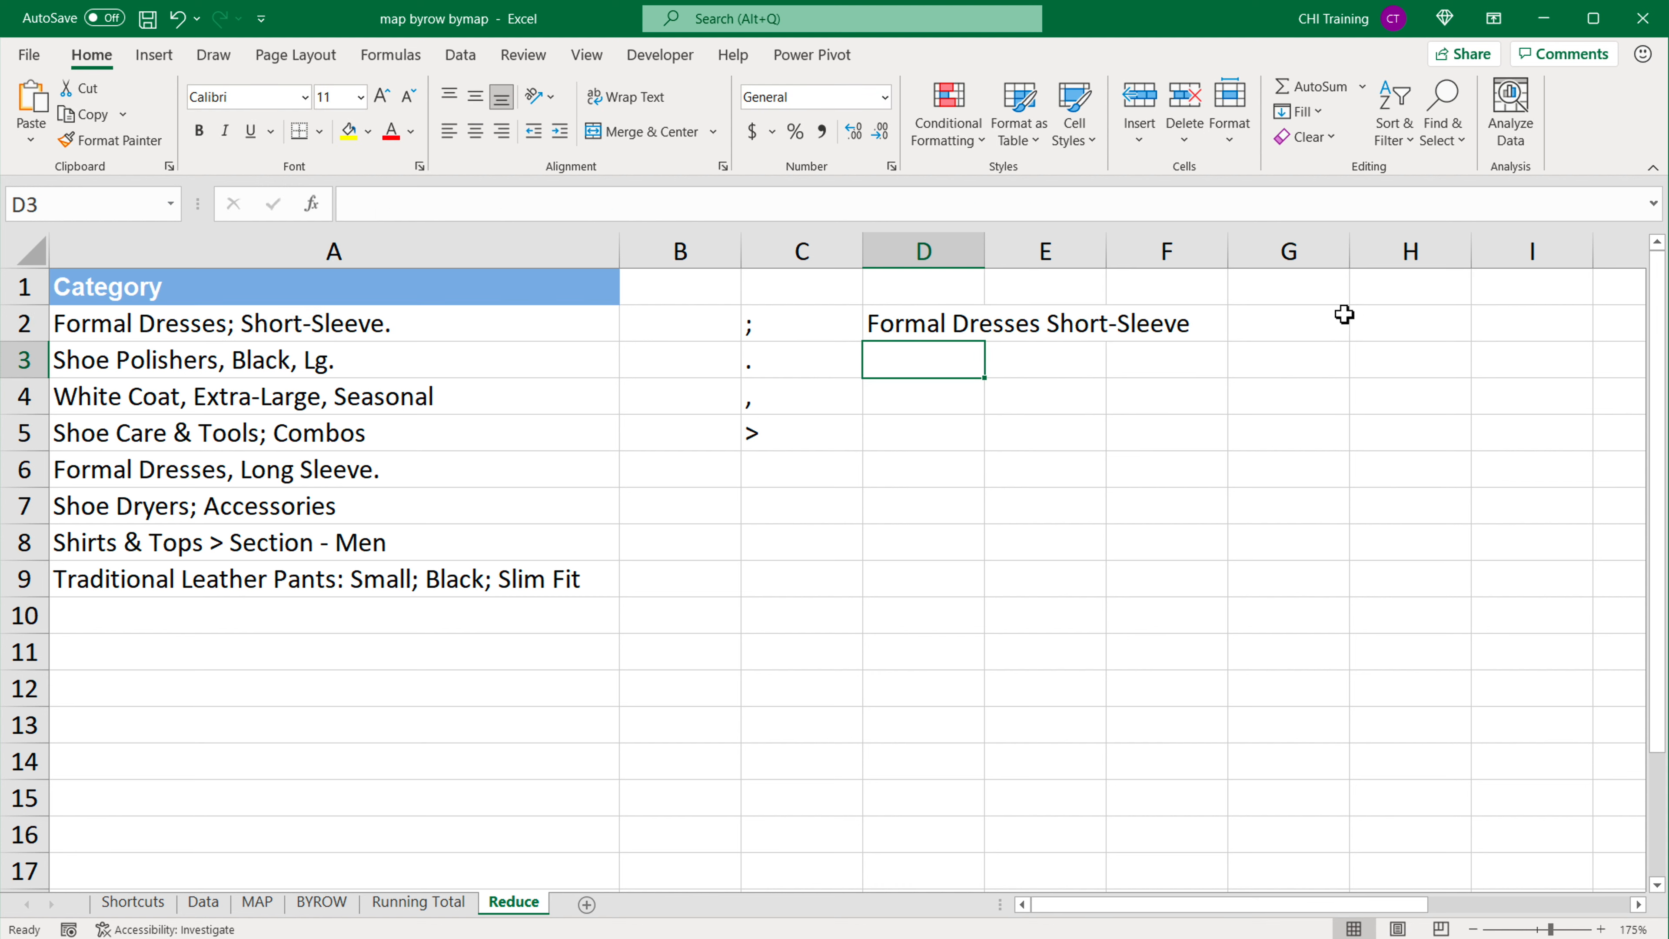
Step: Delete columns B and C, which hold the separate punctuation list, and widen the formula column
drag(787, 268, 708, 256)
right_click(708, 256)
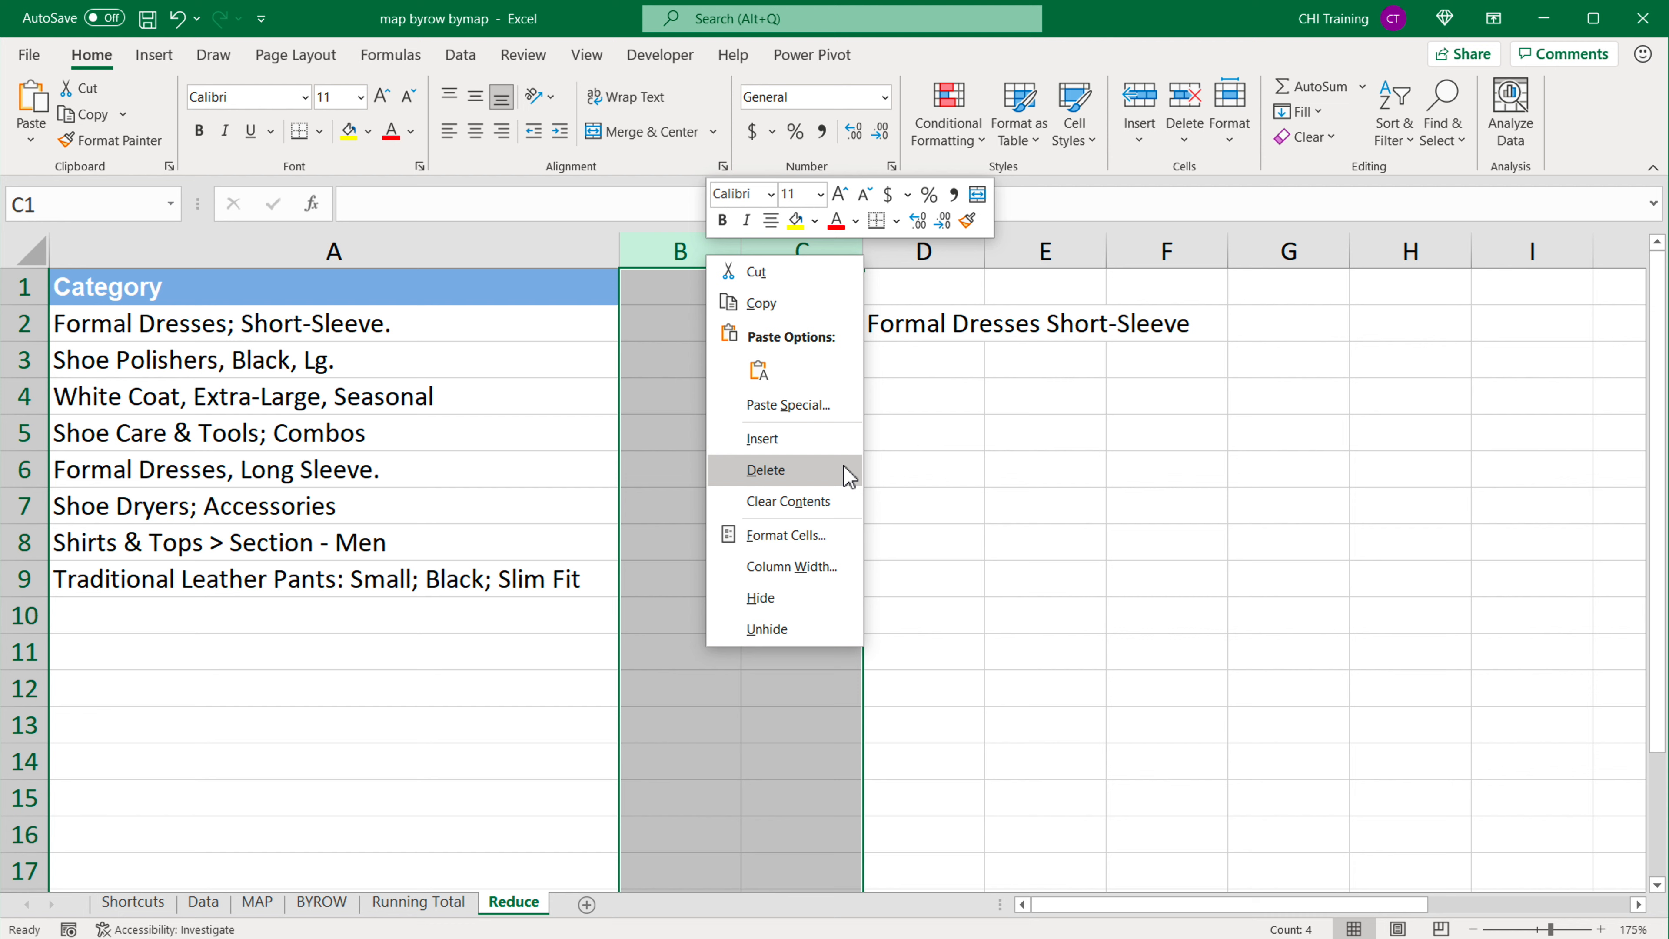
click(810, 475)
drag(747, 256, 1031, 263)
Step: Review the REDUCE formula in B2, fill it down to B9, and widen column B to fit the texts
click(696, 326)
double_click(711, 330)
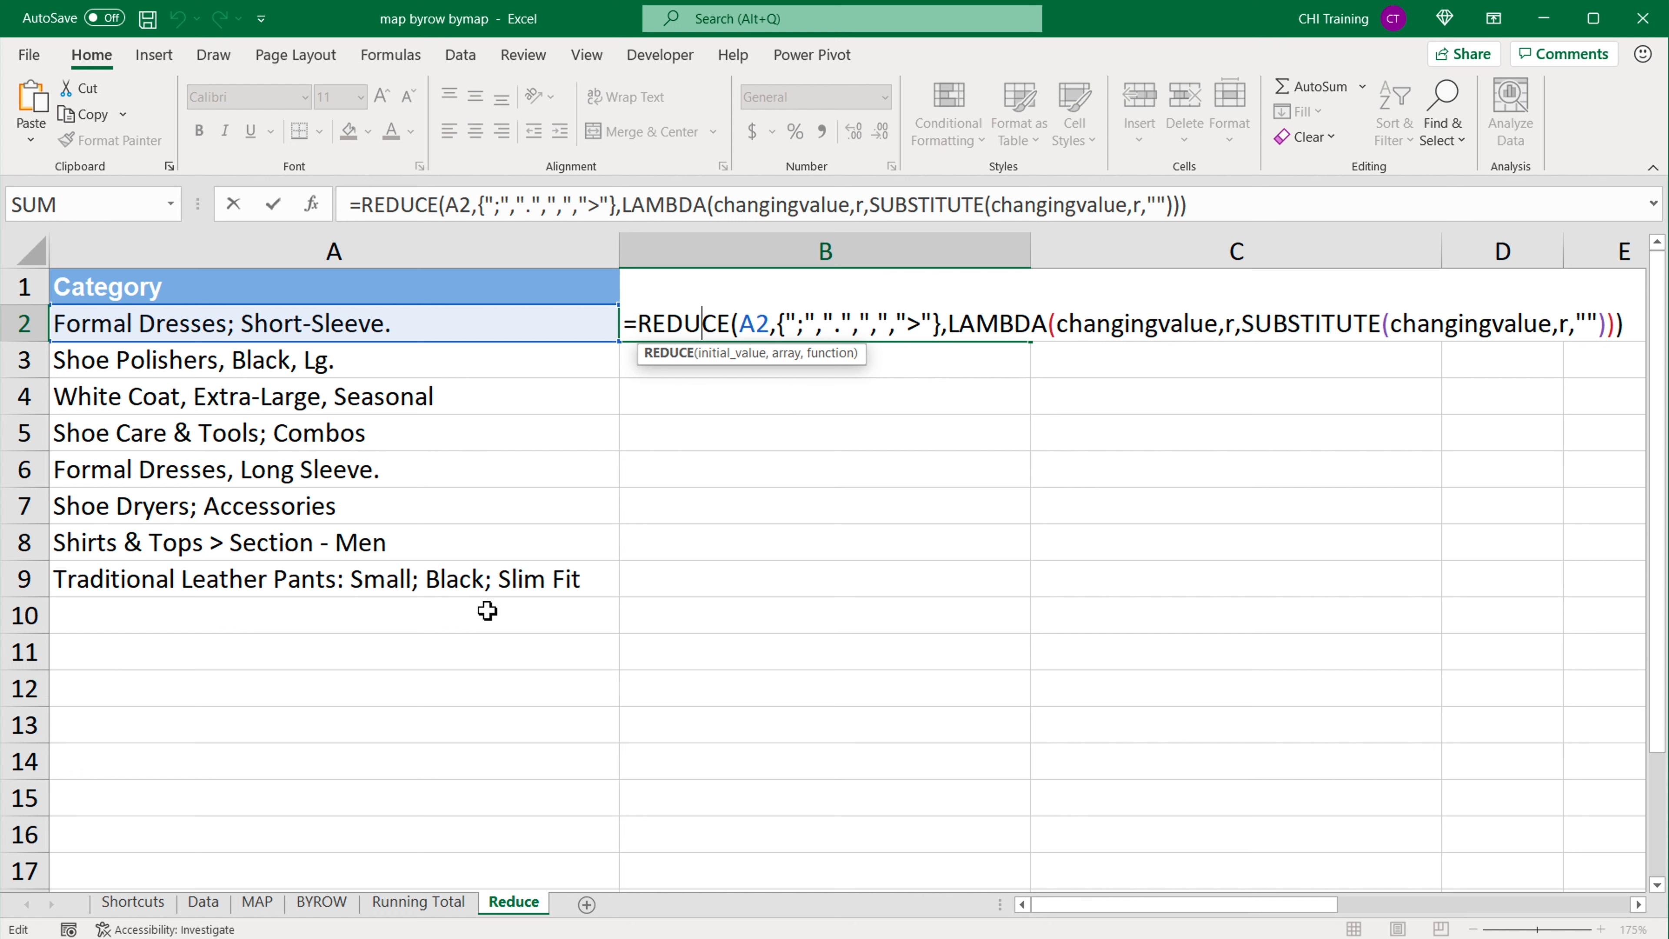
click(814, 362)
click(992, 333)
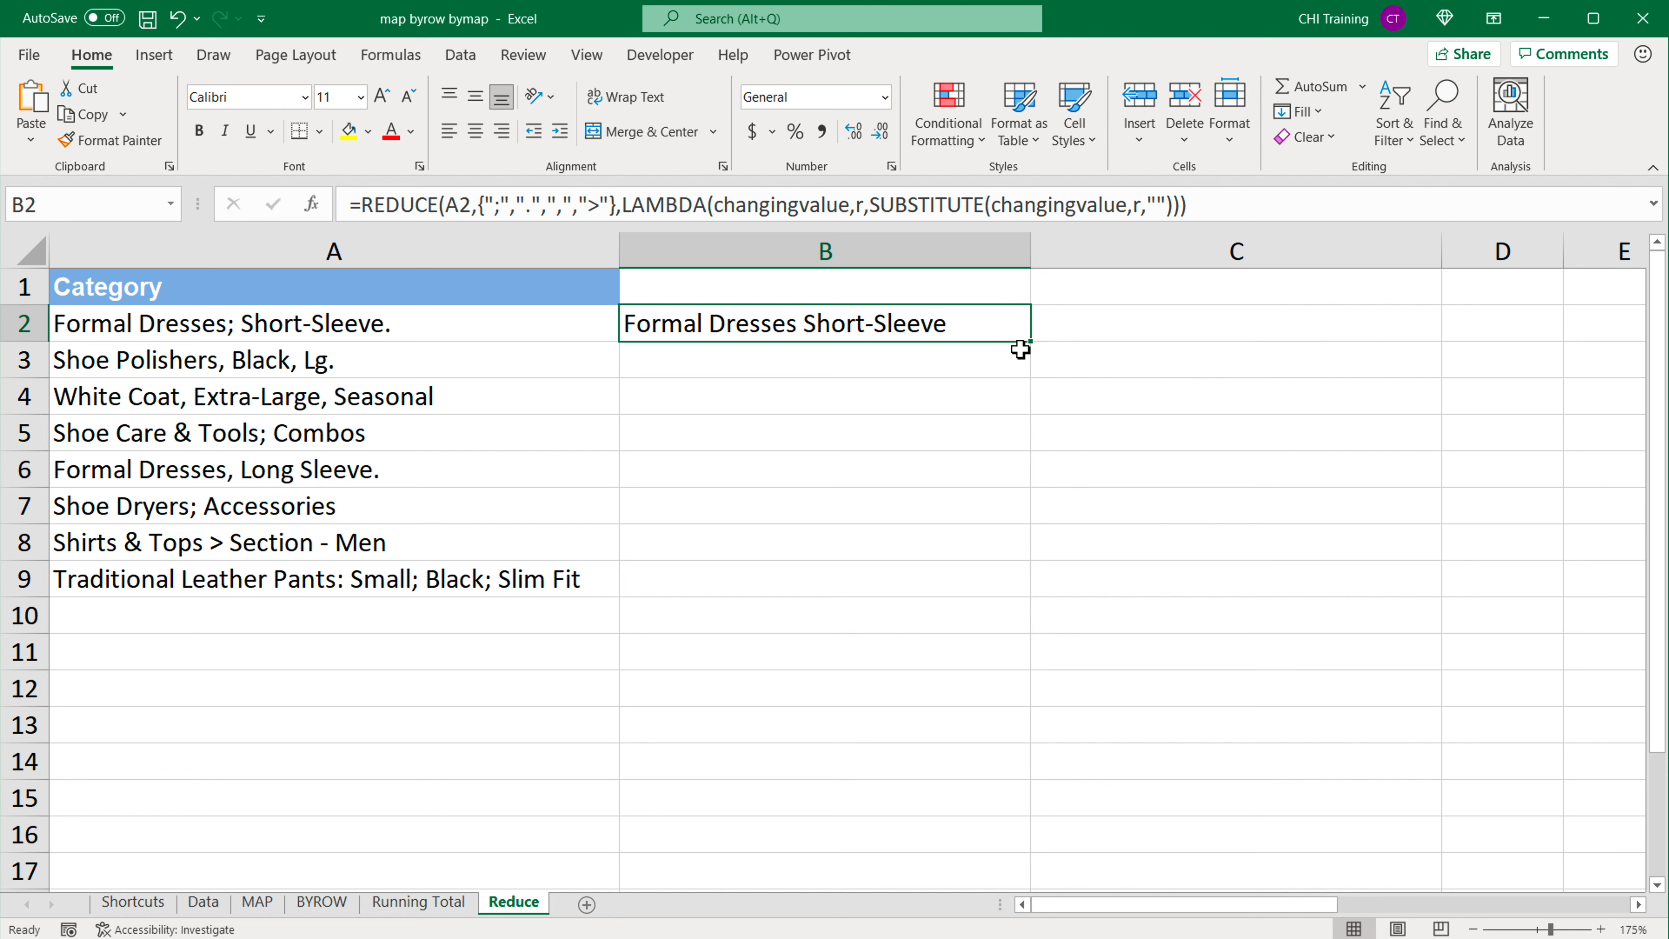
drag(1032, 346, 991, 585)
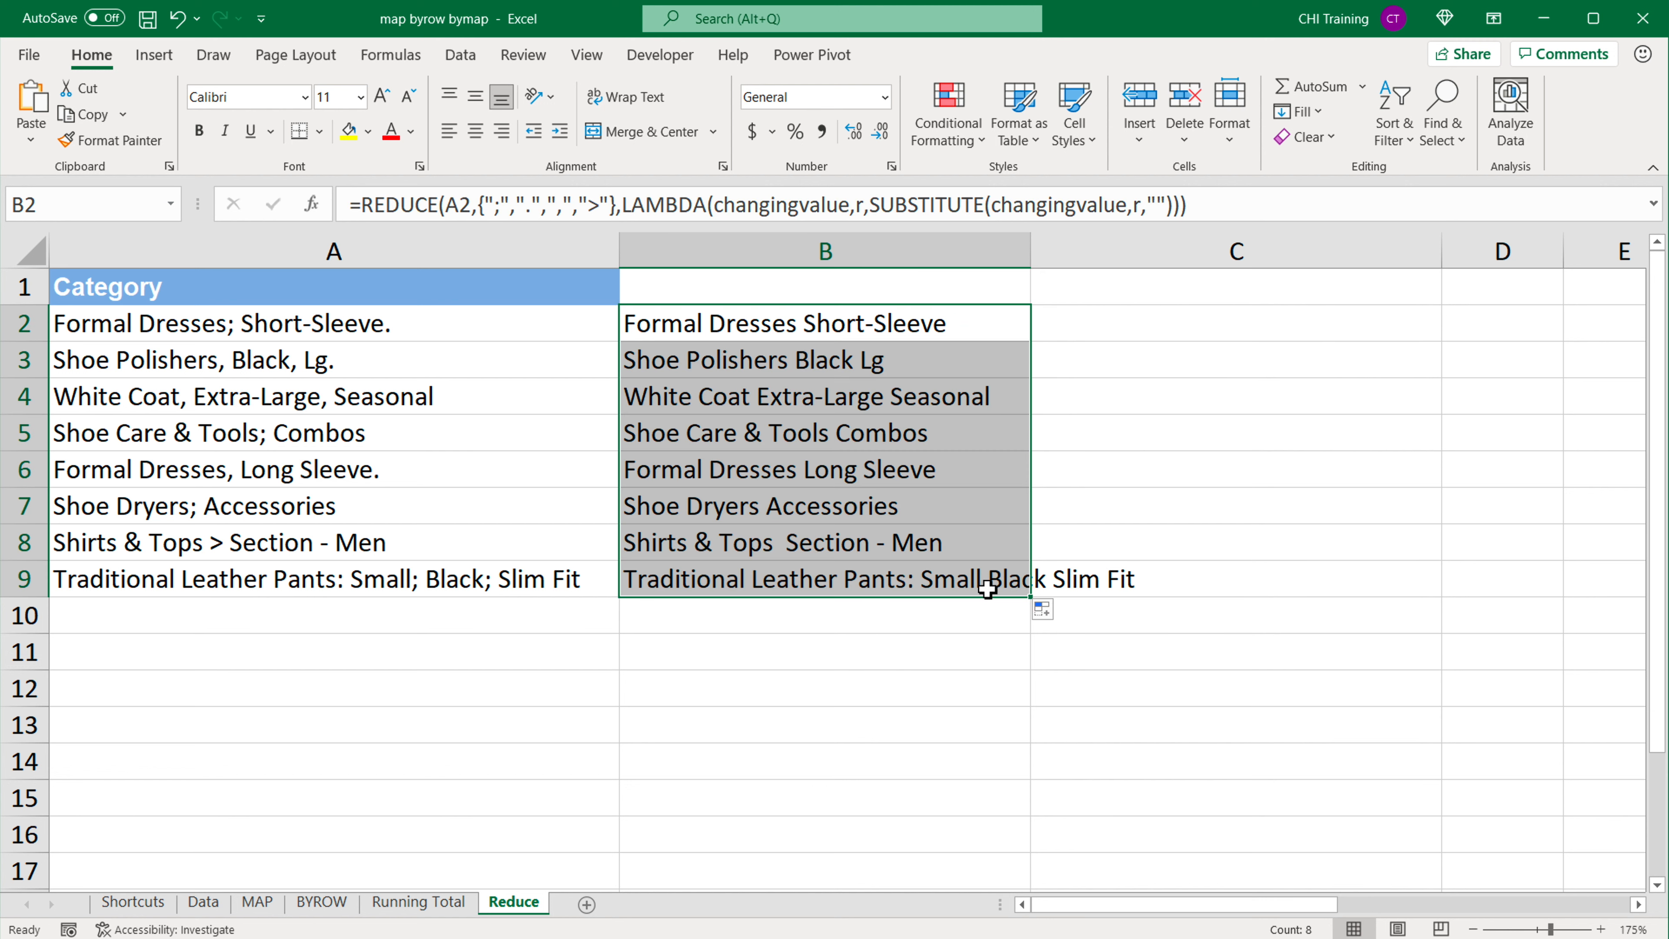
drag(1030, 254, 1208, 276)
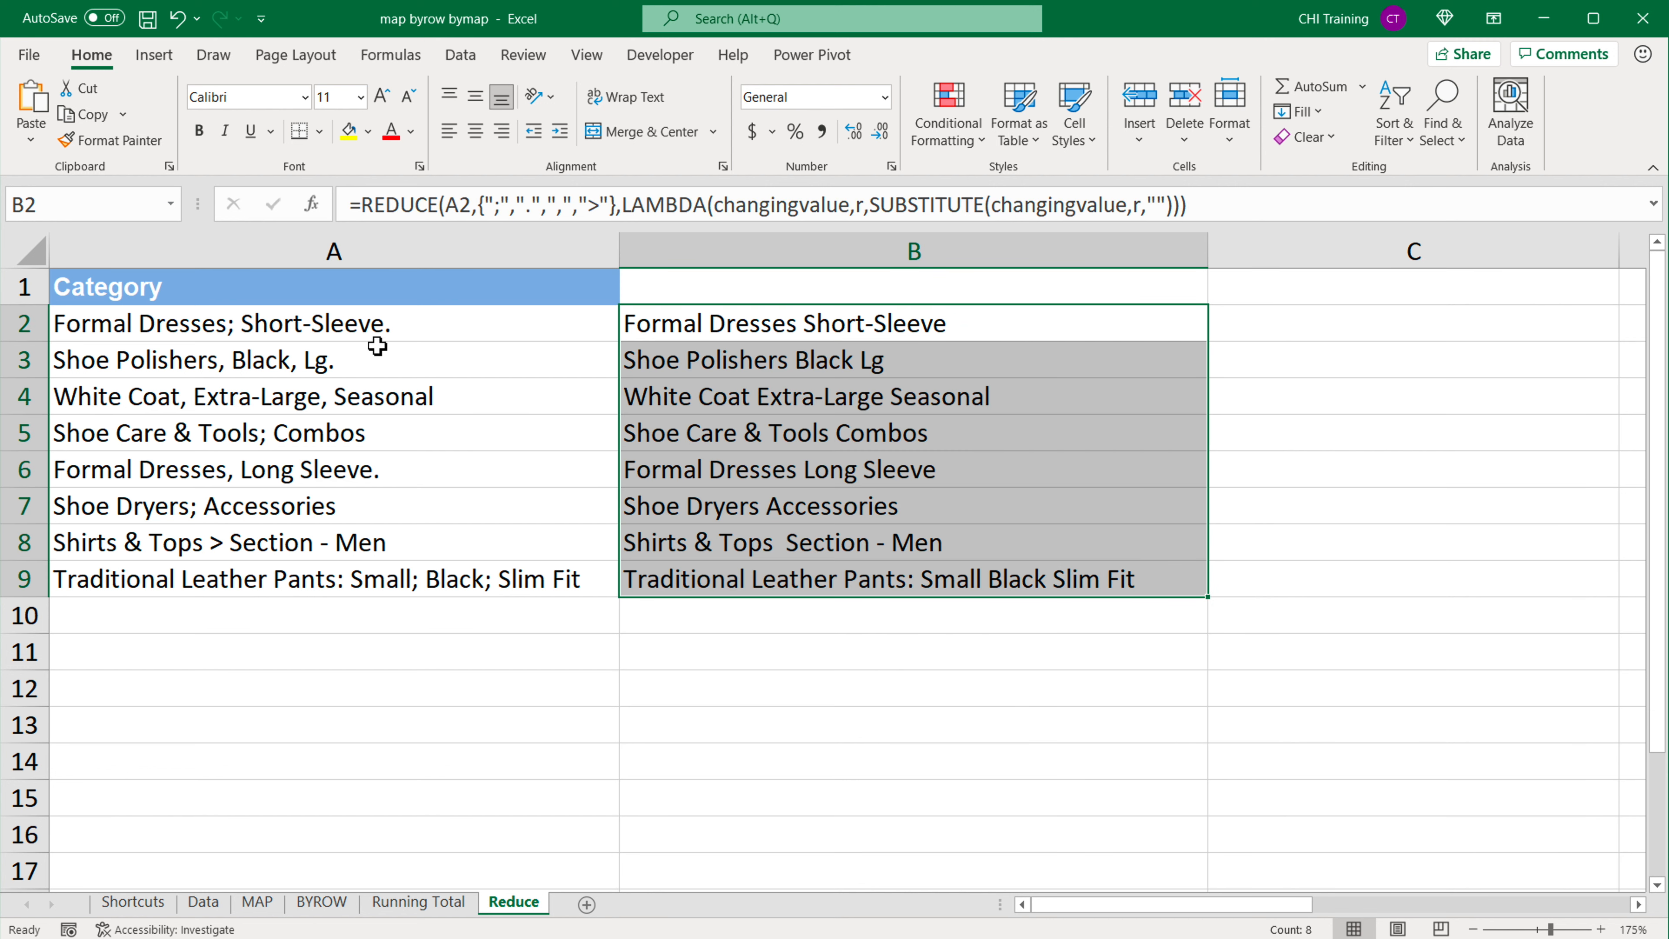
Step: Compare the cleaned texts with the originals and add "-" and ":" to the array constant in the B2 REDUCE formula
click(319, 359)
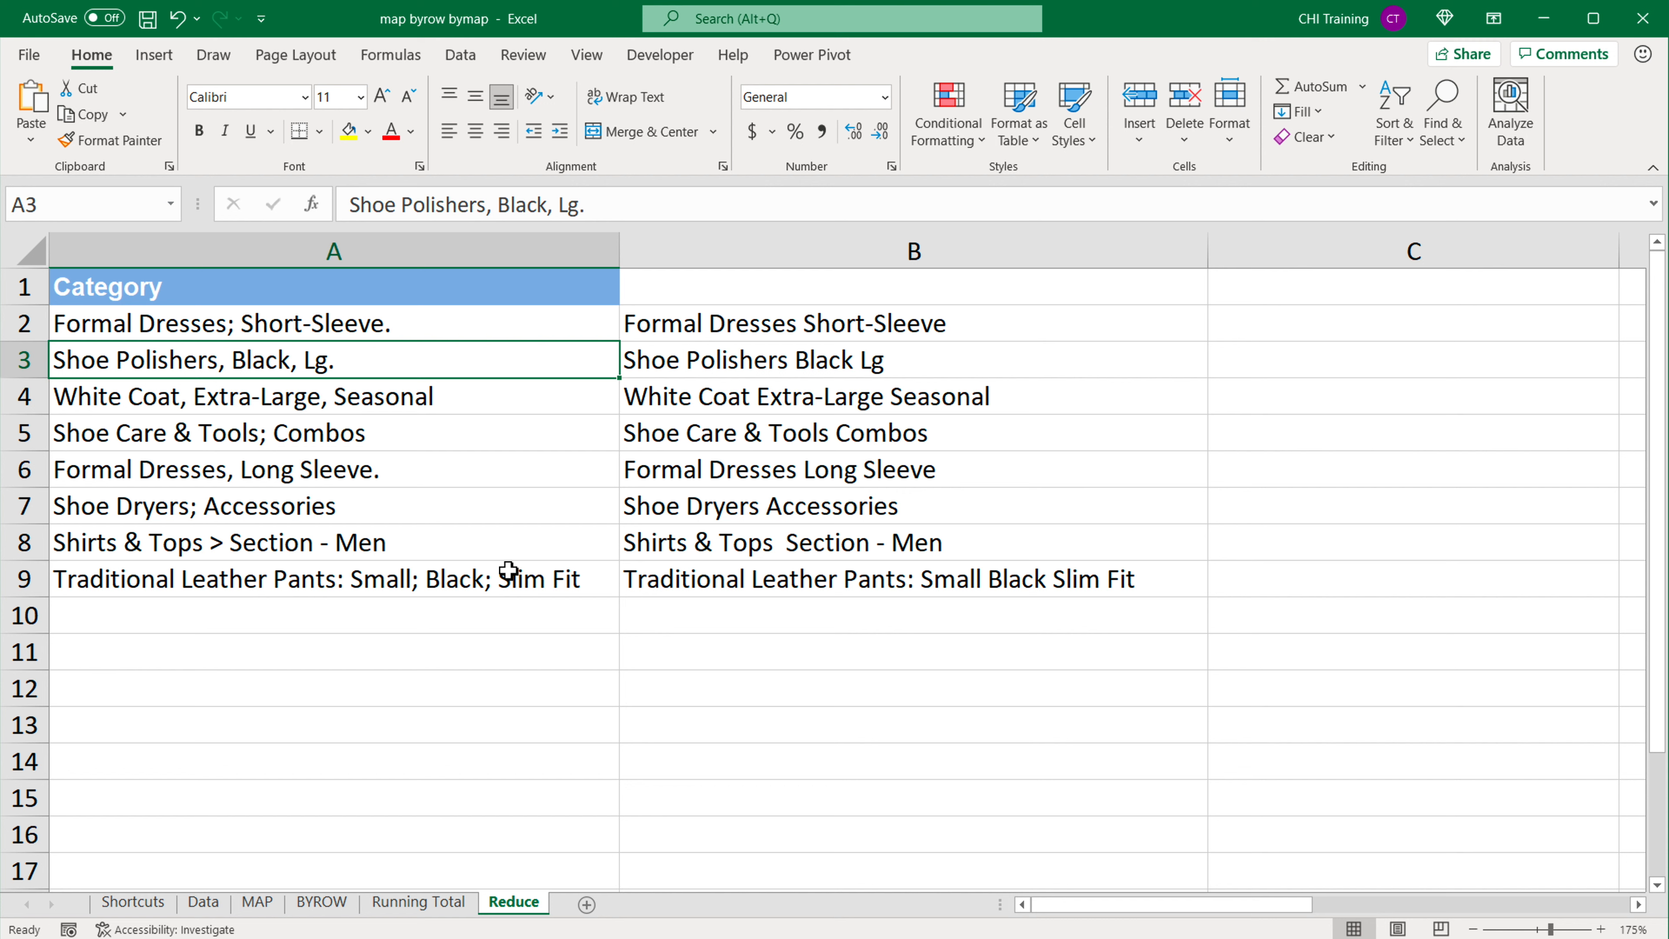
click(917, 583)
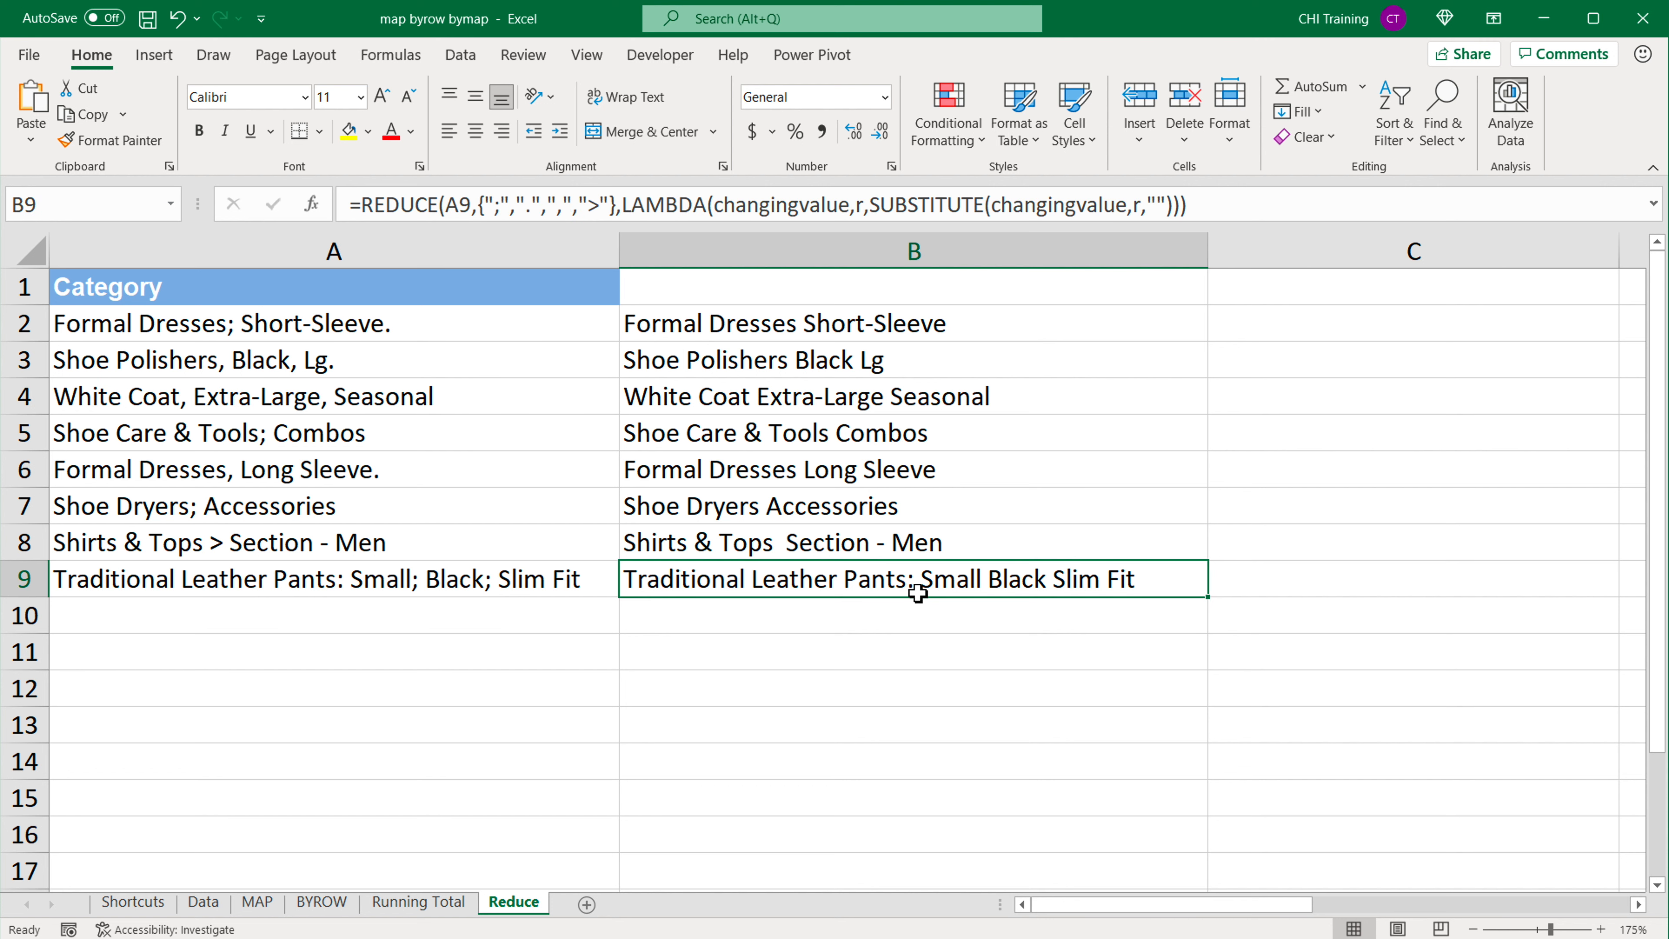
click(874, 547)
double_click(722, 325)
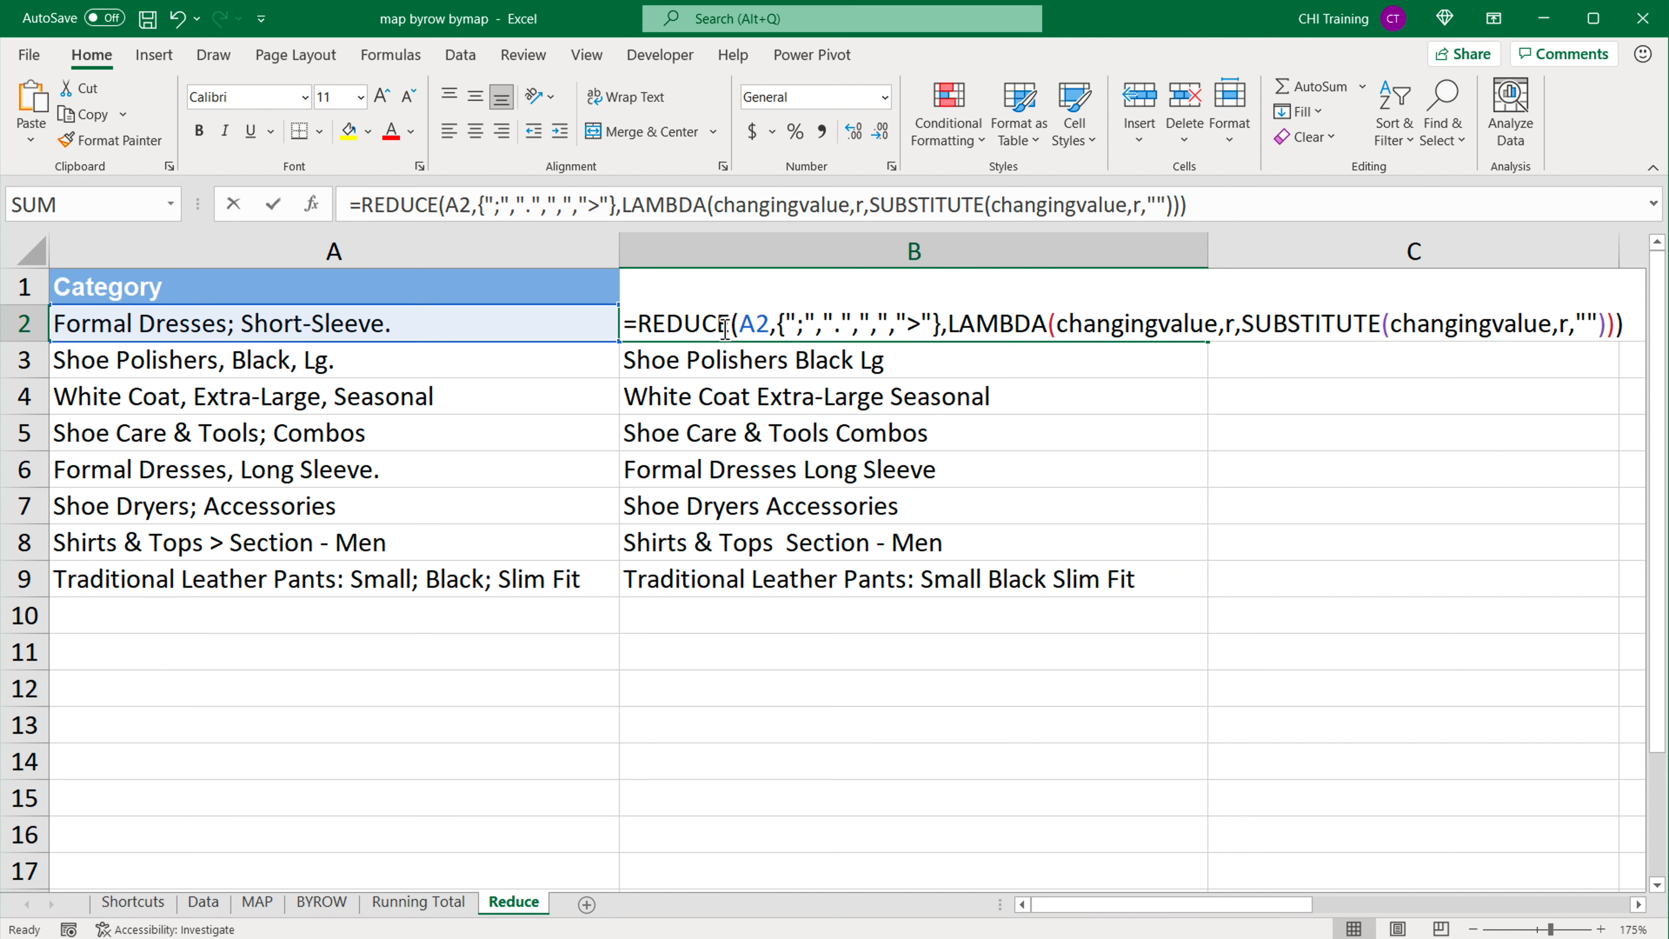
click(939, 325)
text(,)
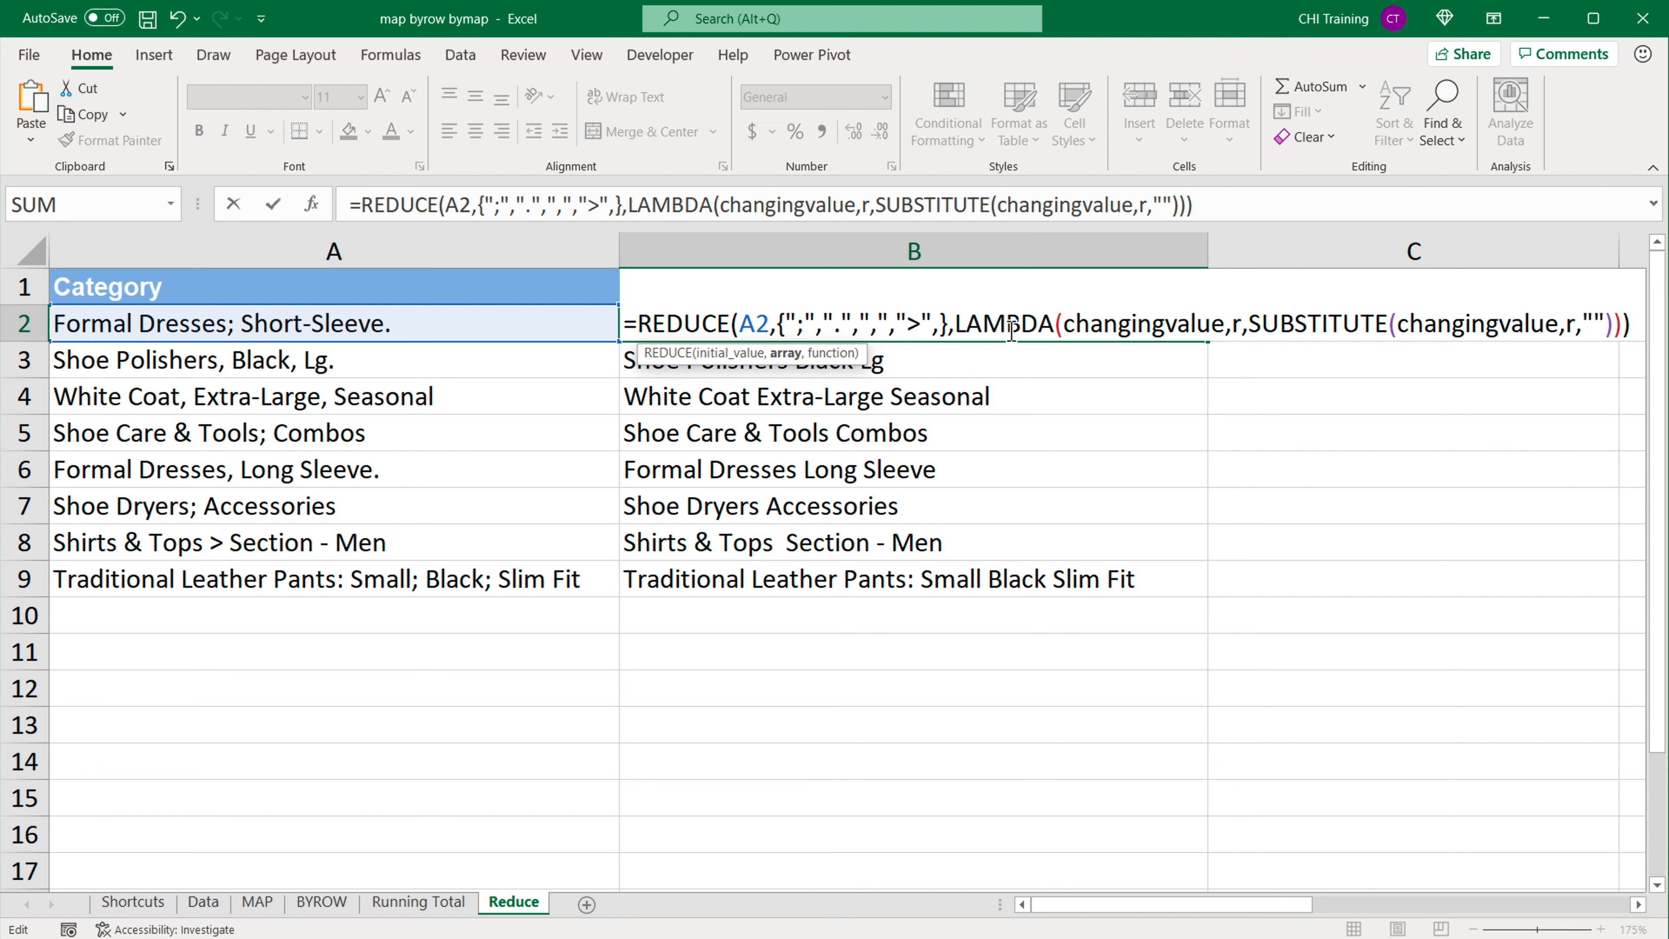
text(">",")
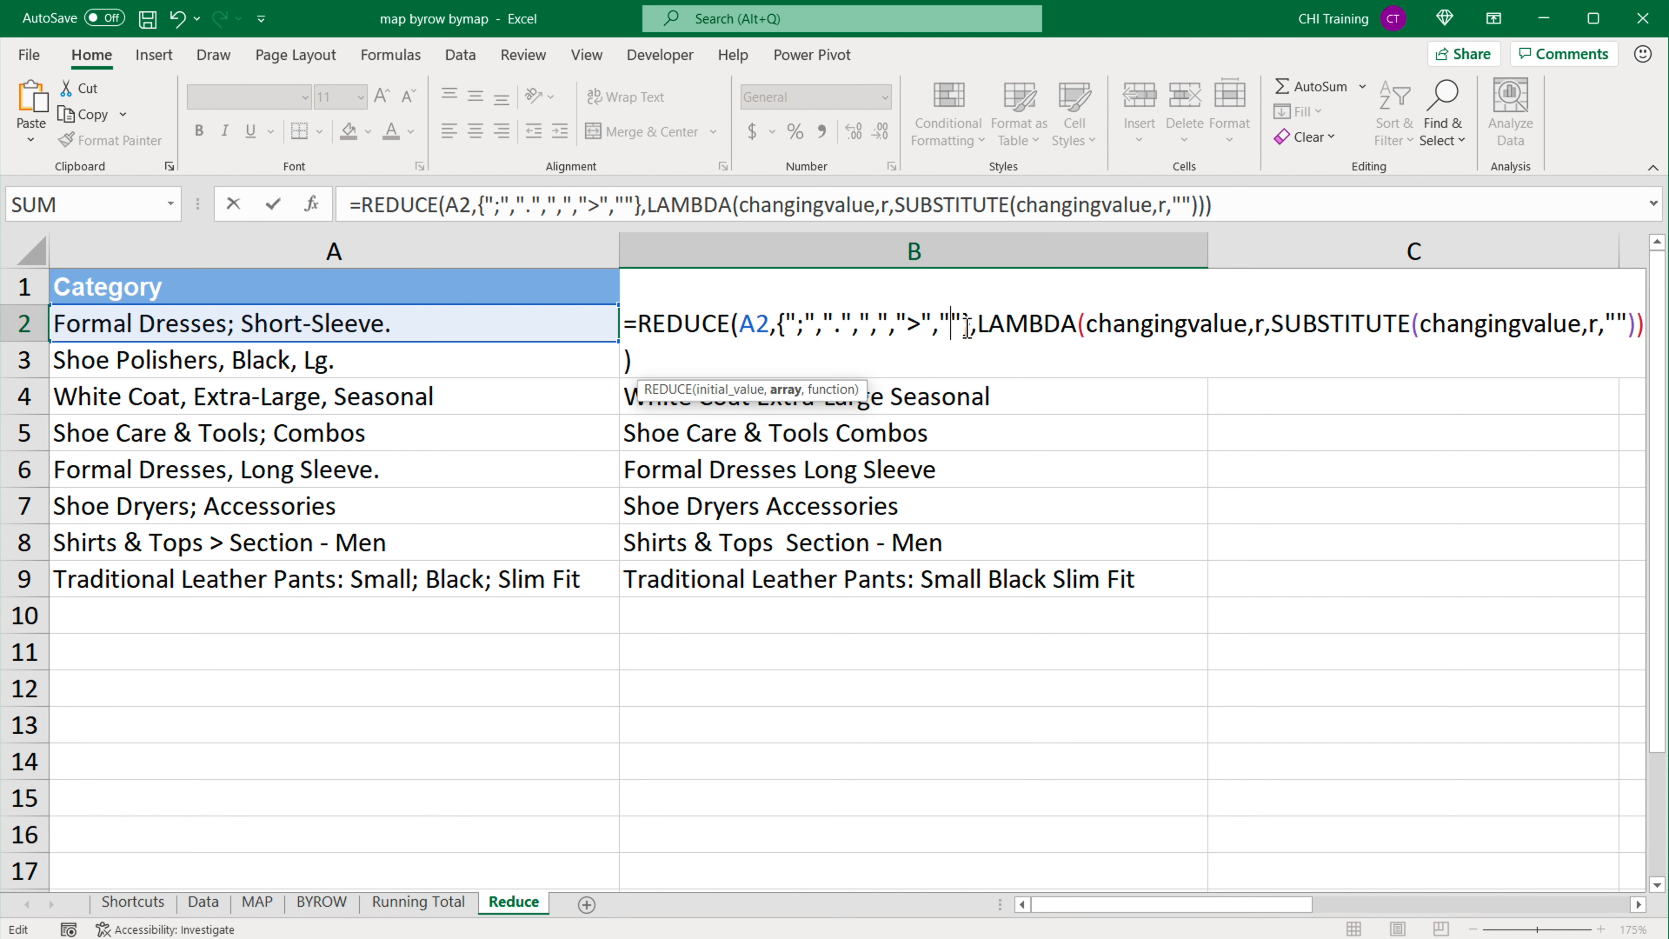
text(-)
click(975, 326)
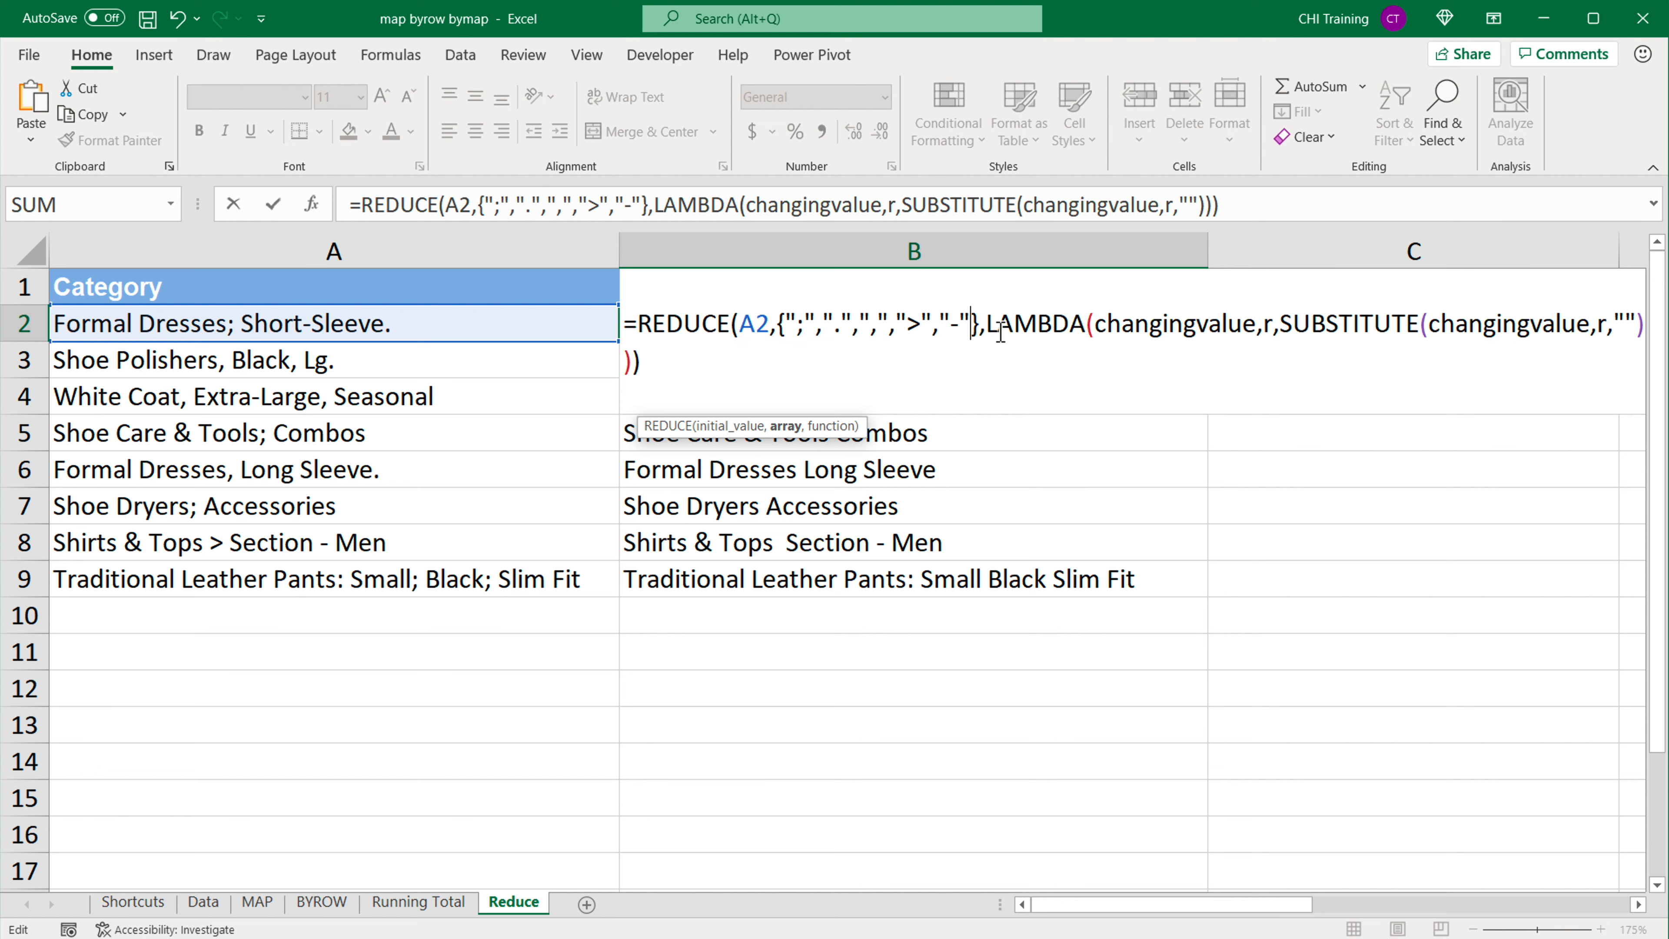
text(,"-",")
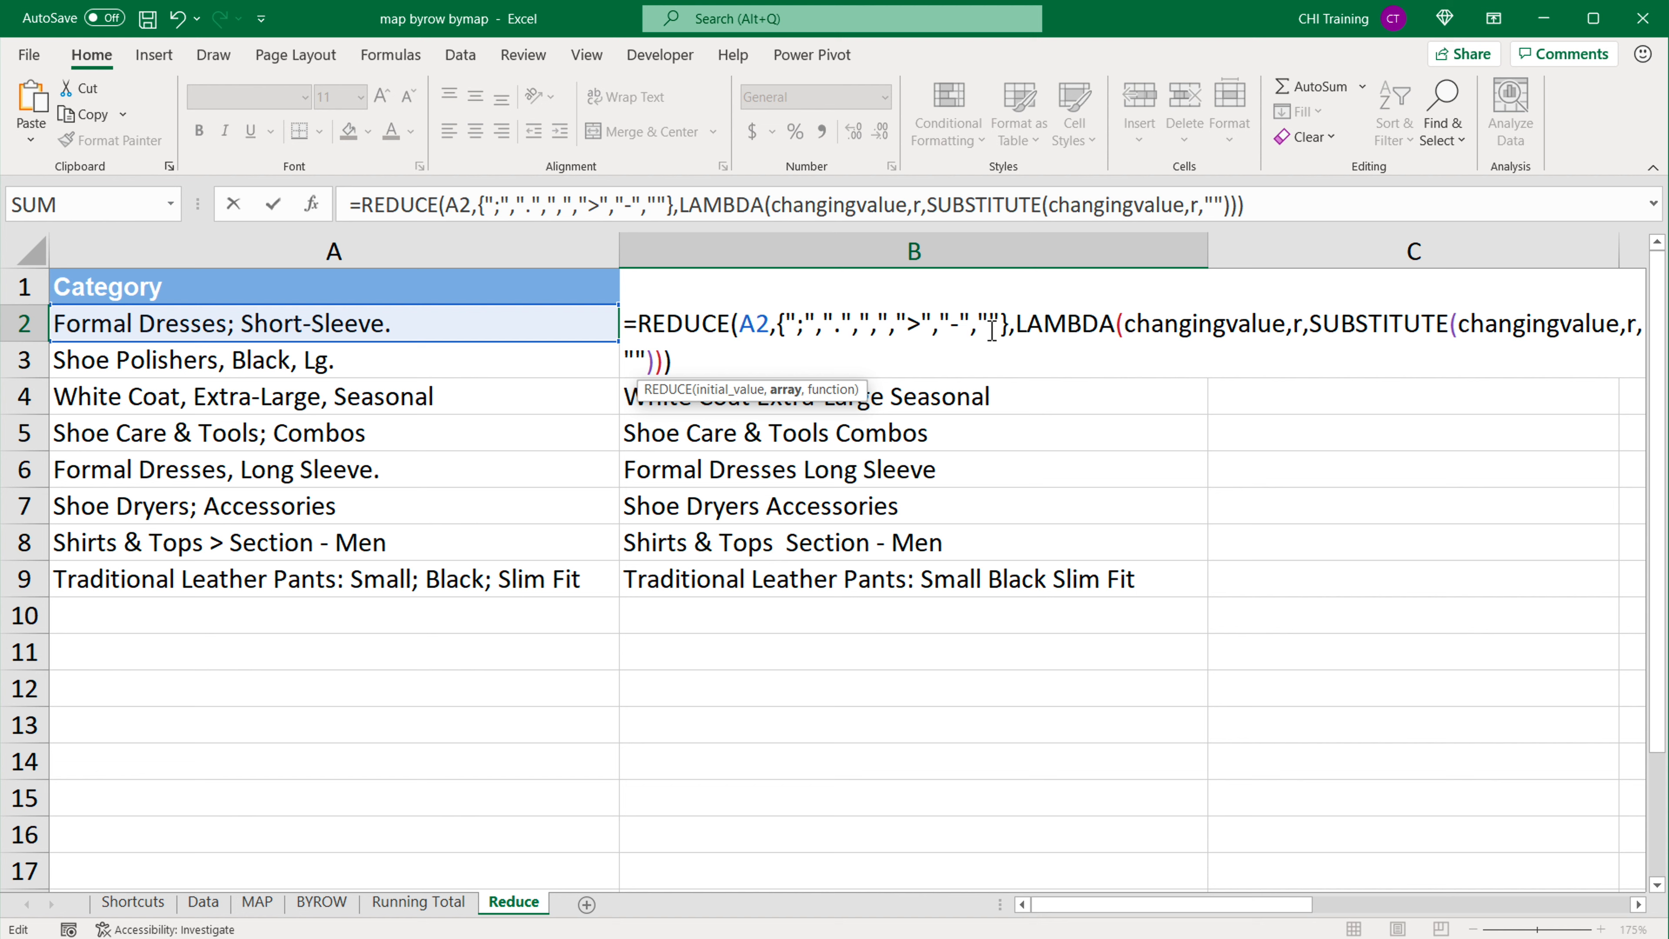
text(:)
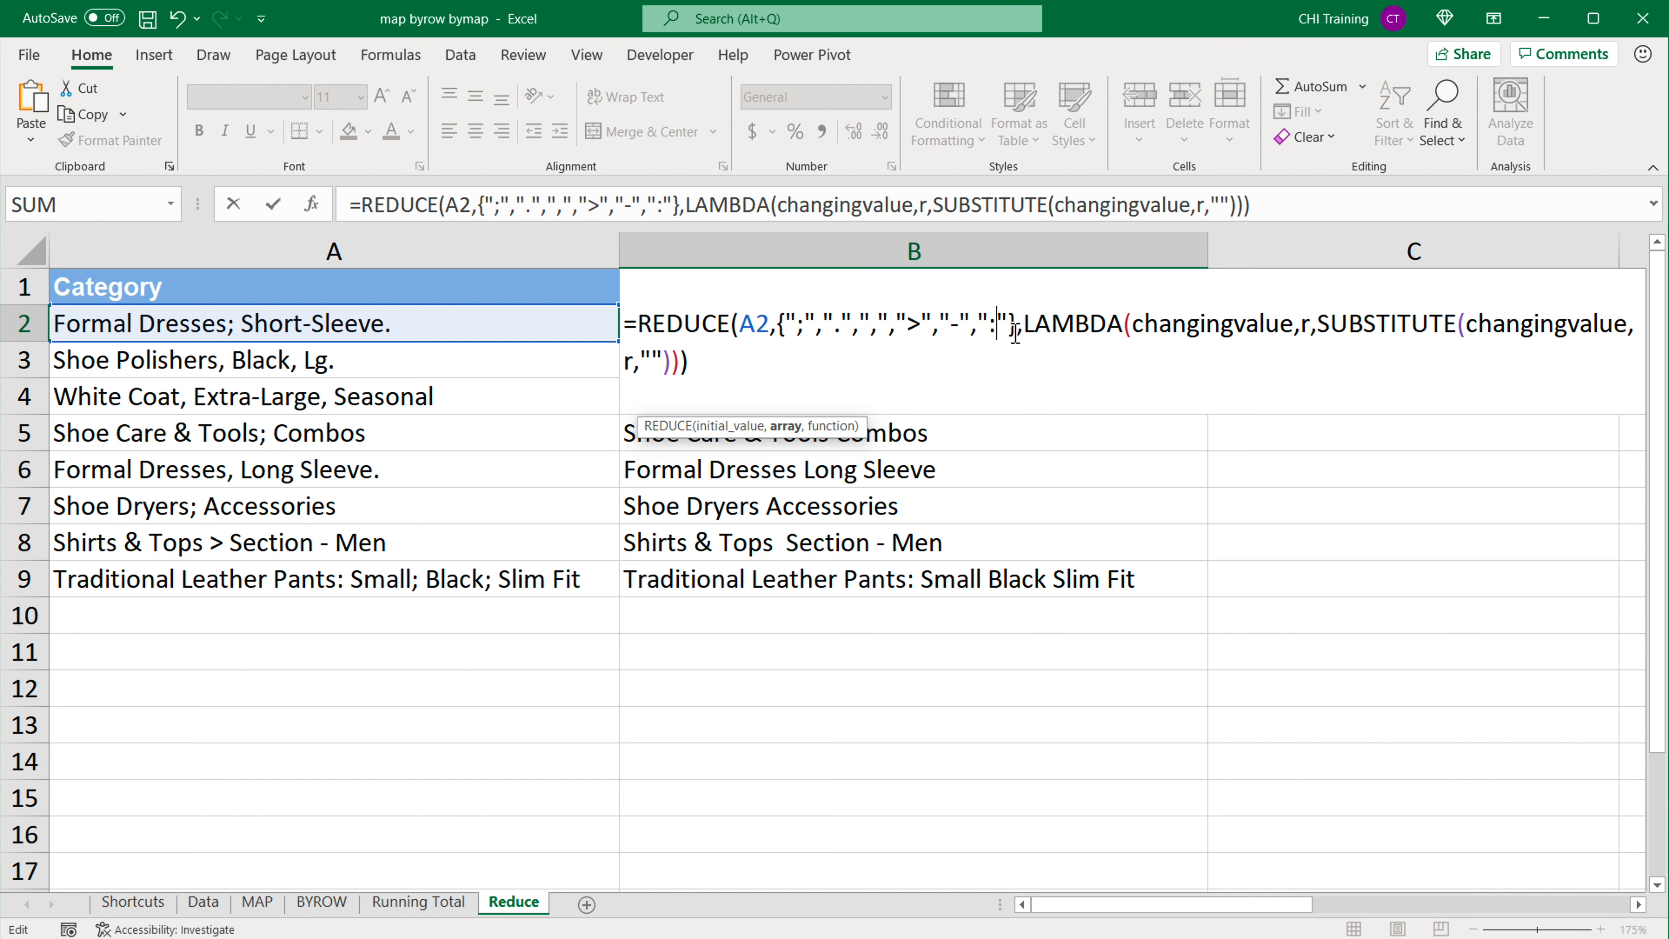
key(Return)
Step: Fill the updated REDUCE formula from B2 down to B9 and review the formula in B2
click(1099, 340)
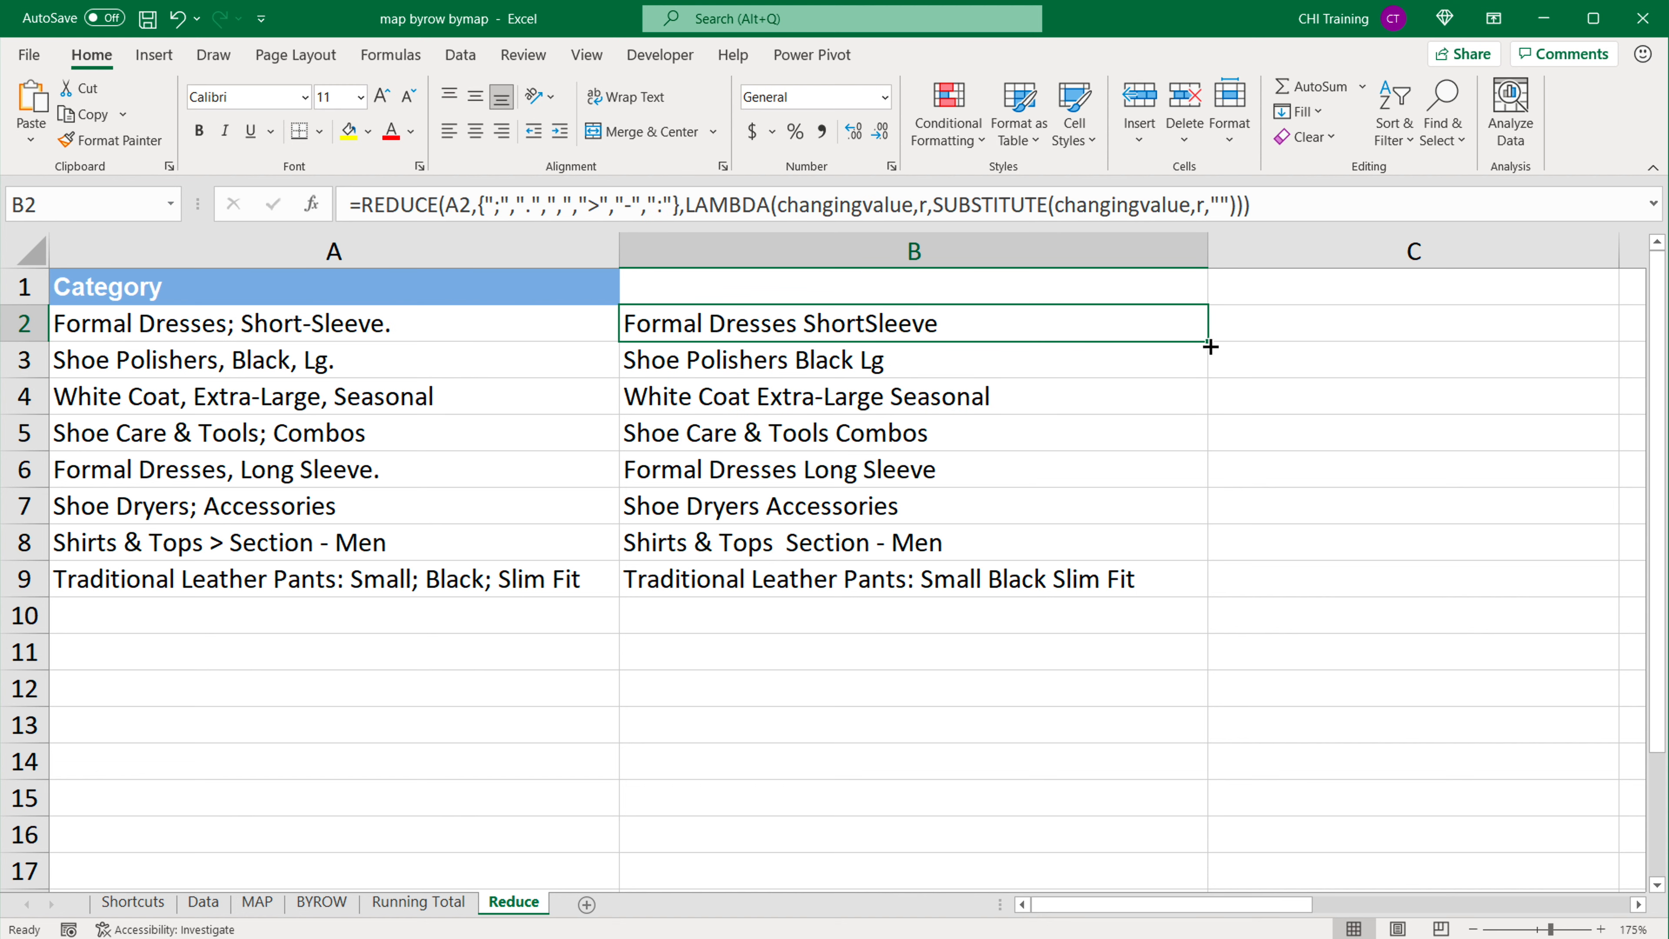
drag(1211, 347, 1200, 591)
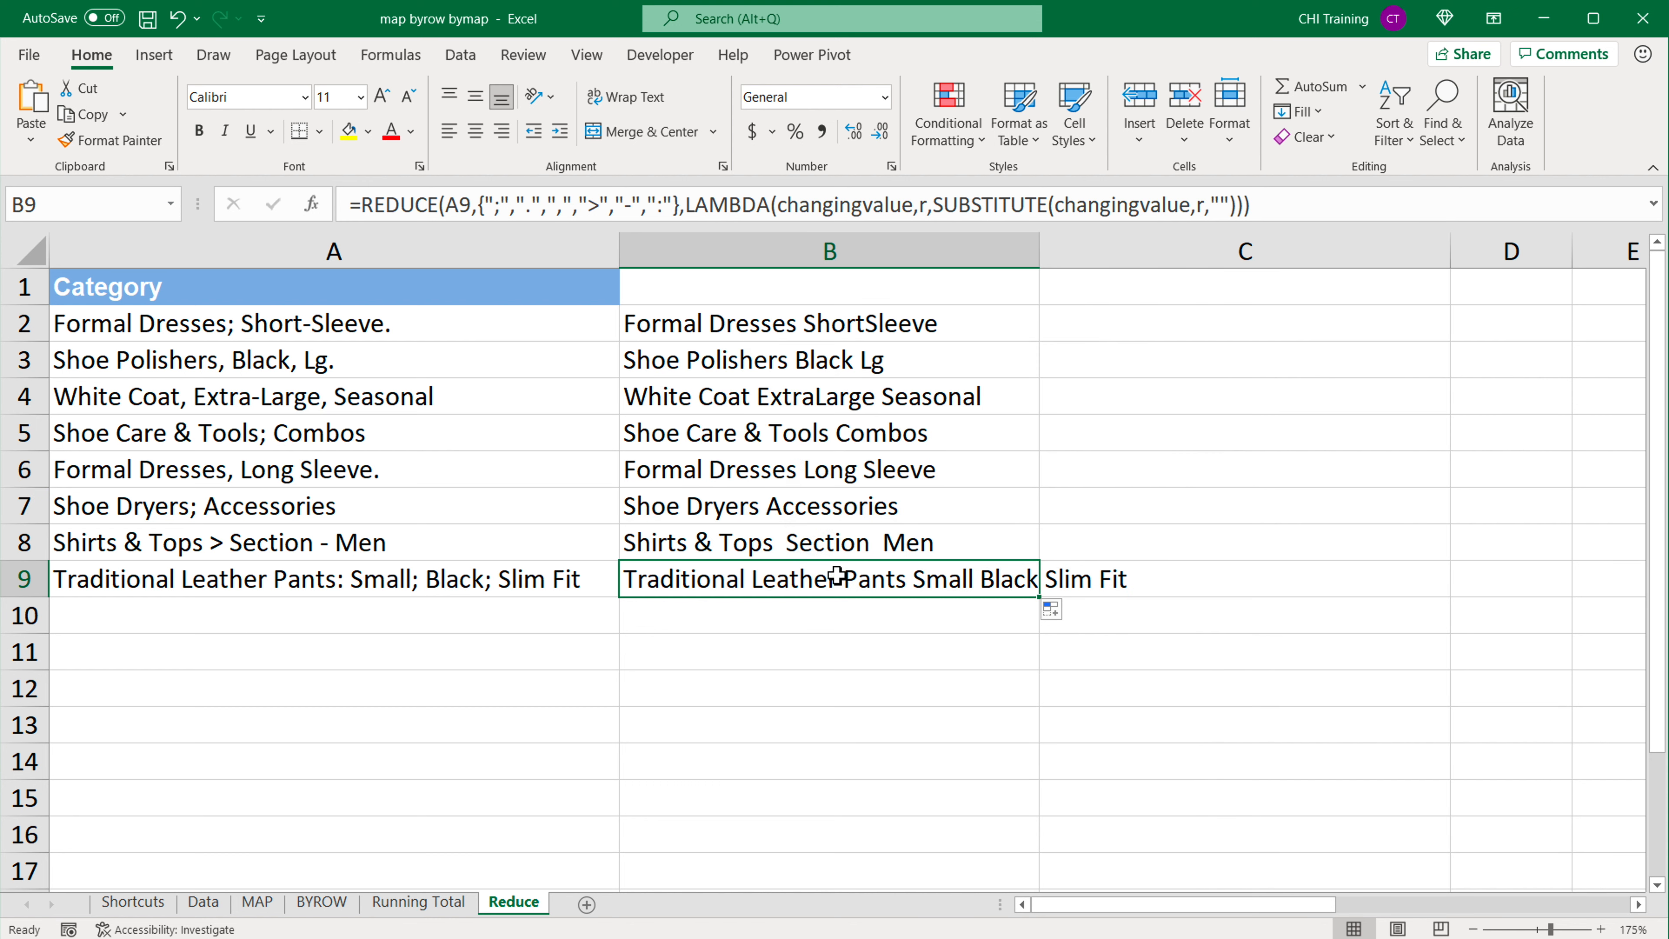
click(750, 336)
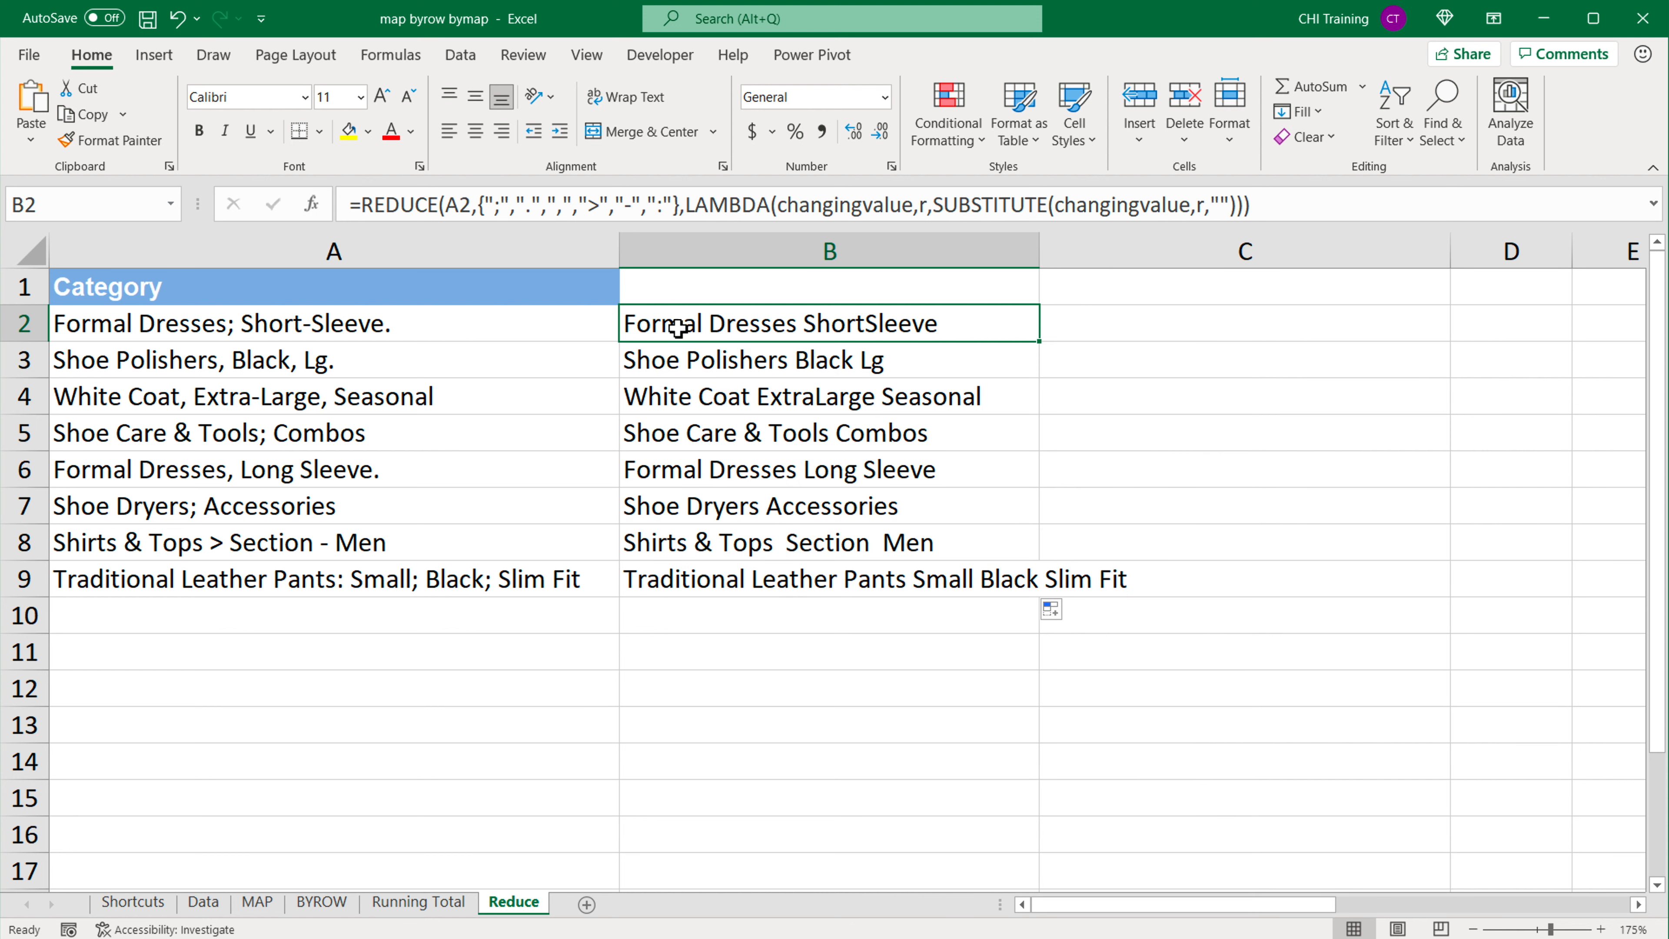
double_click(663, 326)
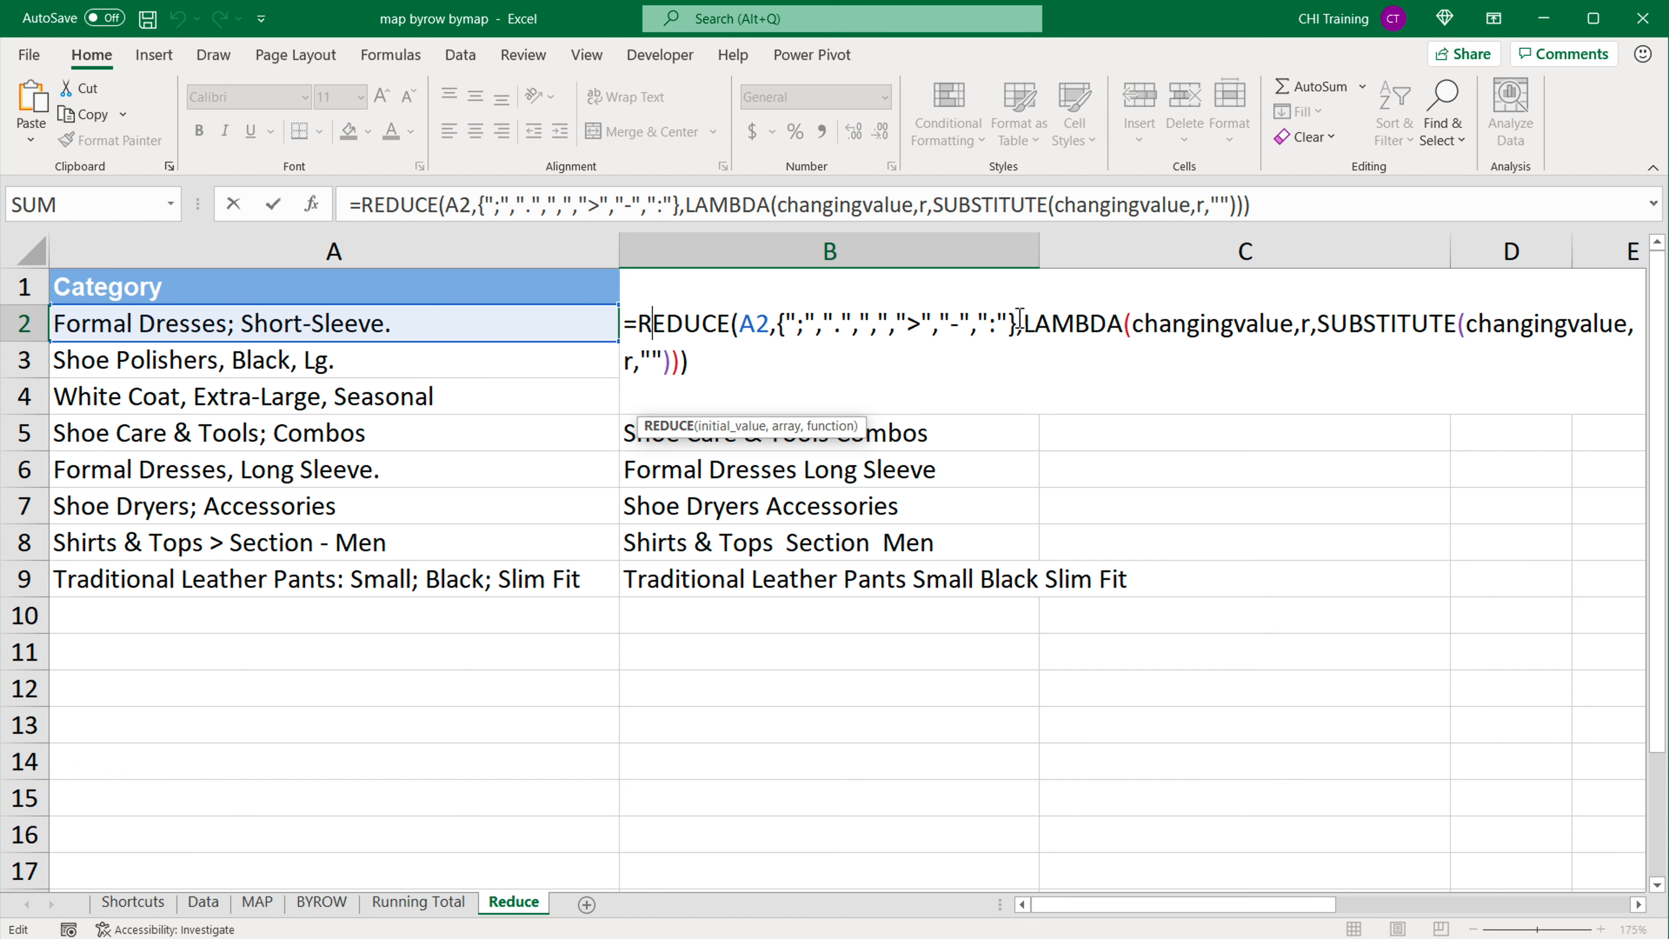
key(Return)
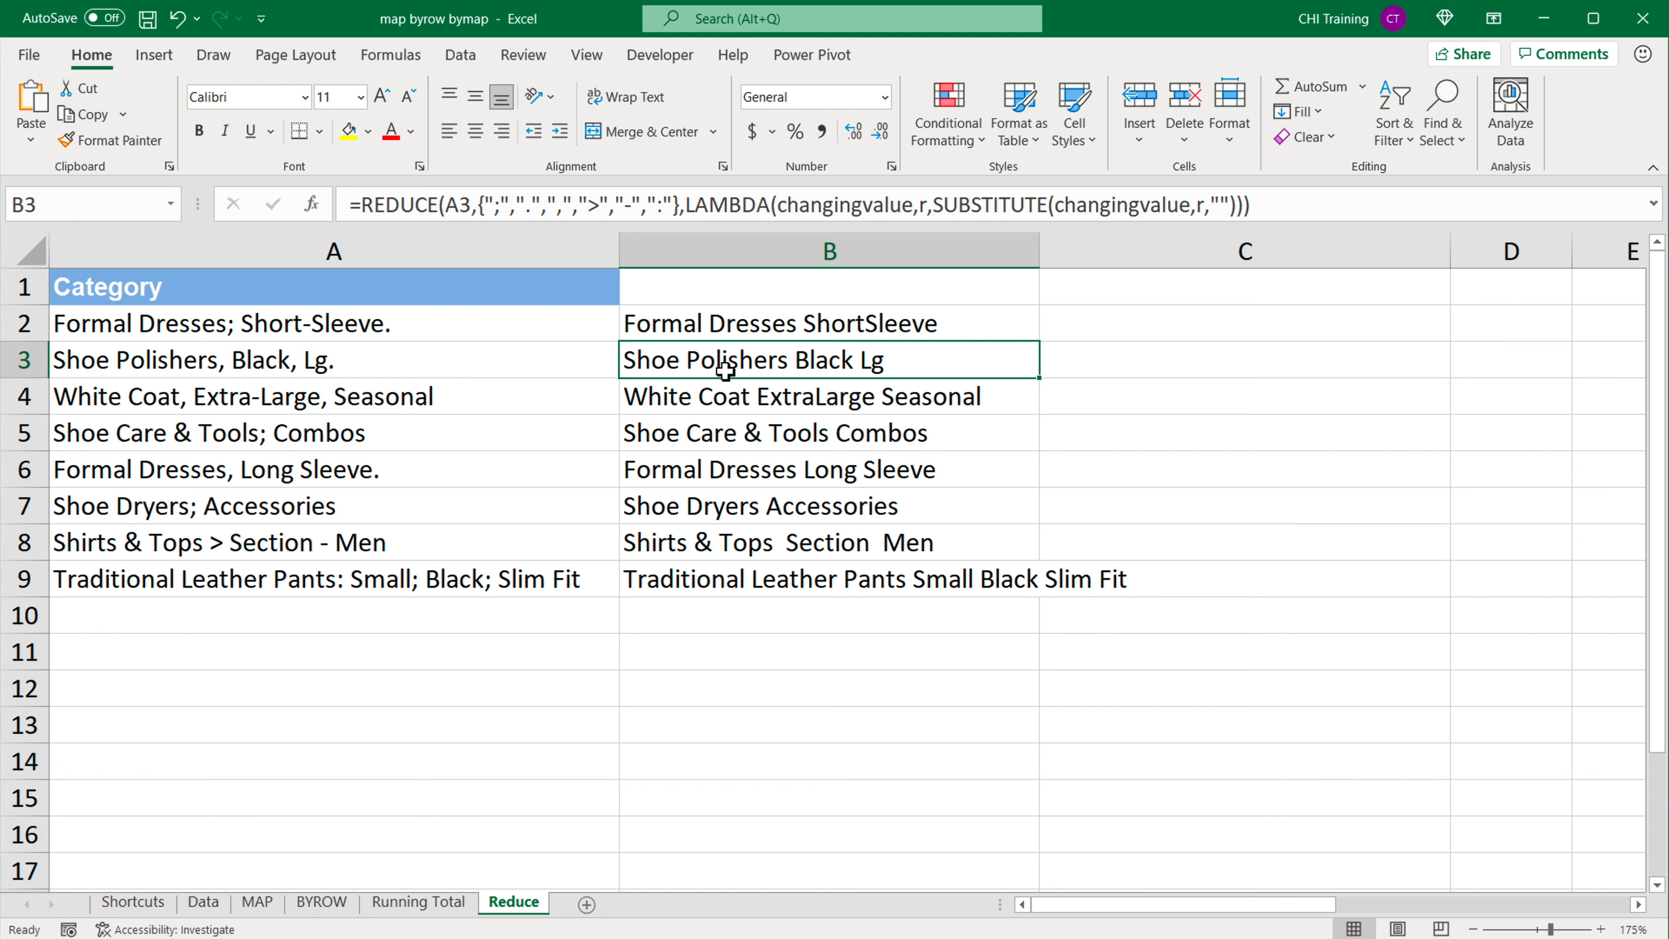
Step: Clear the copied formulas below B2, in B3:B10
drag(726, 383, 759, 374)
key(Delete)
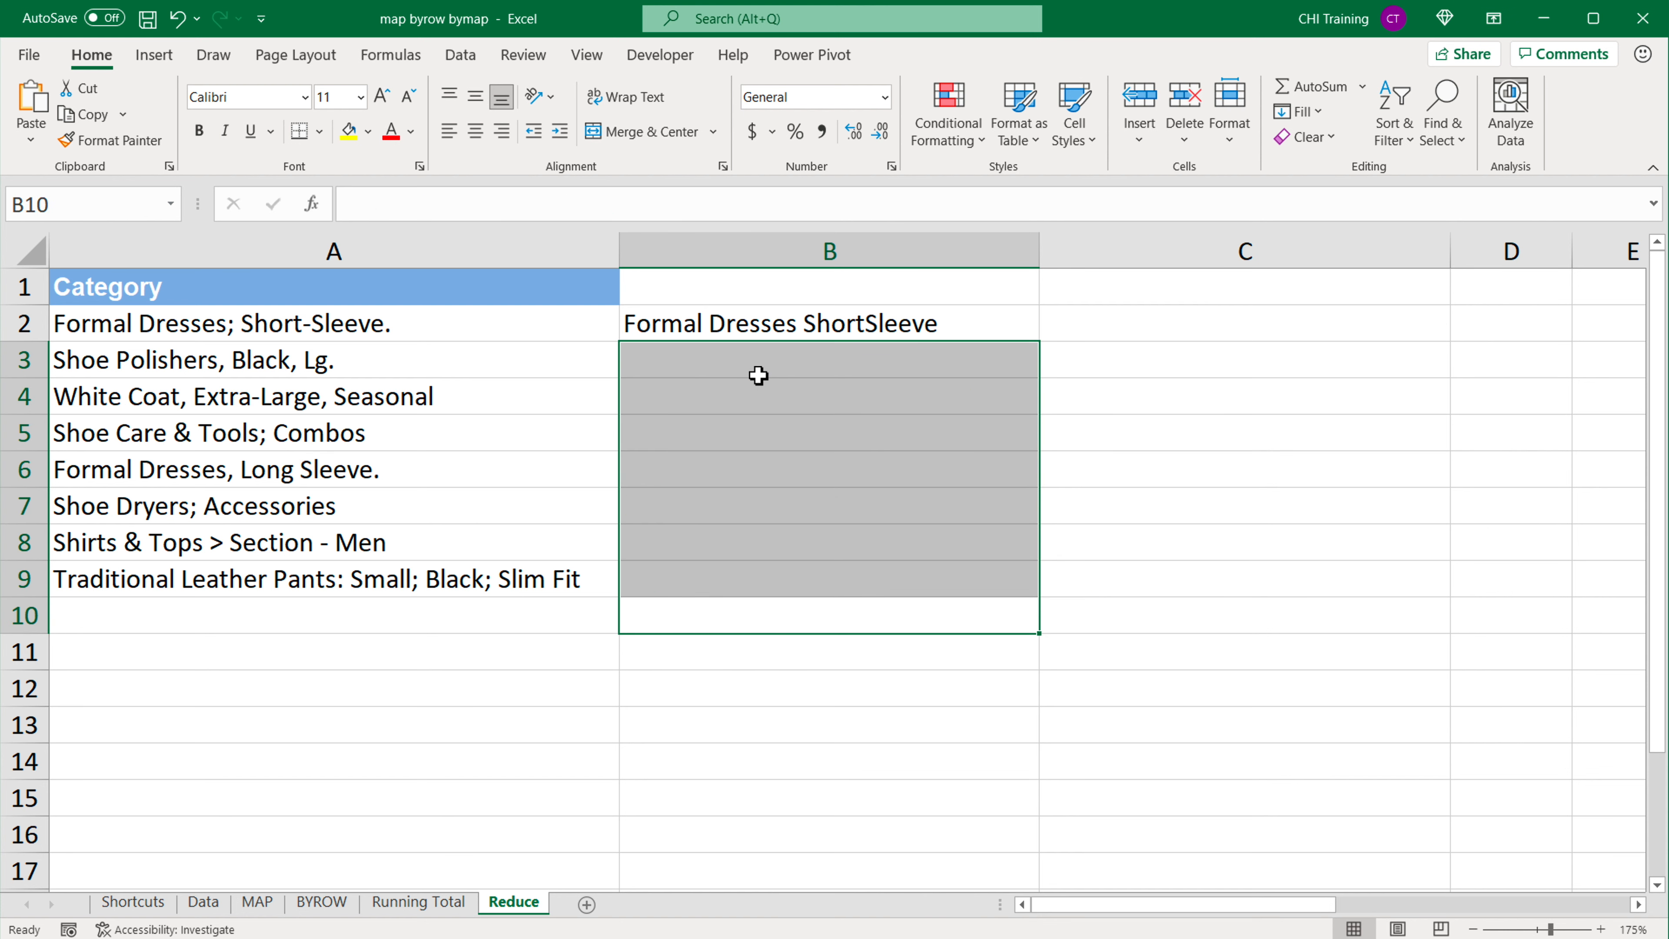
Step: Change the initial value of the REDUCE formula in B2 to the range A2:A9 and widen column B to fit the texts
double_click(773, 322)
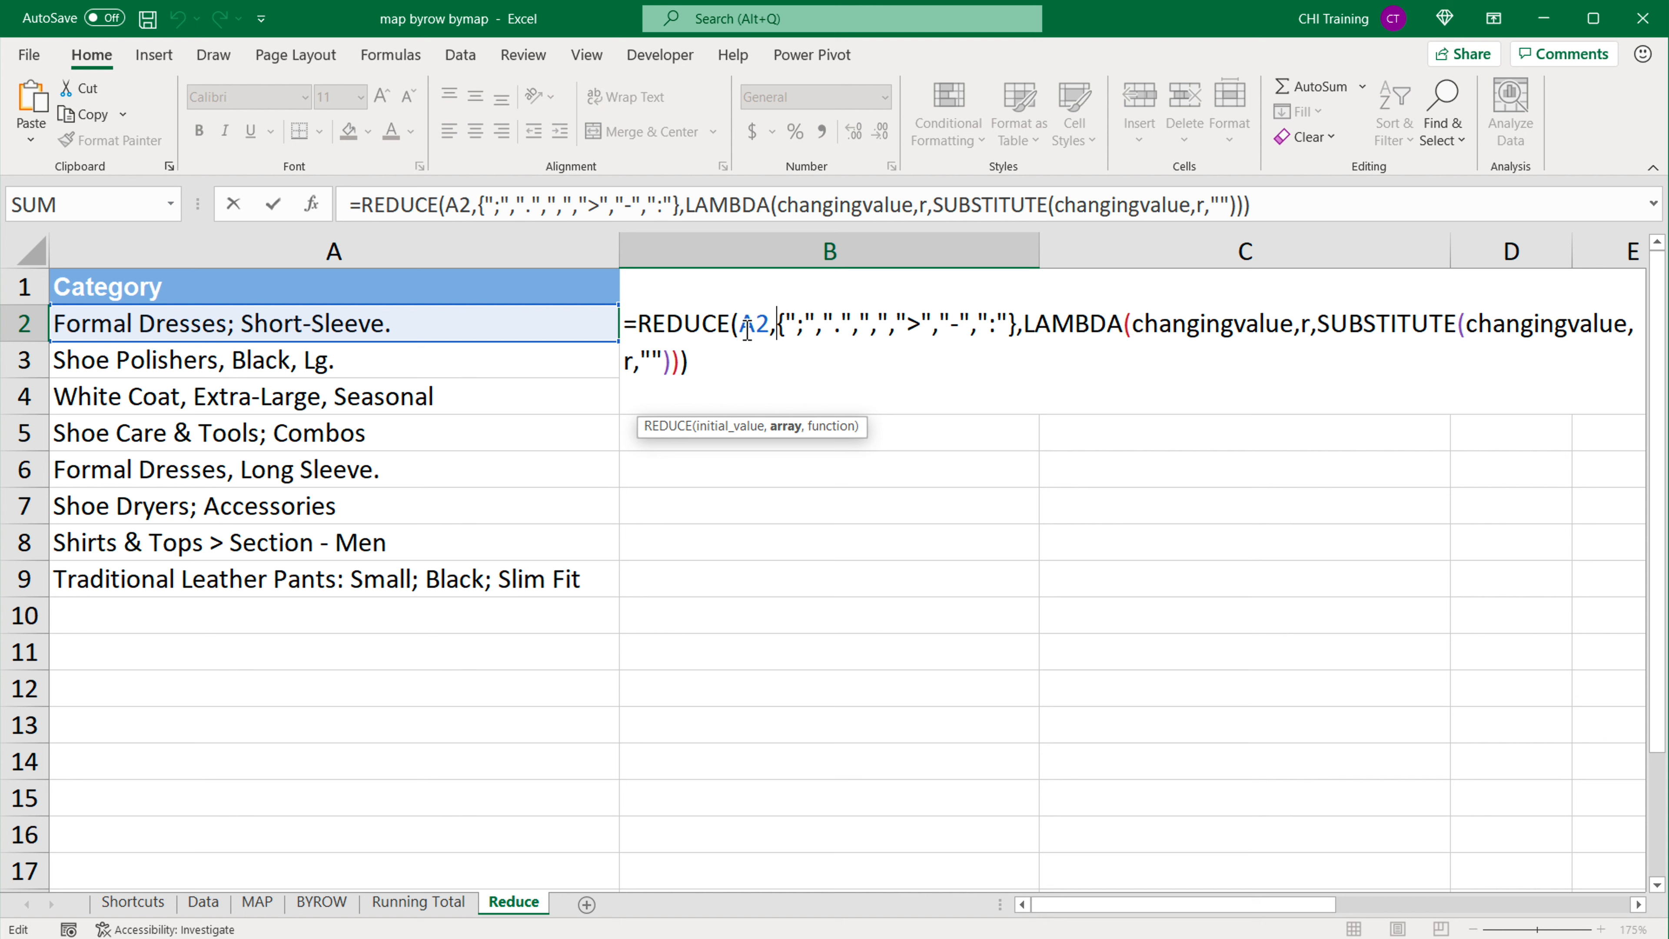
drag(737, 325, 777, 331)
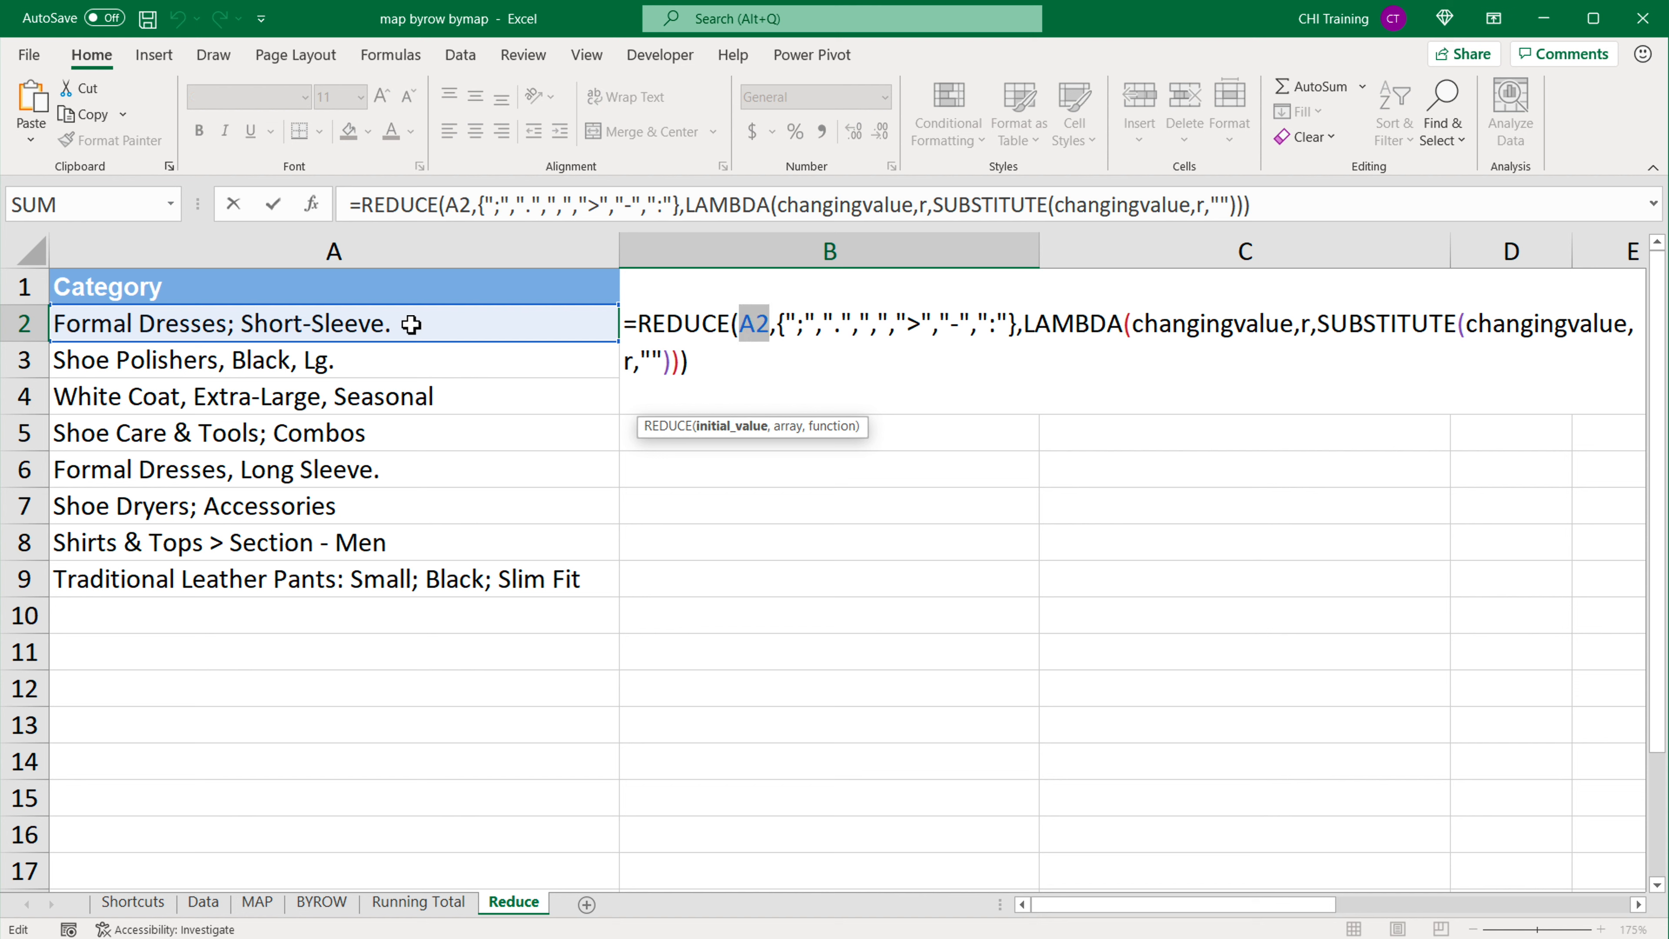
drag(414, 325, 412, 578)
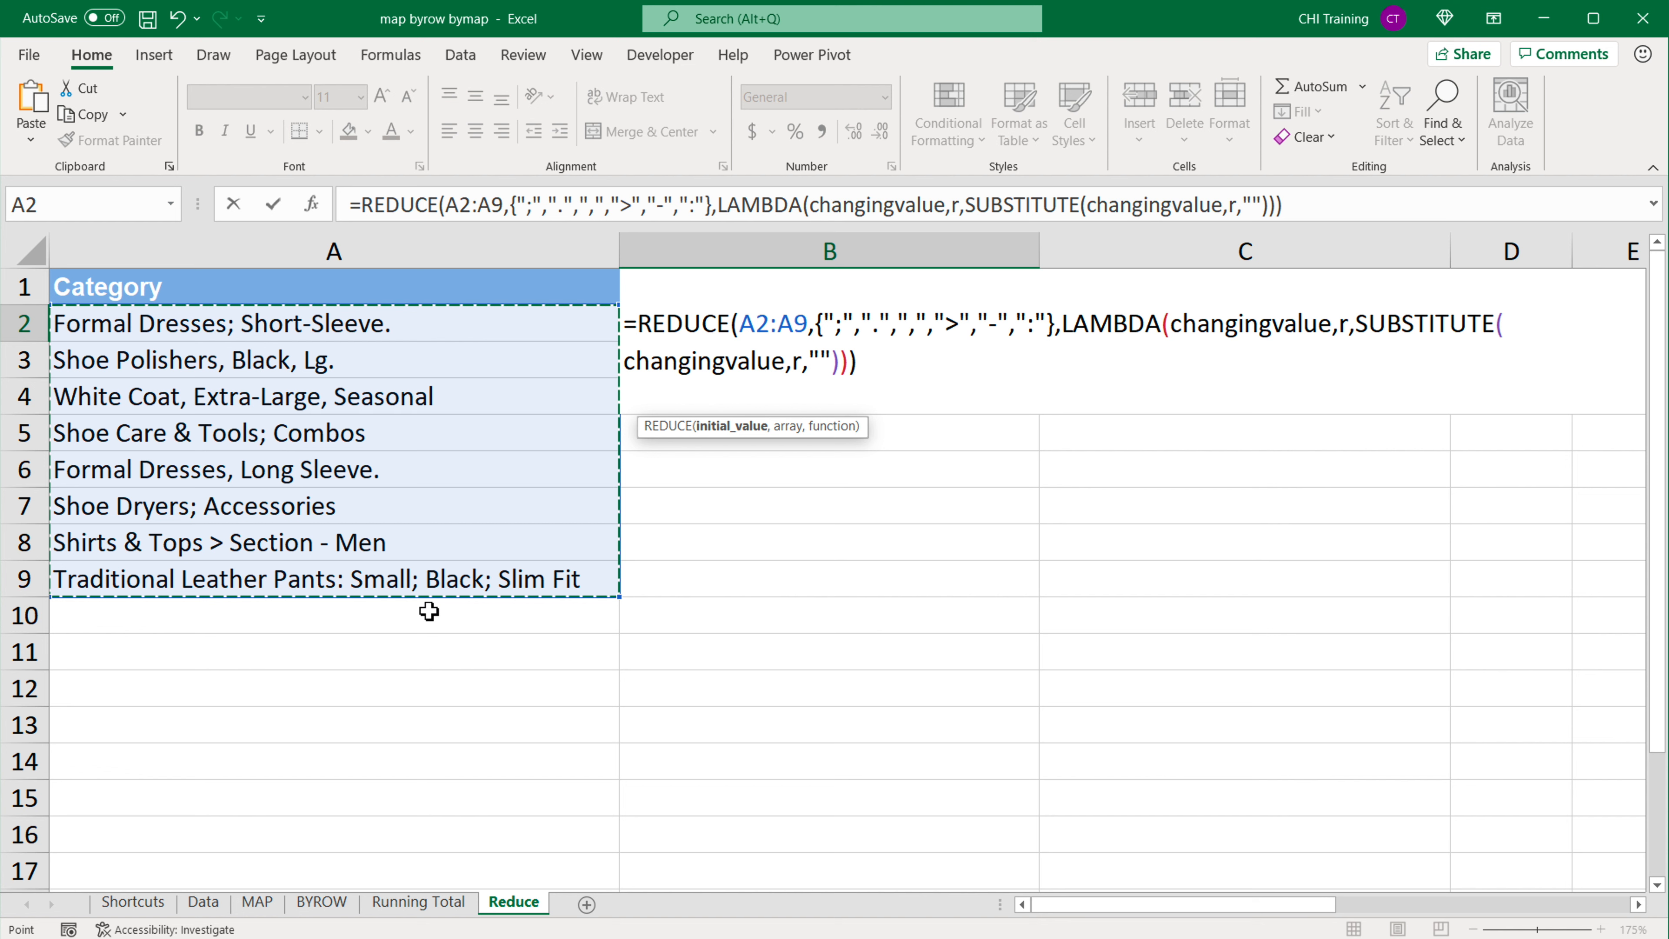
key(Return)
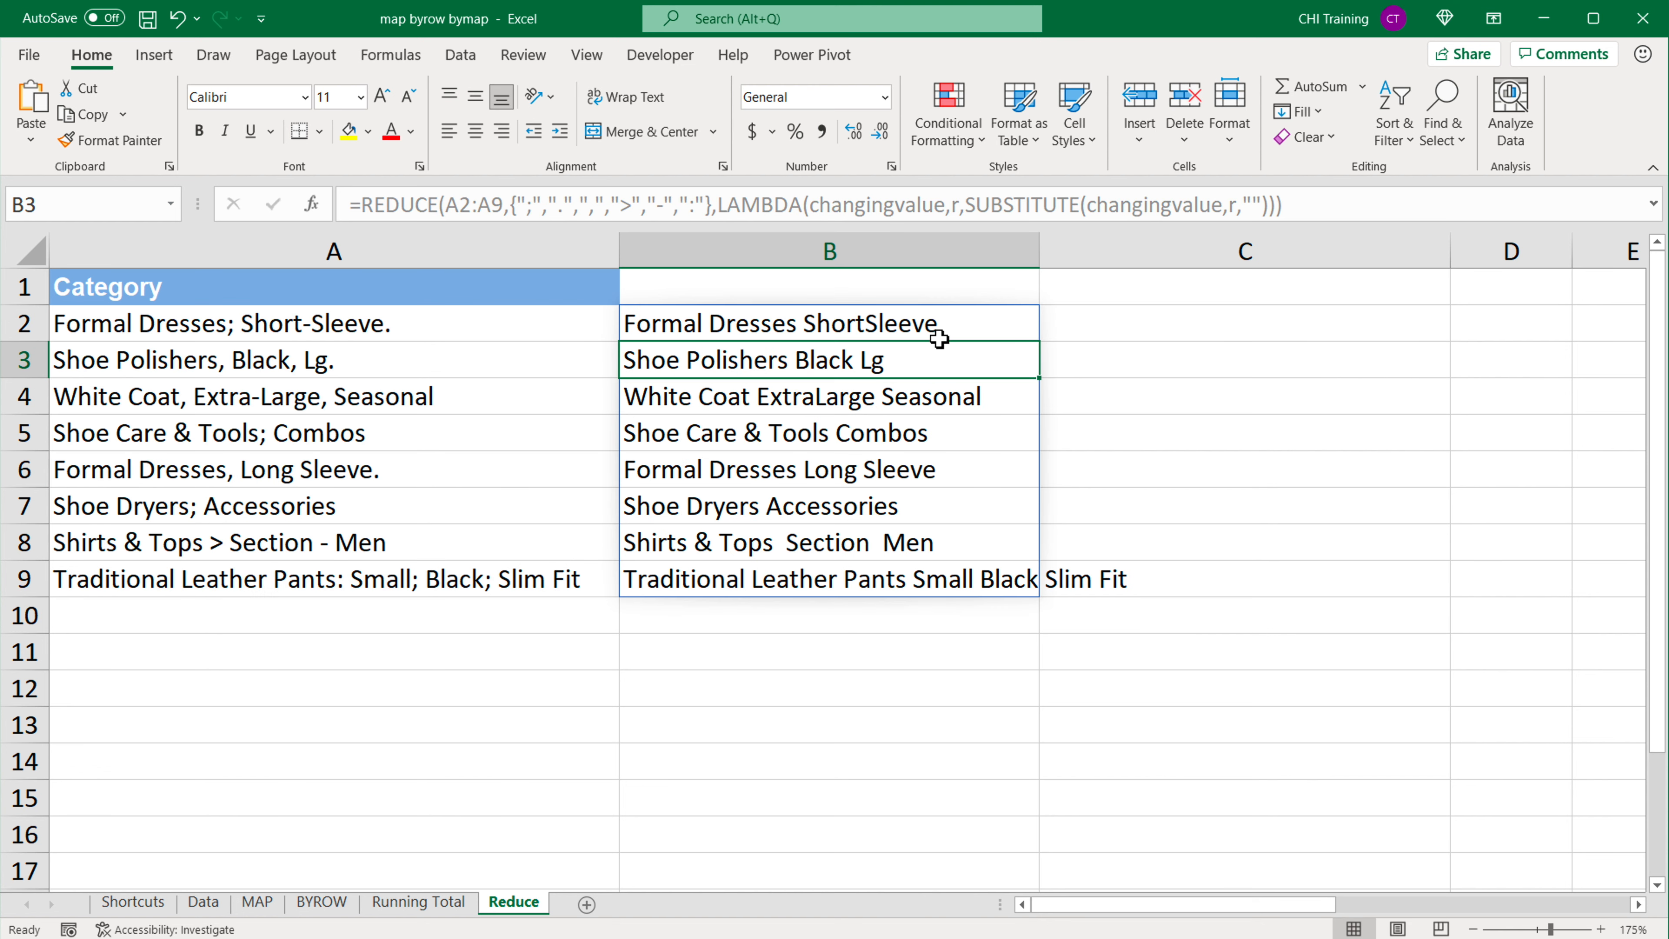
drag(1040, 260, 1148, 277)
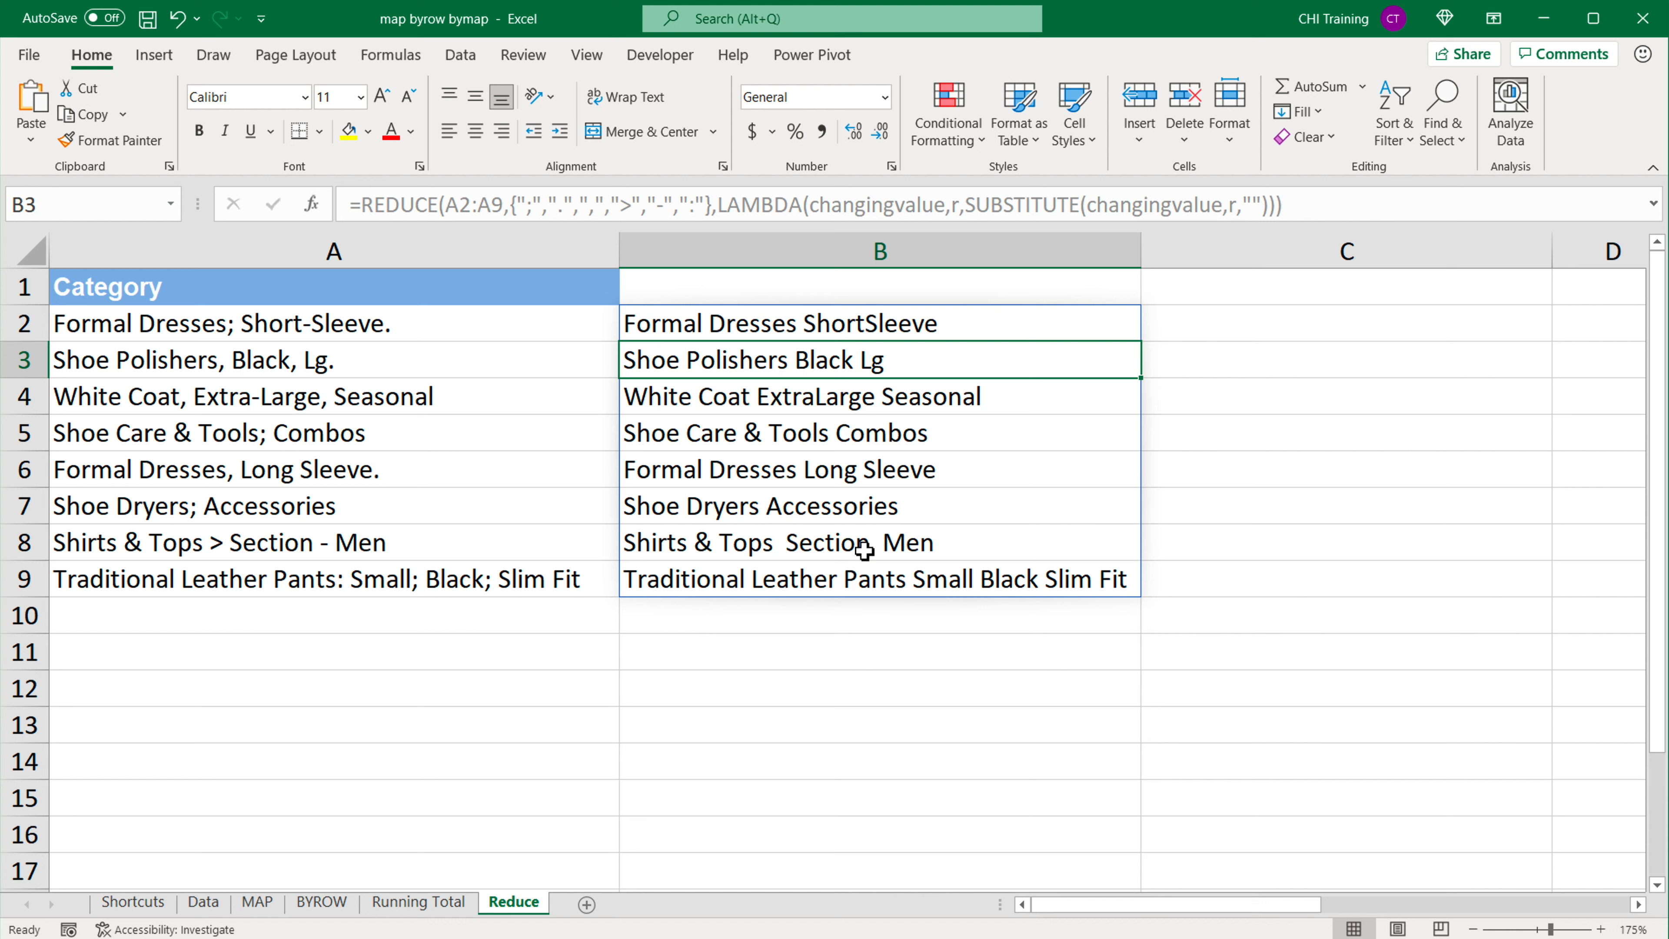
Step: Wrap the REDUCE formula in B2 in TRIM to remove the extra spaces from the cleaned category texts
double_click(808, 329)
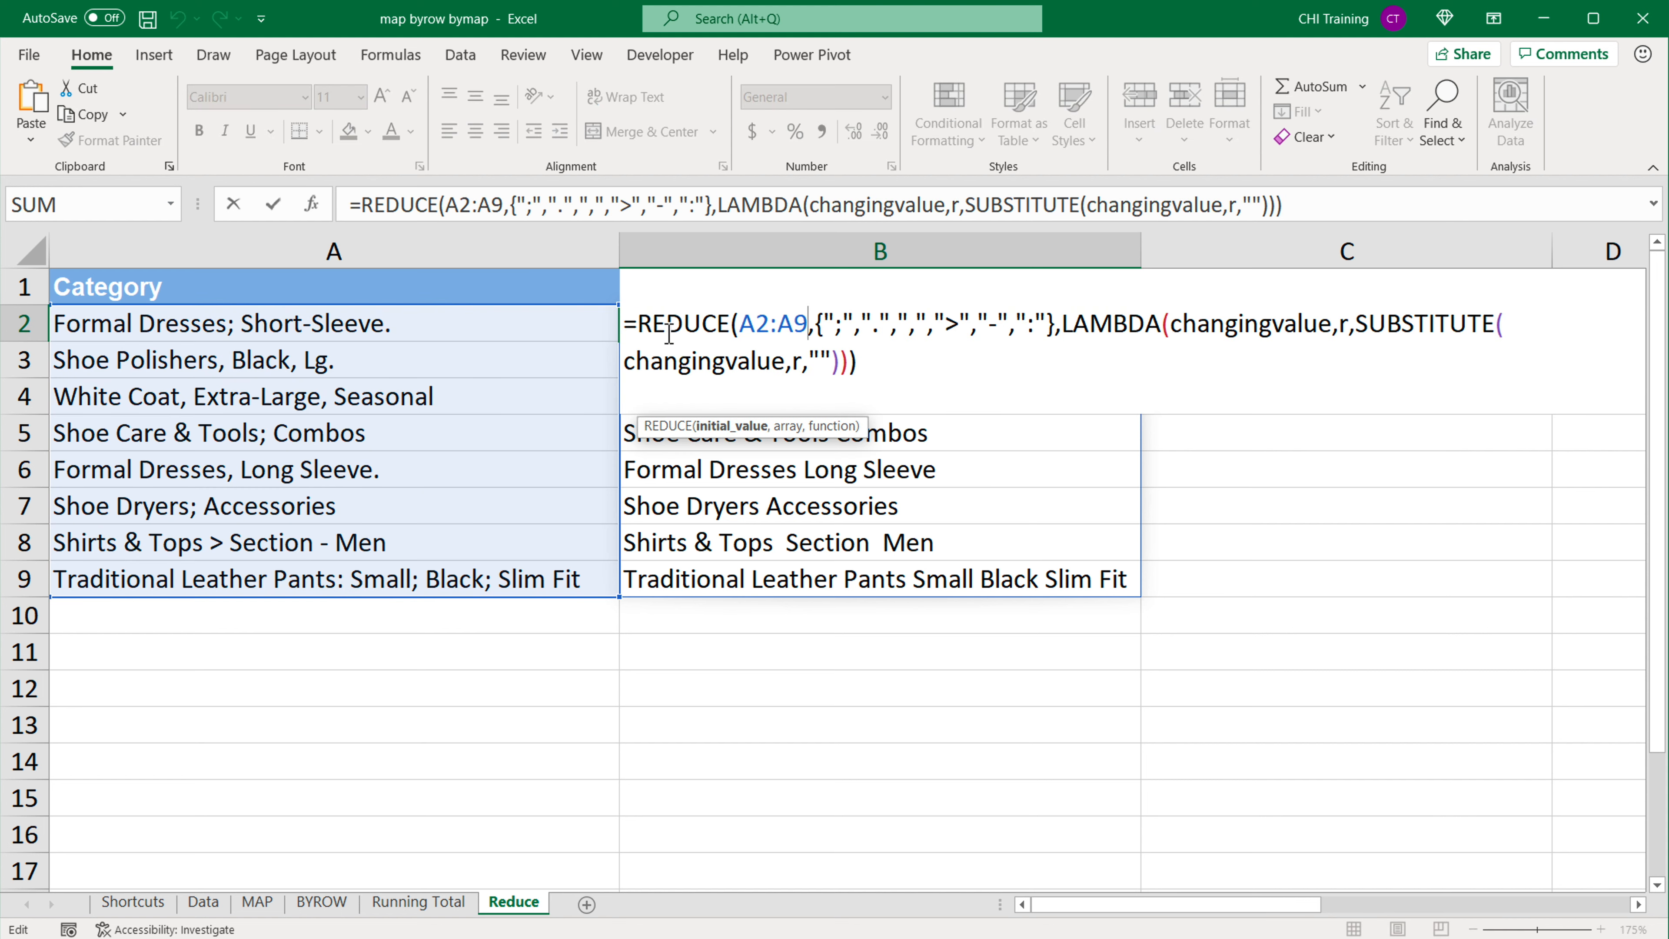
click(642, 326)
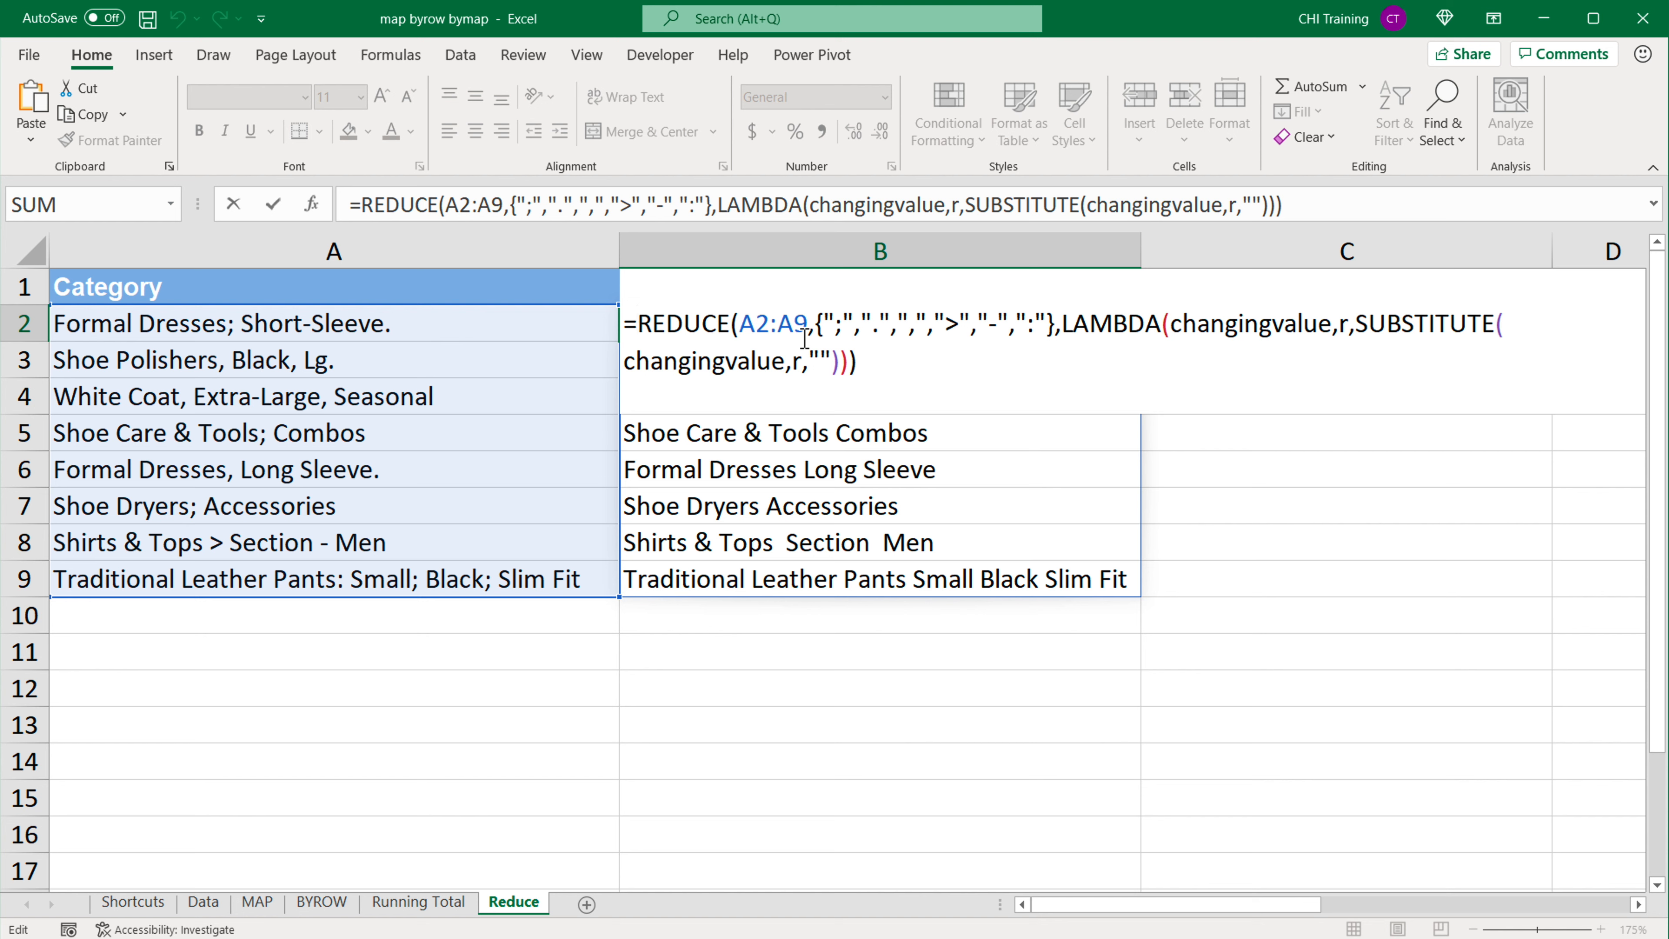
text(TRIM()
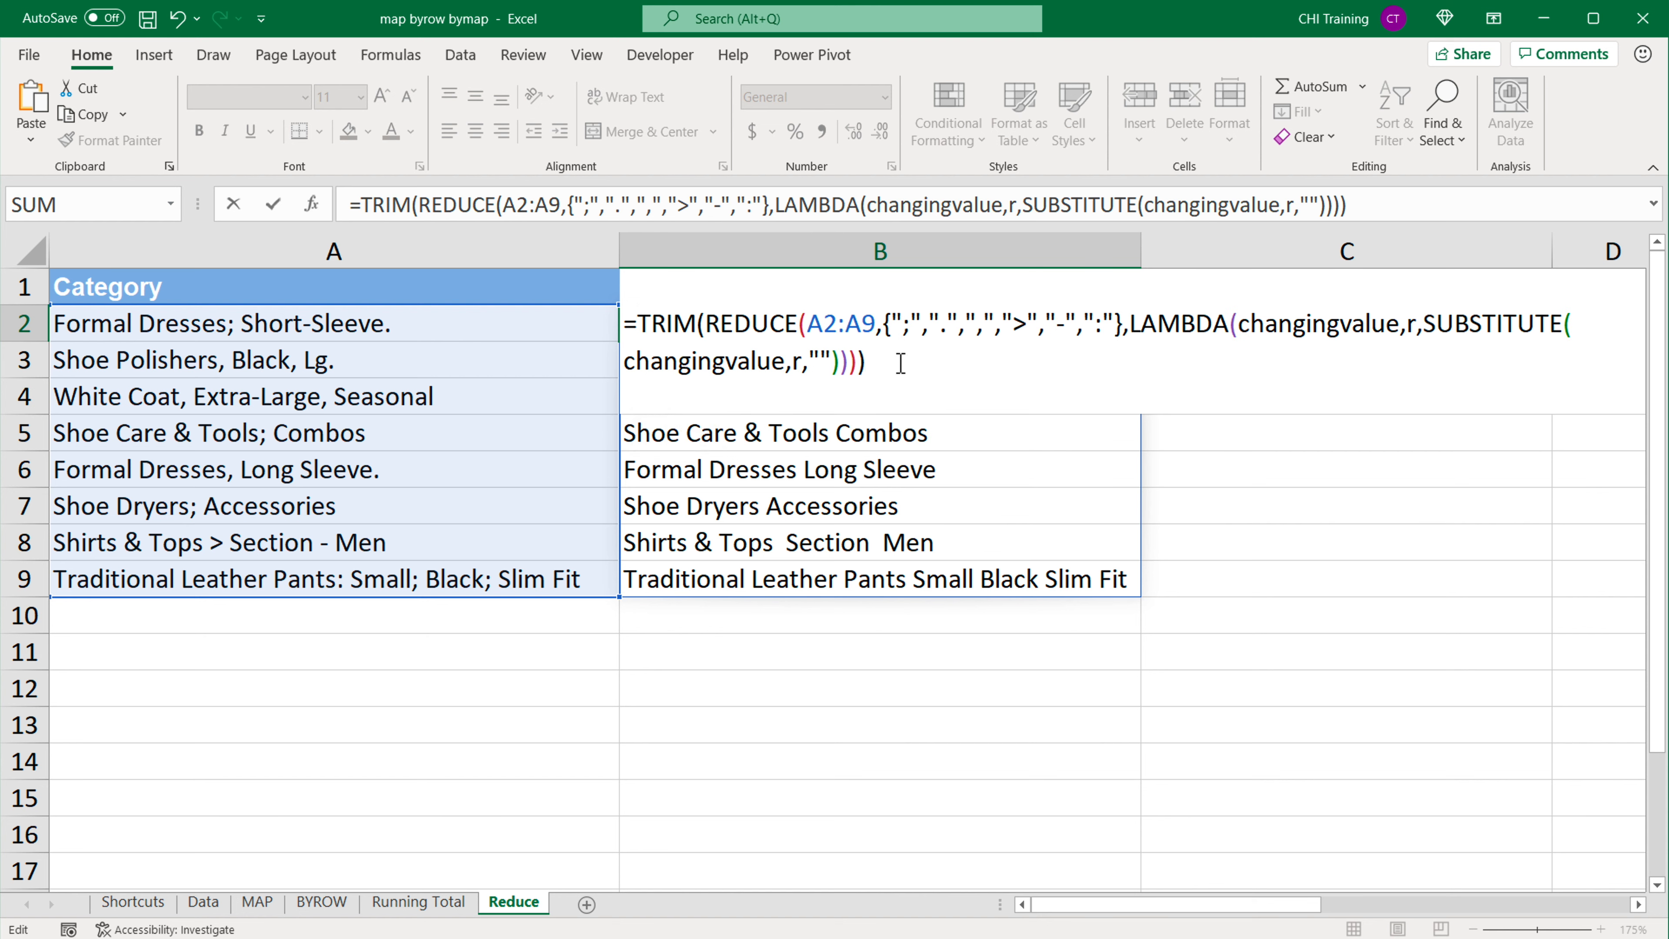
key(Return)
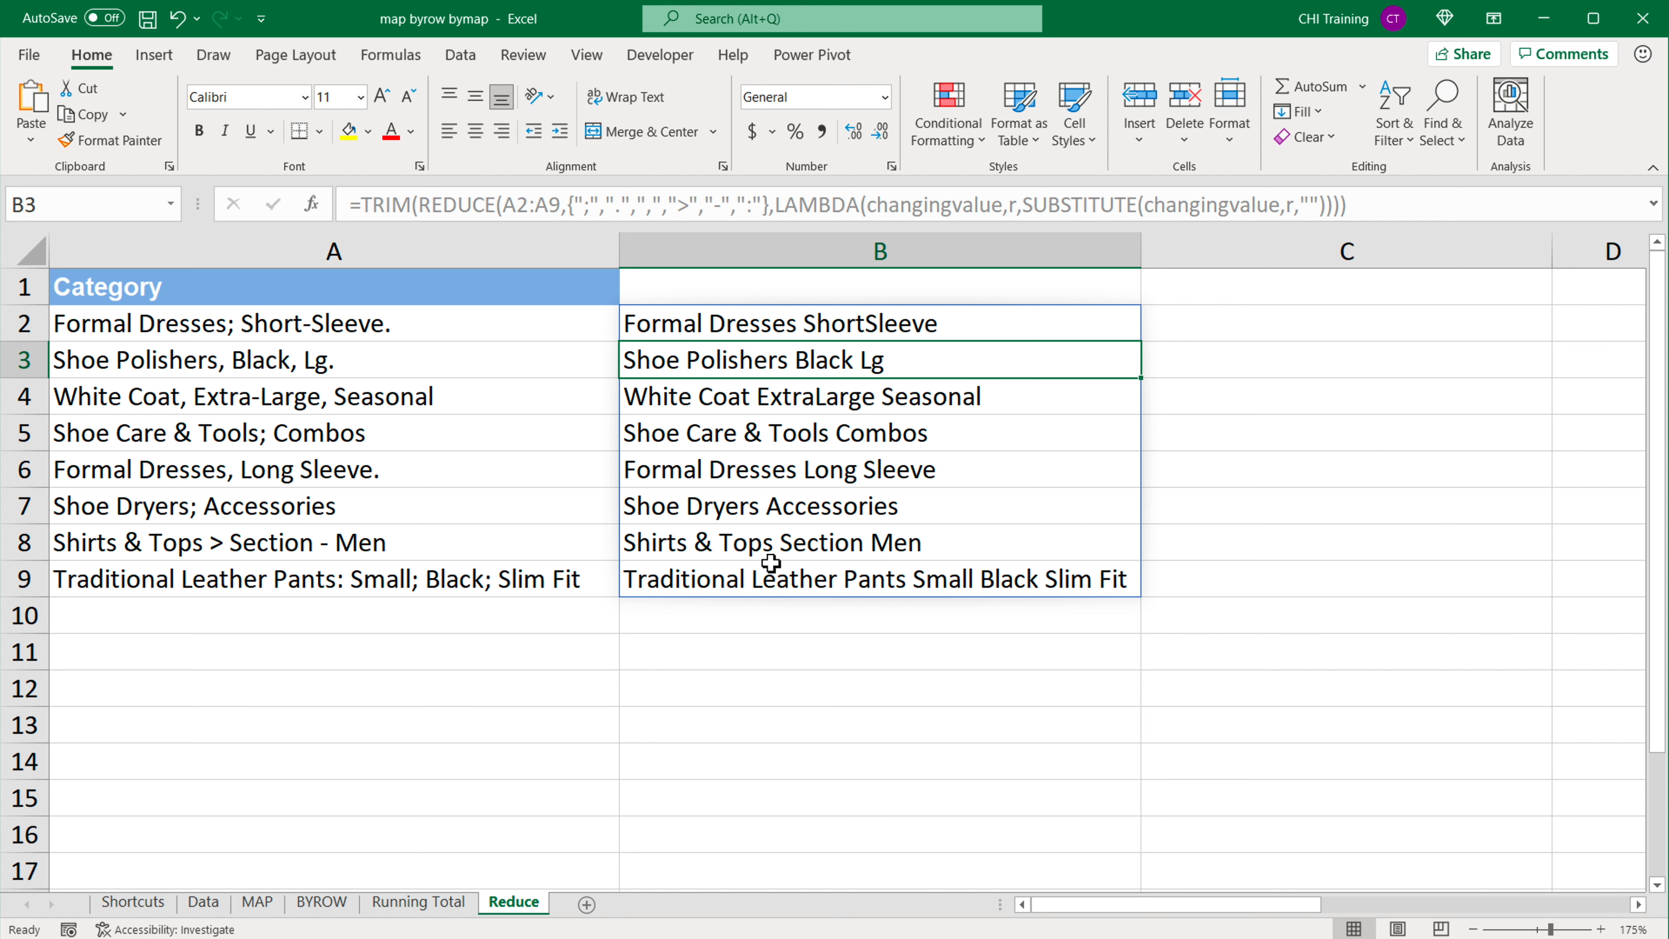
Step: Open the TRIM and REDUCE formula in B2 for editing
click(776, 324)
key(F2)
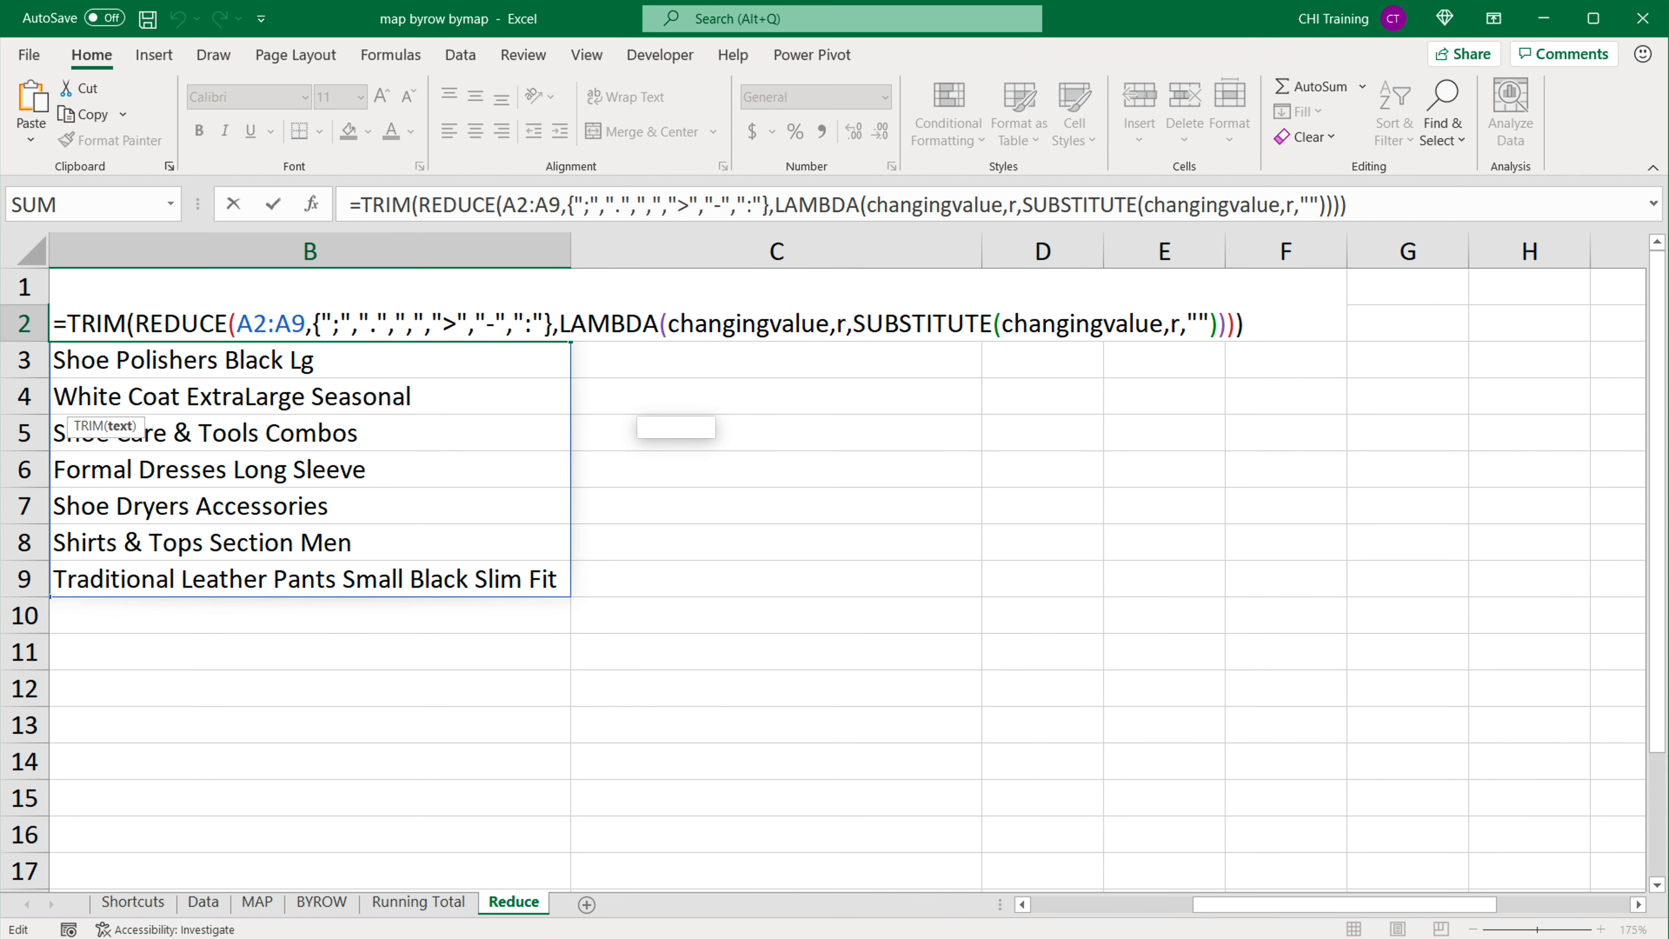